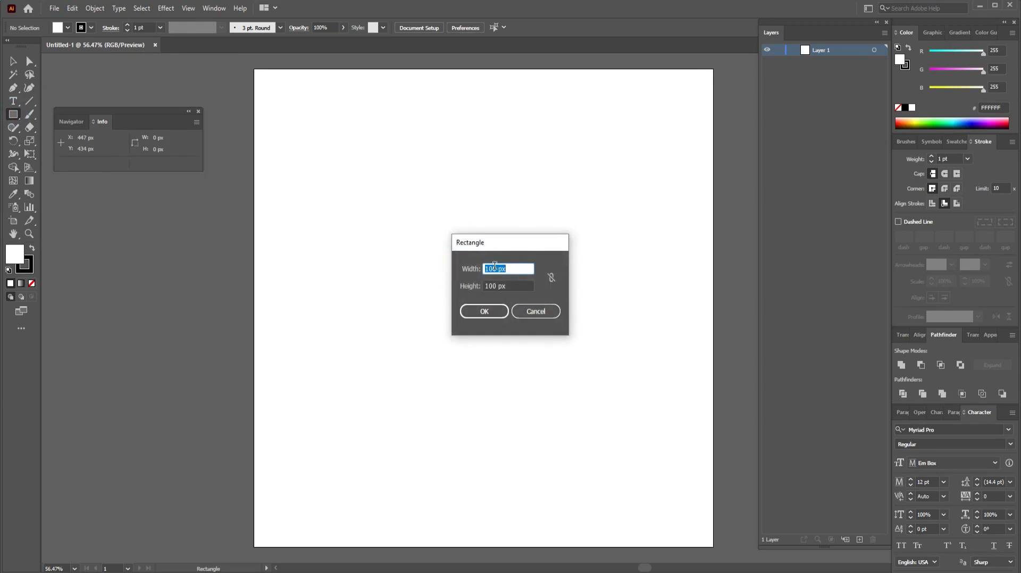
Step: Draw a 1080 × 1080 px rectangle and centre it horizontally and vertically on the artboard
left_click(491, 269)
left_click(493, 286)
type("8")
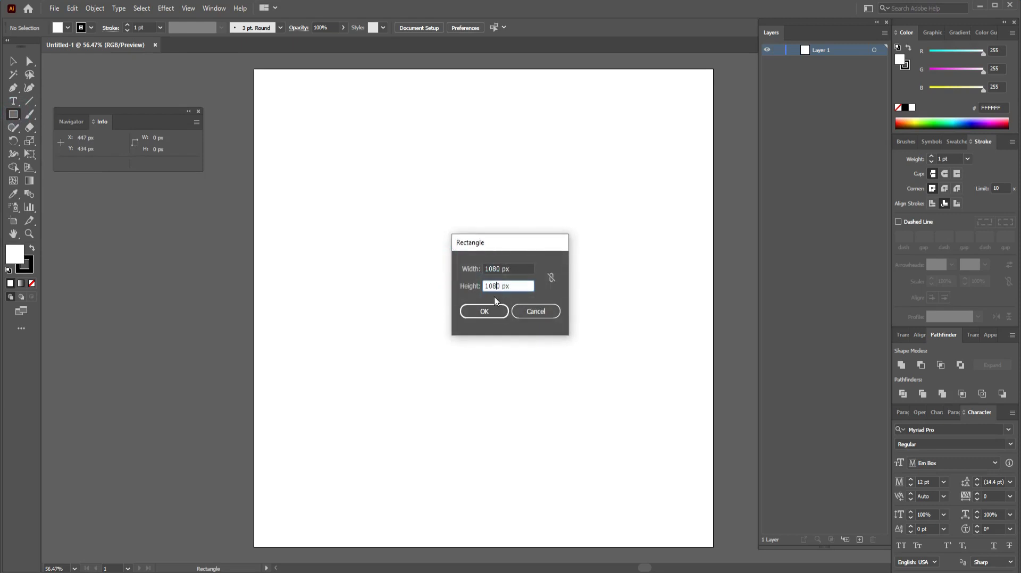
left_click(484, 311)
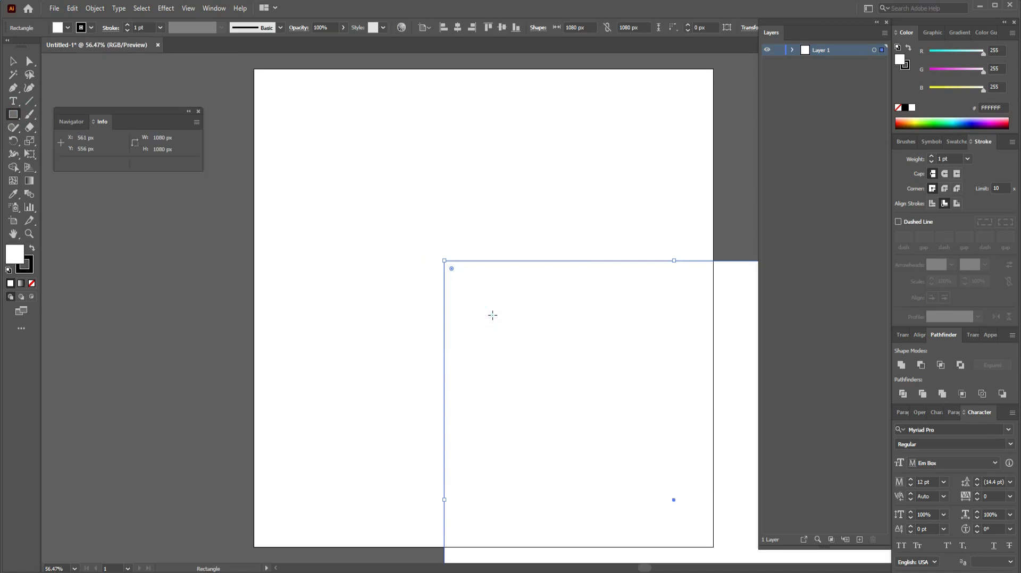
left_click(457, 28)
left_click(503, 29)
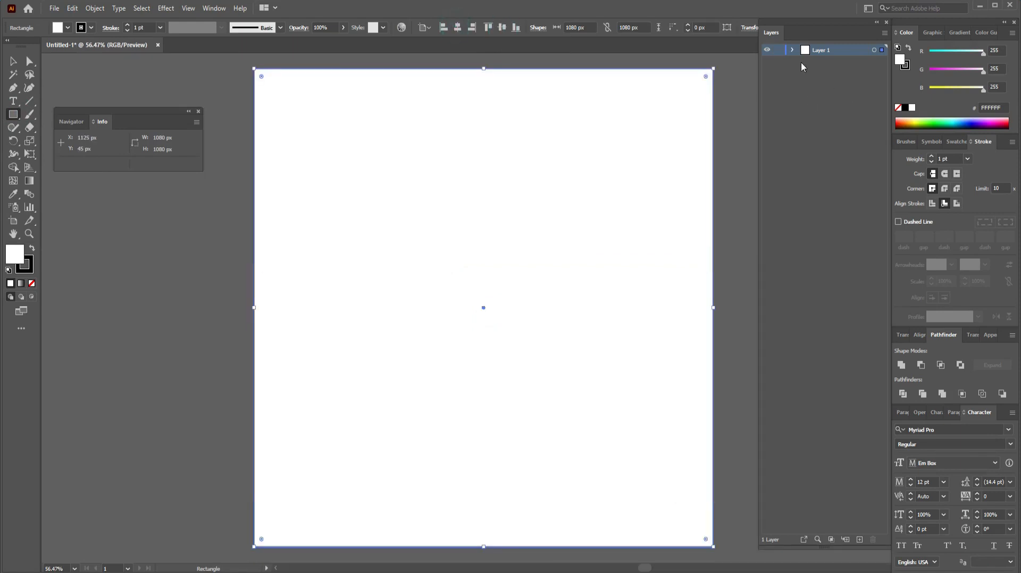
left_click(794, 51)
Step: Remove the rectangle's stroke and fill it with black
left_click(29, 265)
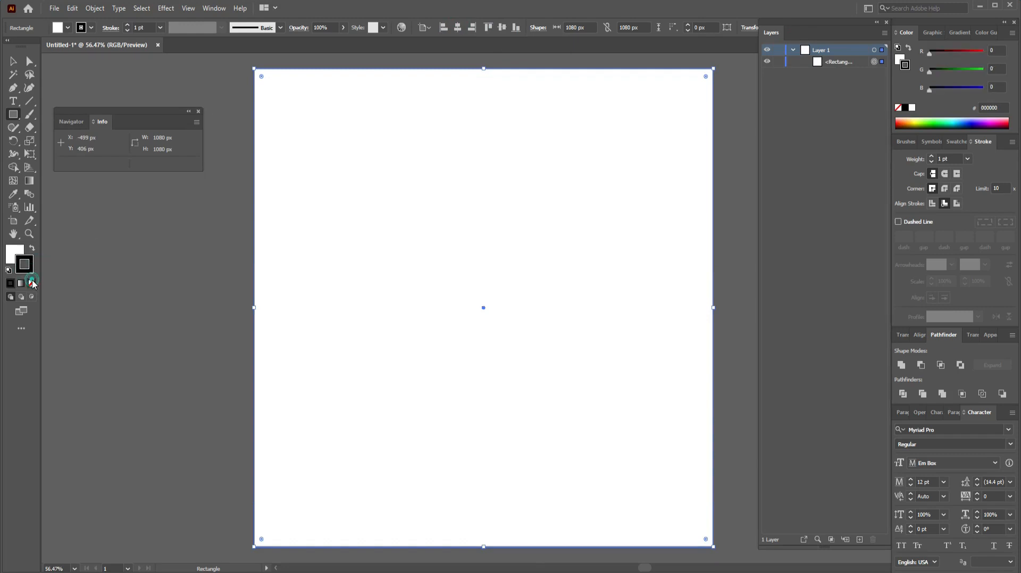
left_click(32, 284)
left_click(16, 250)
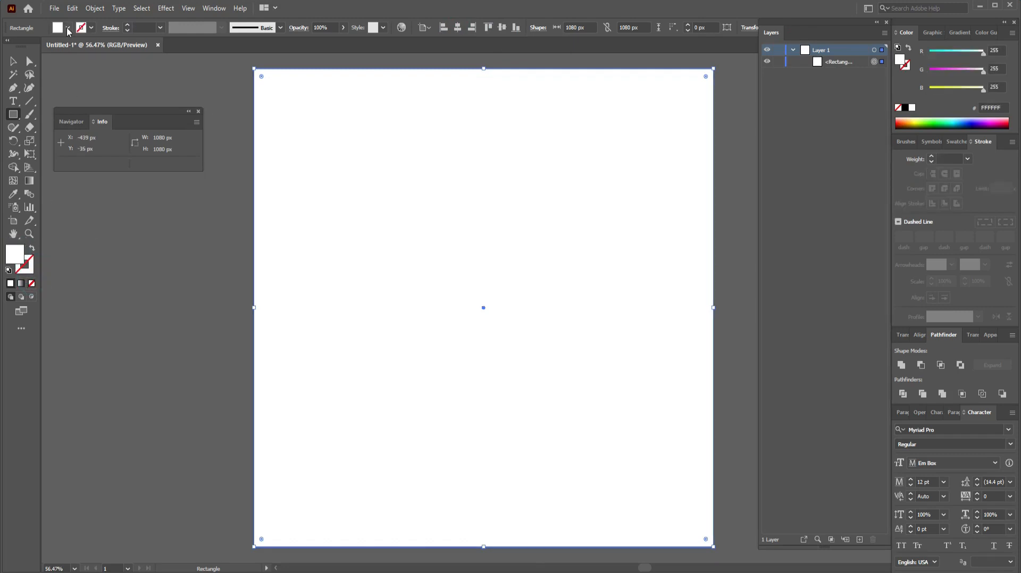
left_click(68, 28)
left_click(29, 47)
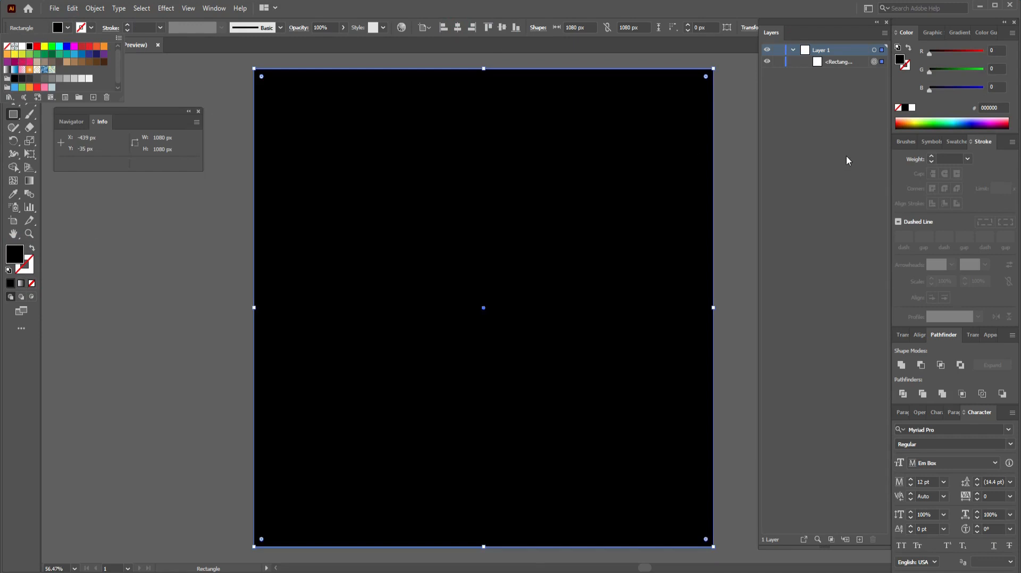
Step: Lock the black background rectangle in Layer 1 and collapse the layer
left_click(778, 64)
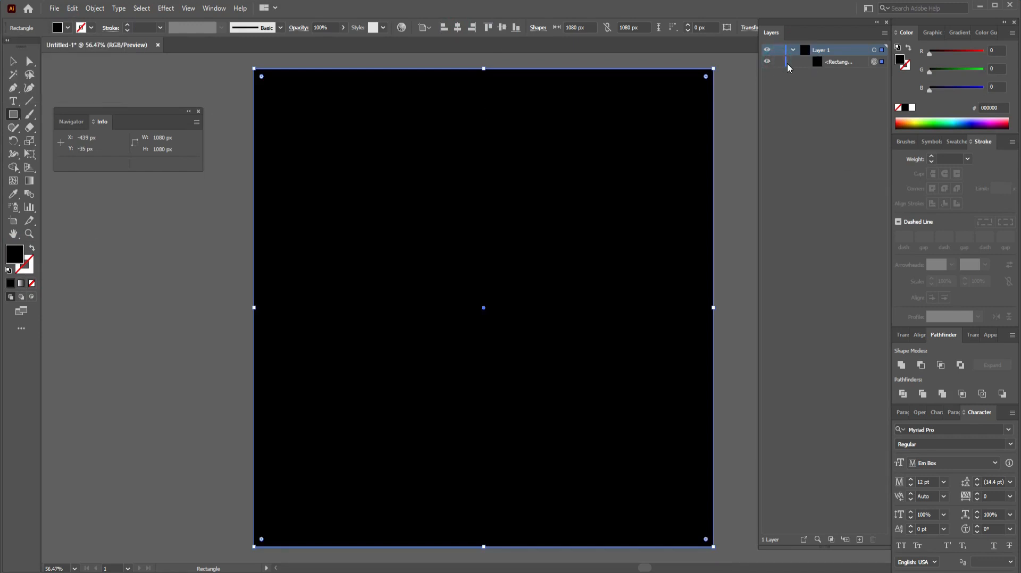
left_click(778, 63)
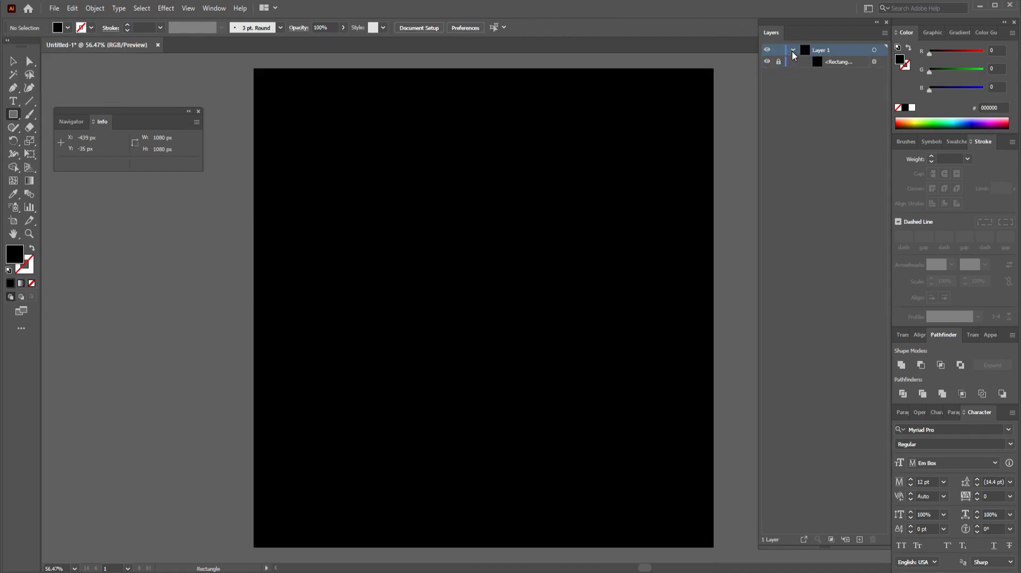
left_click(793, 50)
left_click(13, 88)
Step: Draw a path through the artboard's top-left, bottom-left and bottom-right corners, closing with a concave curve
scroll(309, 421, "down", 2)
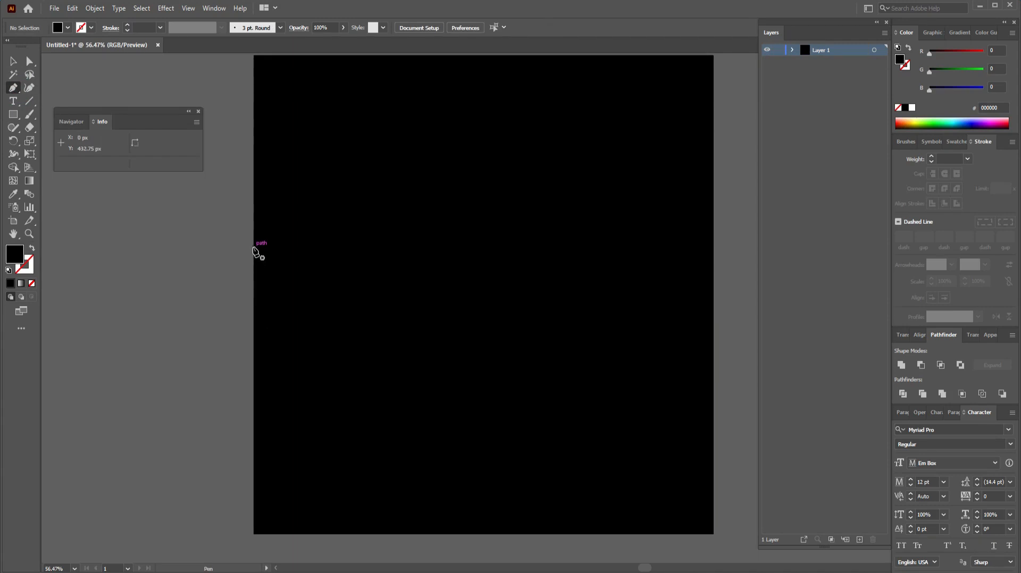
left_click(255, 56)
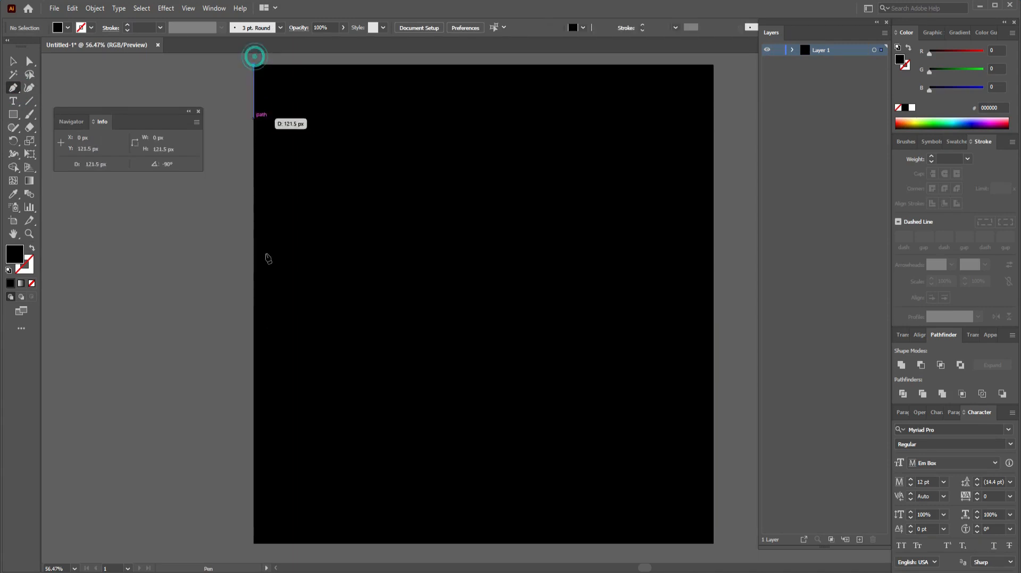
left_click_drag(267, 518, 267, 473)
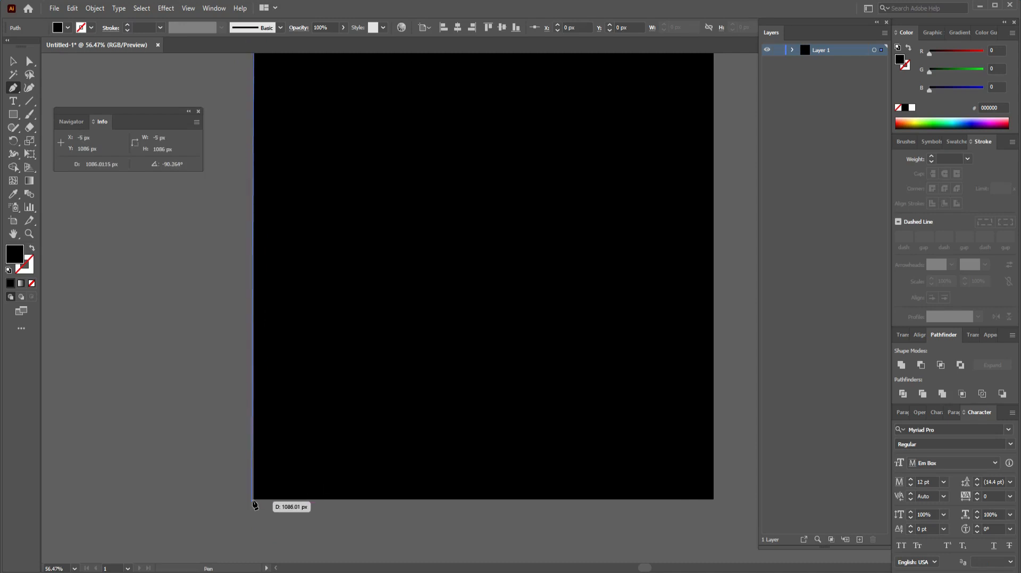
left_click(253, 499)
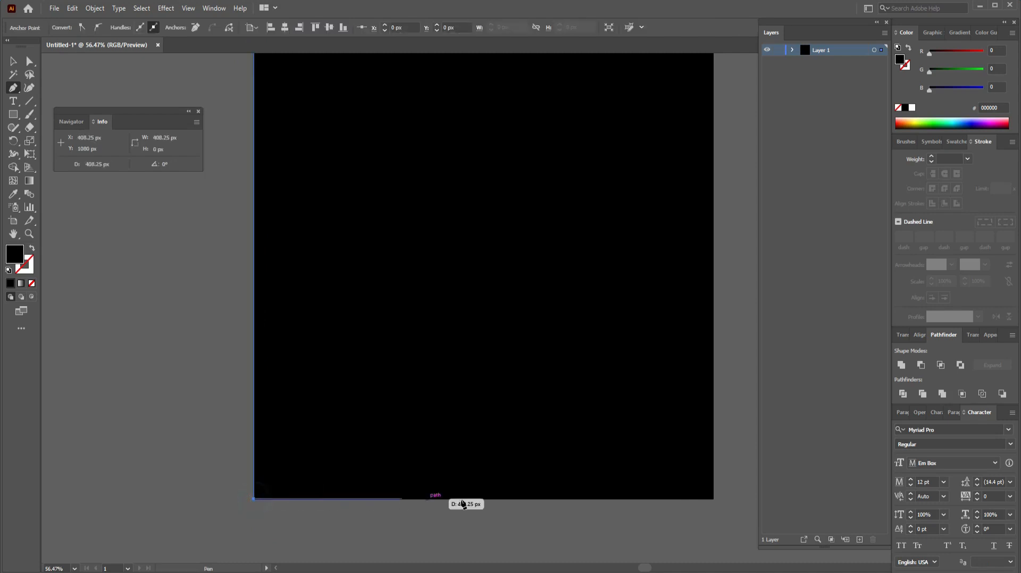
left_click(713, 500)
left_click_drag(524, 372, 514, 442)
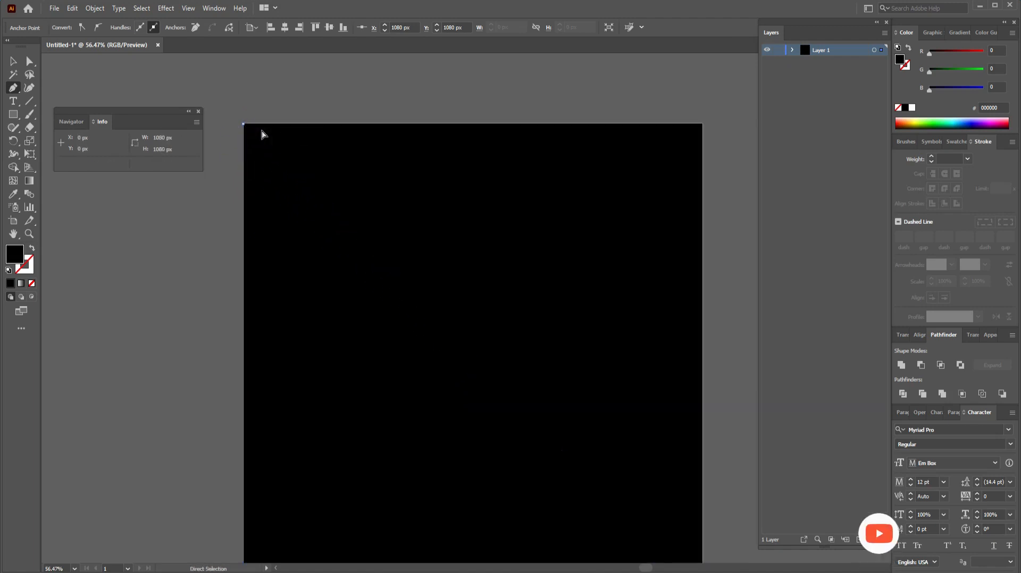
key("ctrl+minus")
left_click_drag(266, 134, 424, 365)
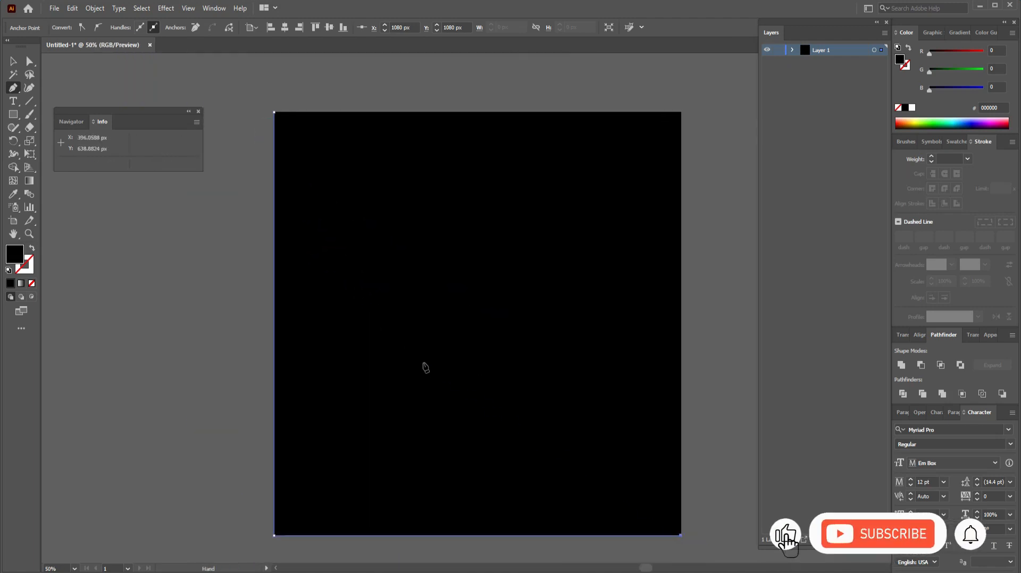
mouse_move(275, 112)
left_mouse_down()
mouse_move(328, 30)
mouse_move(299, 30)
mouse_move(275, 61)
mouse_move(270, 126)
left_mouse_up()
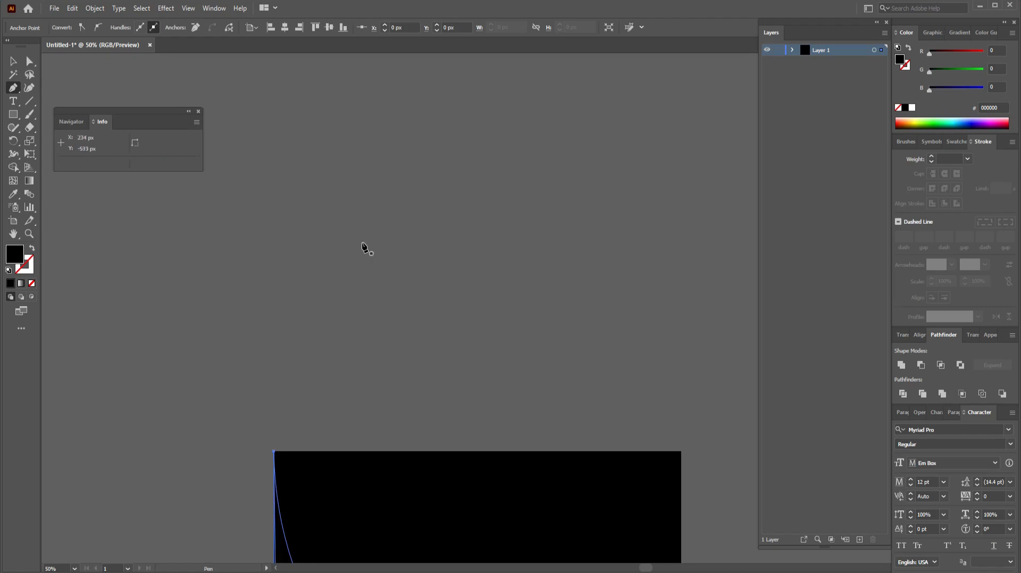
key("ctrl+minus")
key("ctrl+minus")
key("ctrl+minus")
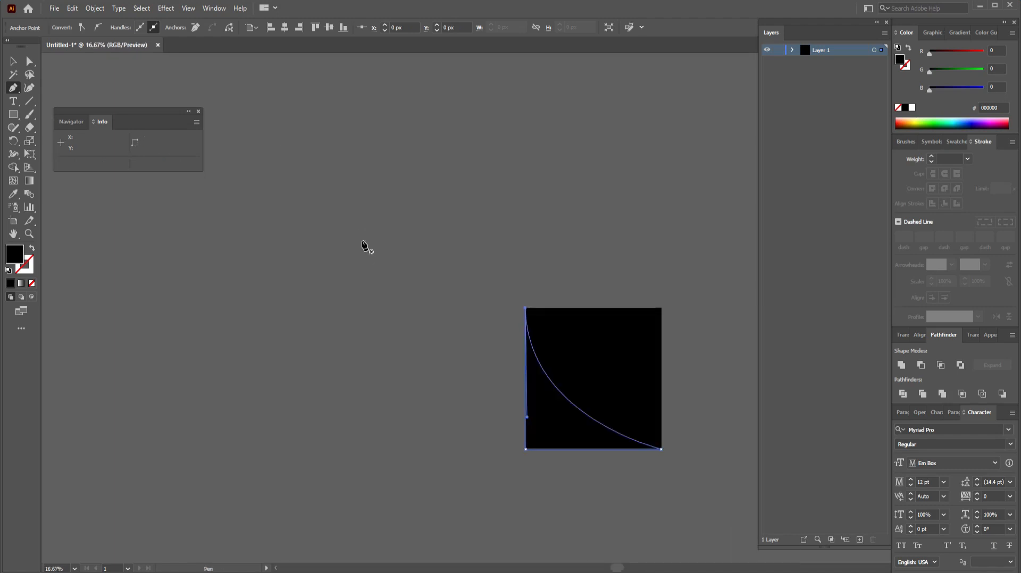
left_click_drag(411, 248, 224, 253)
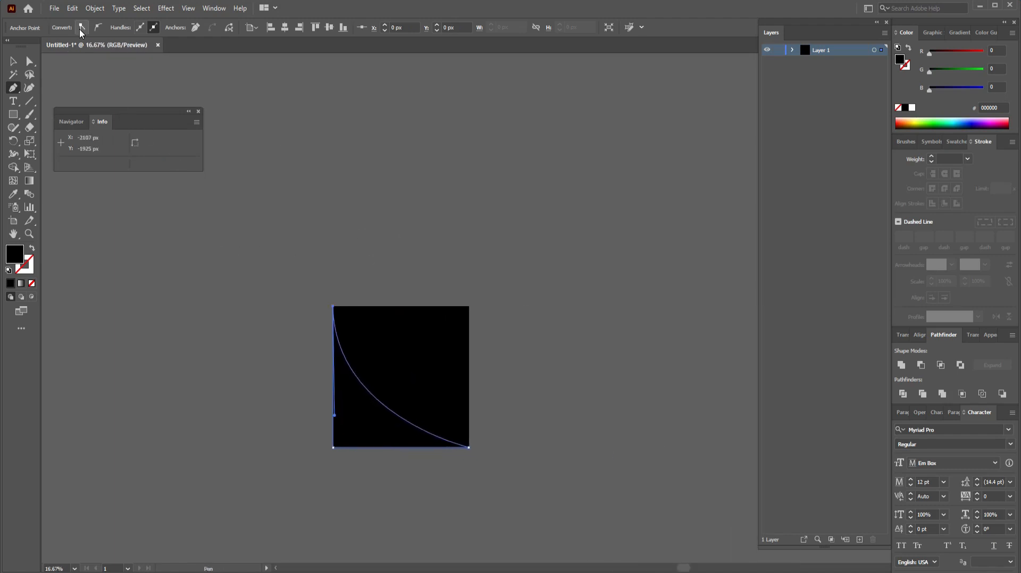
left_click(13, 61)
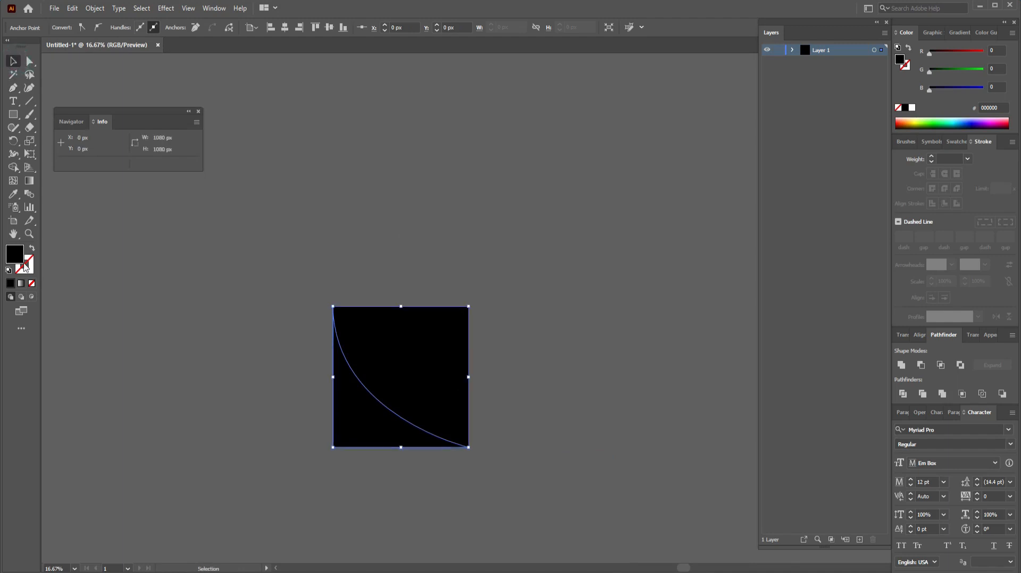
Step: Fill the curved lower-left corner shape with the orange FF931E swatch
left_click(103, 293)
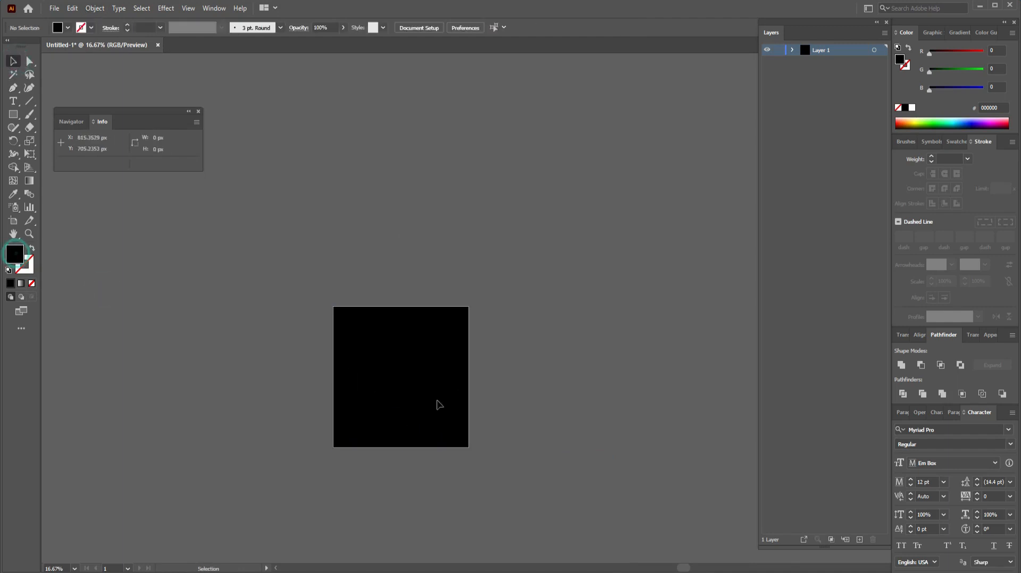
left_click(368, 416)
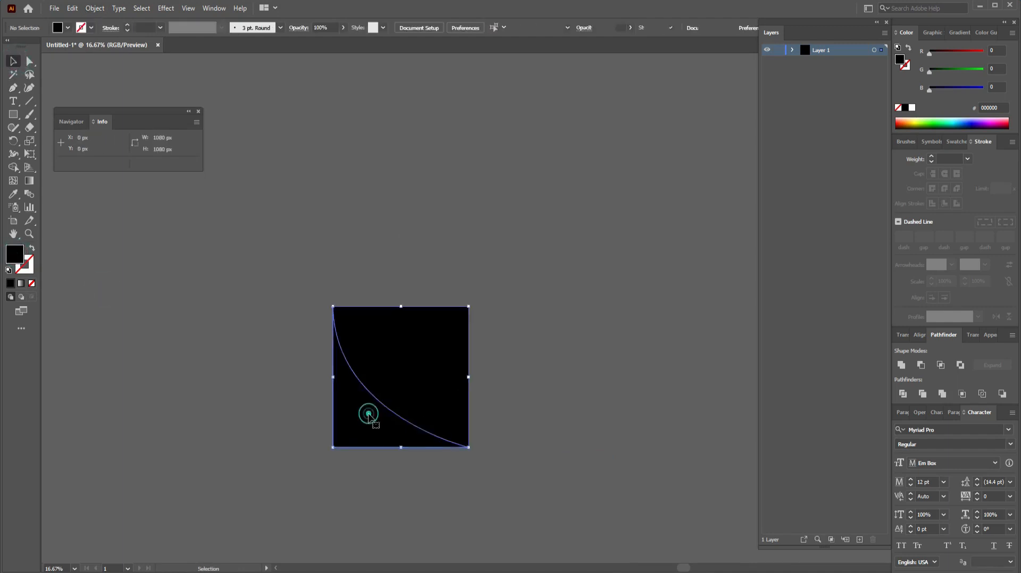
left_click(68, 28)
left_click(45, 87)
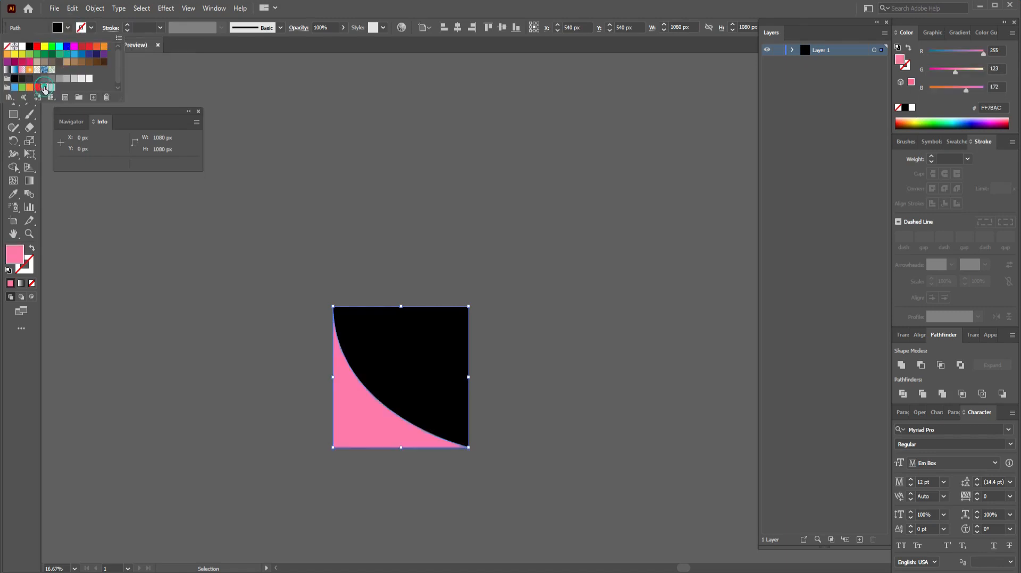
left_click(30, 88)
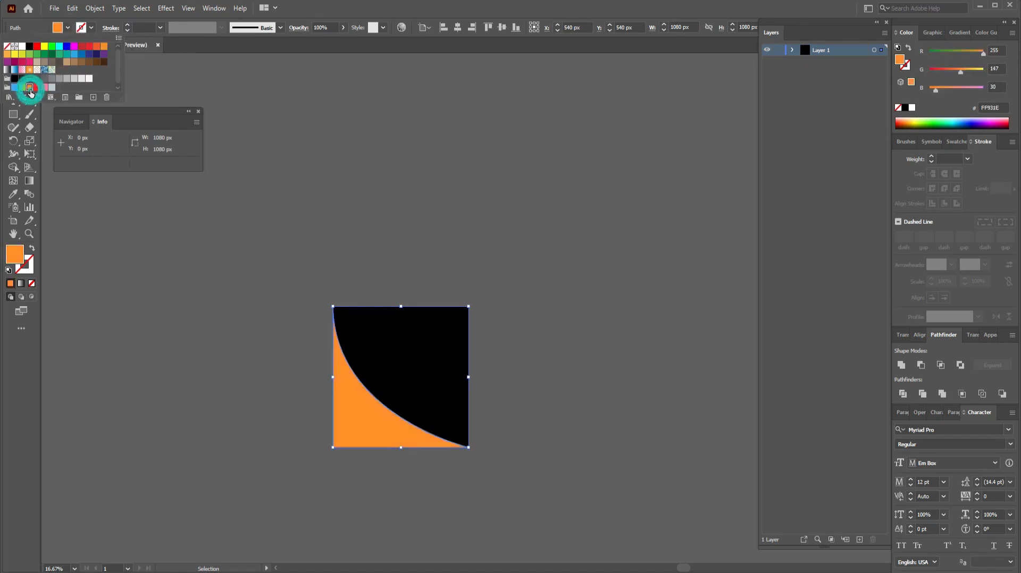
left_click(582, 246)
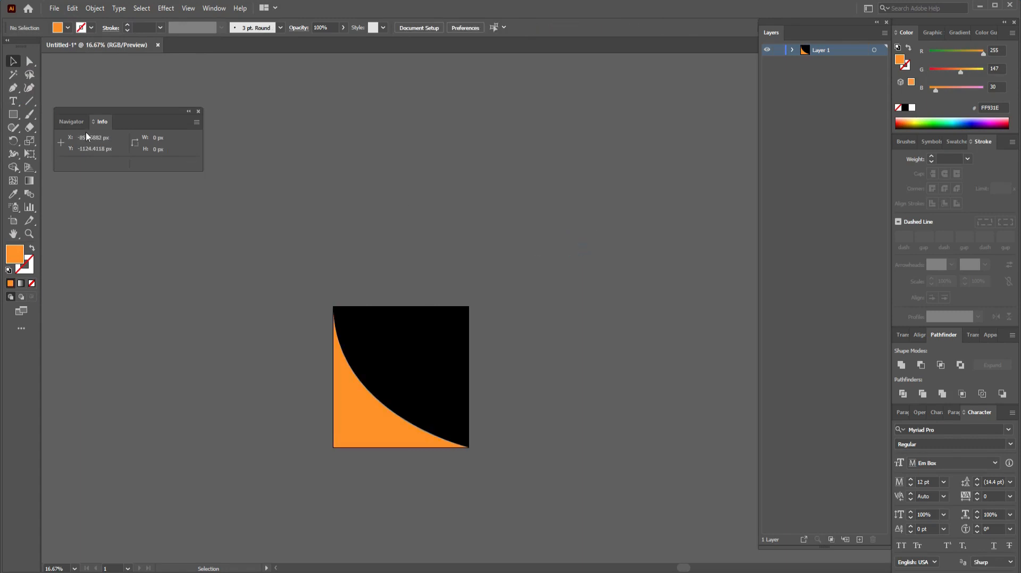
left_click(13, 114)
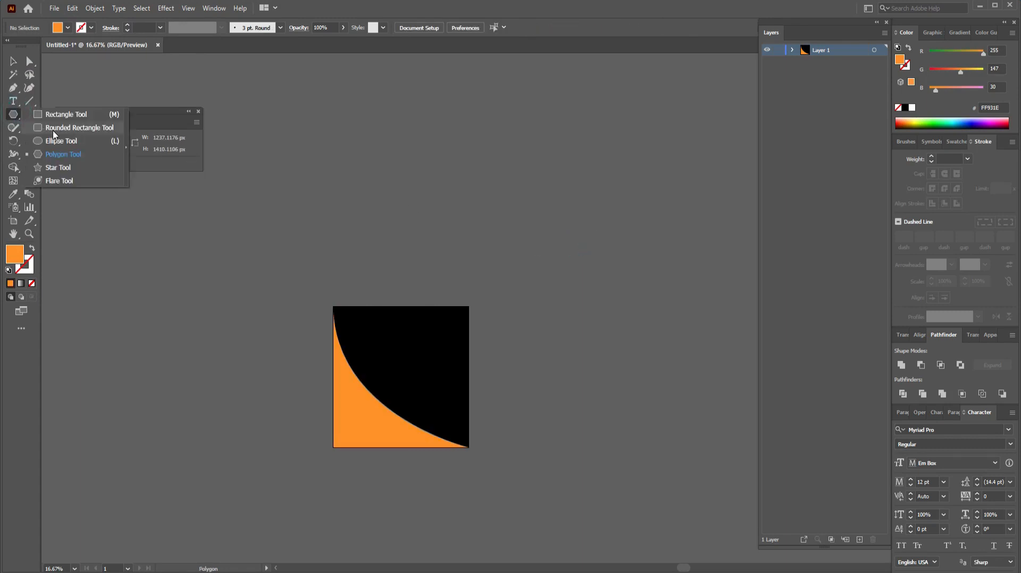
Step: Draw an orange rounded square beside the artboard
left_click(69, 128)
left_click_drag(535, 312, 663, 439)
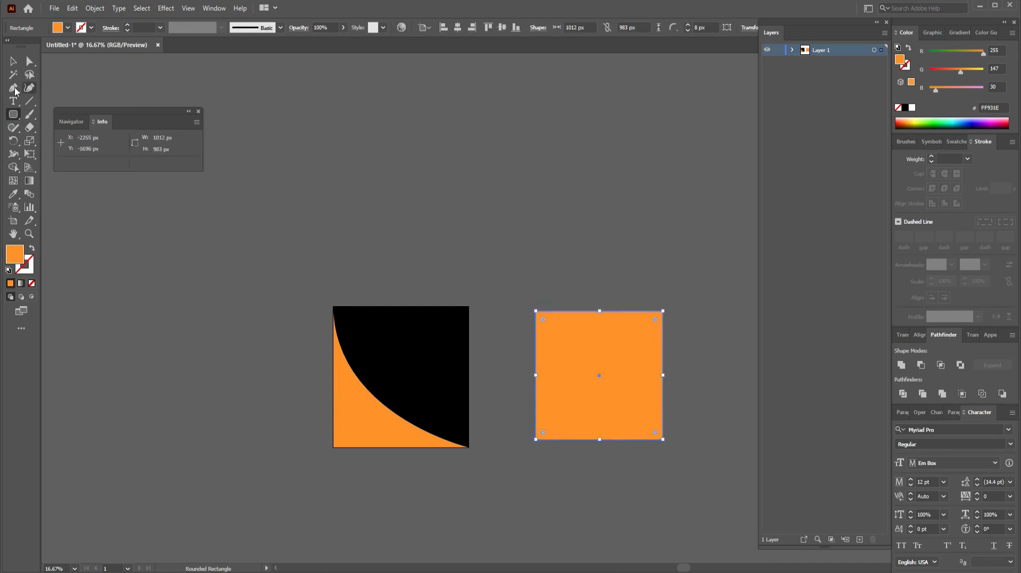
left_click(13, 61)
left_click(420, 232)
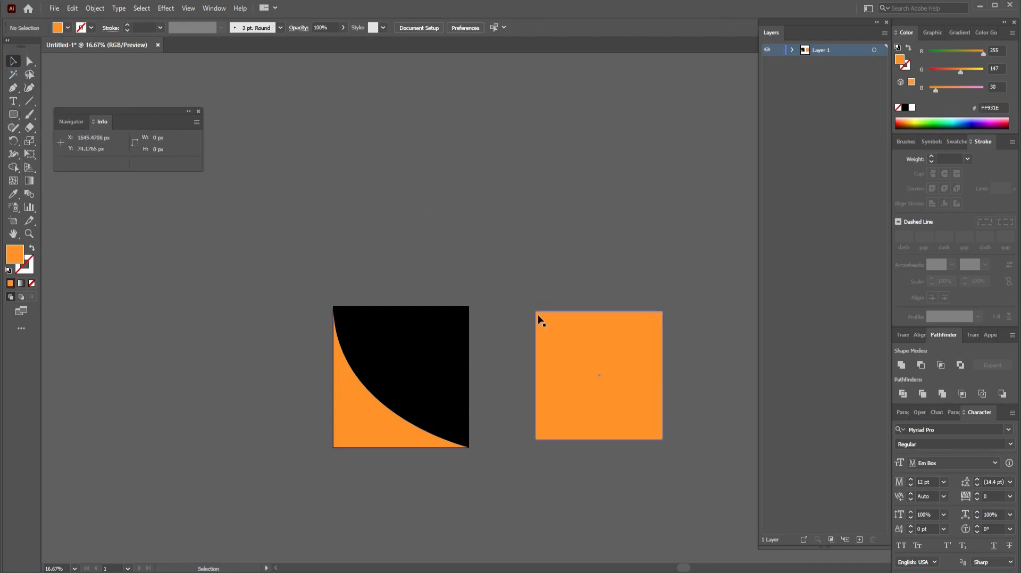
Step: Drag the live-corner widgets to round the square's corners to about 120 px
left_click(29, 63)
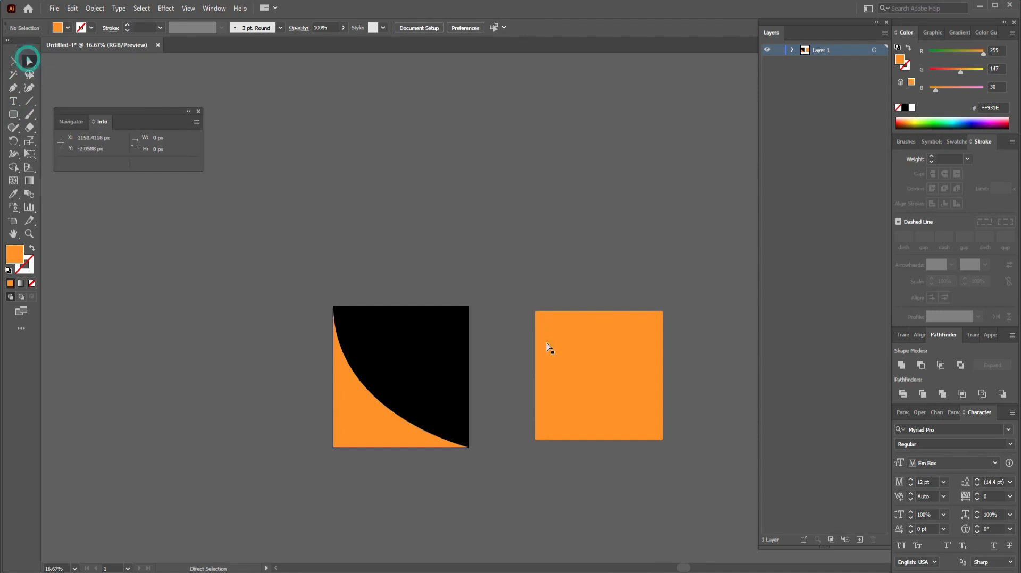
left_click(537, 314)
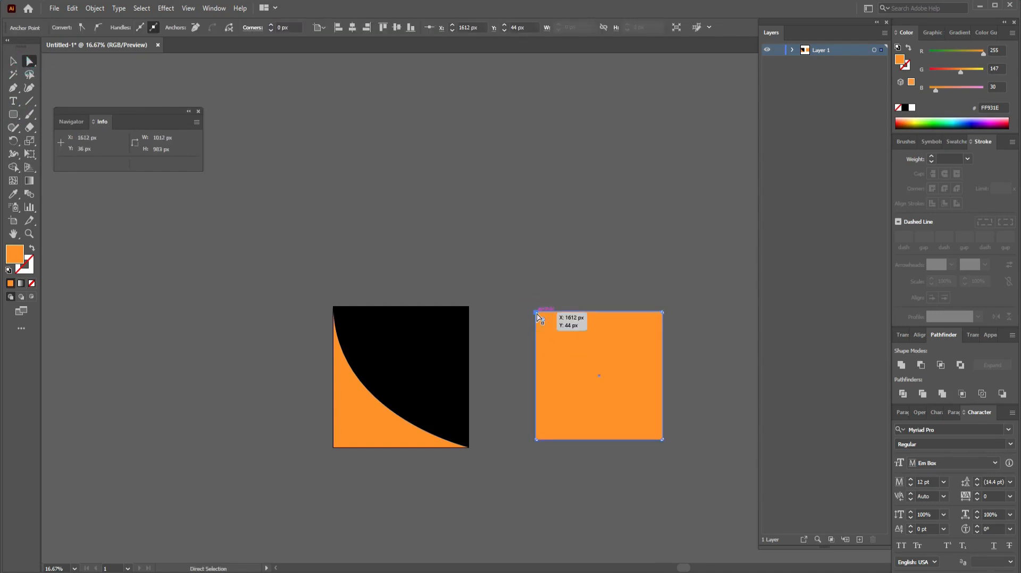
left_click(660, 441)
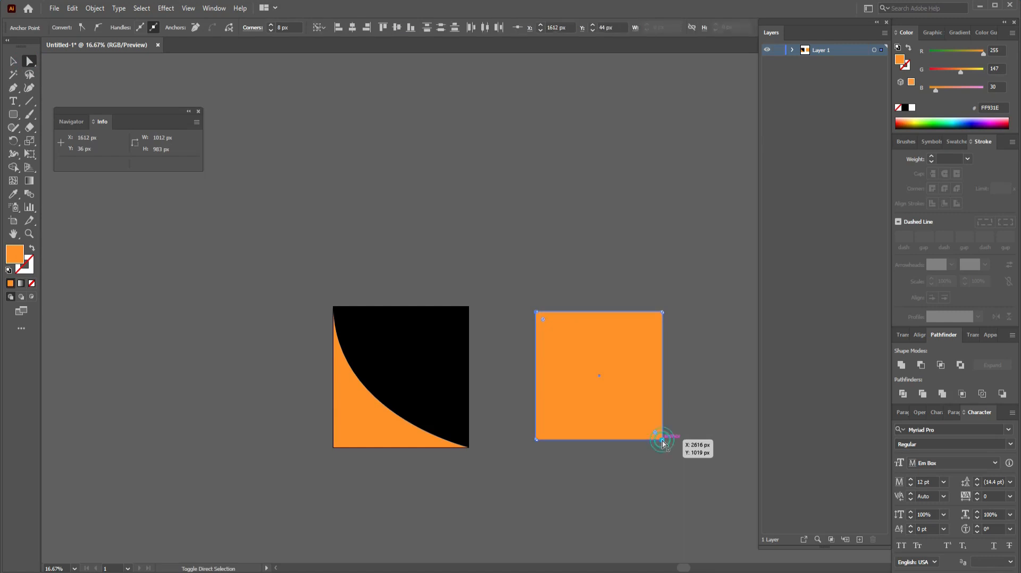
left_click_drag(656, 432, 627, 414)
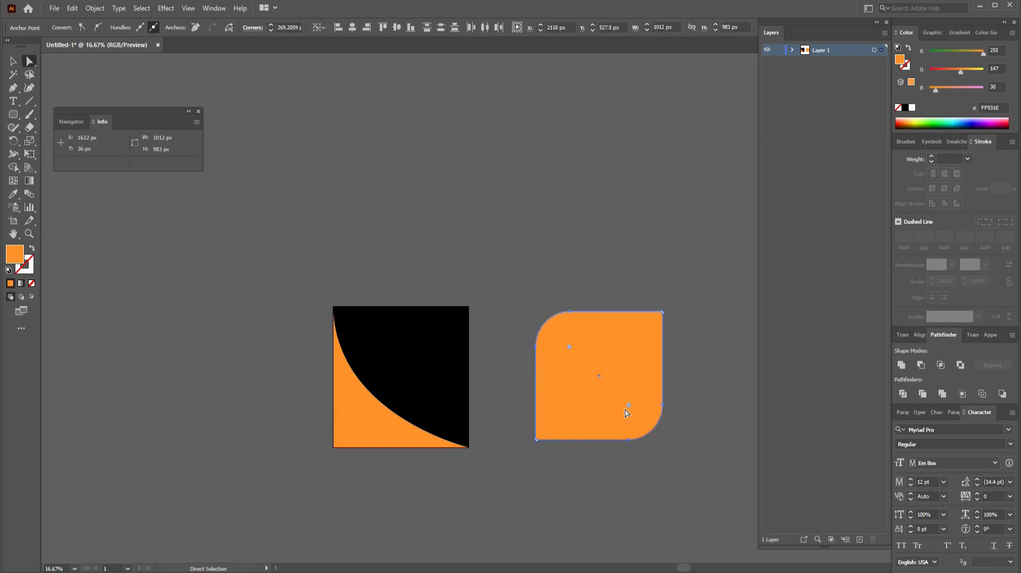
left_click(699, 388)
left_click(663, 314)
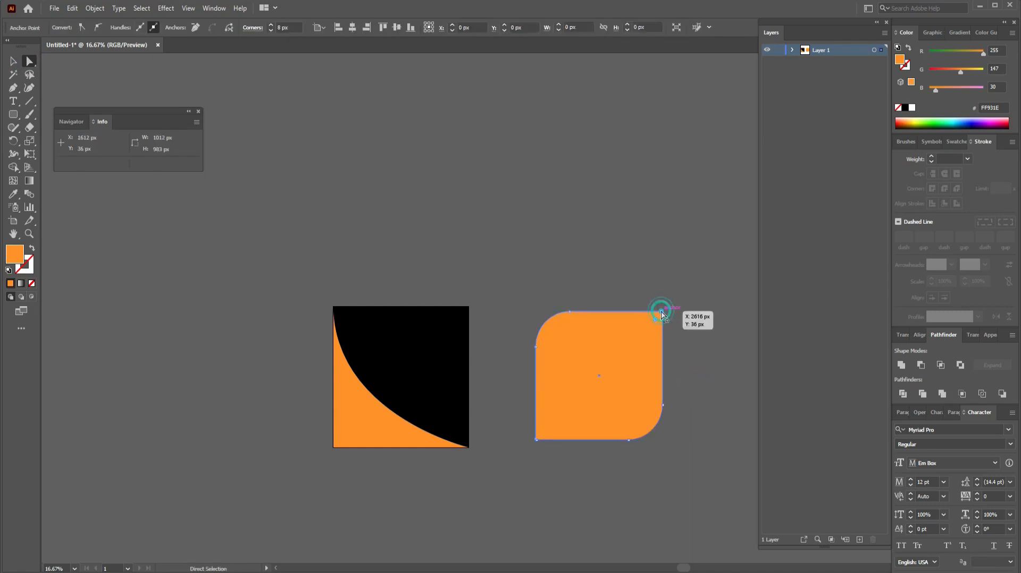
left_click(540, 440)
left_click_drag(545, 431, 551, 425)
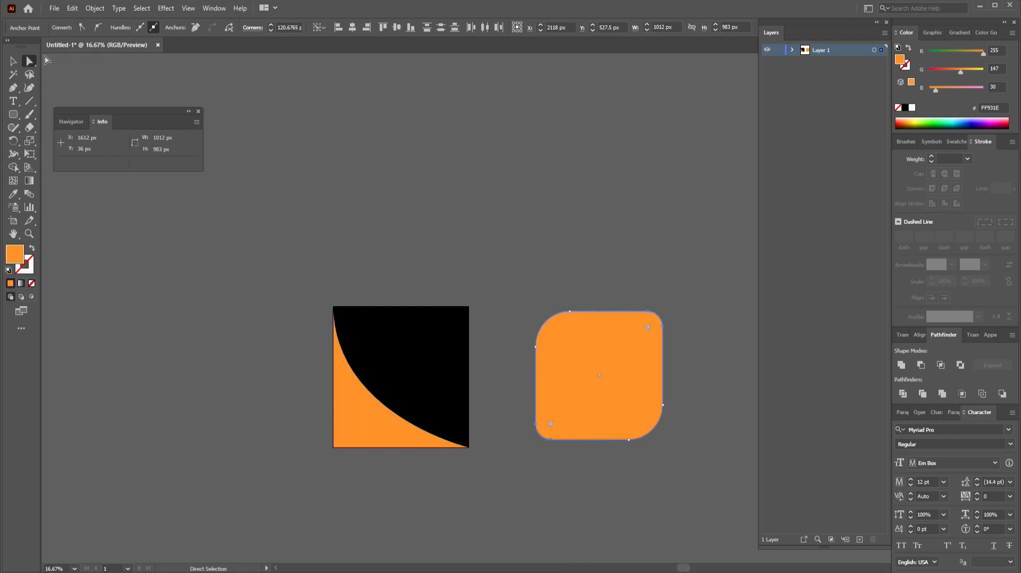
key("v")
left_click(495, 230)
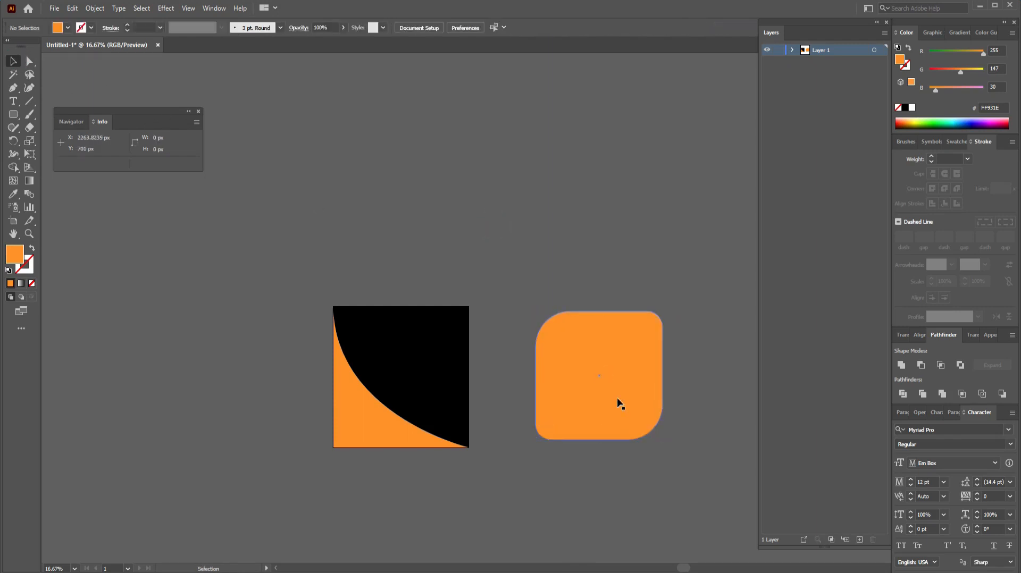
Step: Alt-drag a copy of the rounded square above it and swap it to an orange outline
left_click_drag(619, 403, 571, 228)
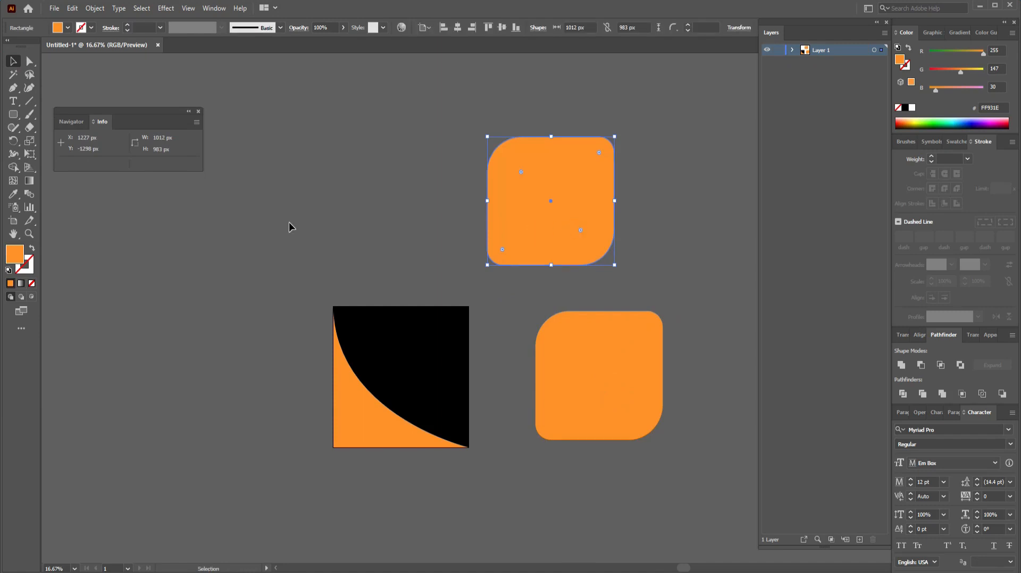
left_click(29, 250)
left_click(398, 242)
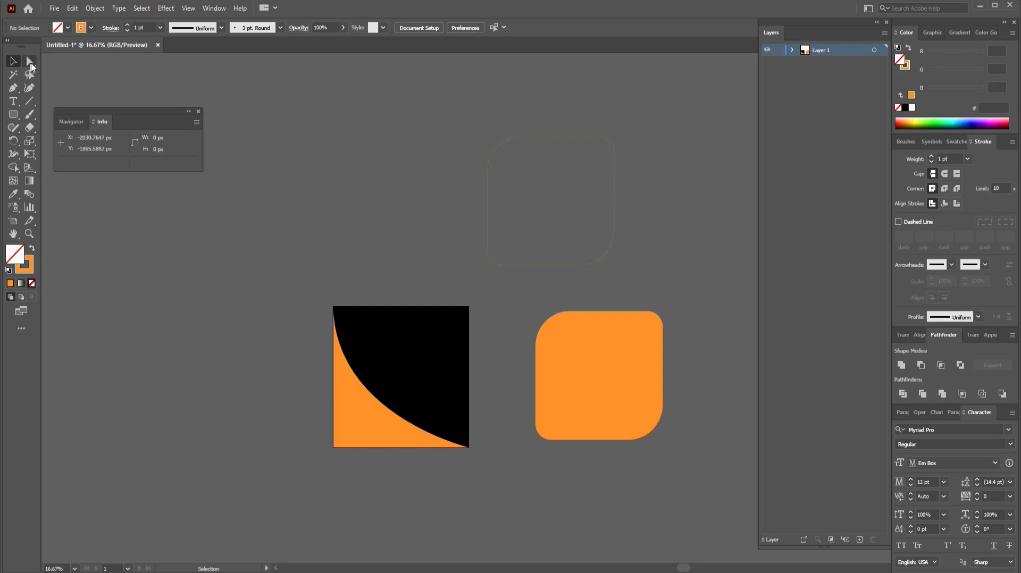
left_click(31, 62)
key("ctrl+equal")
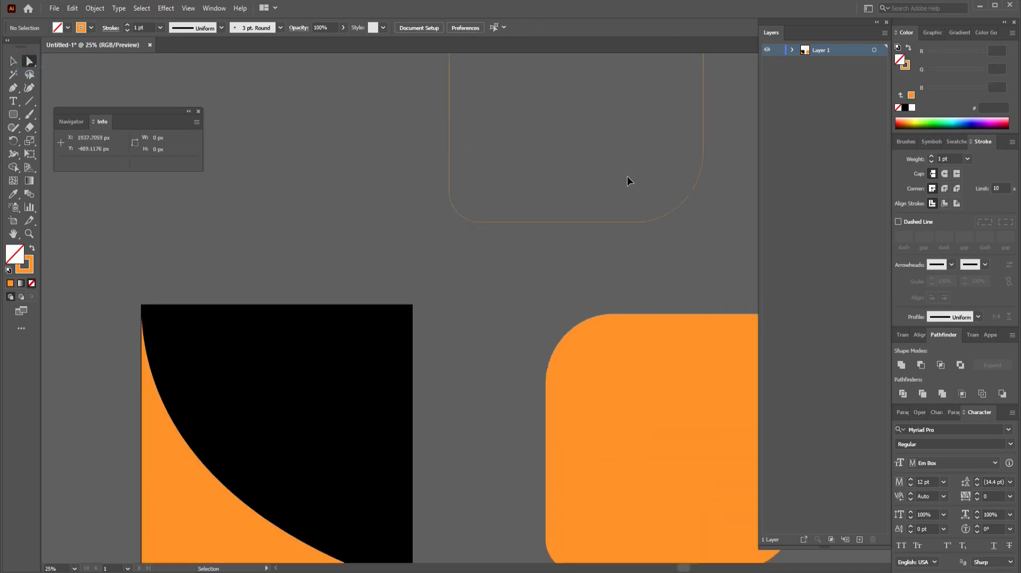
left_click_drag(628, 178, 557, 372)
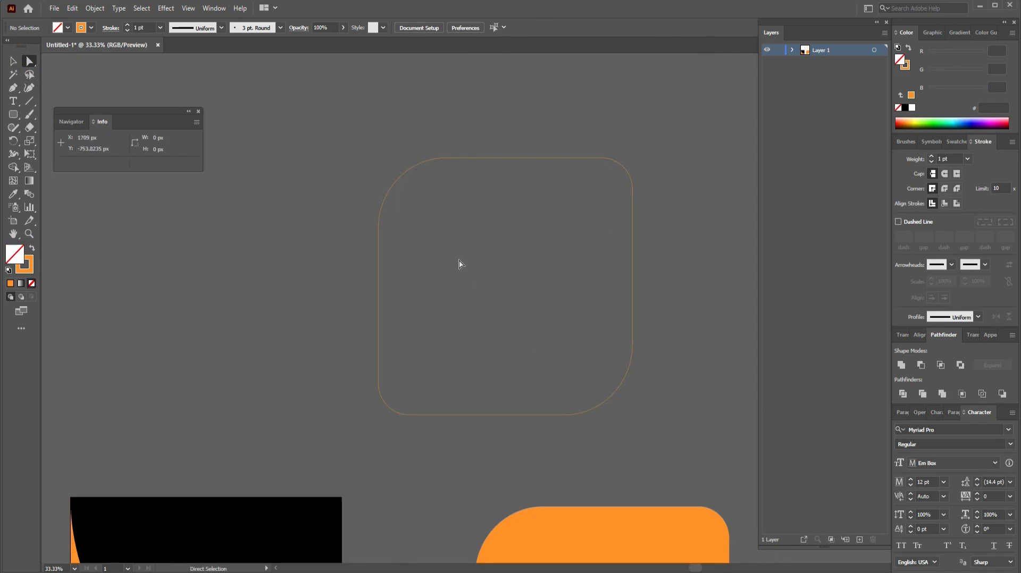
Step: Delete the outline's anchors until only the top-right rounded corner remains
left_click(391, 192)
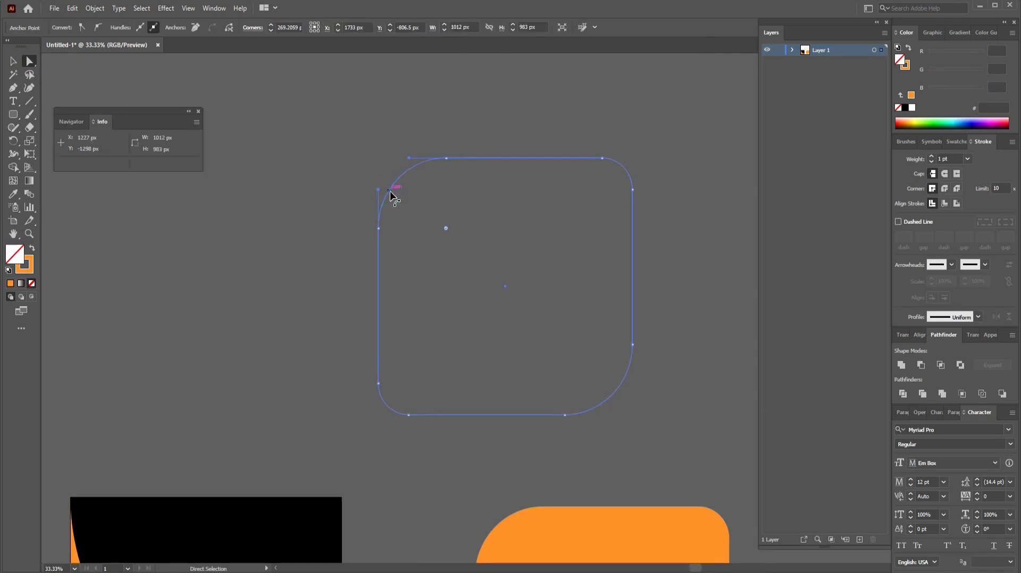
key("Delete")
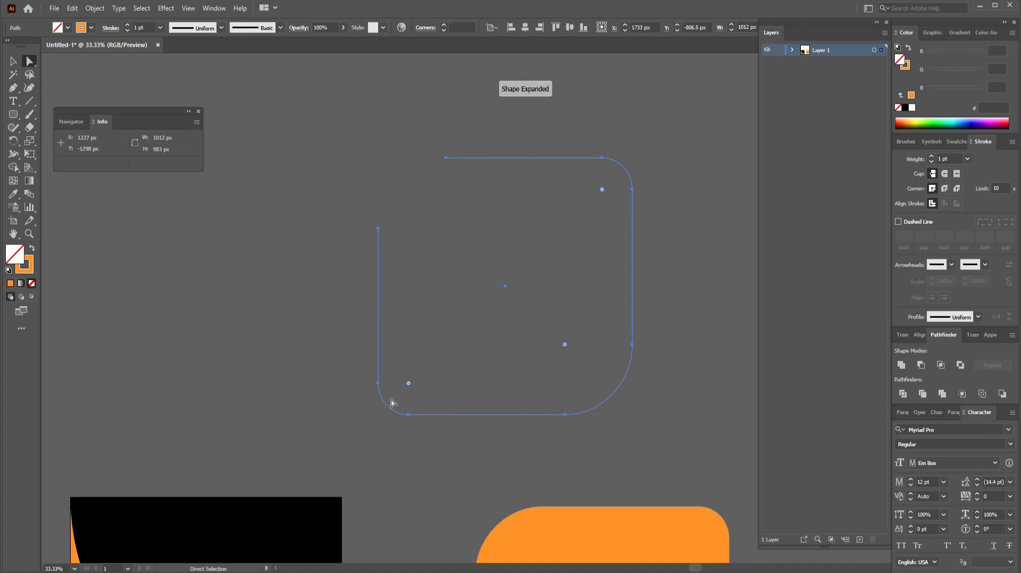
key("Delete")
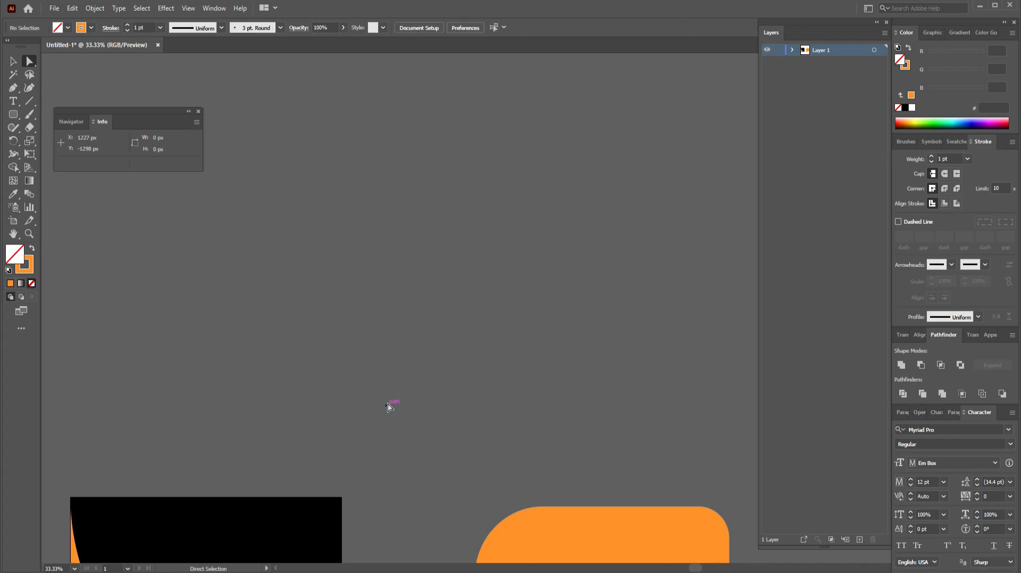
key("ctrl+z")
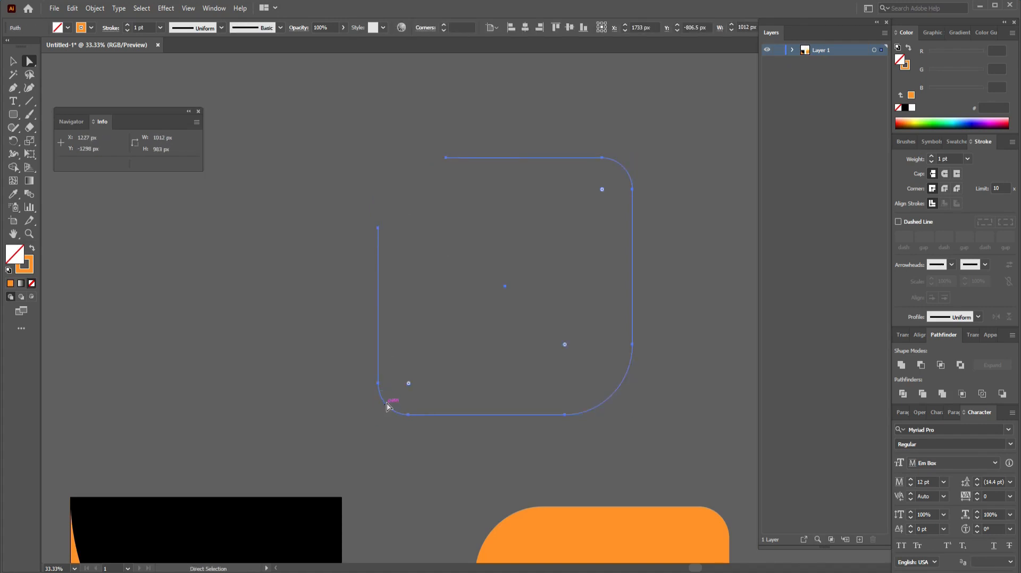
left_click(387, 403)
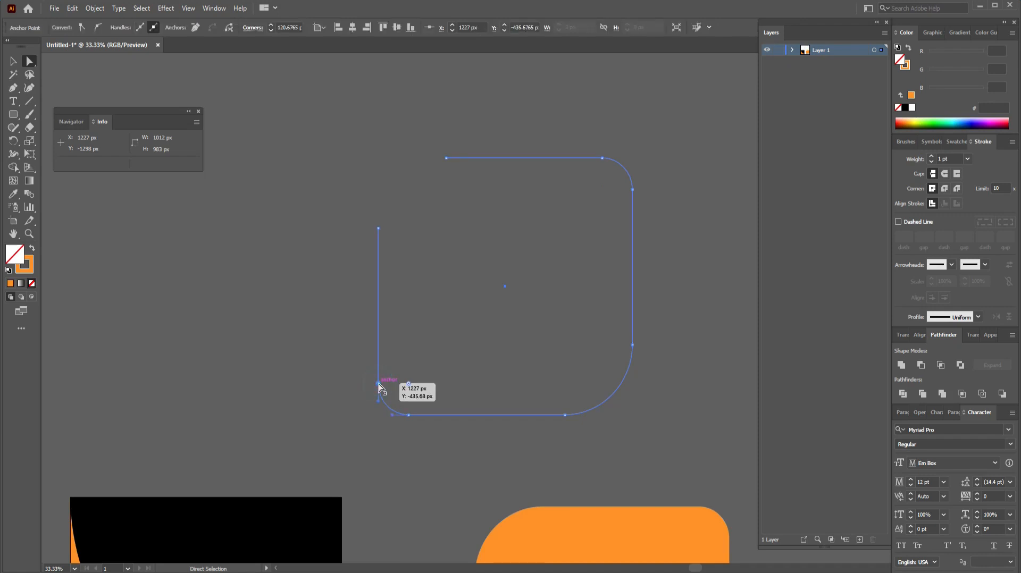
key("Delete")
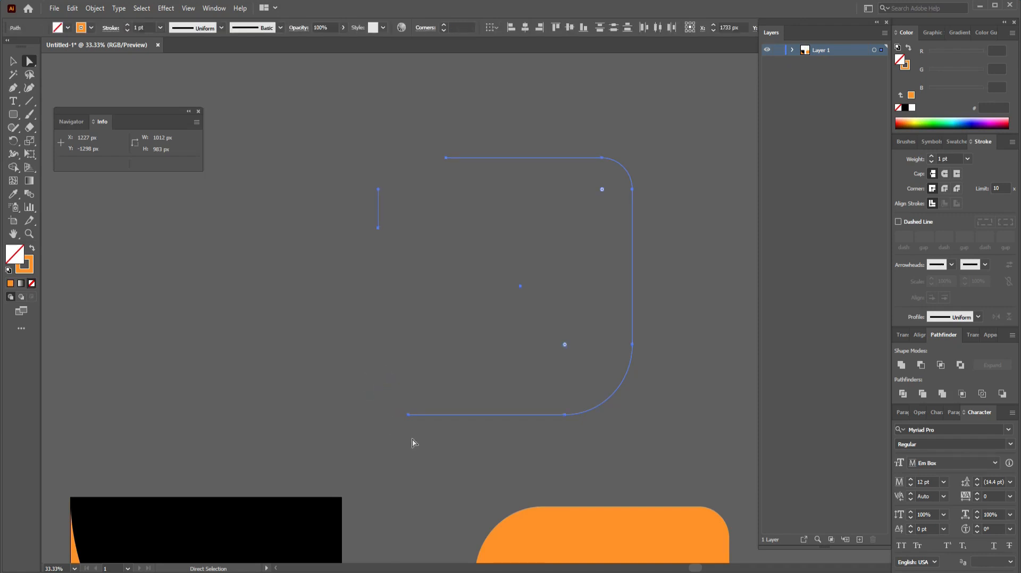
left_click(408, 415)
key("Delete")
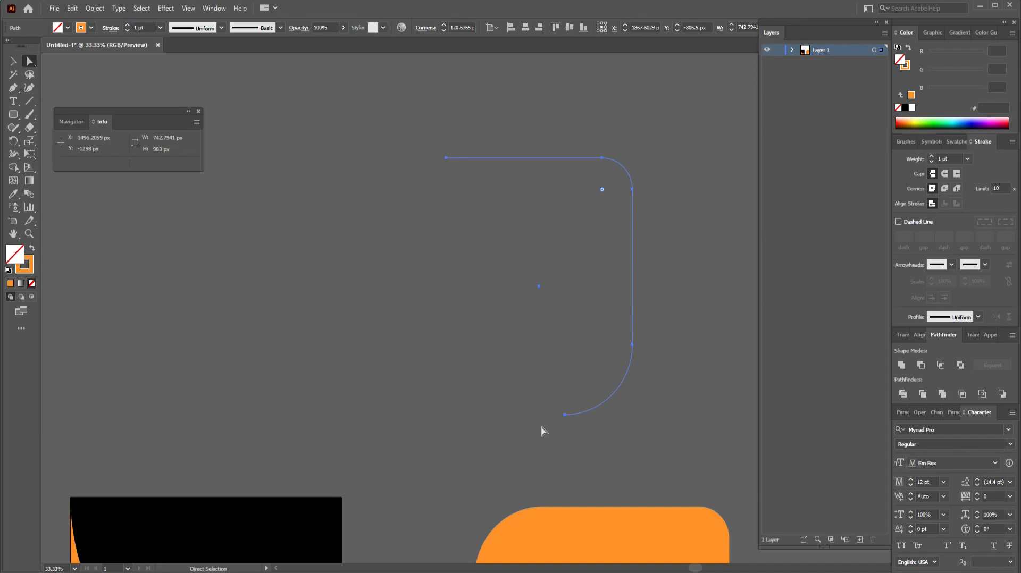
left_click(565, 415)
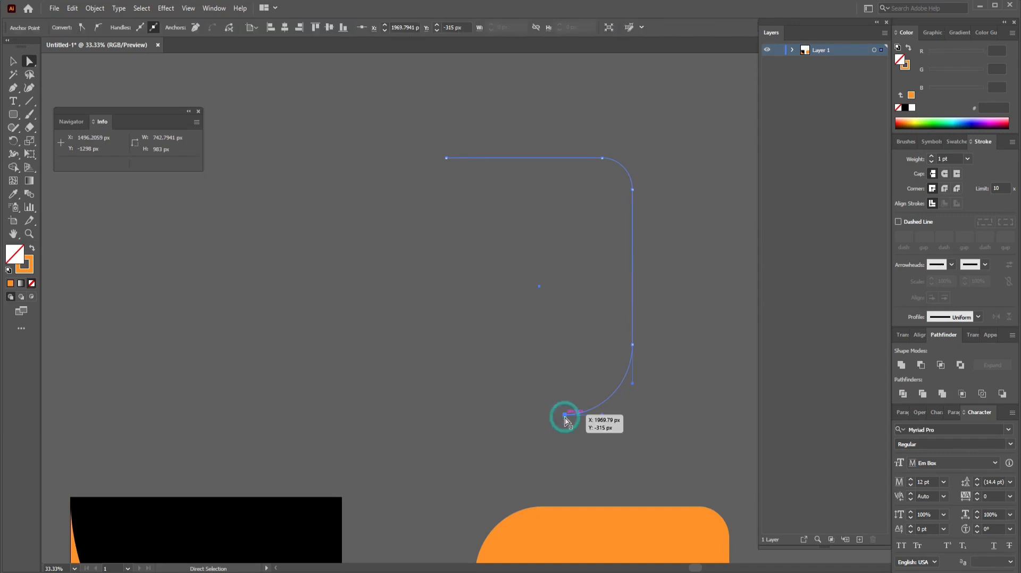
key("Delete")
Step: Set the corner line's stroke weight to 3 pt
left_click(13, 61)
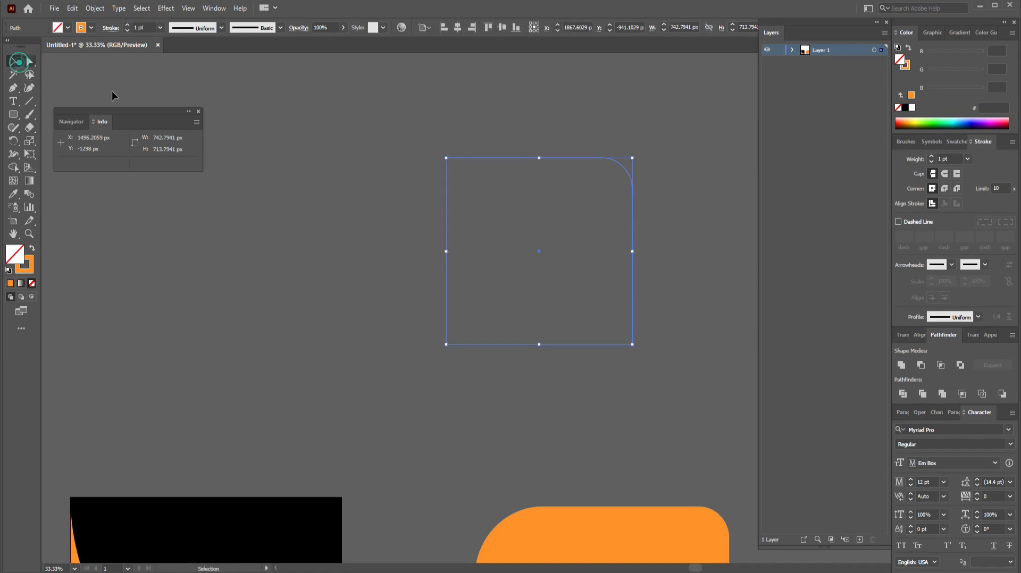
left_click(458, 222)
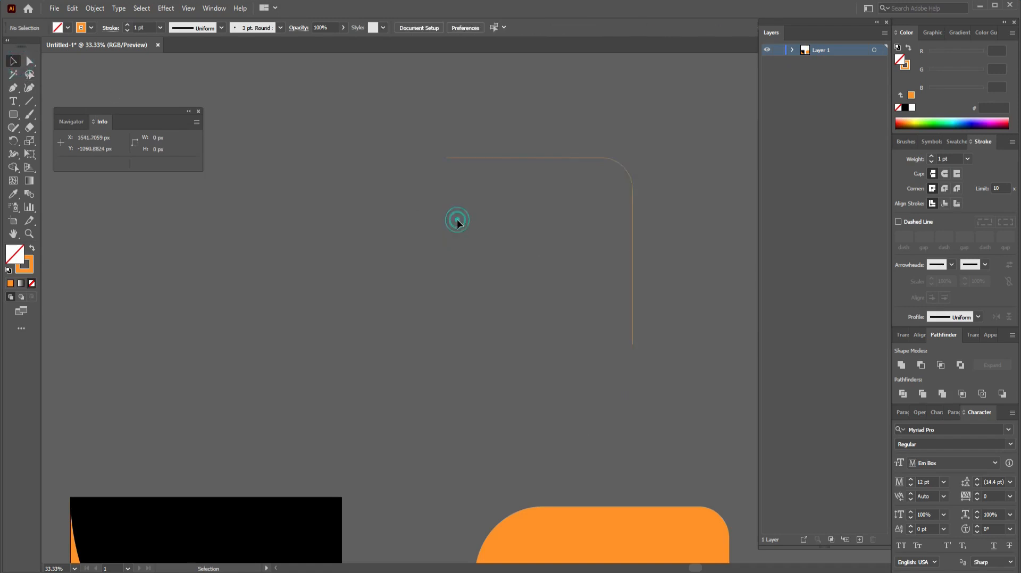
left_click(518, 158)
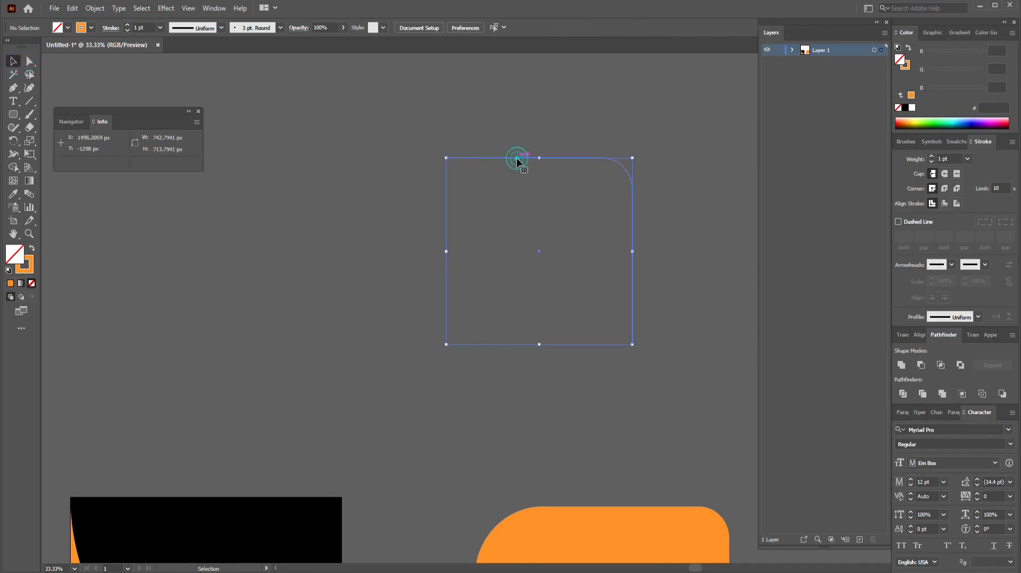
left_click(968, 159)
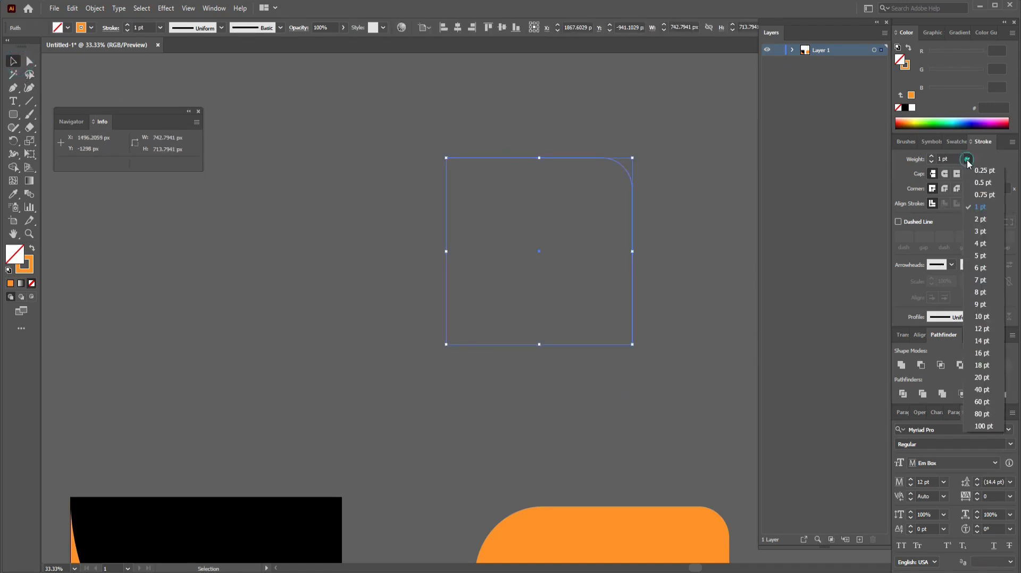
left_click(987, 230)
left_click(706, 236)
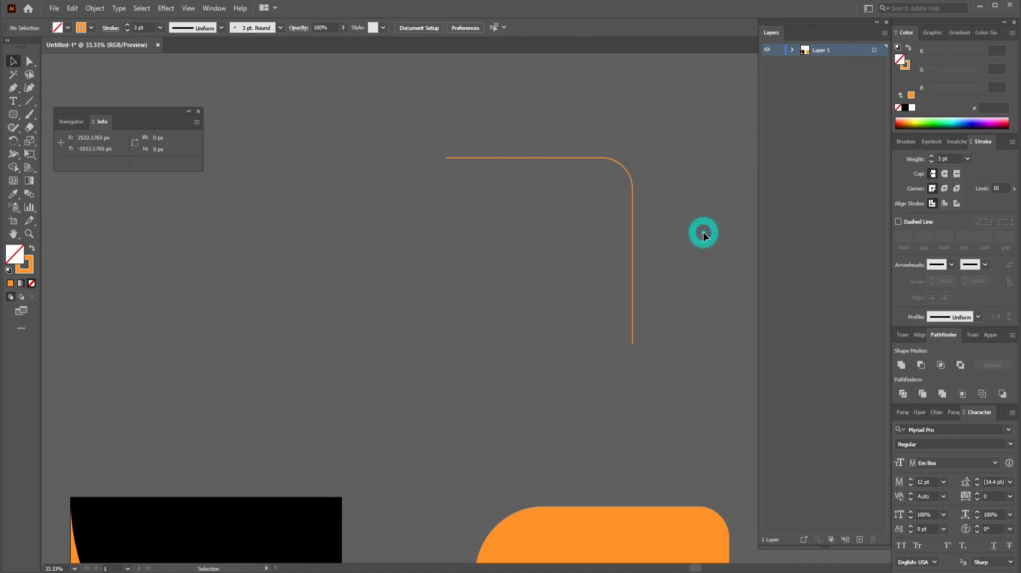
key("ctrl+minus")
key("ctrl+minus")
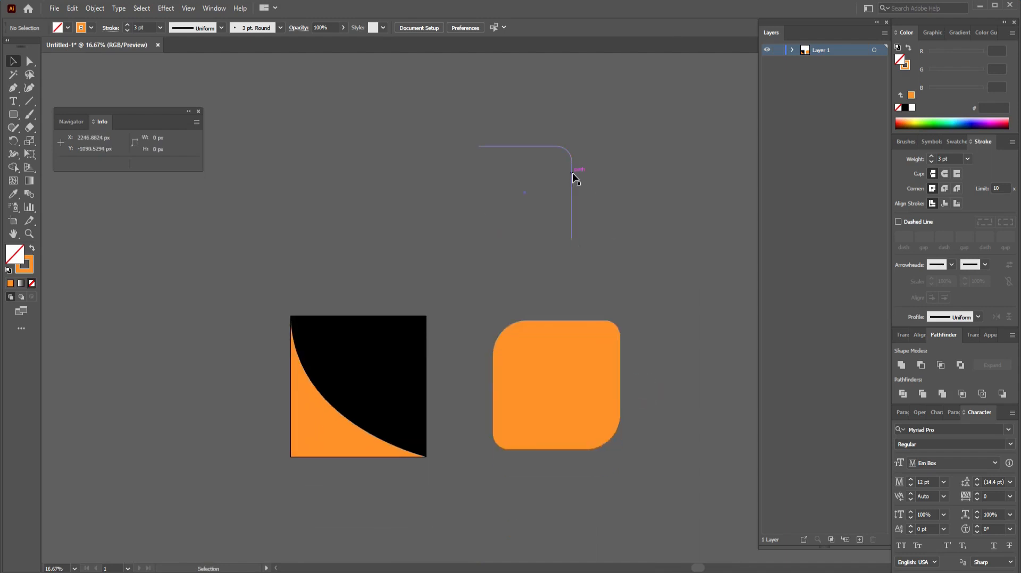
Step: Move the corner line onto the rounded square's top-right corner
left_click_drag(573, 174, 628, 342)
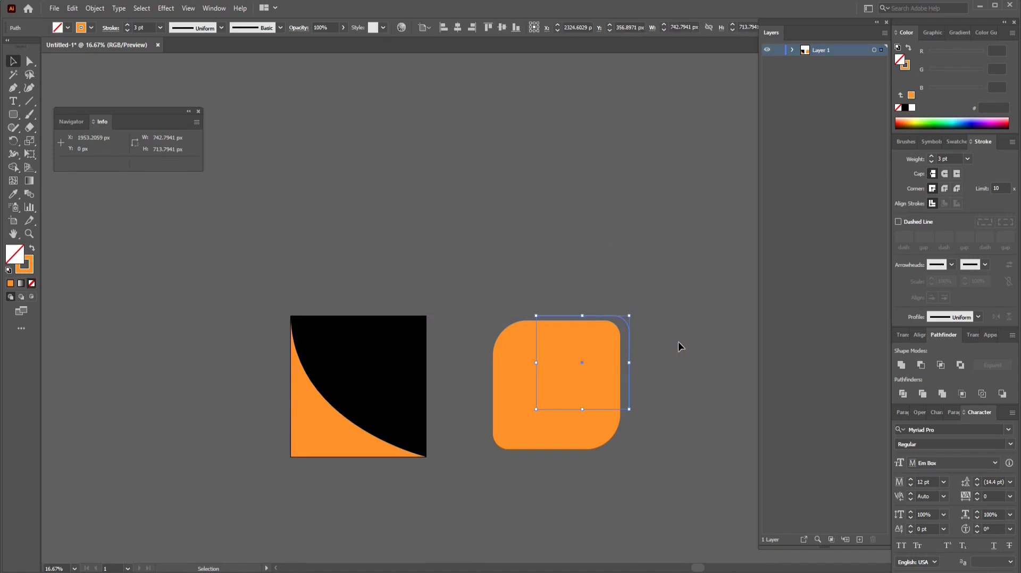
left_click(678, 343)
left_click(630, 351)
key("Left")
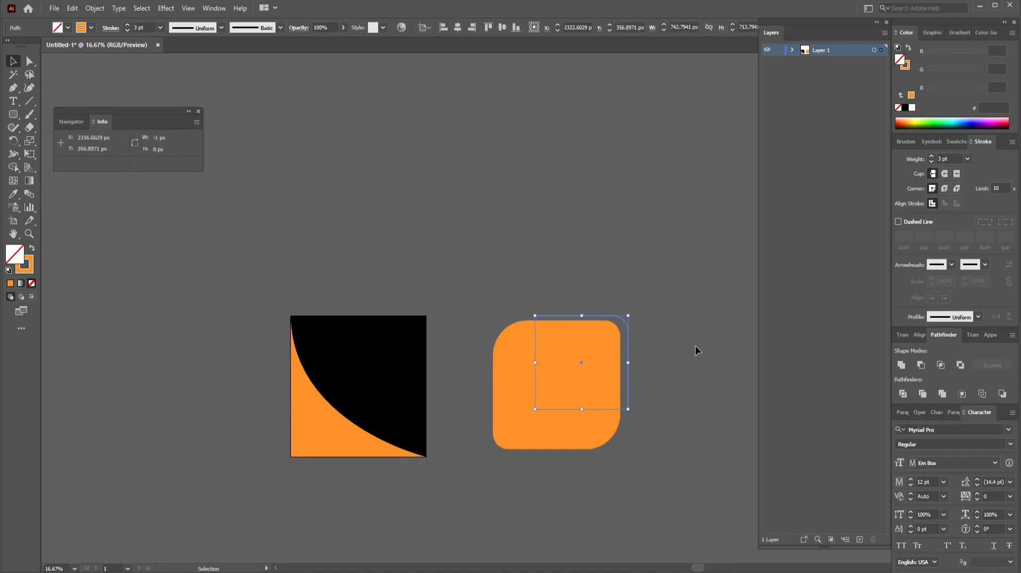
key("Left")
left_click(688, 345)
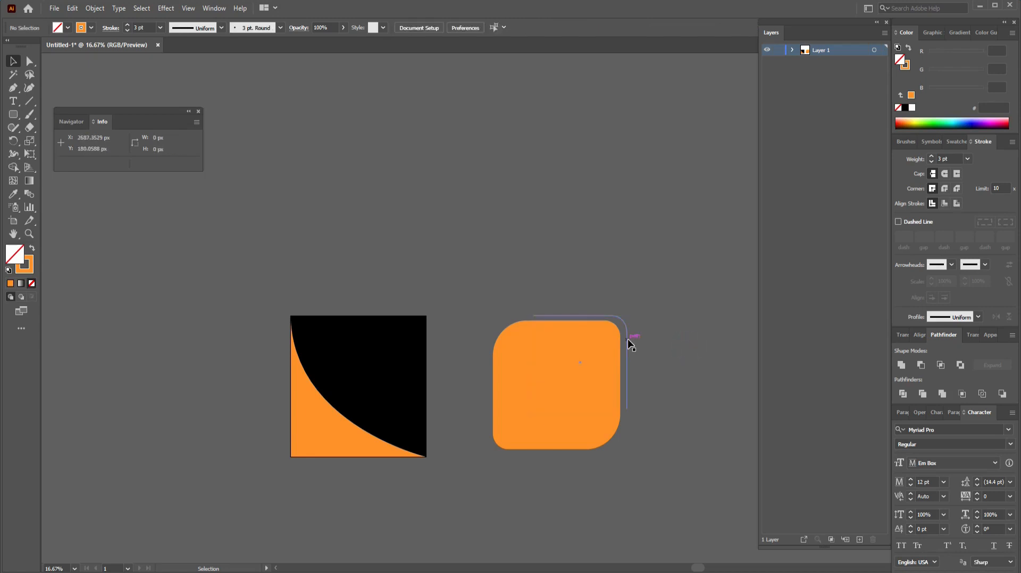
Step: Duplicate the corner line and mirror the copy with the Reflect dialog
left_click_drag(630, 345, 496, 272)
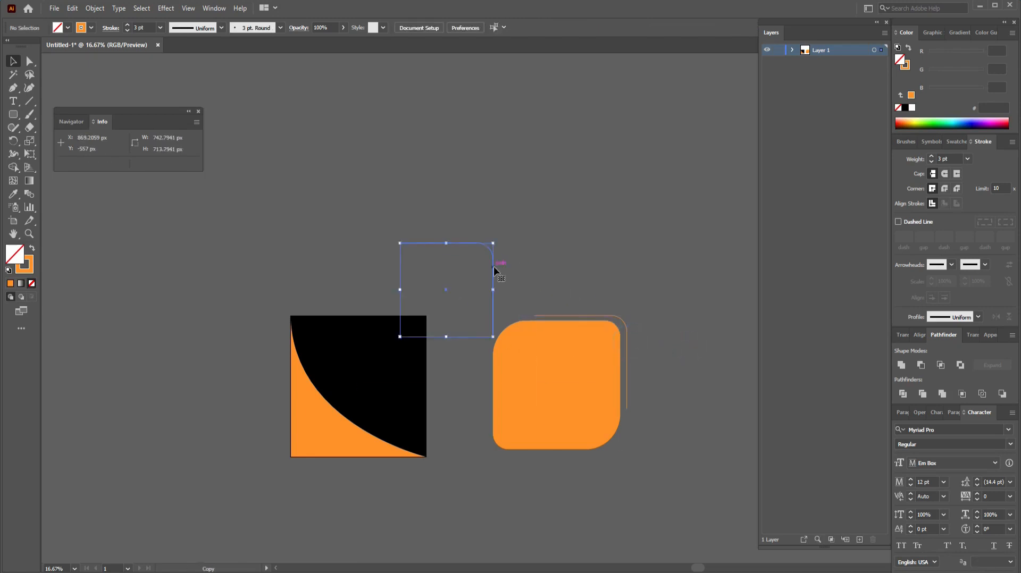
key("o")
key("Return")
left_click(655, 333)
left_click(14, 62)
left_click_drag(445, 243, 467, 440)
Step: Reflect the copy across the horizontal axis and place it at the square's bottom-left
left_click(15, 142)
left_click(15, 145)
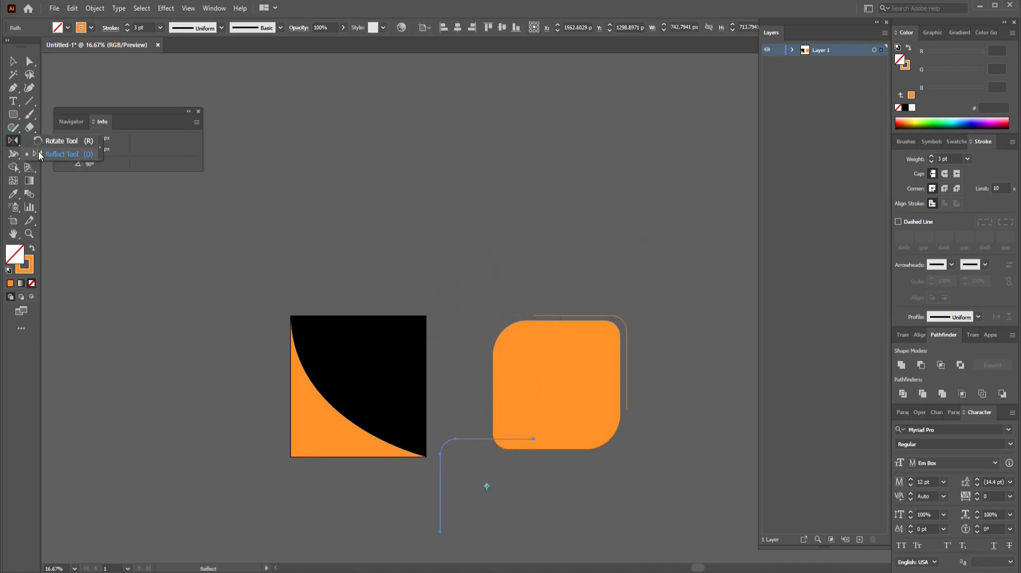
left_click(61, 153)
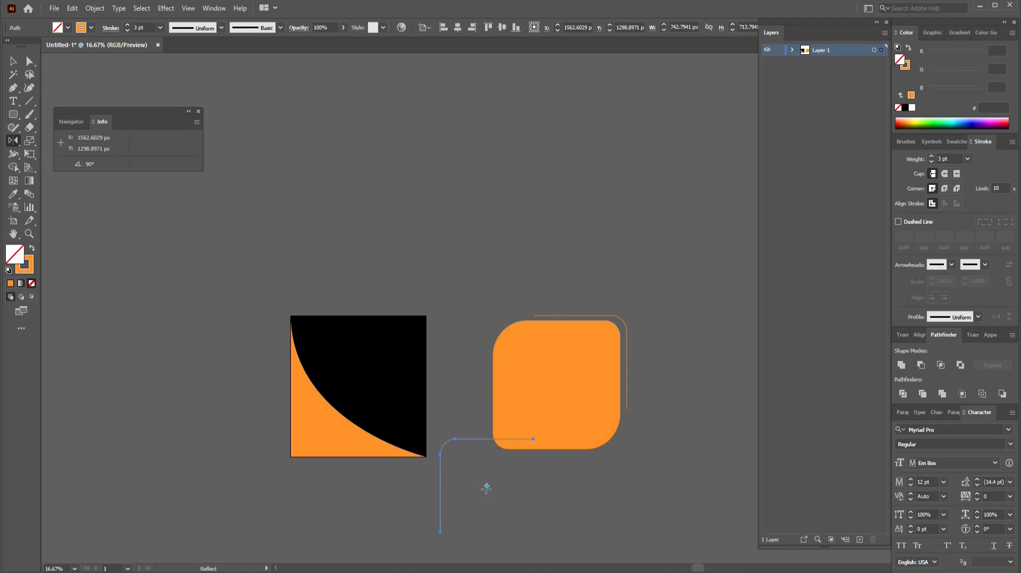
left_click(487, 487, "alt")
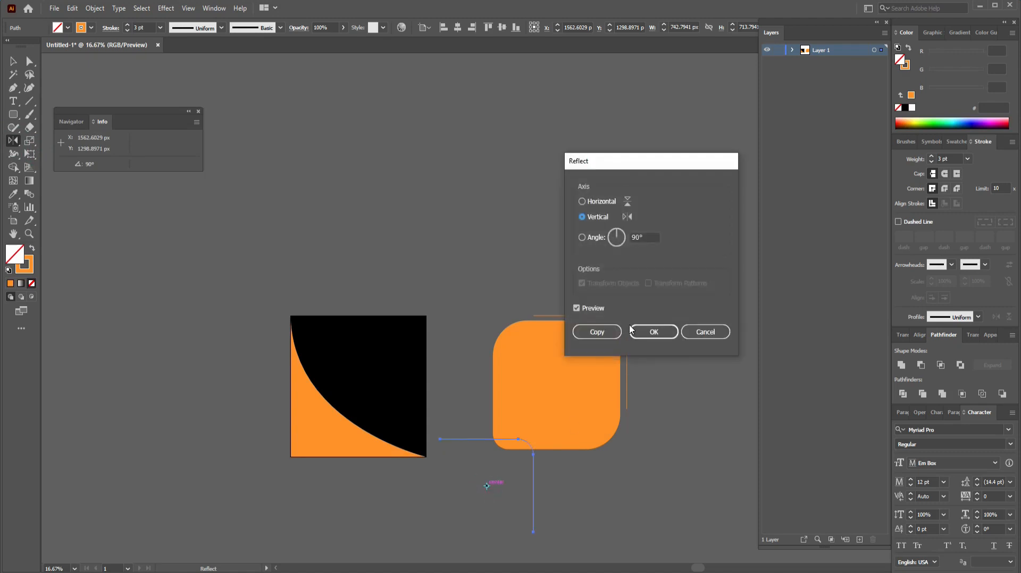
left_click(582, 201)
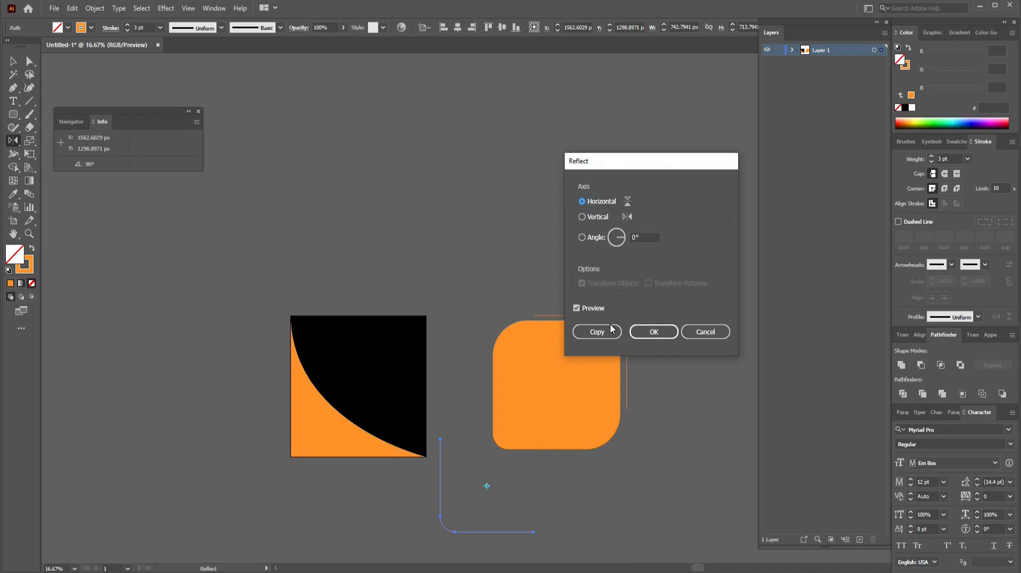
left_click(654, 332)
left_click(14, 64)
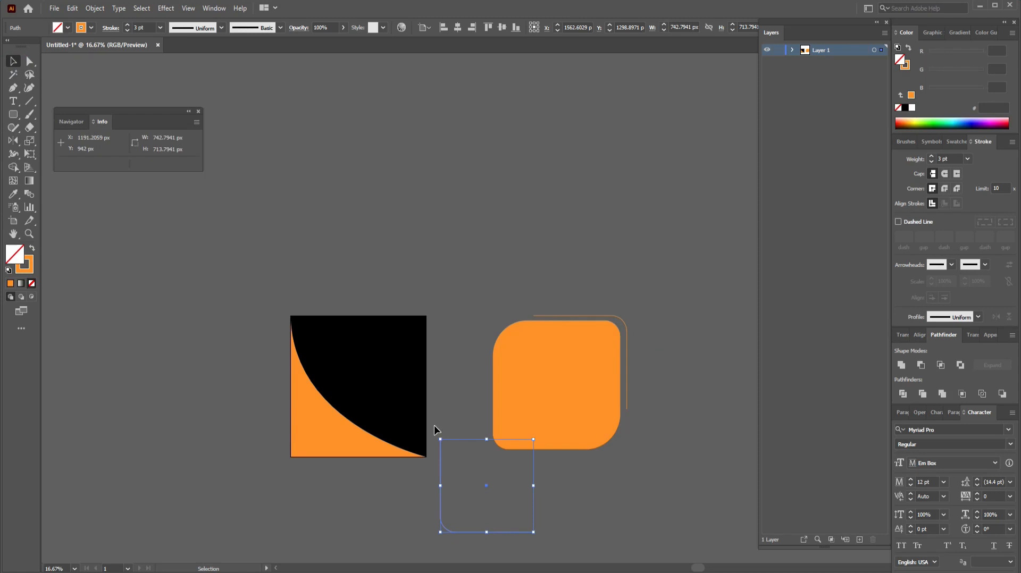
left_click_drag(440, 528, 486, 452)
Step: Move the rounded square and its corner lines up-left of the black square
left_click(604, 483)
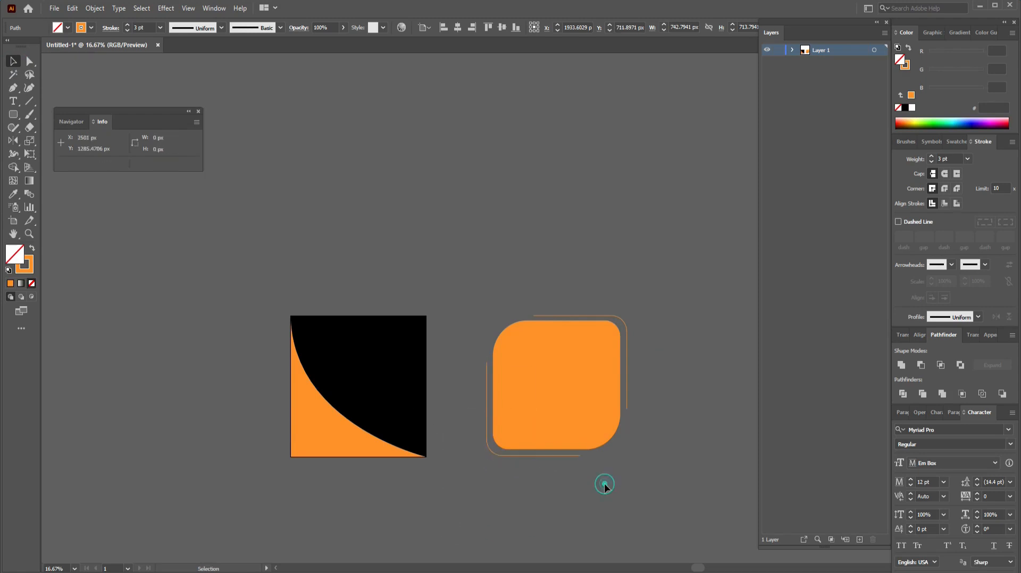
left_click(570, 414)
left_click_drag(569, 414, 280, 245)
Step: Draw a small orange wedge with a curved inner edge in the black square's top-right corner
left_click(591, 331)
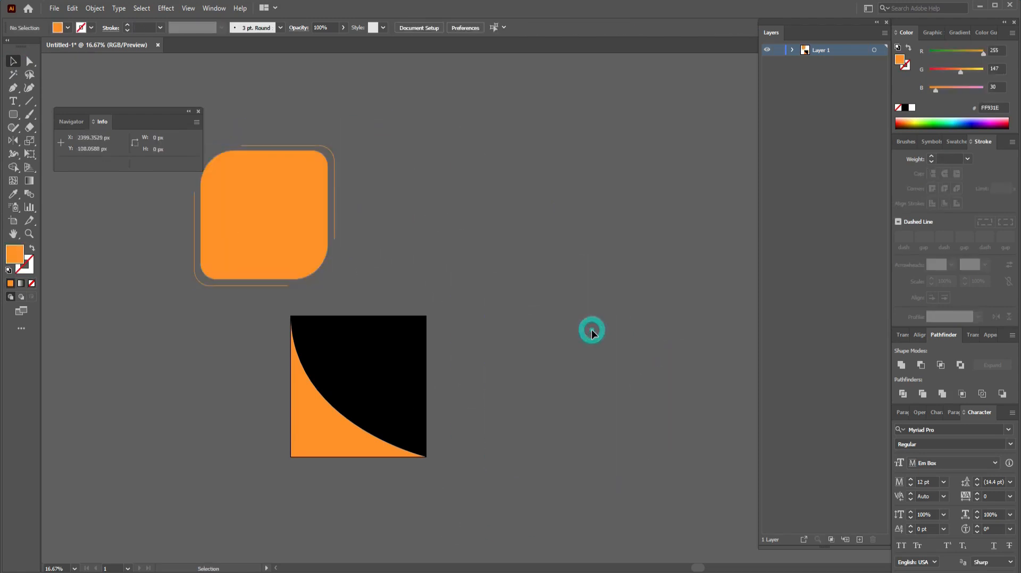
left_click(14, 88)
left_click(405, 316)
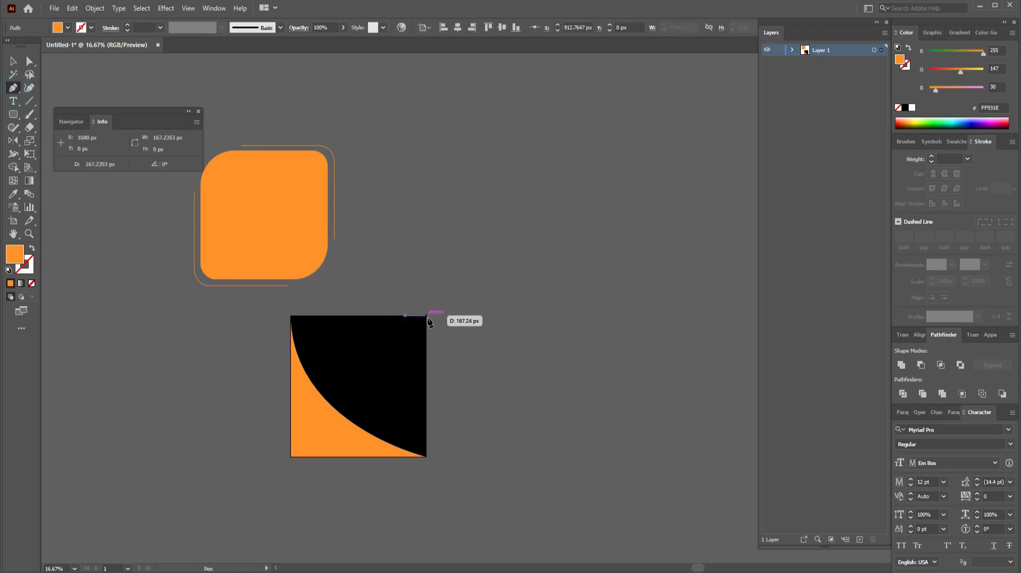
left_click(427, 316)
left_click_drag(426, 323, 426, 336)
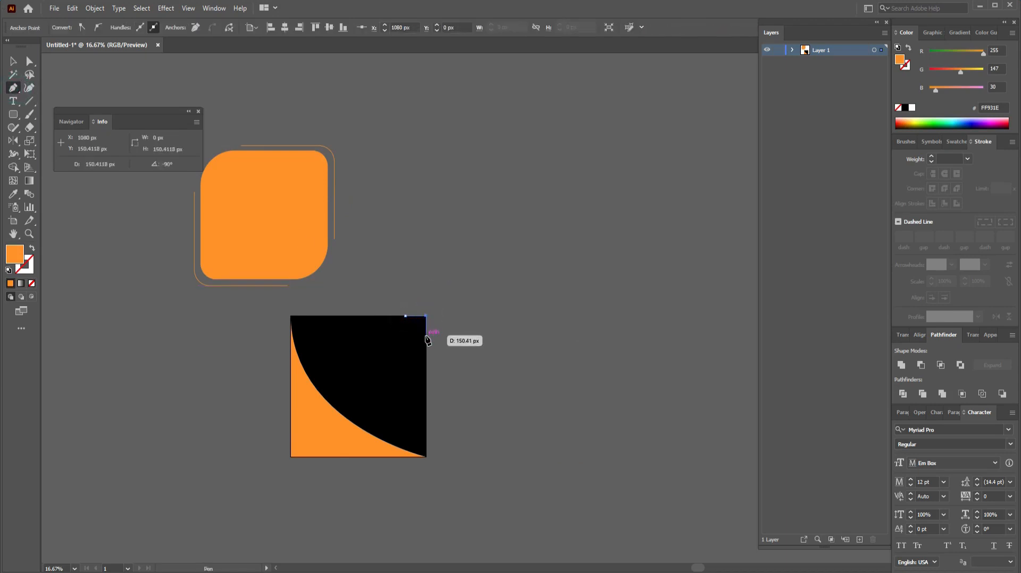
left_click(426, 336)
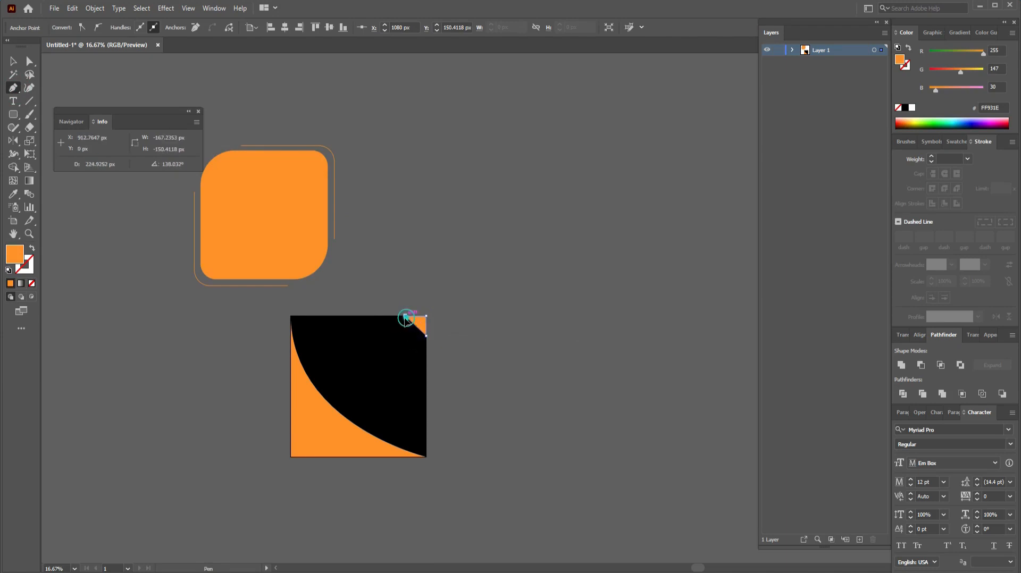
left_click_drag(406, 317, 399, 323)
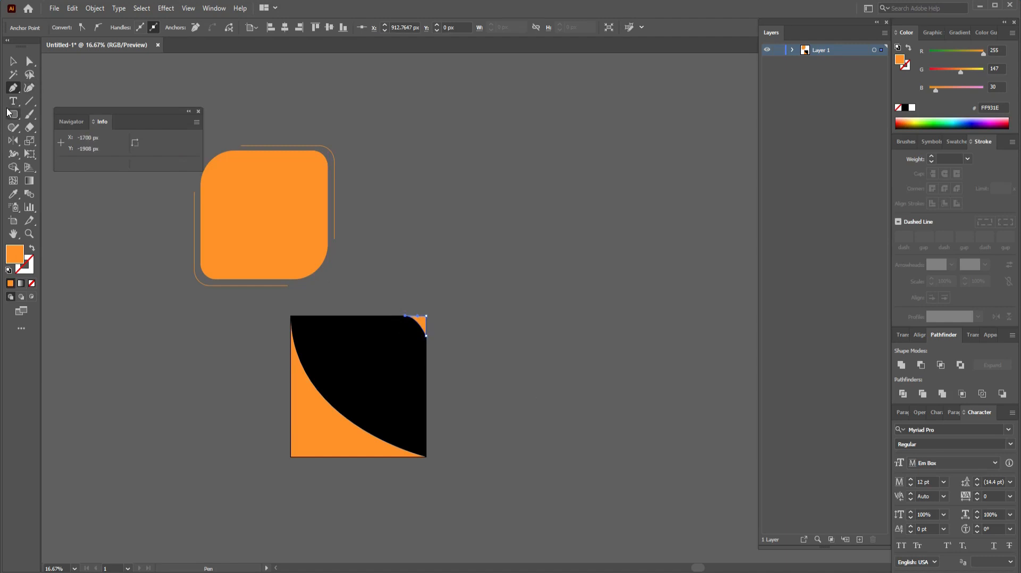
left_click(13, 62)
left_click(526, 283)
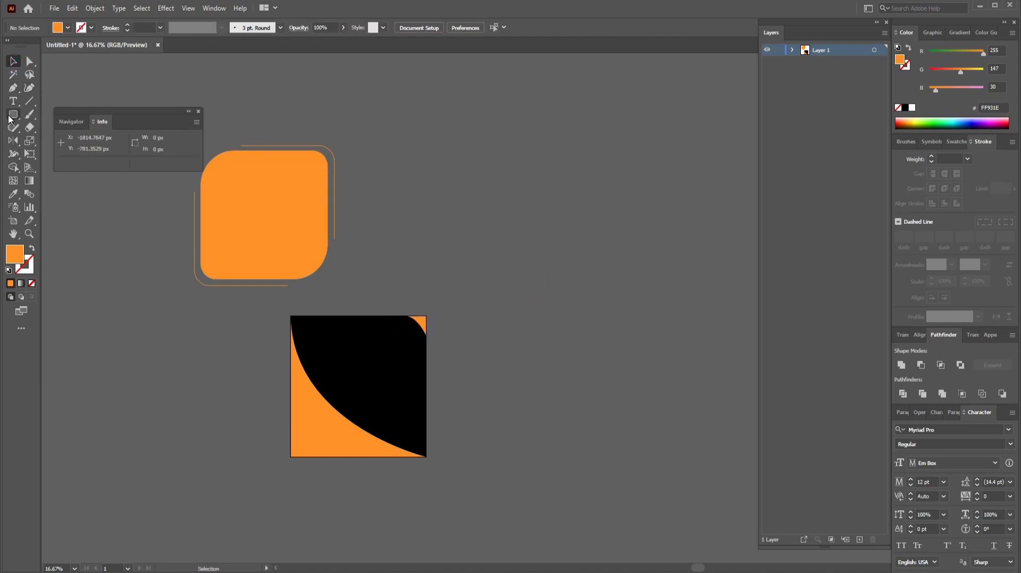
left_click_drag(9, 120, 53, 140)
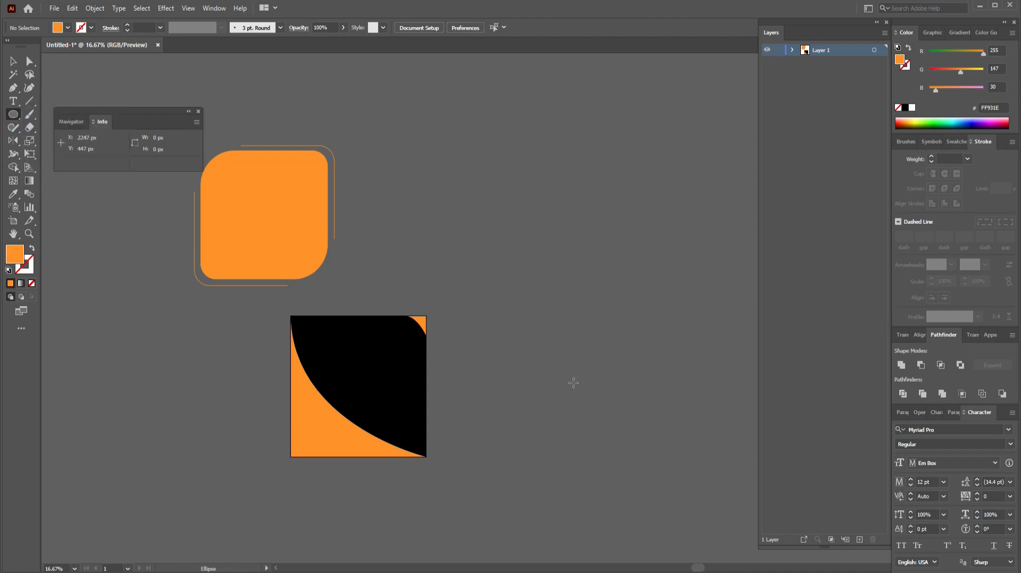
Step: Draw a 1212 px circle right of the black square with a 1 pt orange outline and no fill
left_click_drag(598, 417, 637, 467)
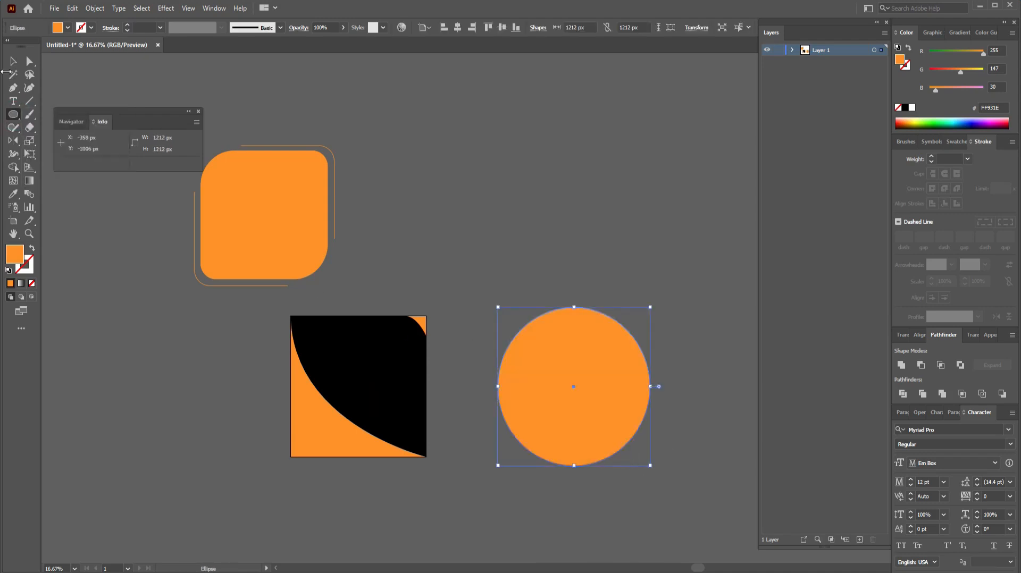
left_click(32, 249)
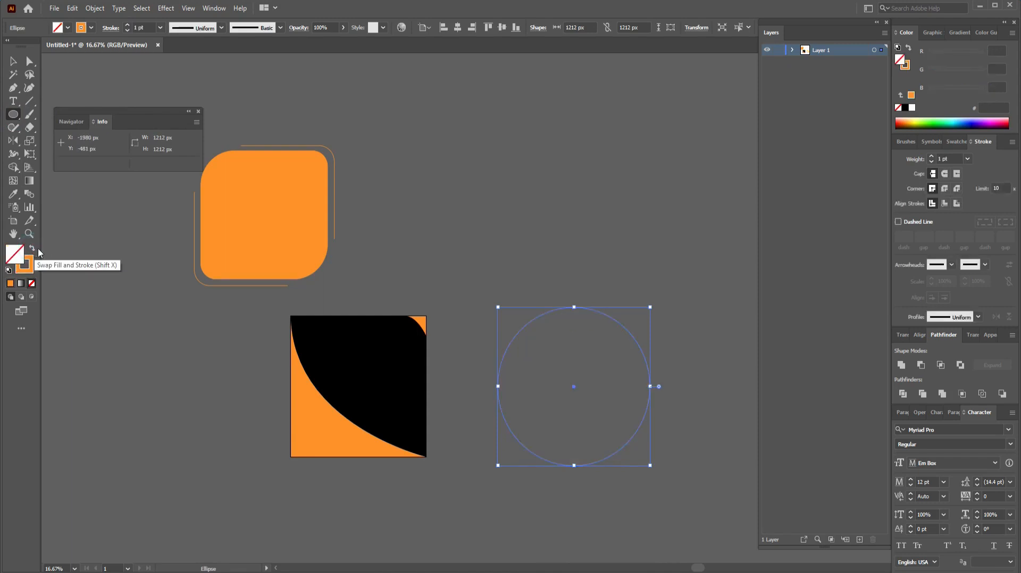
left_click(13, 61)
left_click(506, 210)
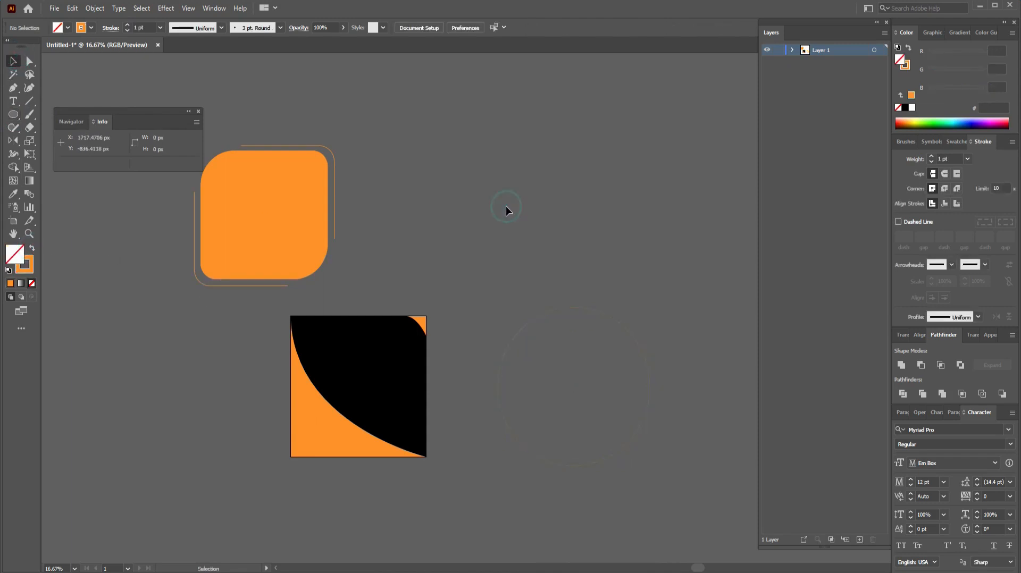
left_click(576, 309)
left_click_drag(574, 307, 574, 303)
key("ctrl+z")
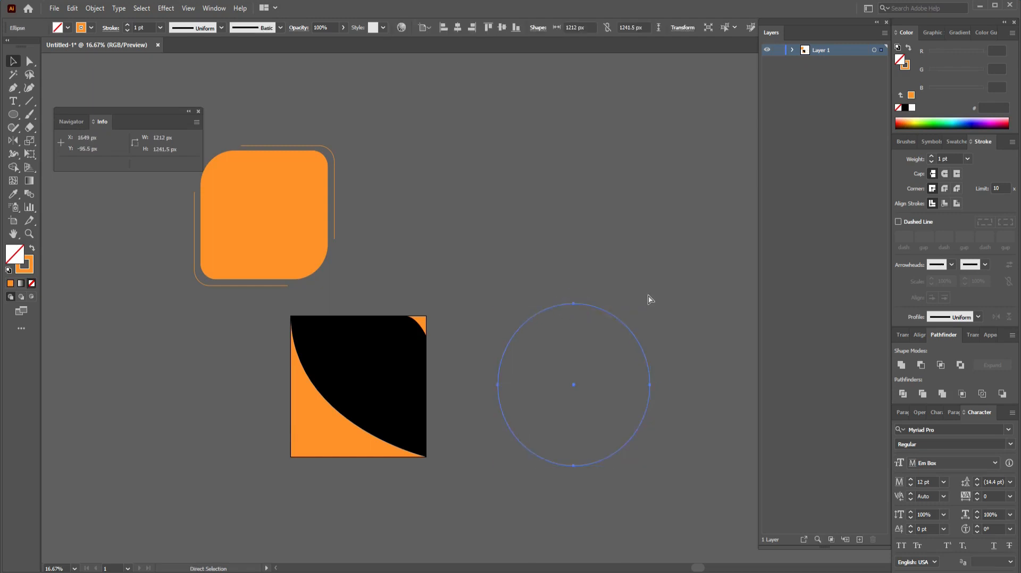
left_click(29, 61)
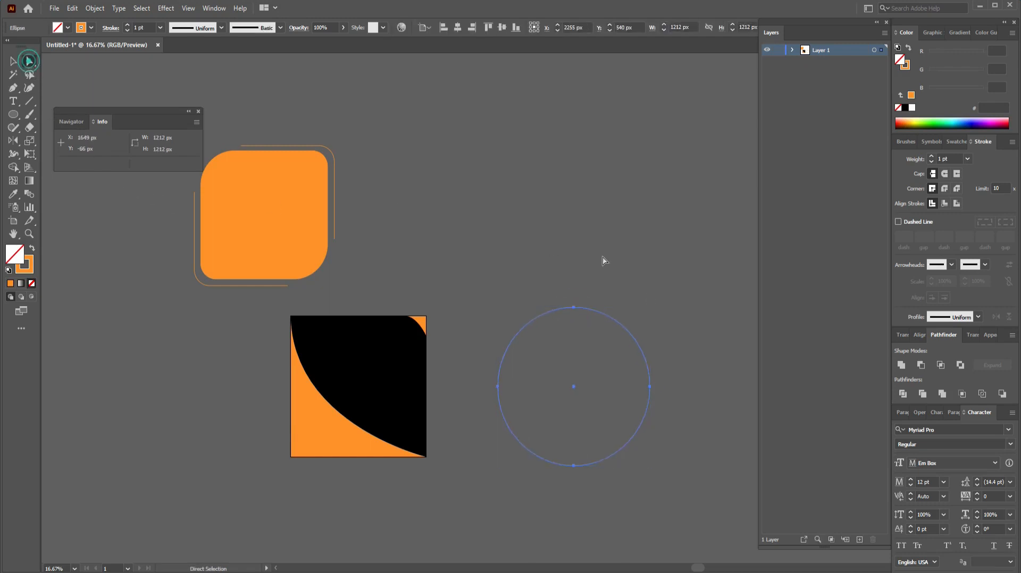
left_click(659, 259)
key("ctrl+plus")
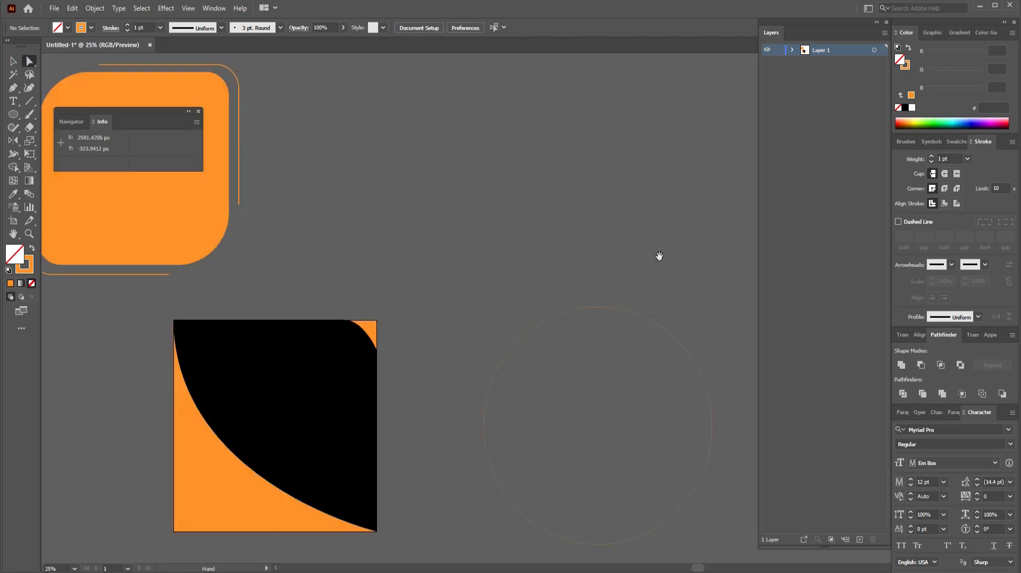
Step: Delete the circle's upper-right arc, leaving an open path
left_click_drag(637, 297, 581, 247)
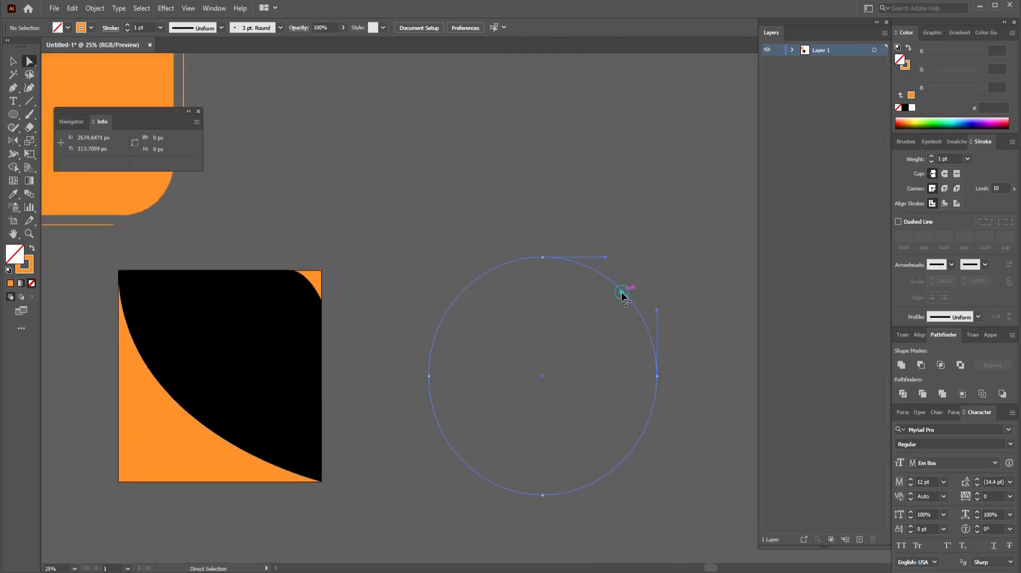
left_click(621, 292)
key("Delete")
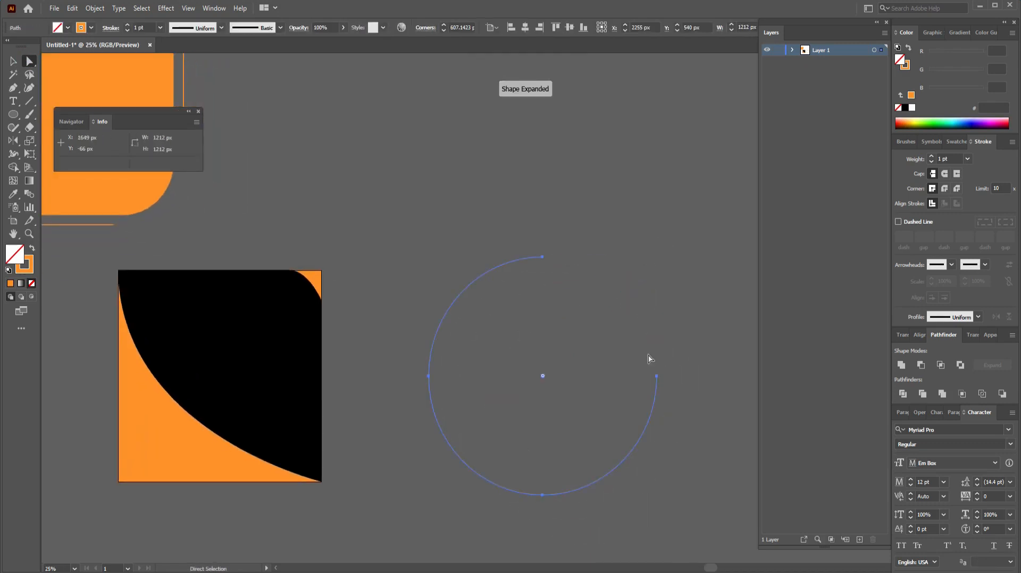
left_click(655, 410)
key("Delete")
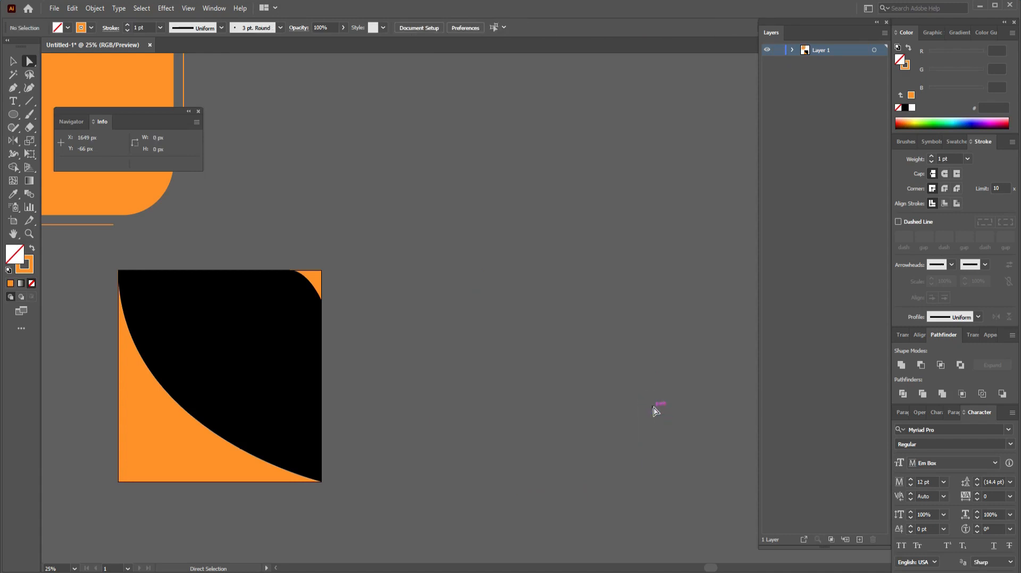
key("ctrl+z")
key("ctrl+z")
key("ctrl+shift+z")
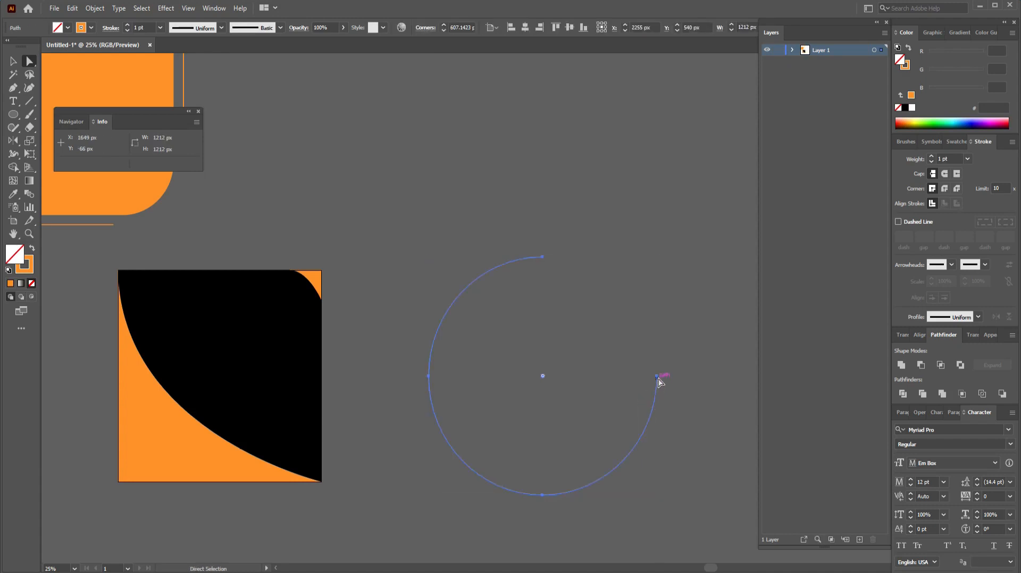
left_click(658, 378)
key("Delete")
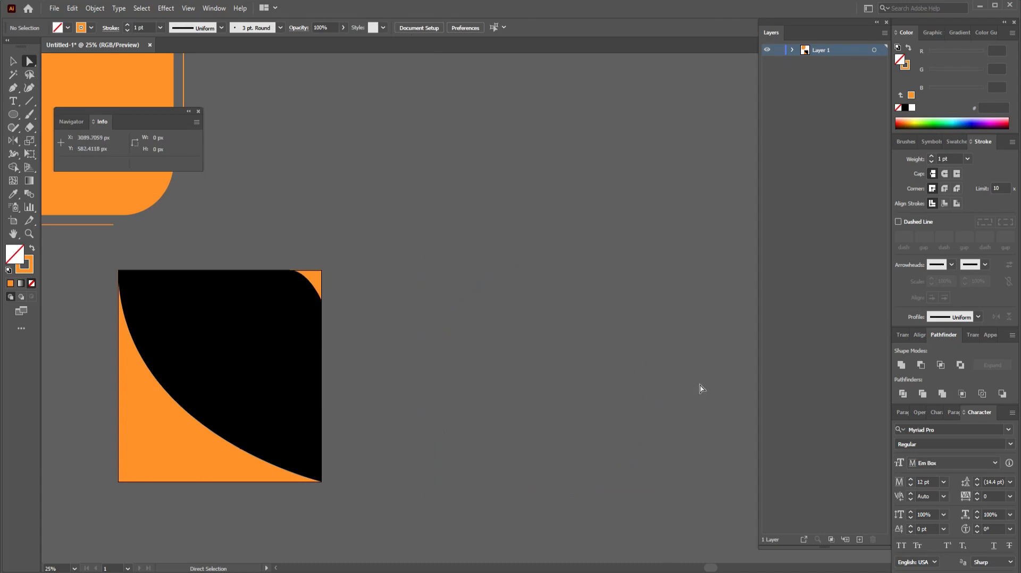
key("ctrl+z")
key("ctrl+z")
key("ctrl+shift+z")
Step: Delete the lower-right quarter and the stray point, leaving a left half-arc
key("ctrl+plus")
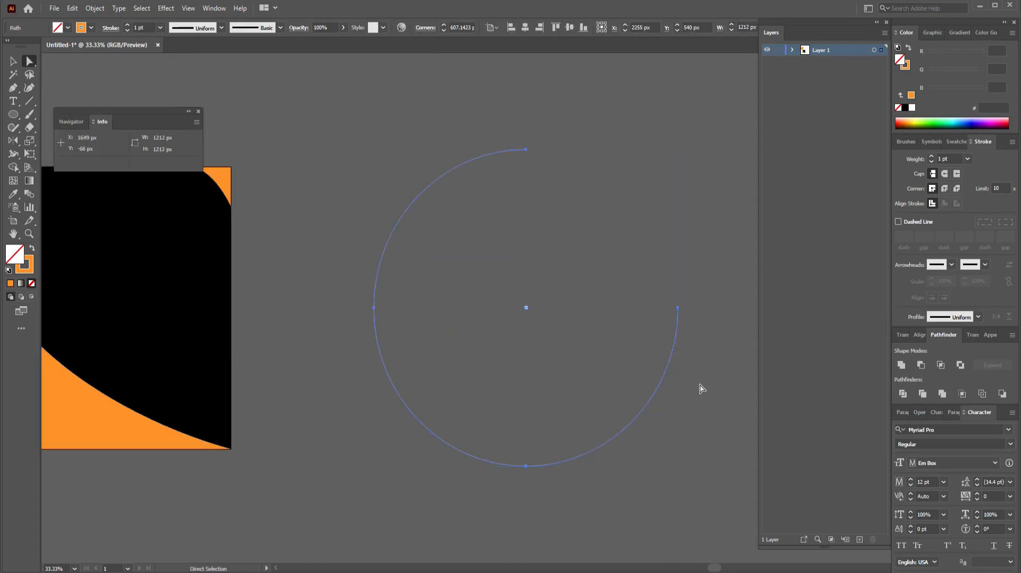
left_click(696, 383)
left_click(677, 334)
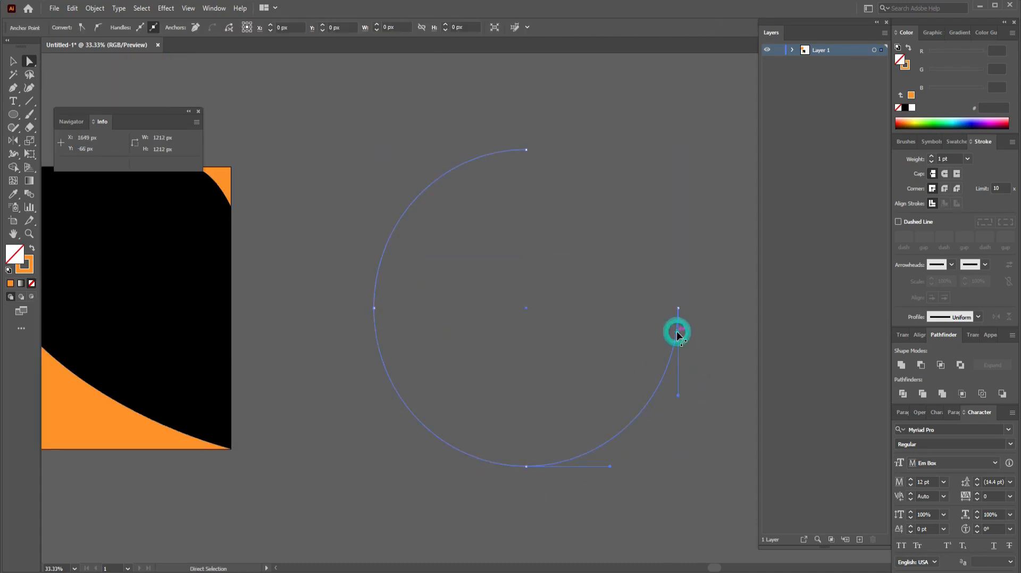
key("Delete")
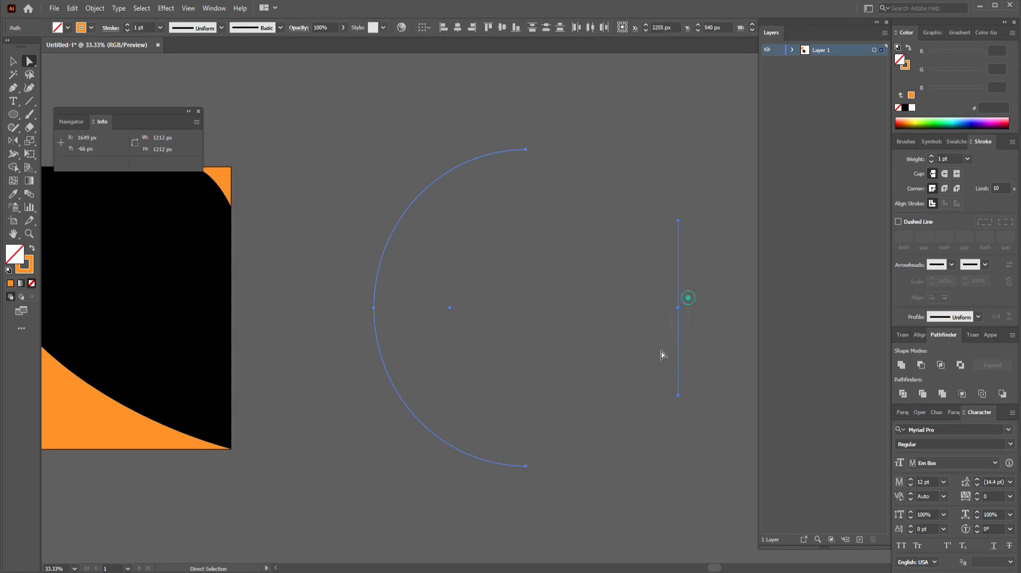
left_click_drag(688, 298, 656, 357)
key("Delete")
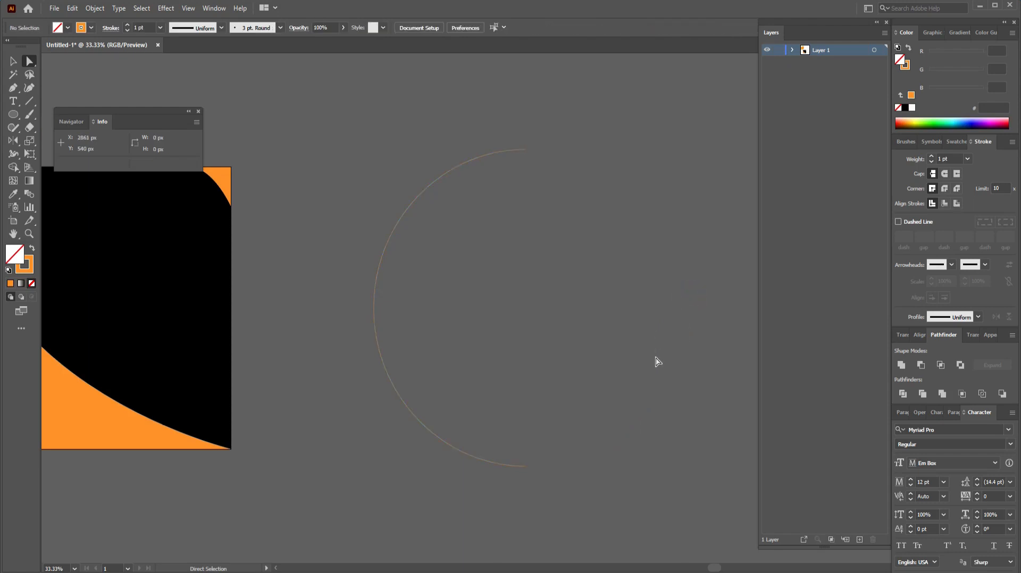
Step: Move the half-arc onto the black square, shrink it to 389 × 778 px, and position it
left_click_drag(620, 342, 740, 387)
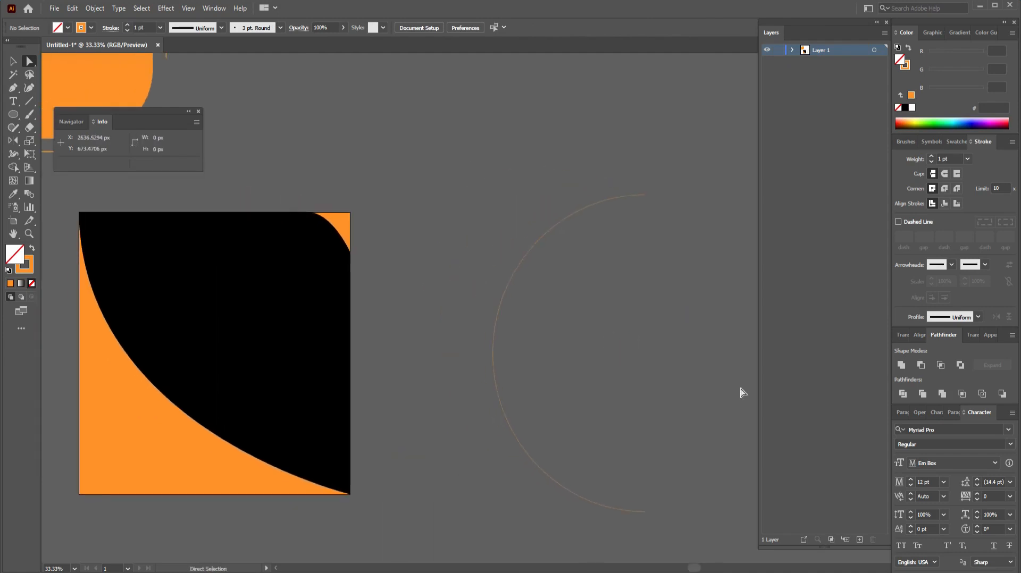
key("v")
left_click_drag(496, 378, 225, 356)
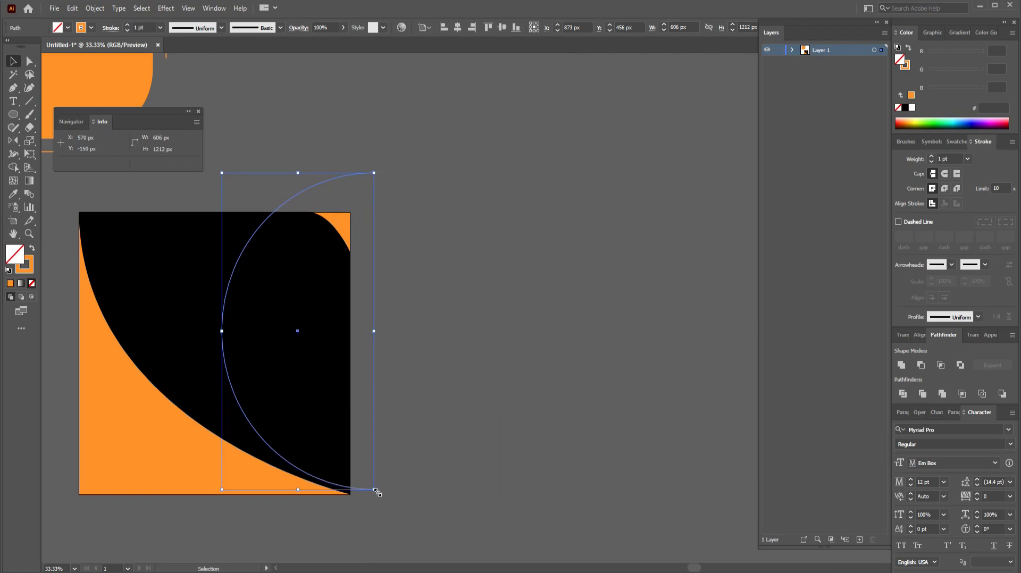
left_click_drag(376, 490, 347, 433)
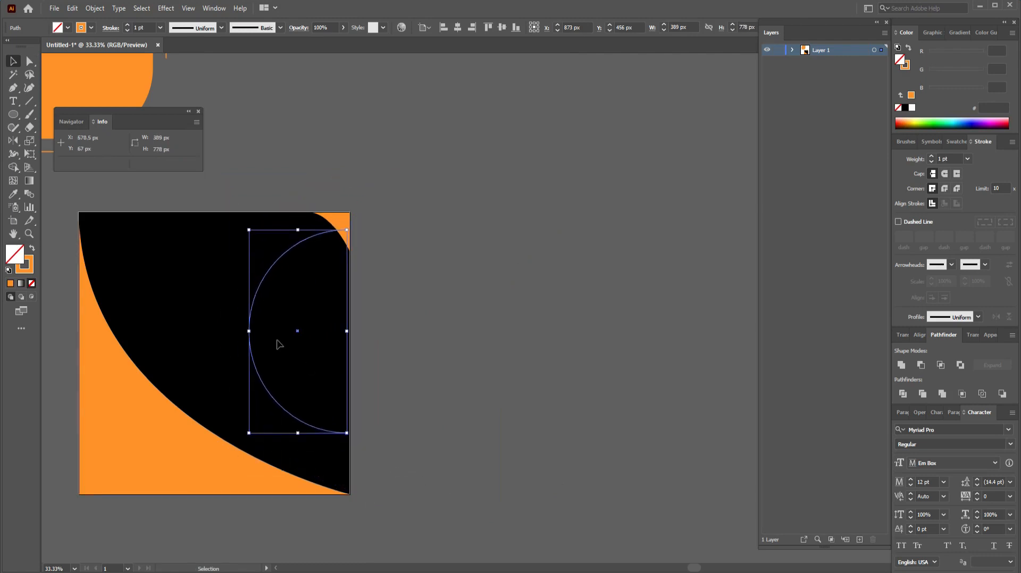
left_click(252, 362)
left_click_drag(252, 362, 223, 335)
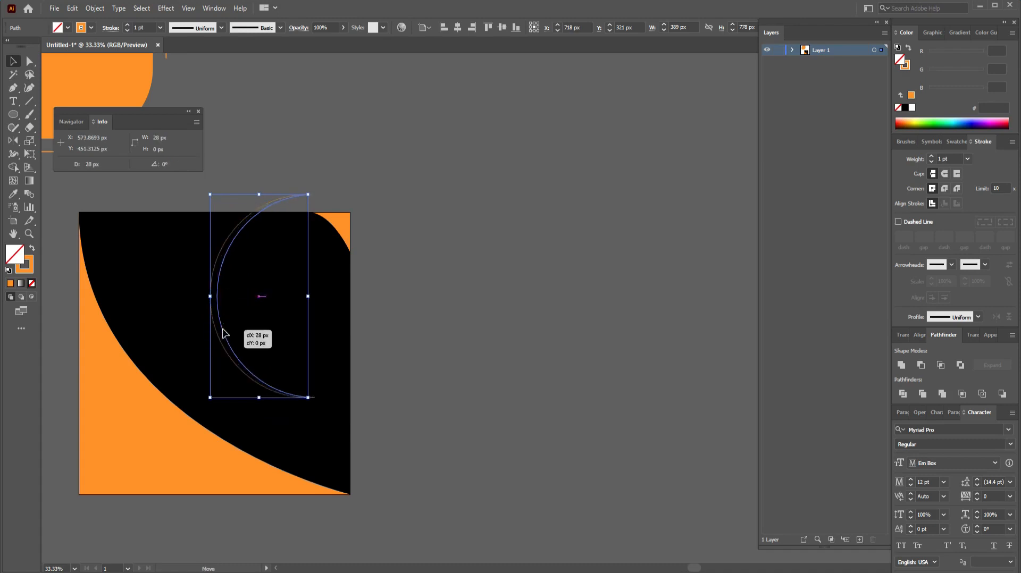
left_click(410, 336)
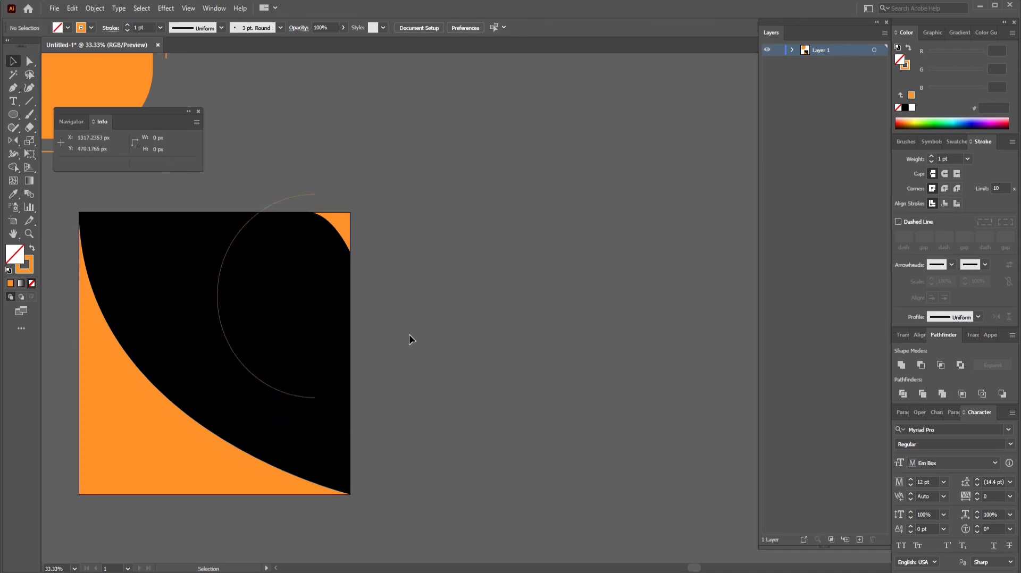
Step: Add an anchor where the orange arc meets the artboard's top edge and delete the endpoint above it
key("a")
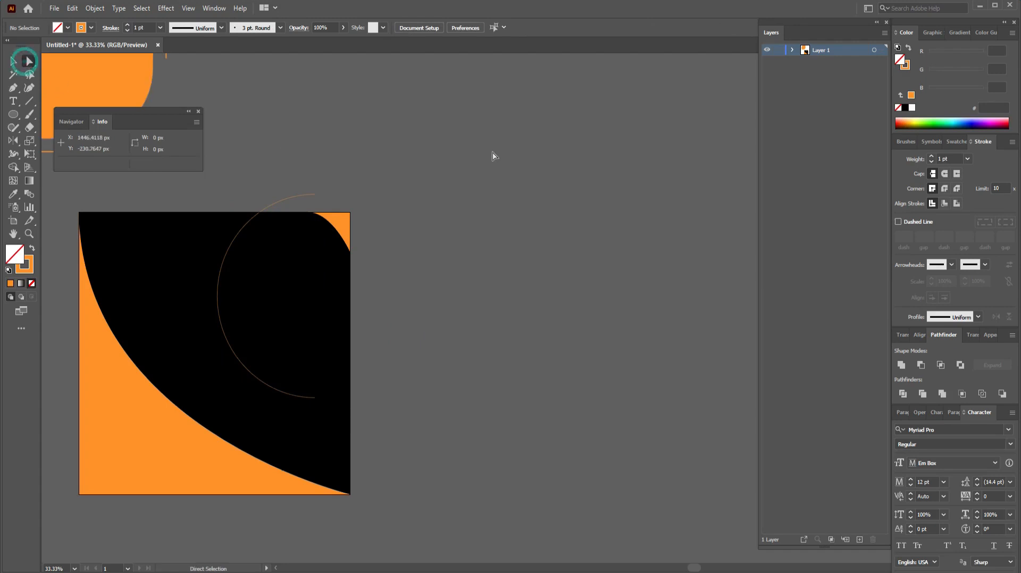
key("ctrl+plus")
key("ctrl+plus")
key("space")
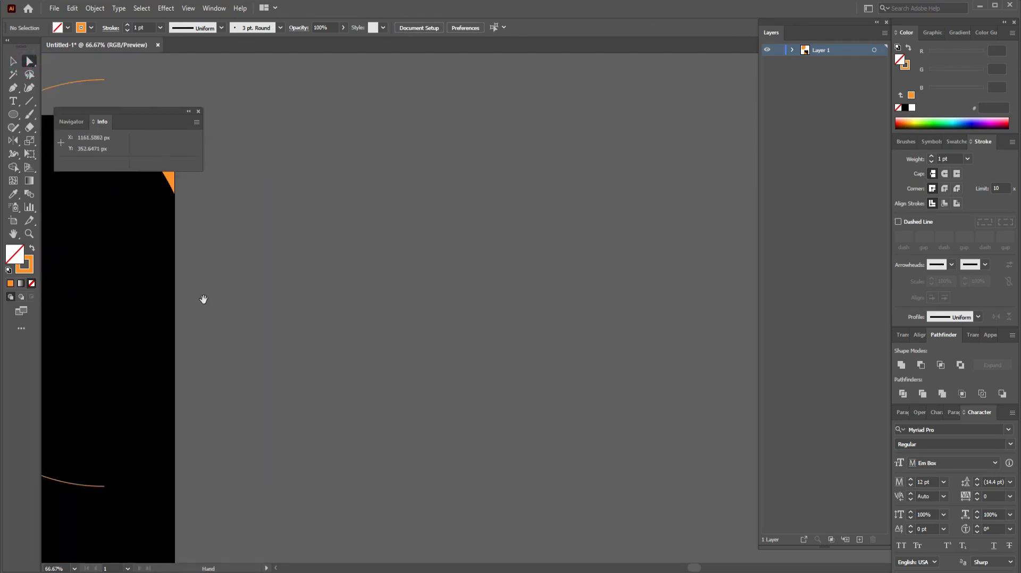
left_click_drag(150, 323, 586, 346)
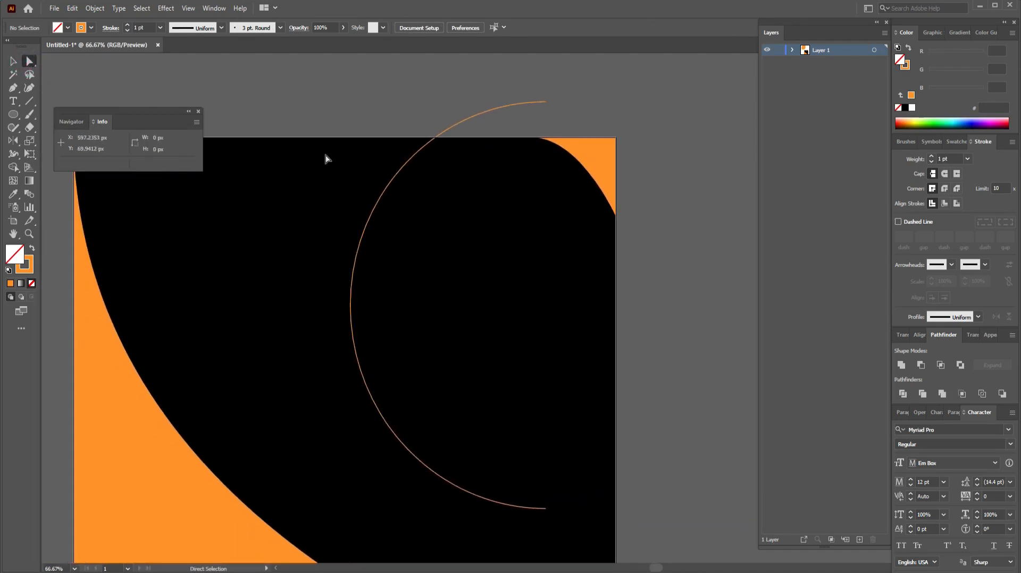
left_click(438, 142)
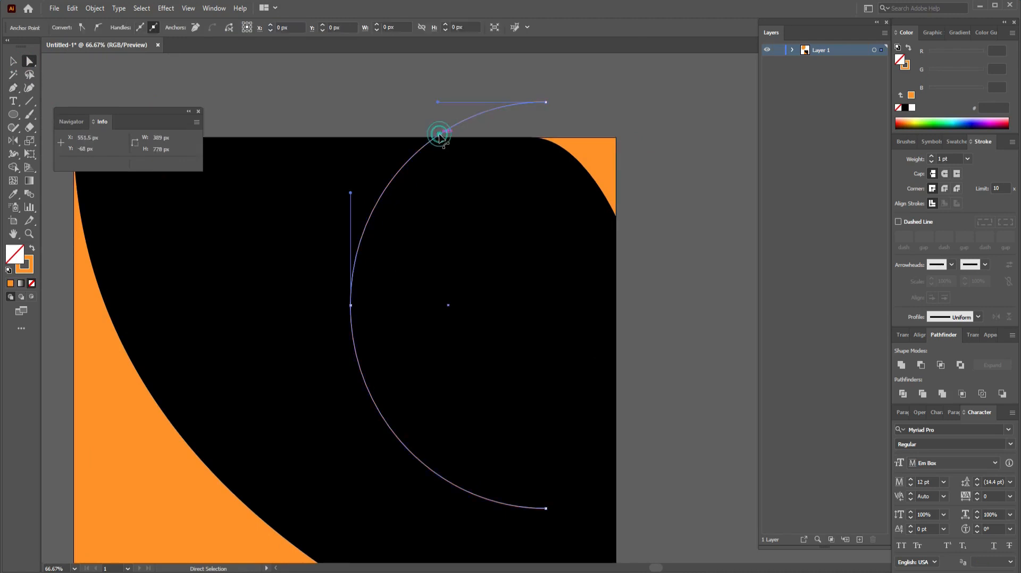
left_click(14, 87)
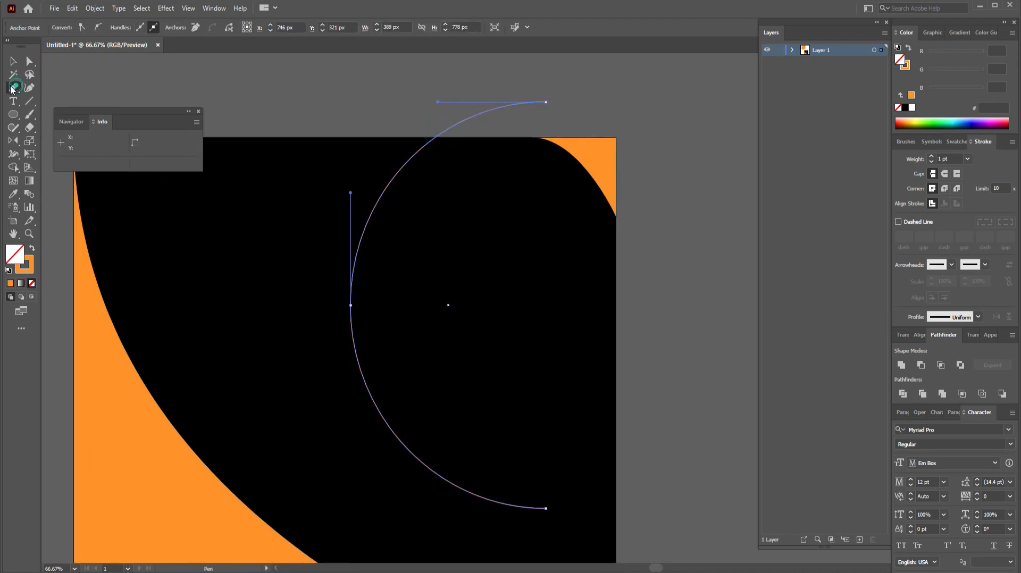
left_click(436, 139)
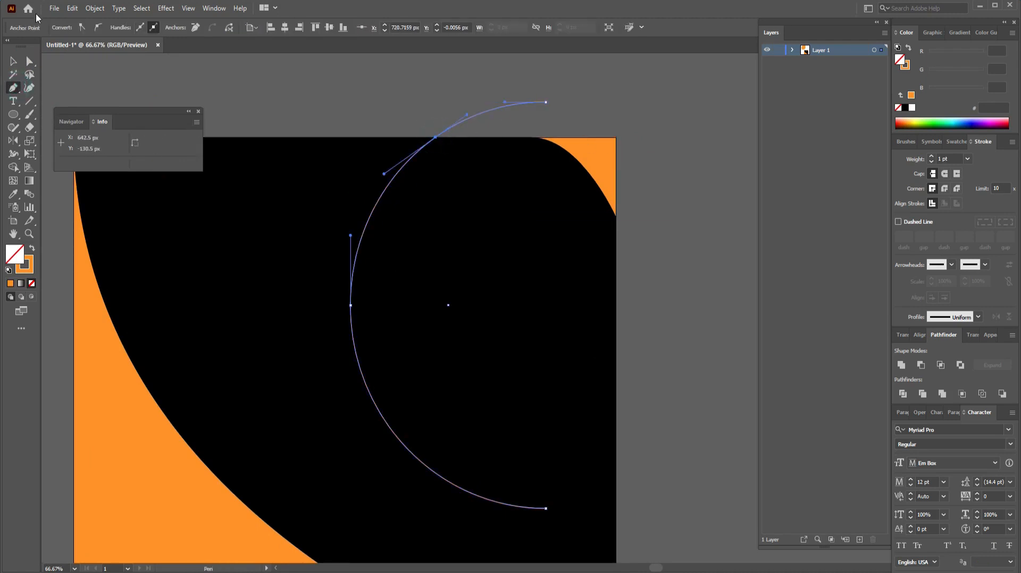
left_click(29, 62)
left_click(581, 102)
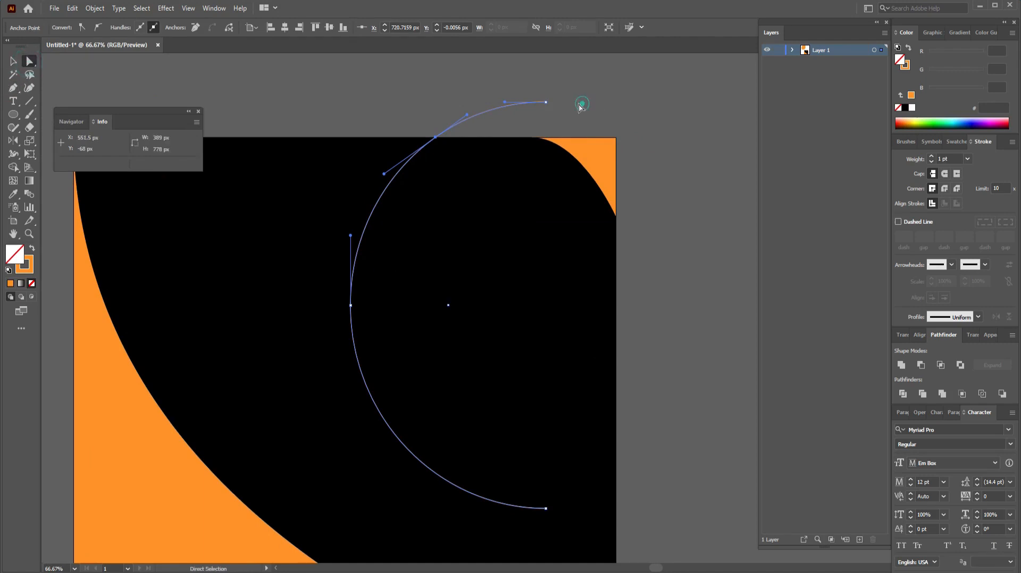
left_click(547, 102)
key("Delete")
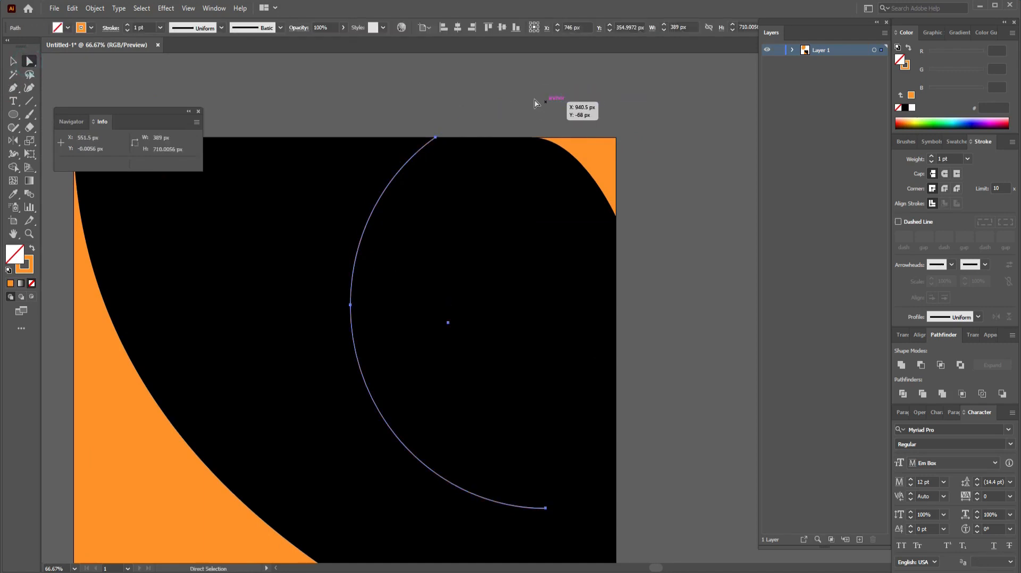
Step: Extend the arc's bottom end into a near-horizontal tail running right past the artboard edge
scroll(543, 101, "down", 1)
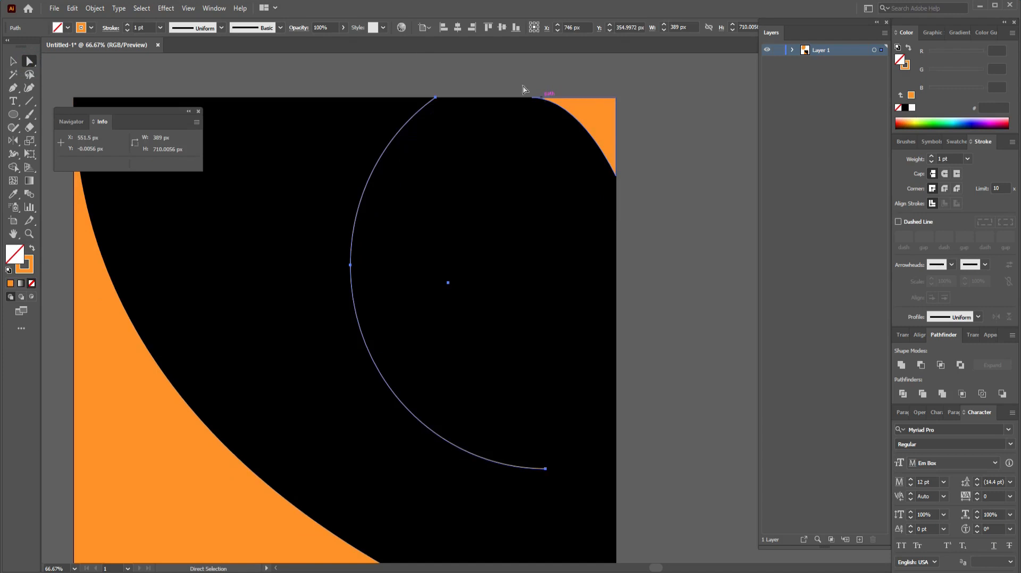
key("p")
left_click(546, 470)
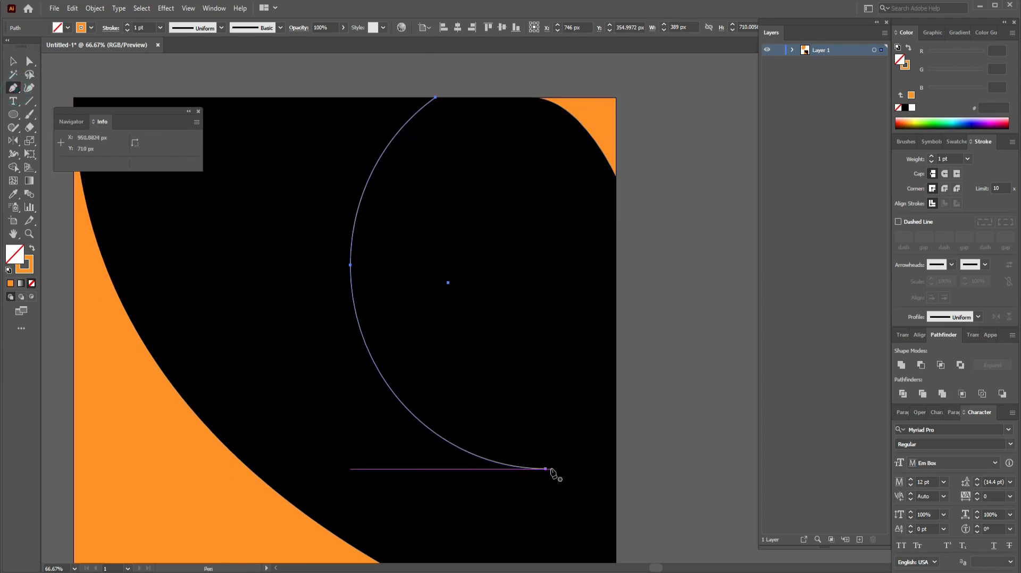
left_click(548, 469)
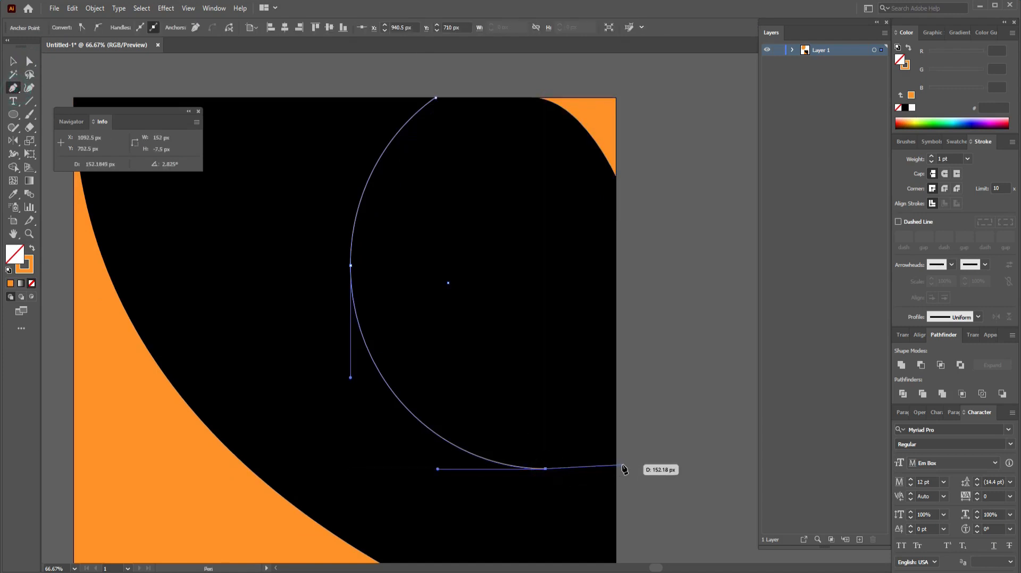
left_click_drag(626, 469, 687, 467)
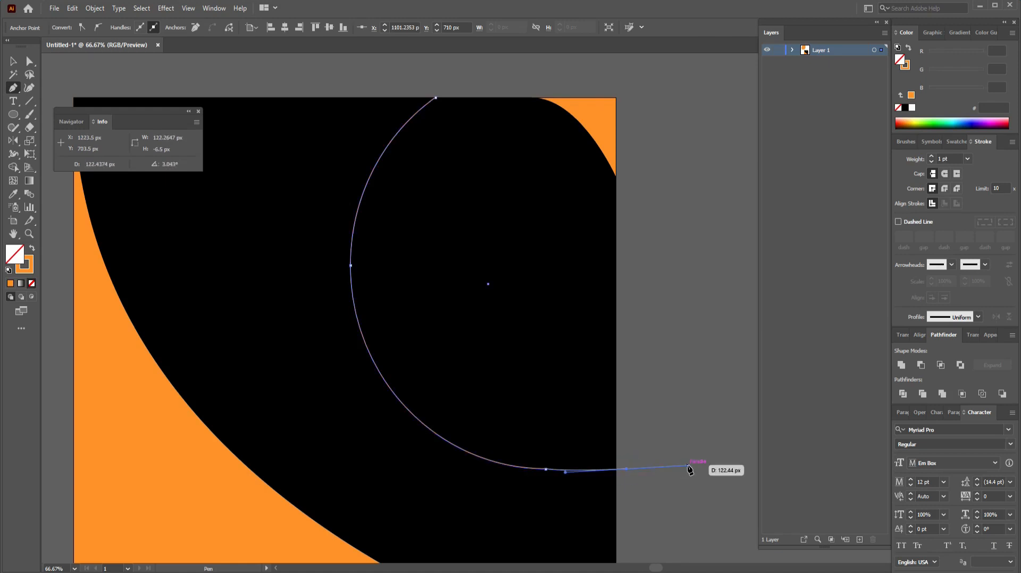
left_click_drag(689, 467, 687, 467)
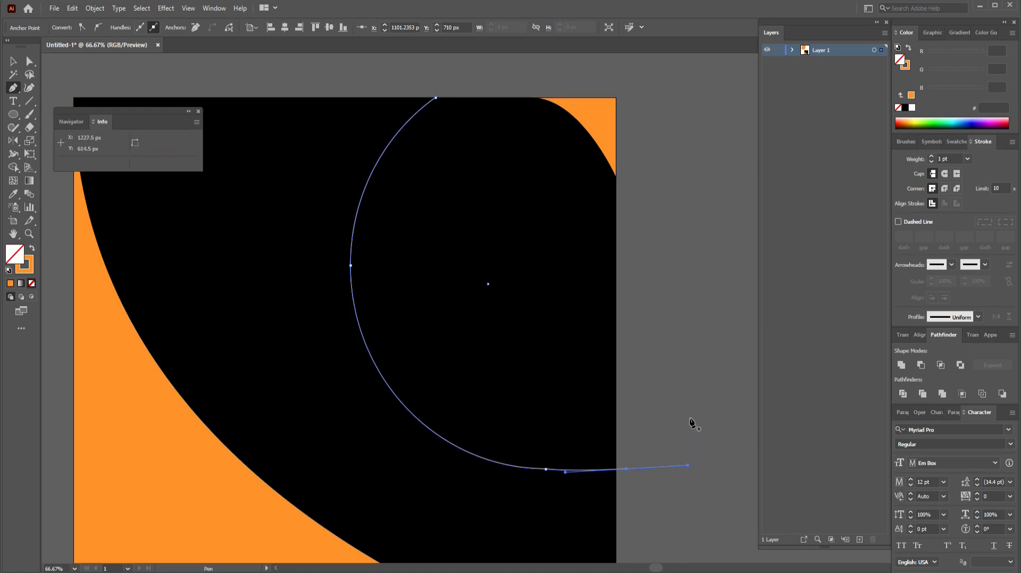
left_click(14, 61)
left_click(659, 300)
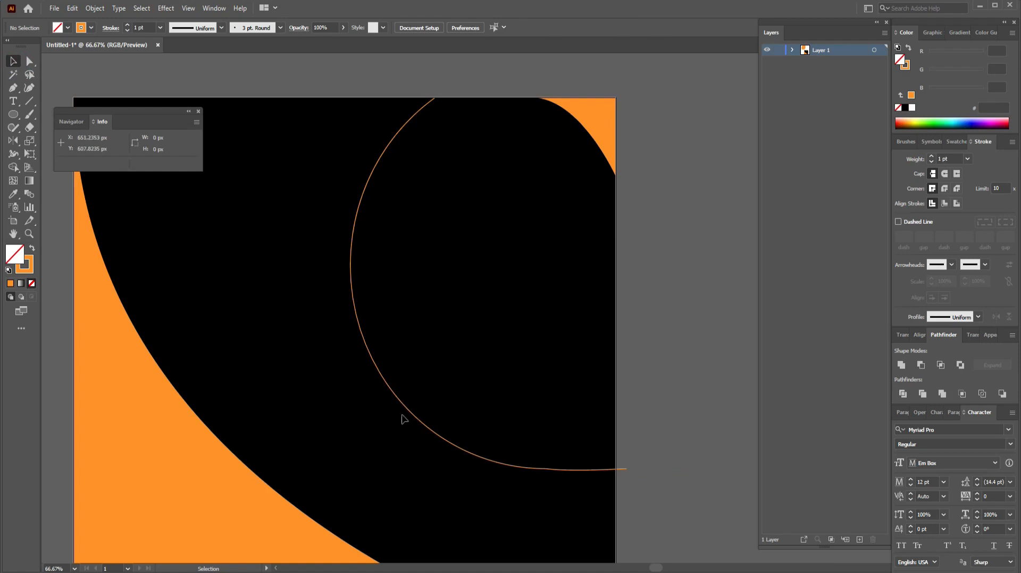
Step: Alt-drag a copy of the arc 100 px left and pull its bottom anchors into a rightward tail
left_click_drag(409, 414, 362, 415)
left_click(693, 438)
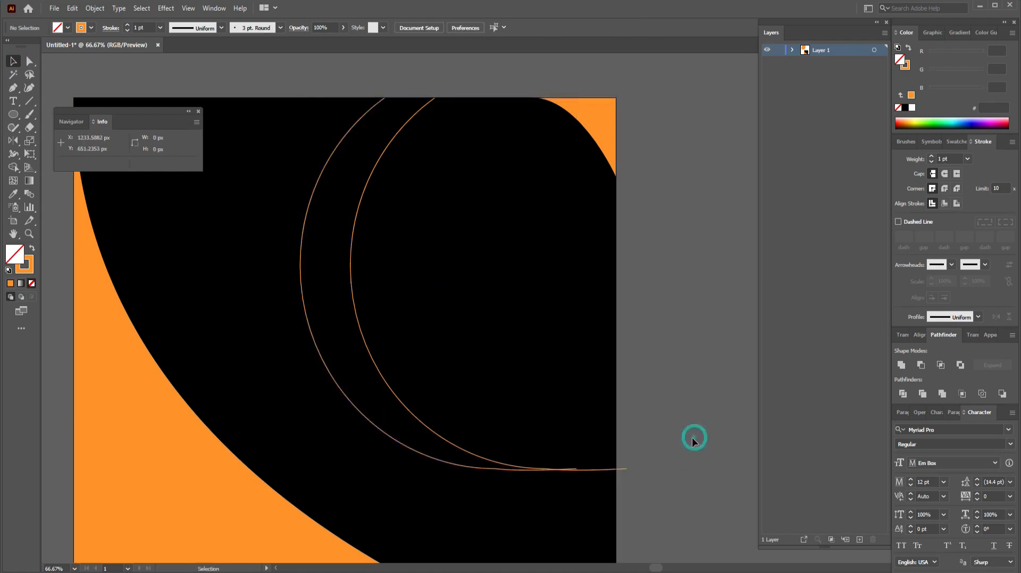
left_click(33, 63)
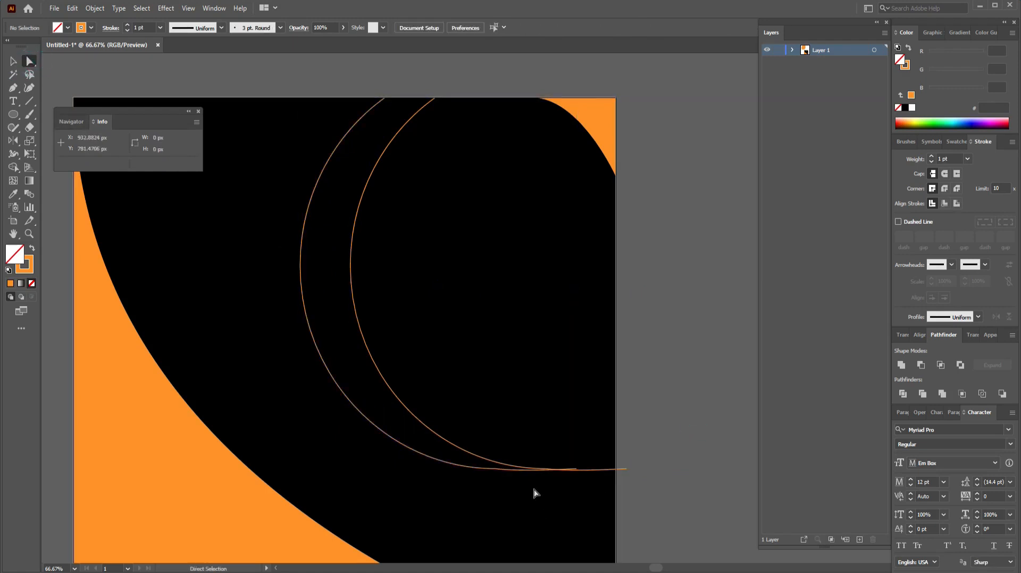
left_click(496, 470)
left_click_drag(497, 472, 496, 477)
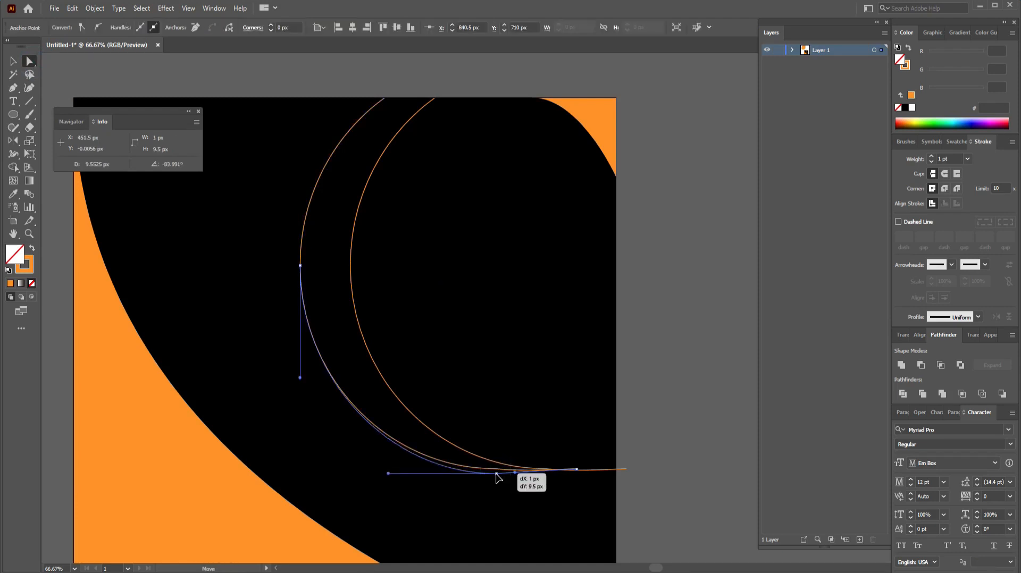
left_click(643, 484)
left_click_drag(576, 471, 617, 474)
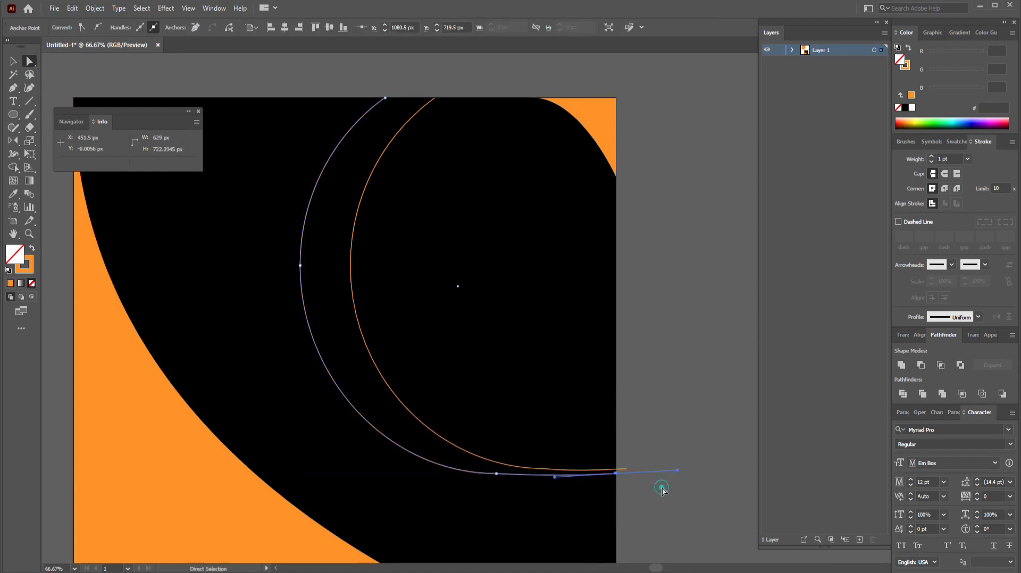
left_click(661, 486)
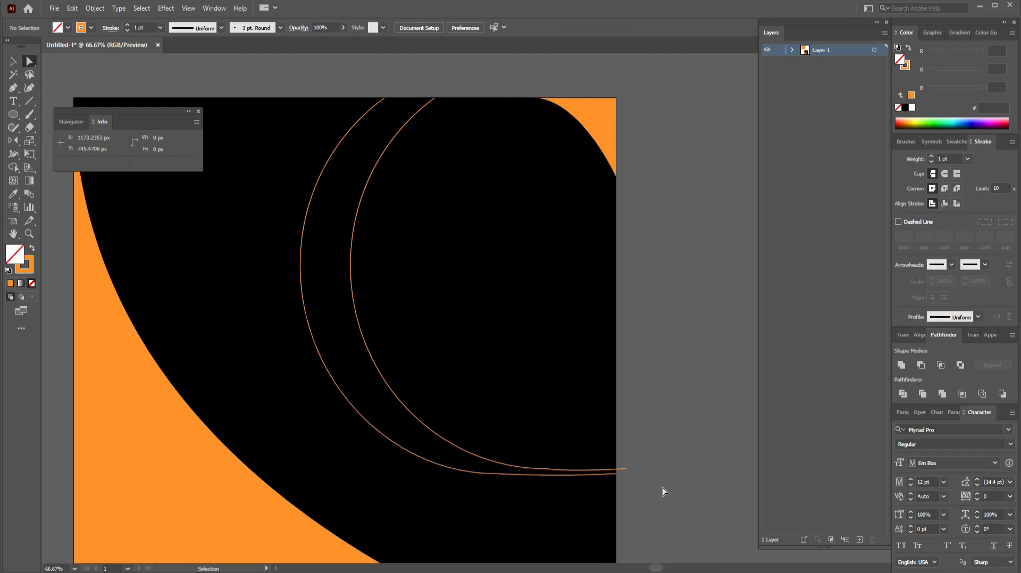
key("ctrl+plus")
key("ctrl+plus")
Step: Adjust the curve handles on both arcs' tail anchors so the tails flatten toward the right
key("space")
left_click_drag(617, 506, 672, 271)
left_click_drag(656, 316, 542, 305)
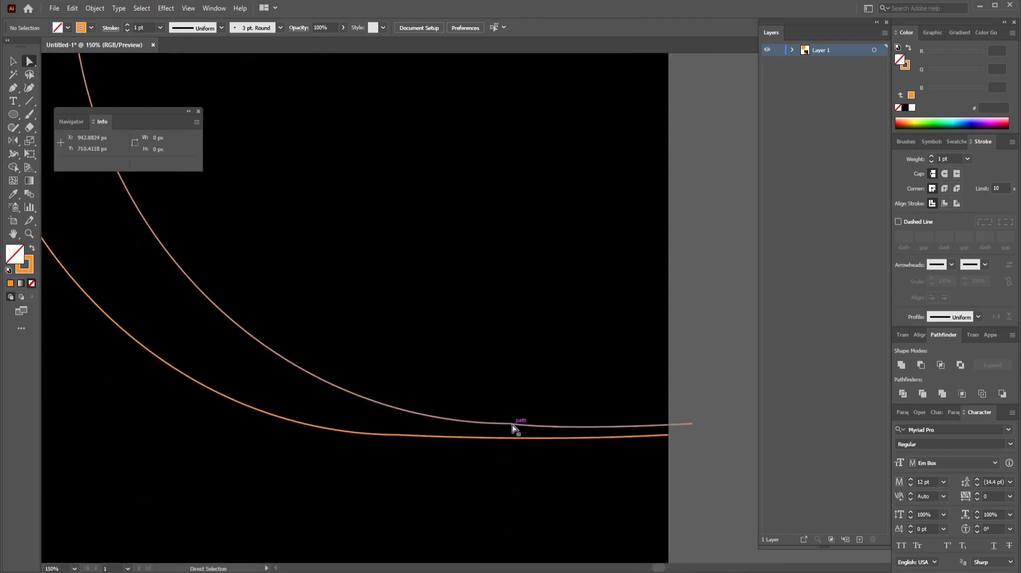
left_click(510, 424)
left_click(534, 419)
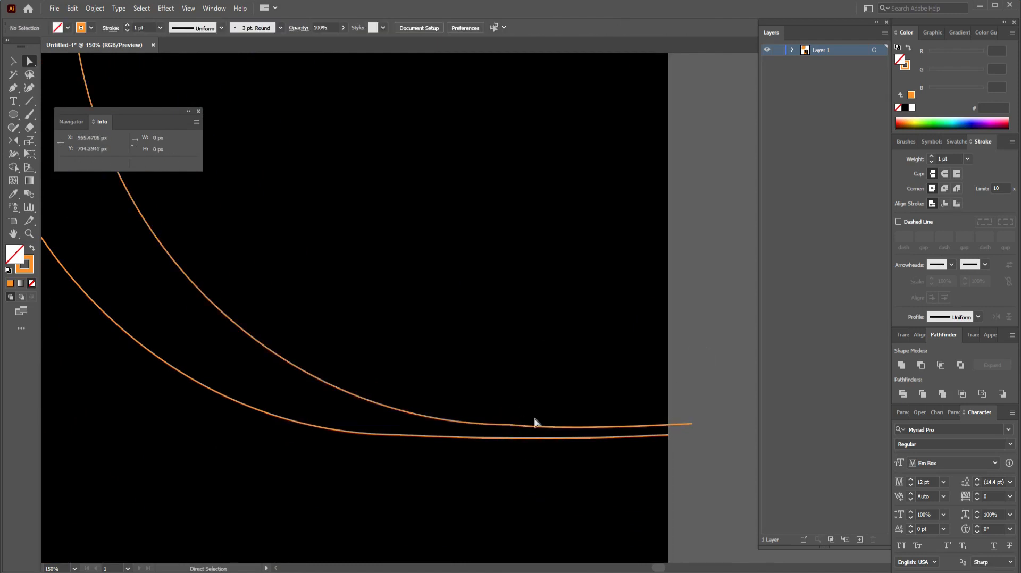
left_click(511, 424)
left_click_drag(267, 424, 254, 422)
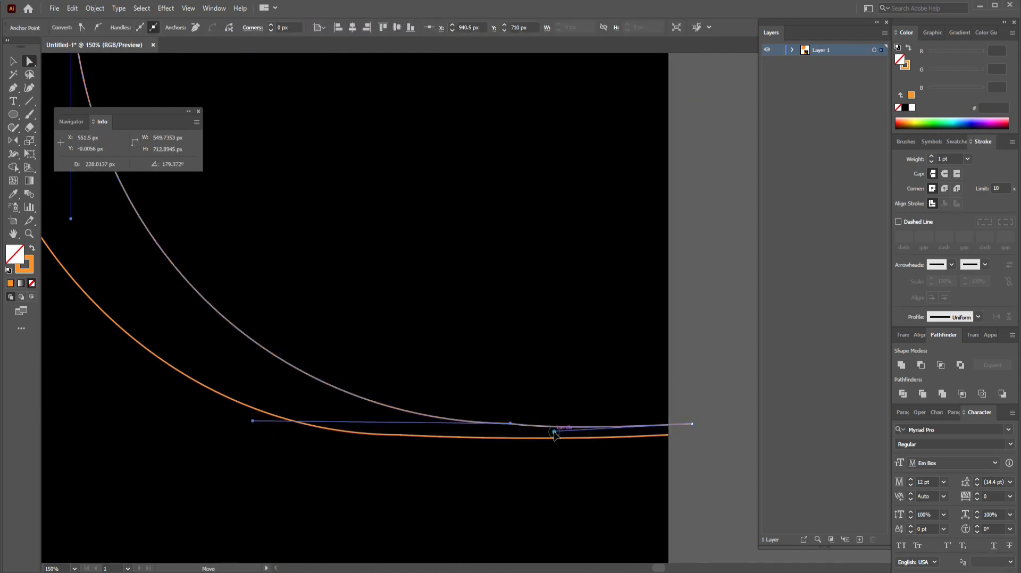
left_click_drag(554, 431, 683, 436)
left_click(717, 448)
left_click(398, 435)
left_click_drag(544, 444, 570, 448)
left_click(700, 453)
key("ctrl+z")
left_click_drag(155, 435, 152, 433)
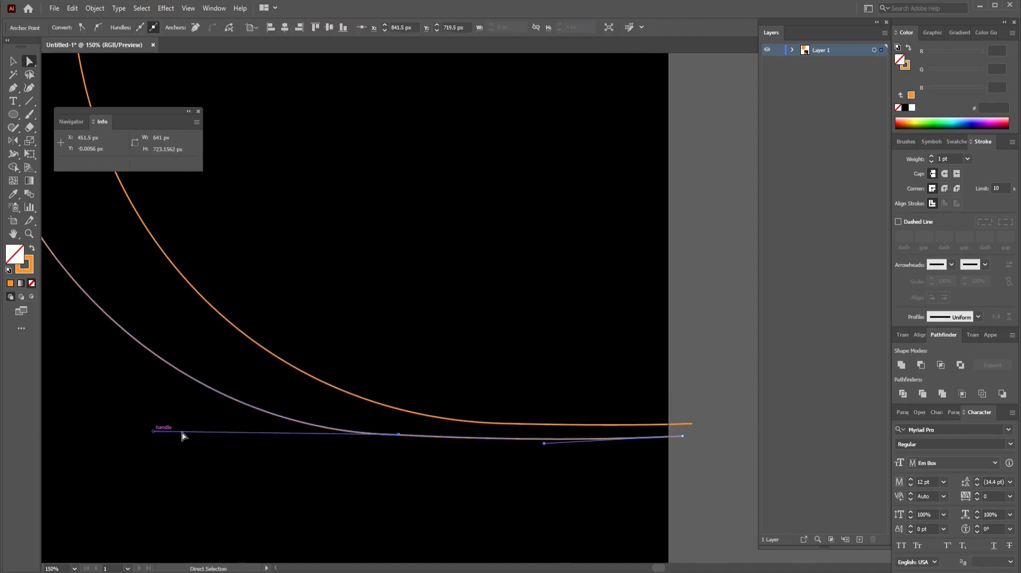
left_click(722, 444)
Step: Join the two arcs at their tails and top ends into one closed path filled solid orange
key("p")
left_click(692, 424)
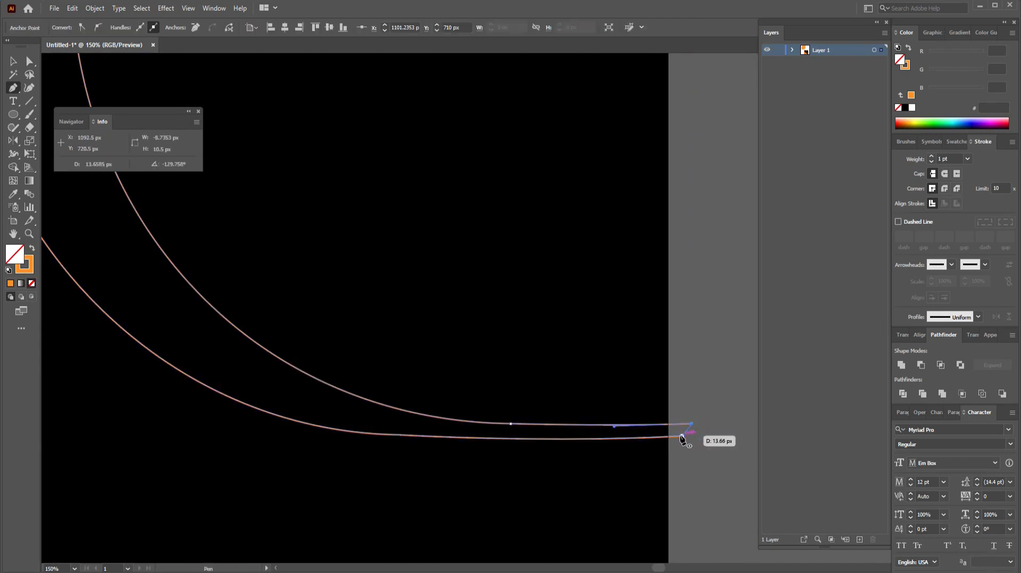
left_click(683, 436)
left_click_drag(502, 211, 417, 337)
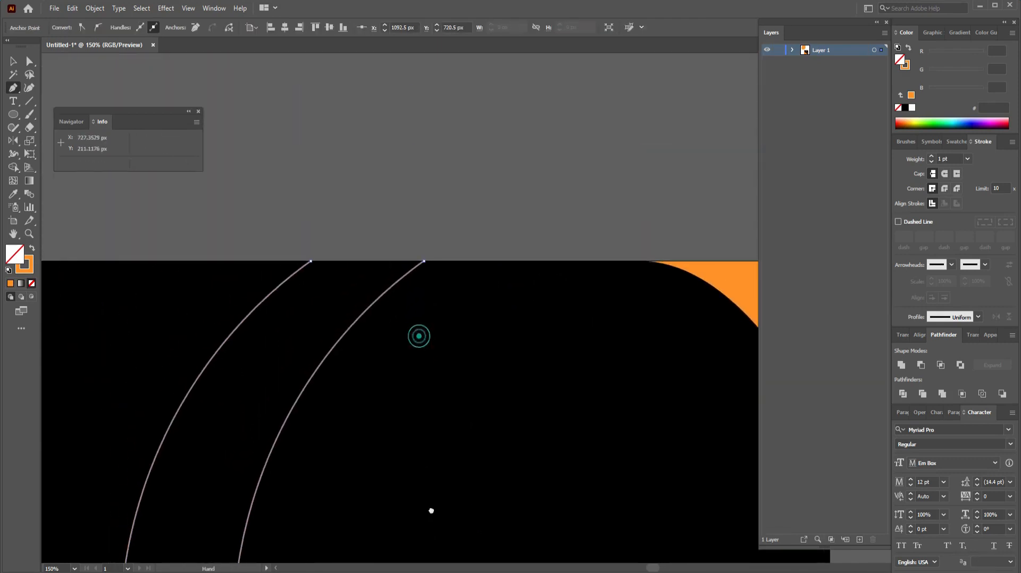
left_click(312, 262)
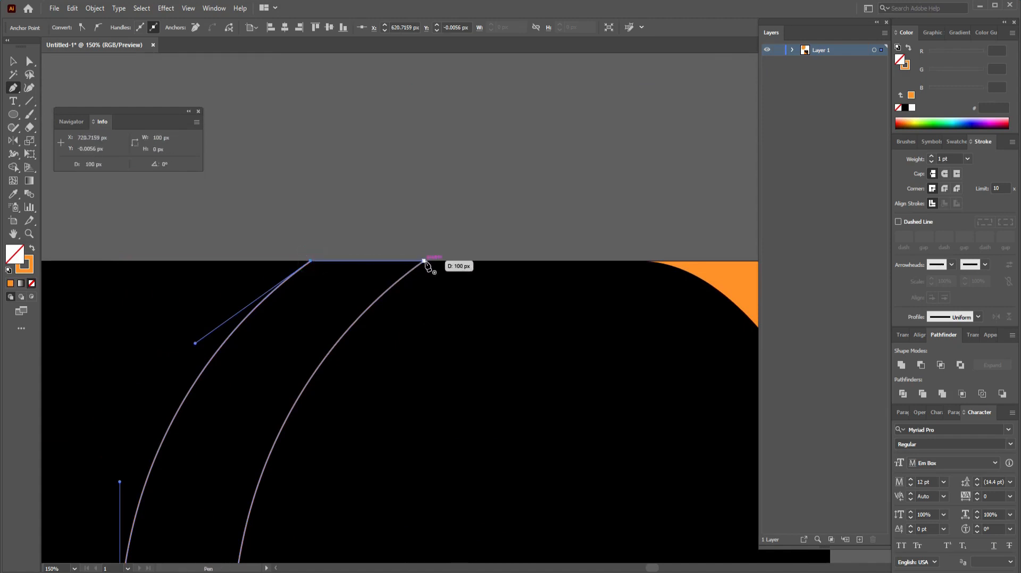
left_click(424, 261)
left_click(19, 64)
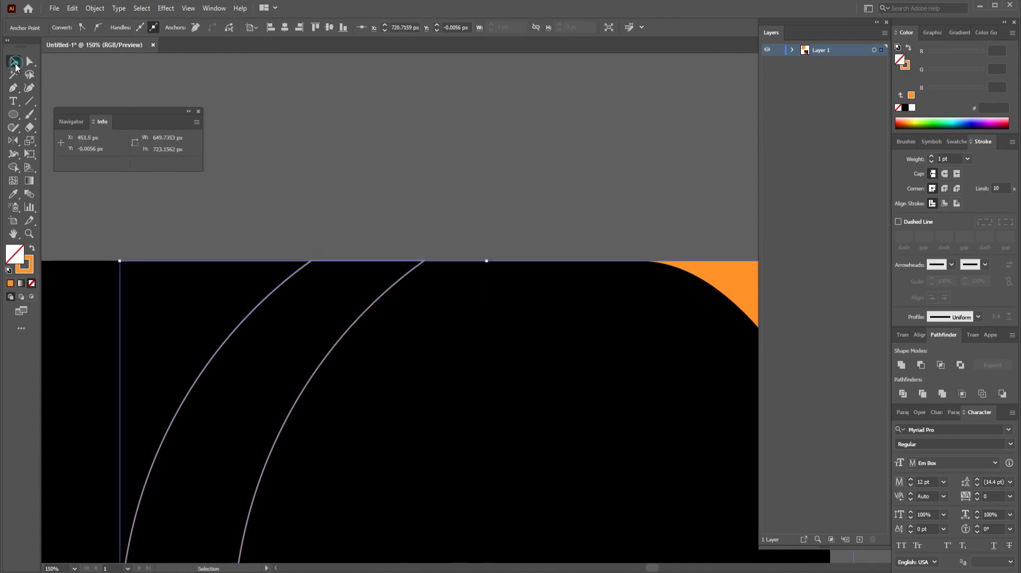
left_click(33, 249)
left_click(319, 205)
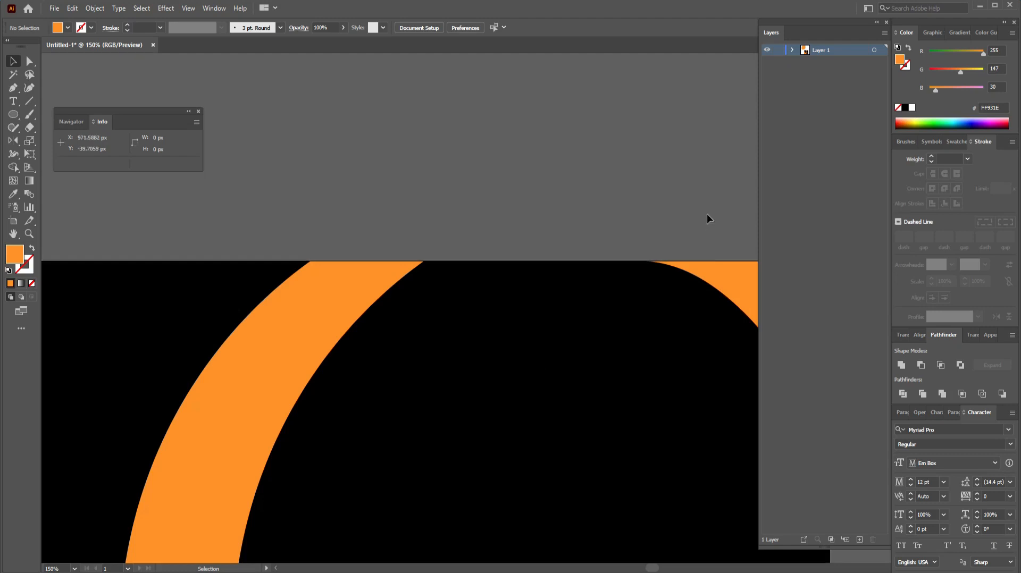
Step: Drag a marquee across the orange curved band shapes lying over the black square
left_click_drag(713, 204, 118, 431)
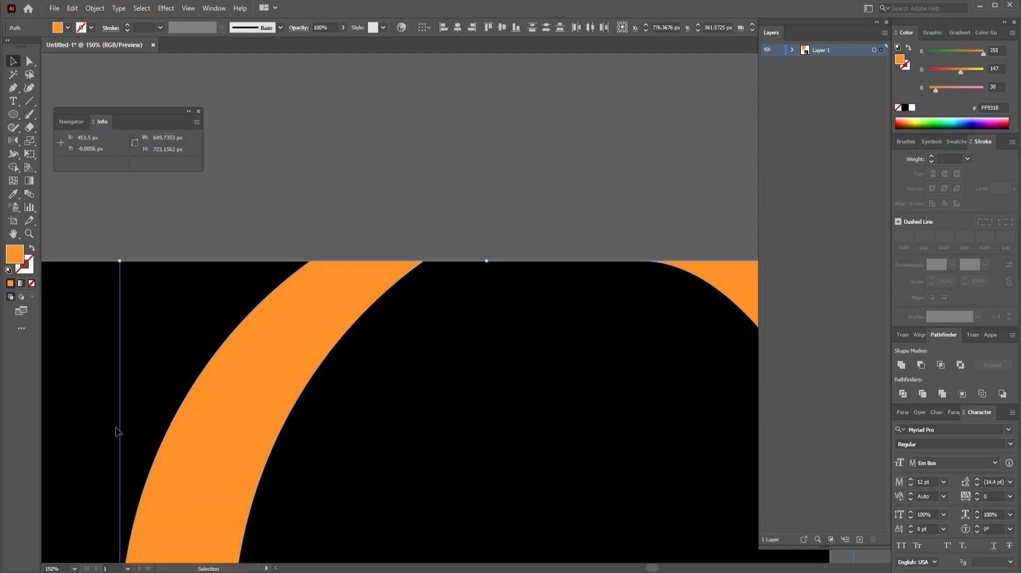
Step: Set the orange shapes' fill to None, then unlock the black background rectangle and remove its fill
left_click(31, 285)
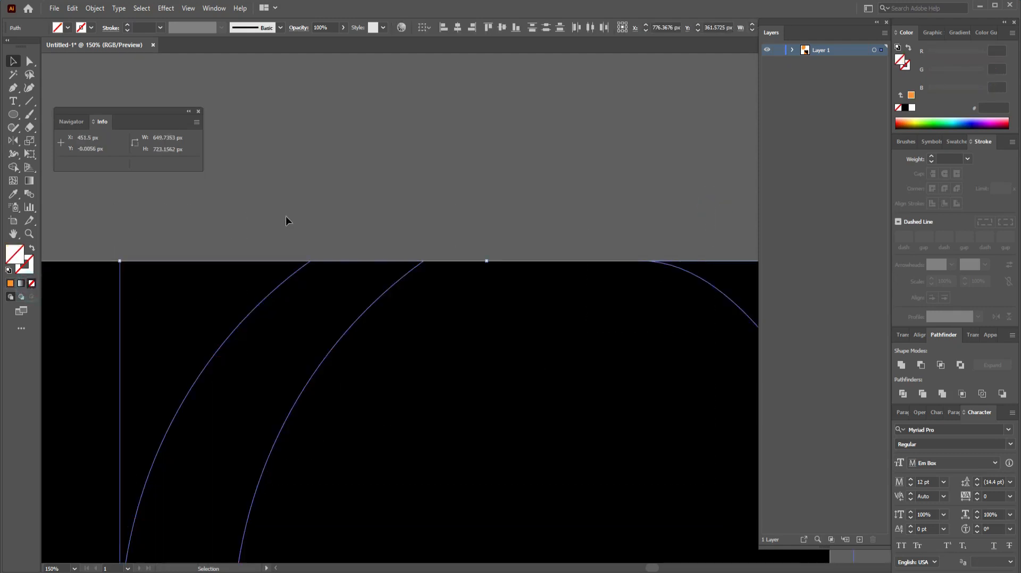
left_click(285, 217)
left_click(367, 408)
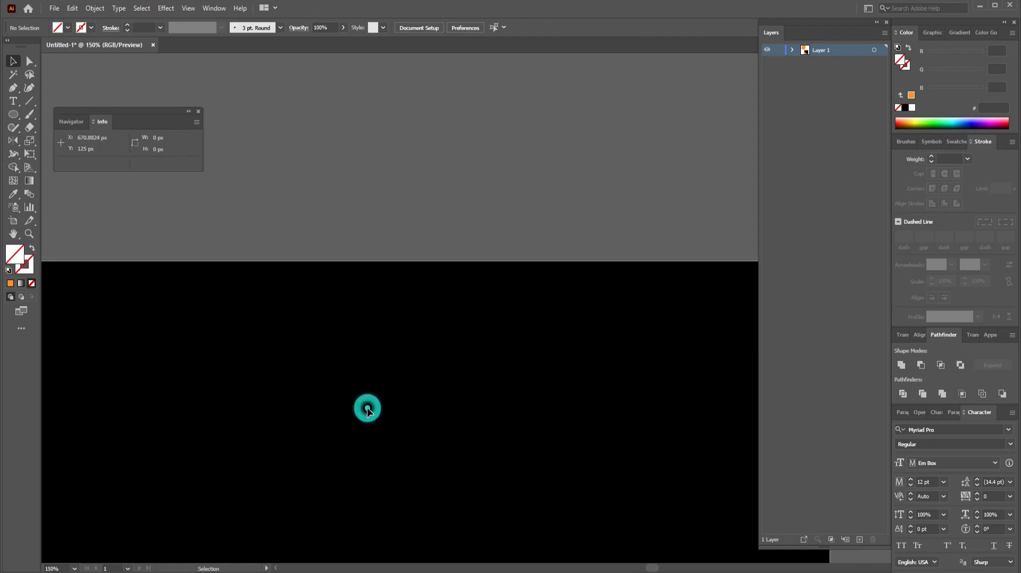
left_click(306, 367)
left_click(793, 50)
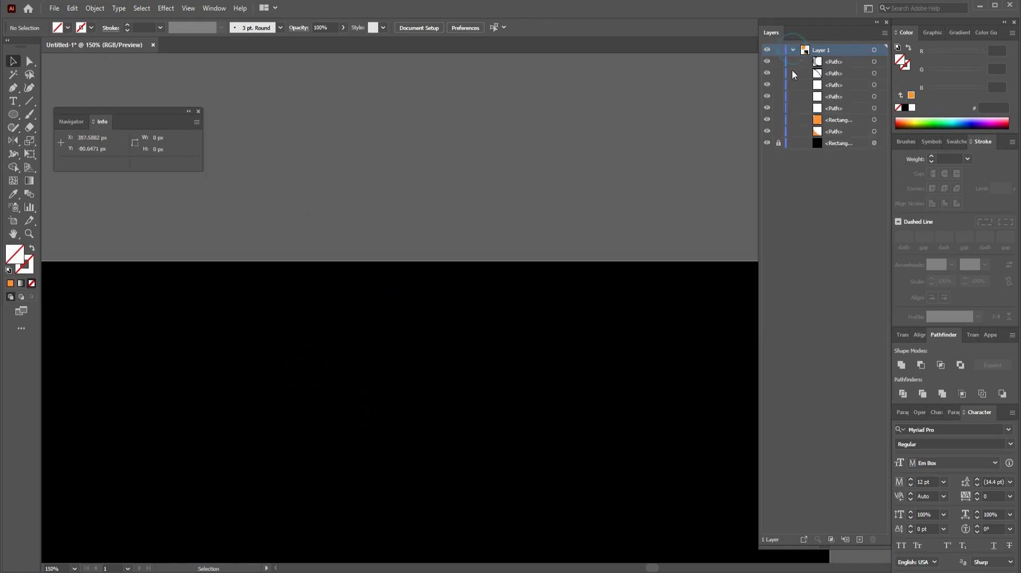
left_click(778, 143)
left_click(520, 421)
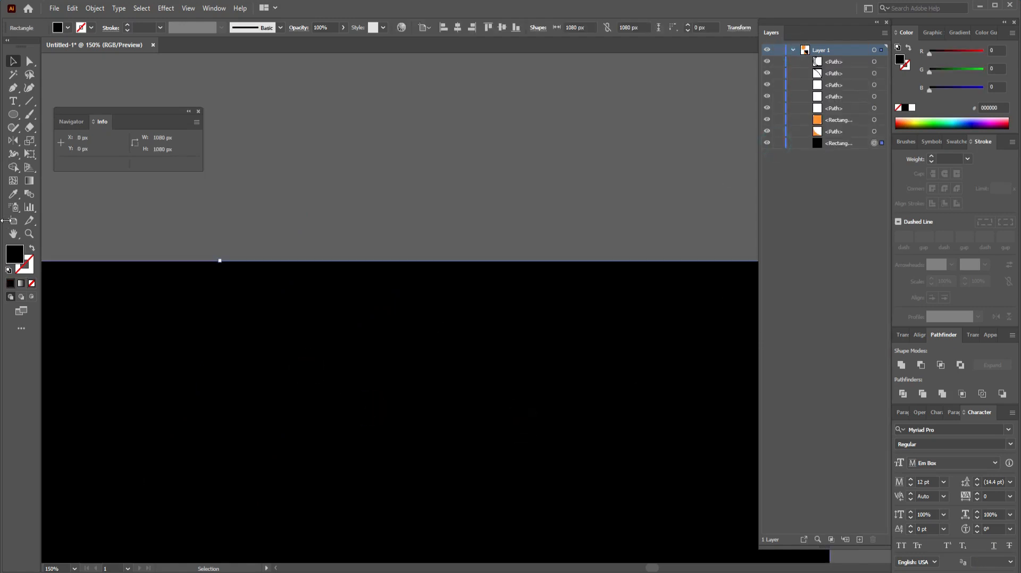
left_click(31, 283)
left_click(304, 190)
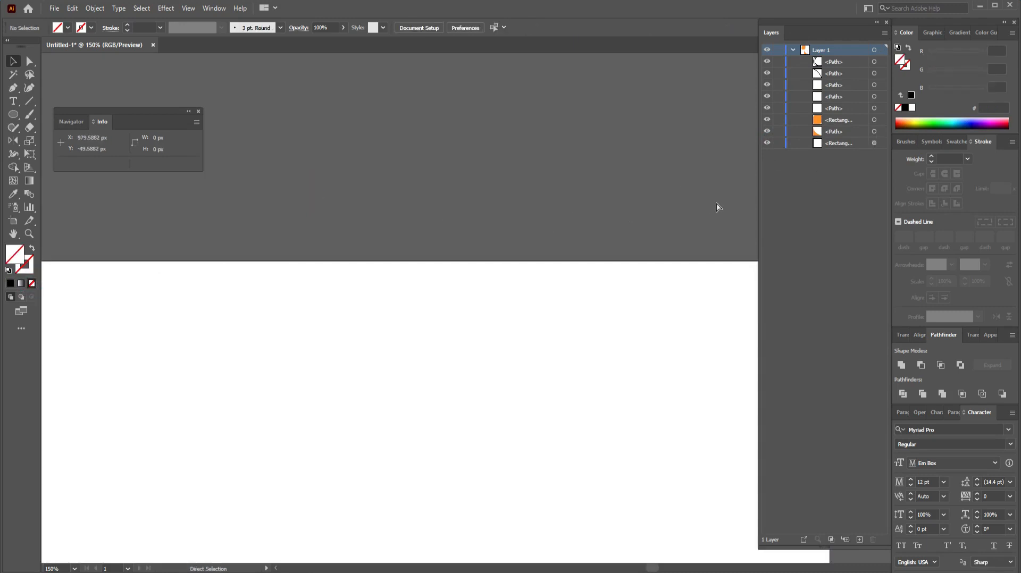
Step: Lock the top two paths in the Layers panel
key("ctrl+minus")
key("ctrl+minus")
key("ctrl+minus")
left_click_drag(640, 282, 605, 309)
left_click_drag(496, 400, 246, 555)
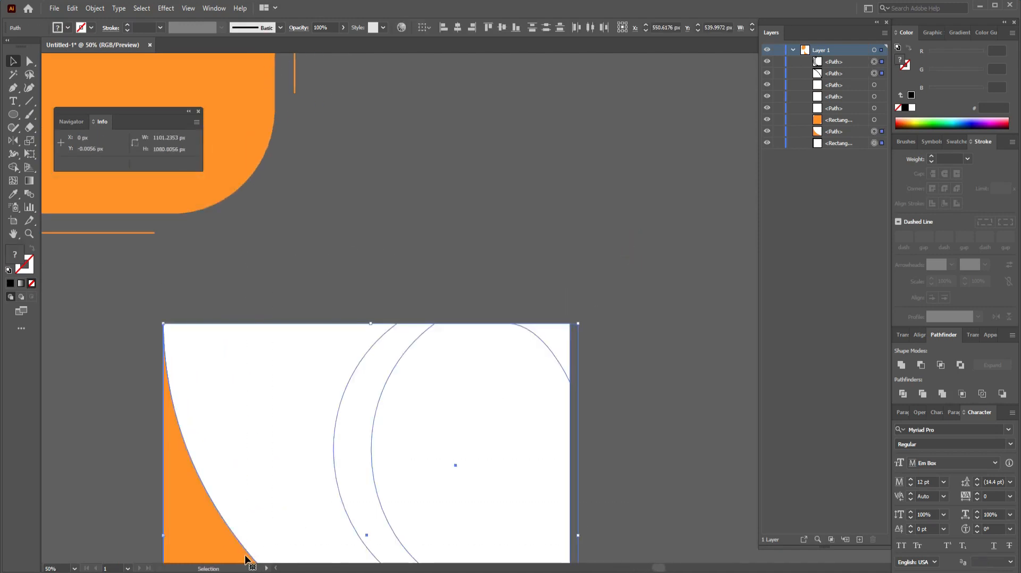
scroll(618, 411, "down", 1)
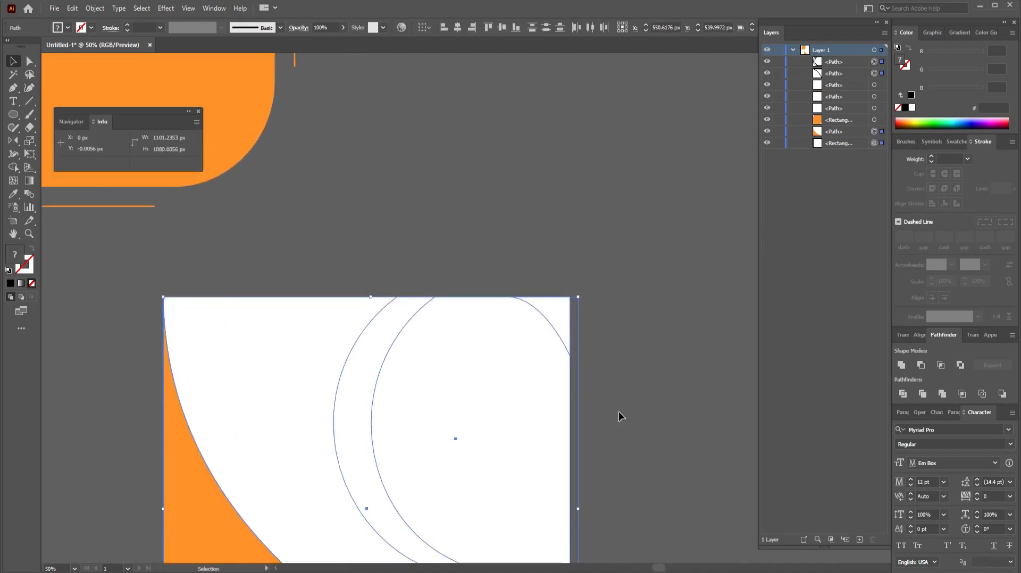
scroll(618, 412, "down", 2)
left_click(13, 88)
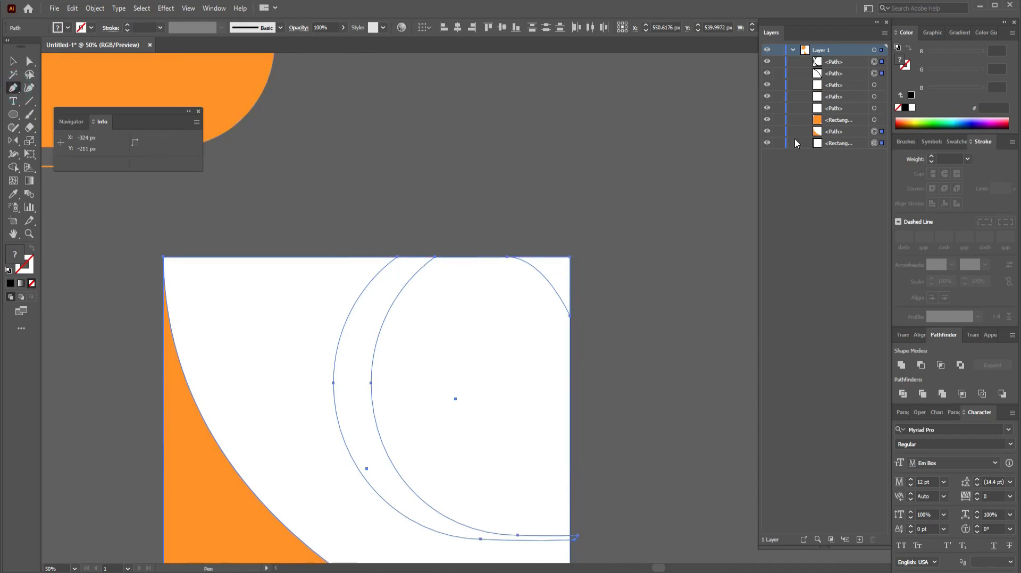
left_click(777, 73)
left_click(778, 61)
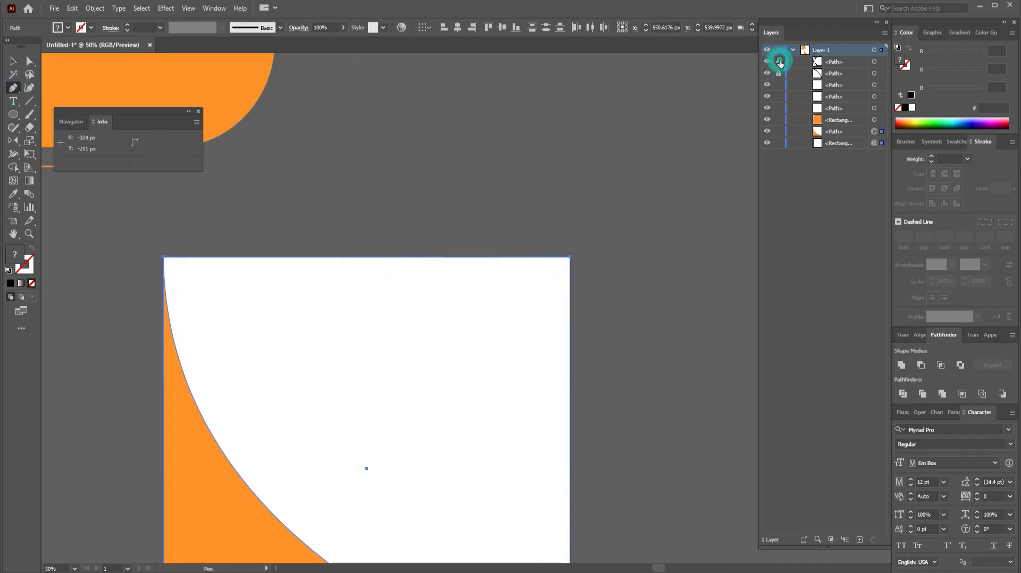
left_click(793, 50)
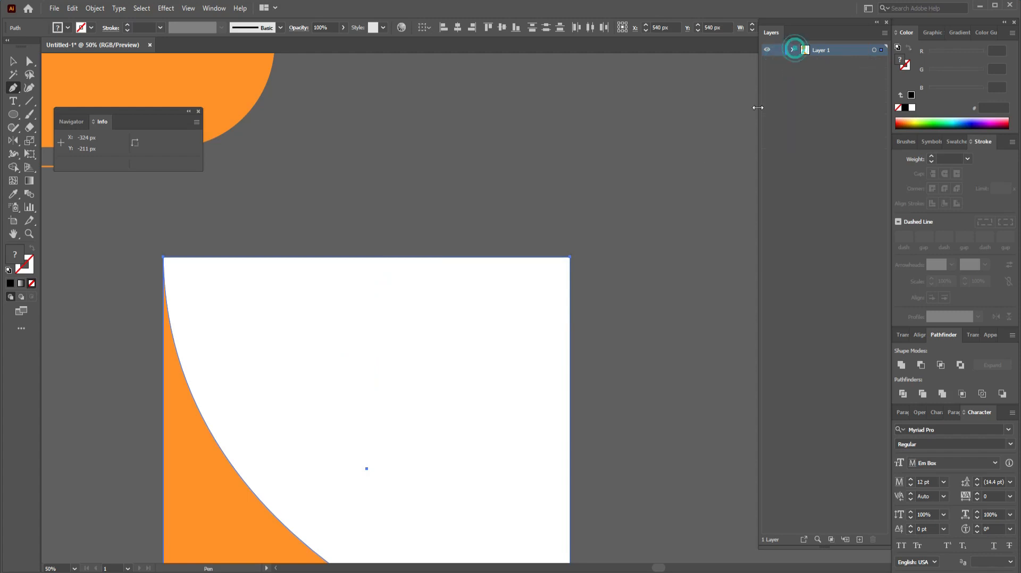
Step: Start a pen path above the artboard and run it down the left side to the bottom edge
left_click(408, 244)
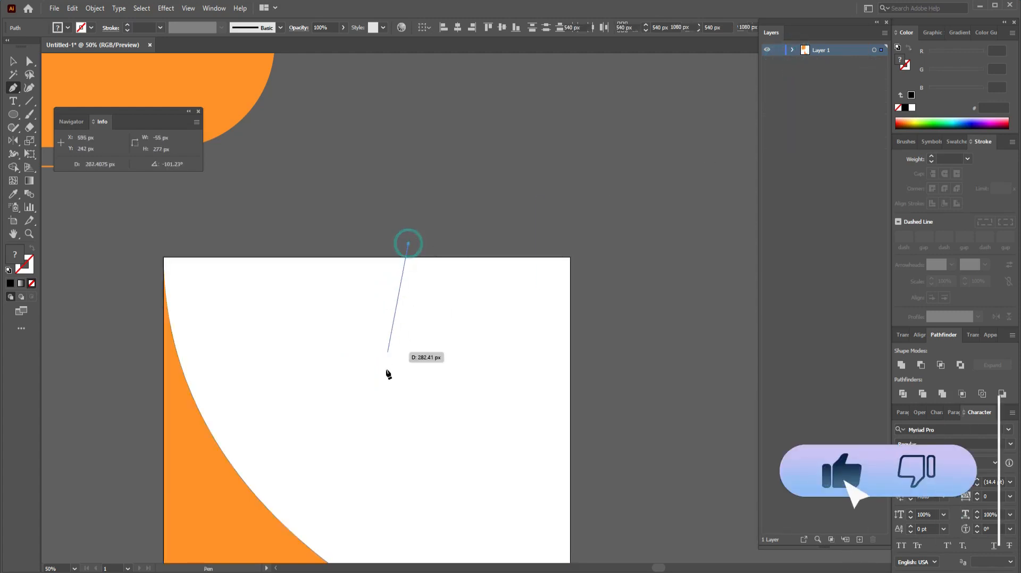
left_click(378, 284)
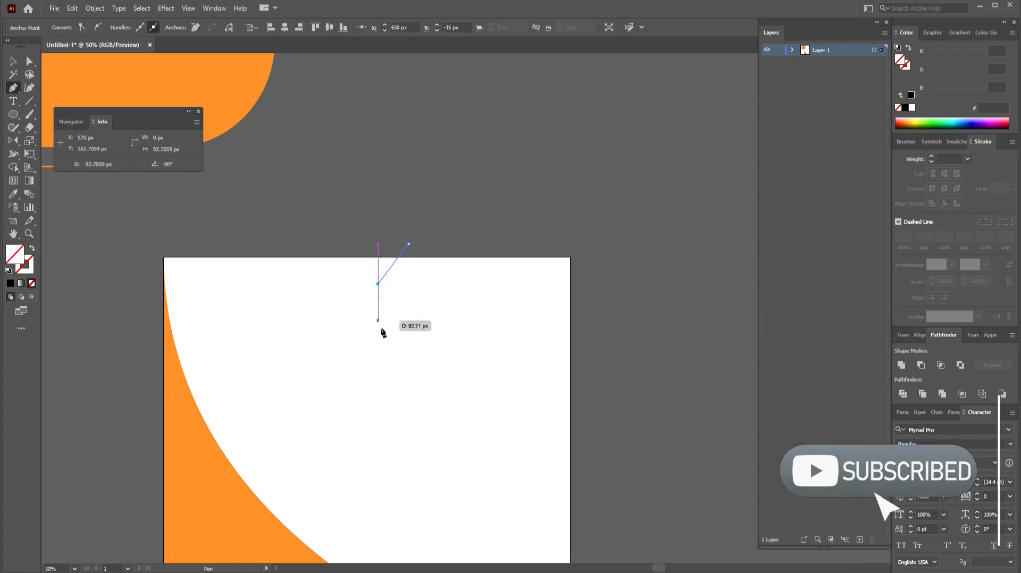
left_click(379, 332)
left_click(405, 384)
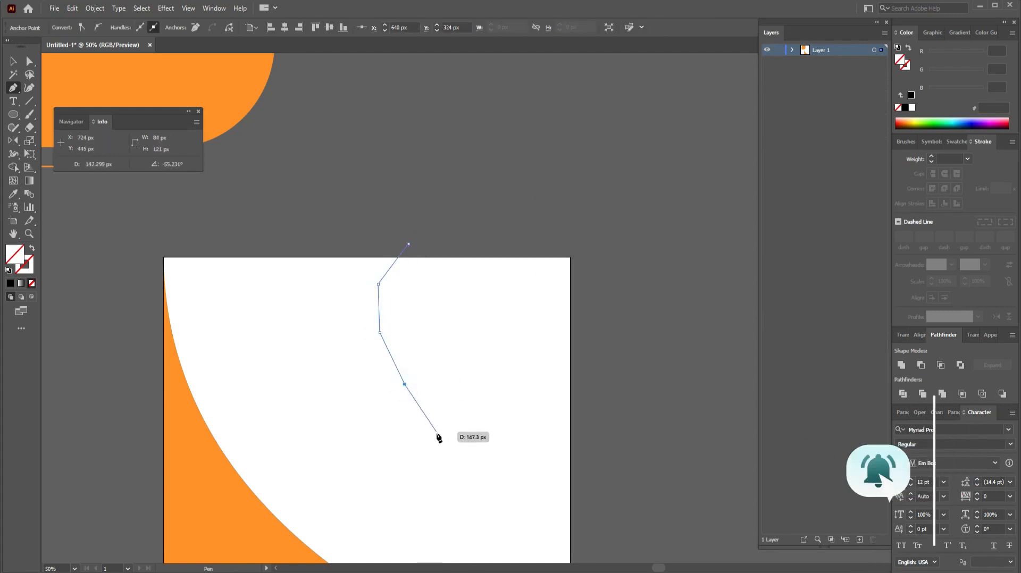
key("ctrl+z")
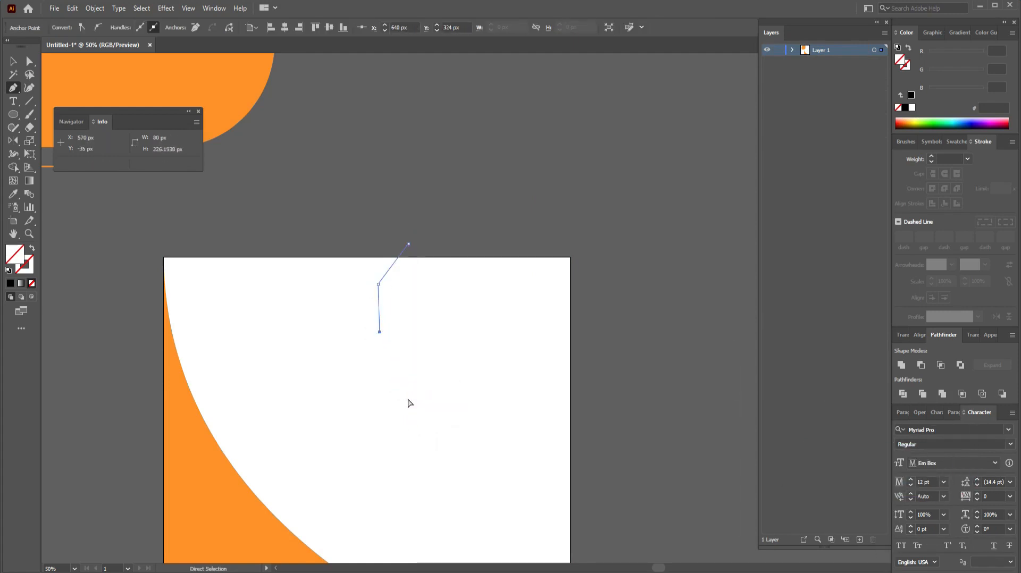
left_click(387, 378)
left_click(430, 462)
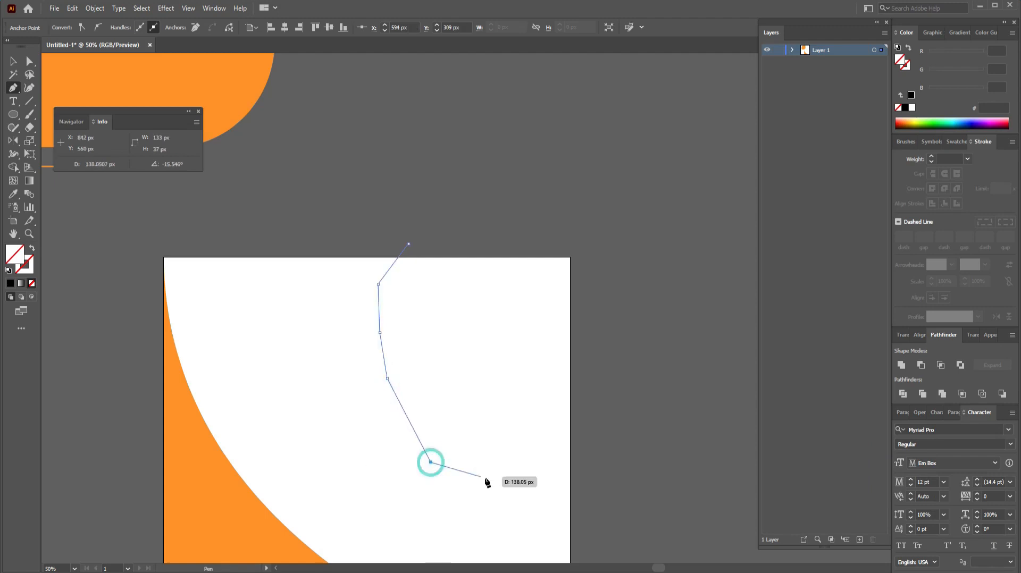
left_click(494, 480)
left_click(558, 503)
Step: Continue the path up the right side and across the top, closing it at its starting point
left_click(599, 501)
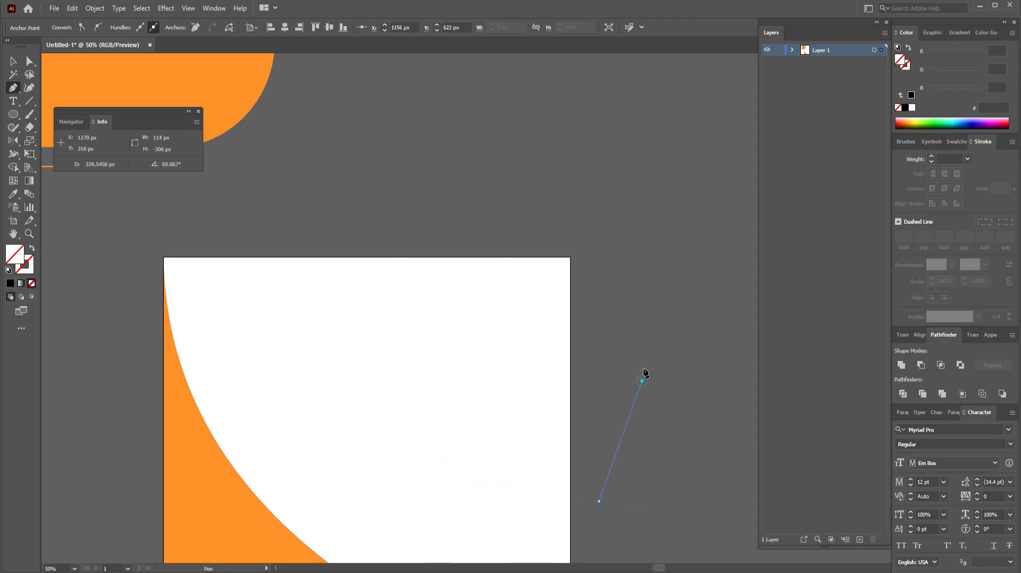
left_click(642, 381)
left_click(642, 221)
left_click(531, 211)
left_click(456, 226)
left_click(428, 240)
left_click(409, 244)
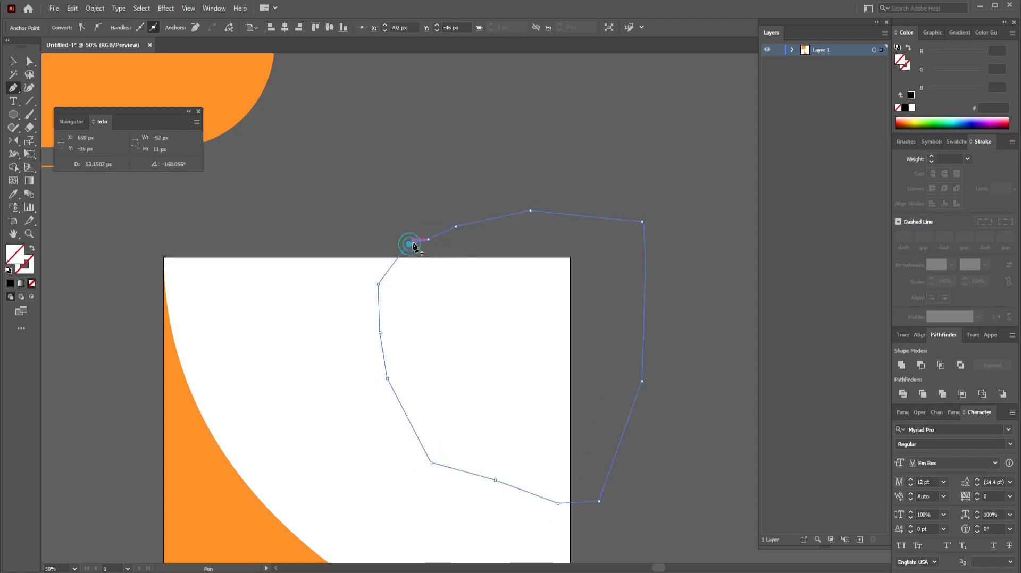
left_click(14, 62)
left_click(375, 141)
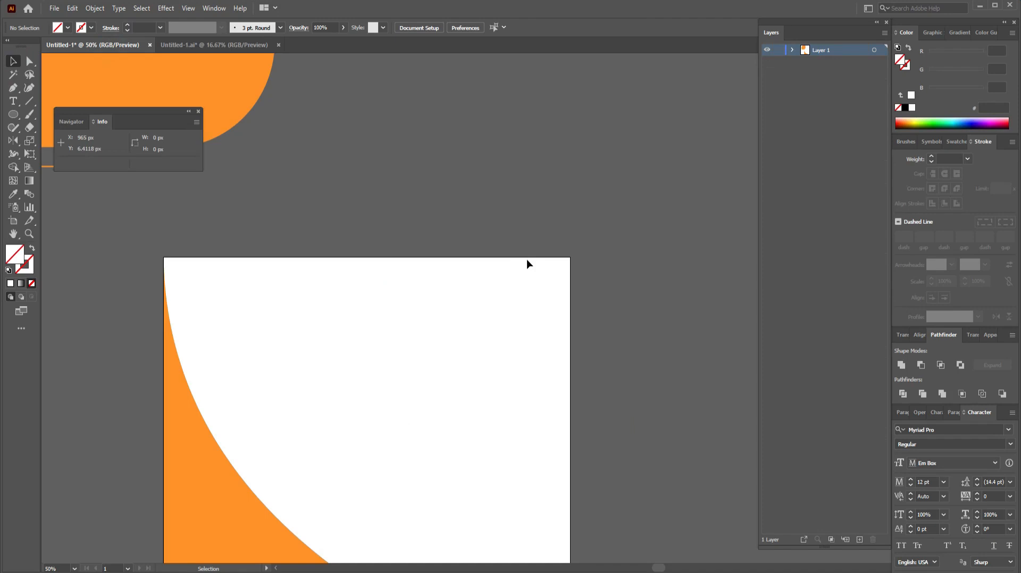
Step: Lock the third path, delete the other selected shapes, and paste in the black-and-orange artwork
scroll(526, 261, "down", 5)
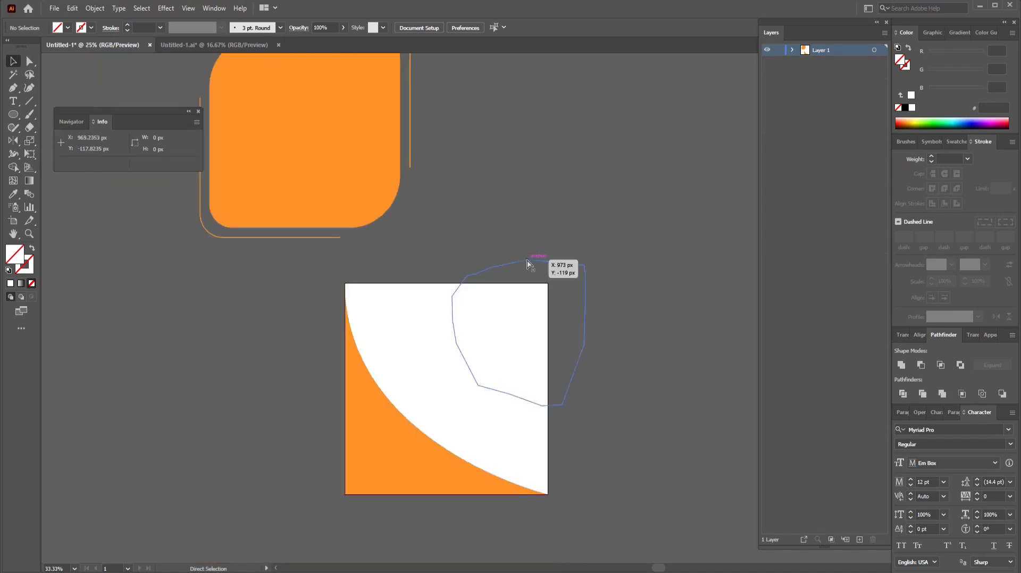
left_click_drag(394, 189, 613, 515)
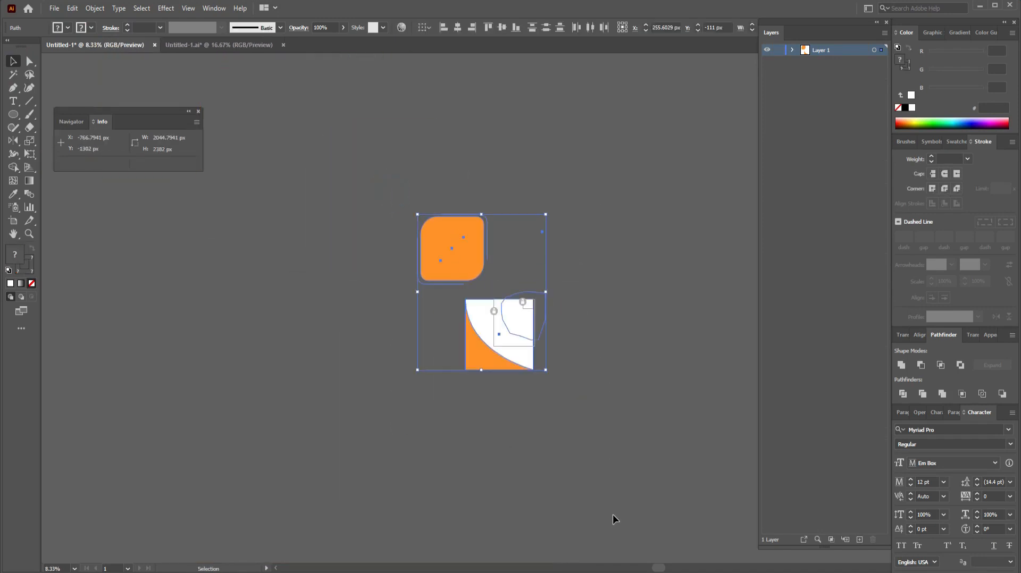
left_click(792, 50)
left_click(779, 86)
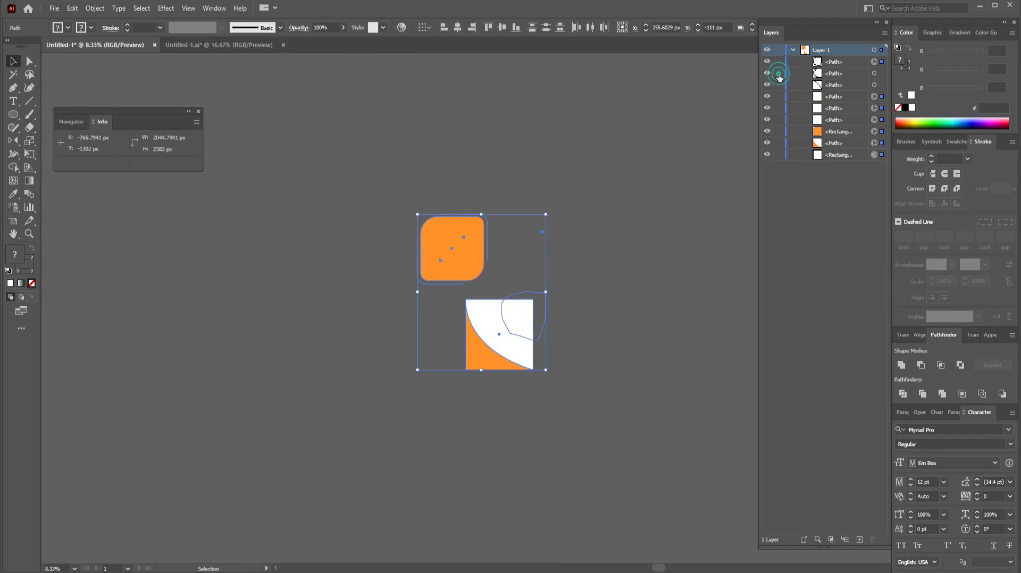
key("Delete")
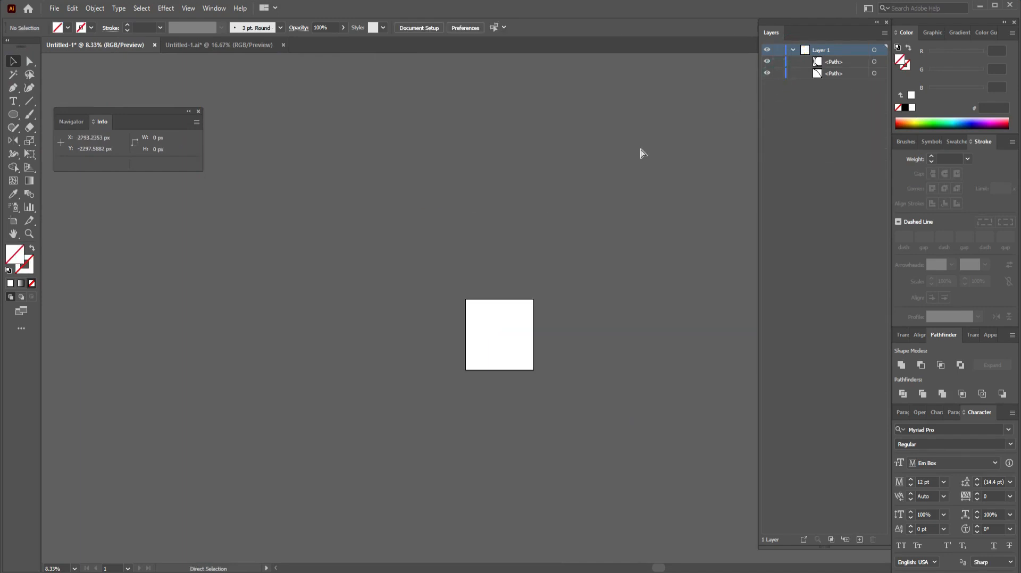
key("ctrl+v")
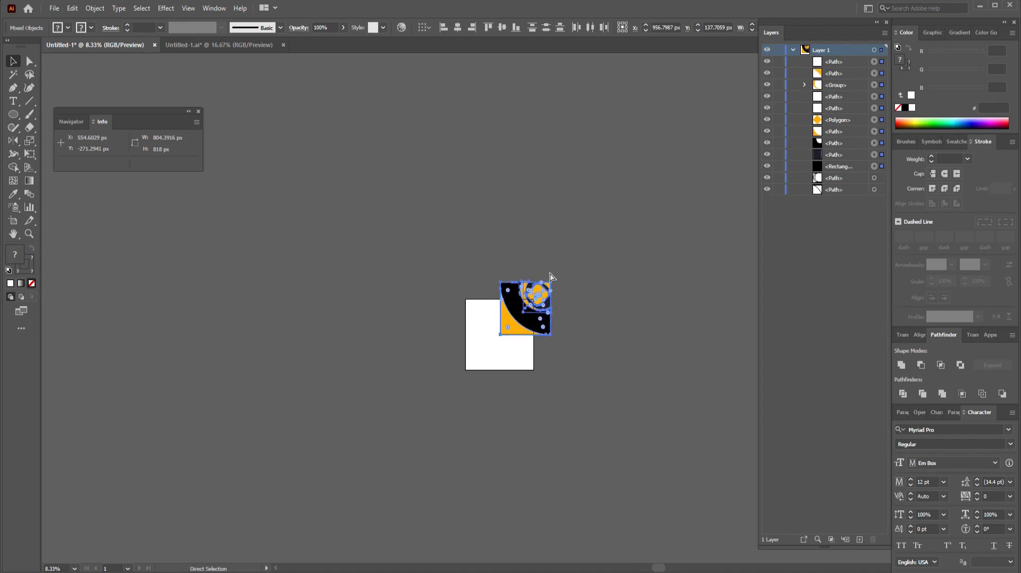
Step: Group the pasted artwork and centre it horizontally and vertically on the artboard
key("ctrl+g")
left_click(458, 28)
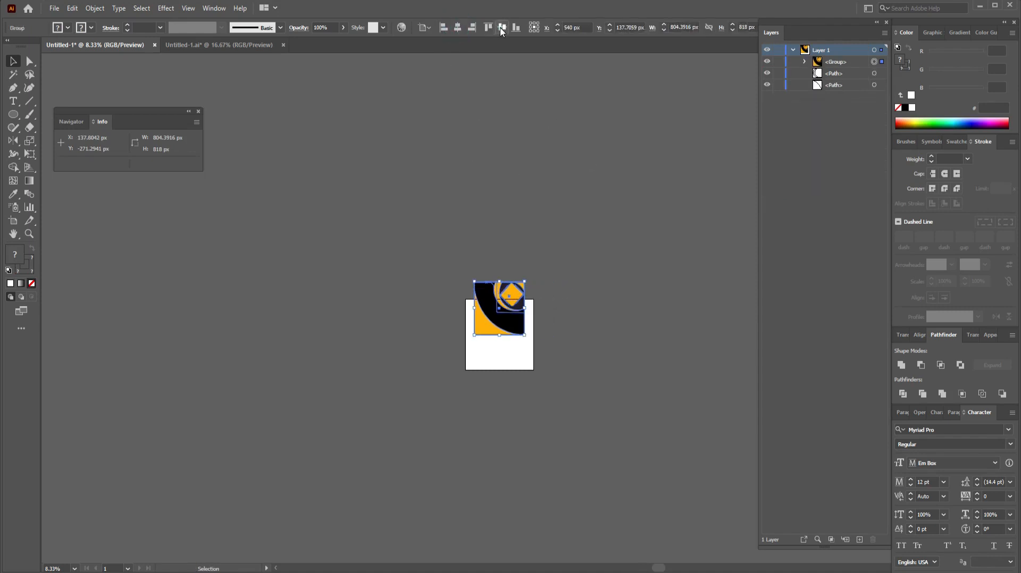
left_click(502, 27)
left_click(619, 372)
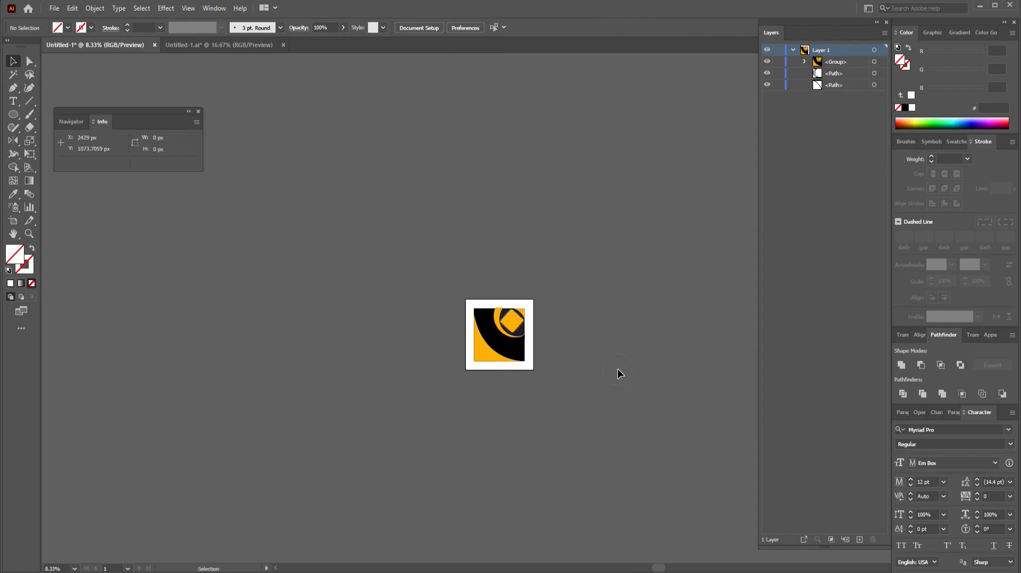
Step: Enlarge the artwork group toward the artboard edges and nudge it upward twice
key("ctrl+plus")
key("ctrl+plus")
key("ctrl+plus")
left_click(495, 406)
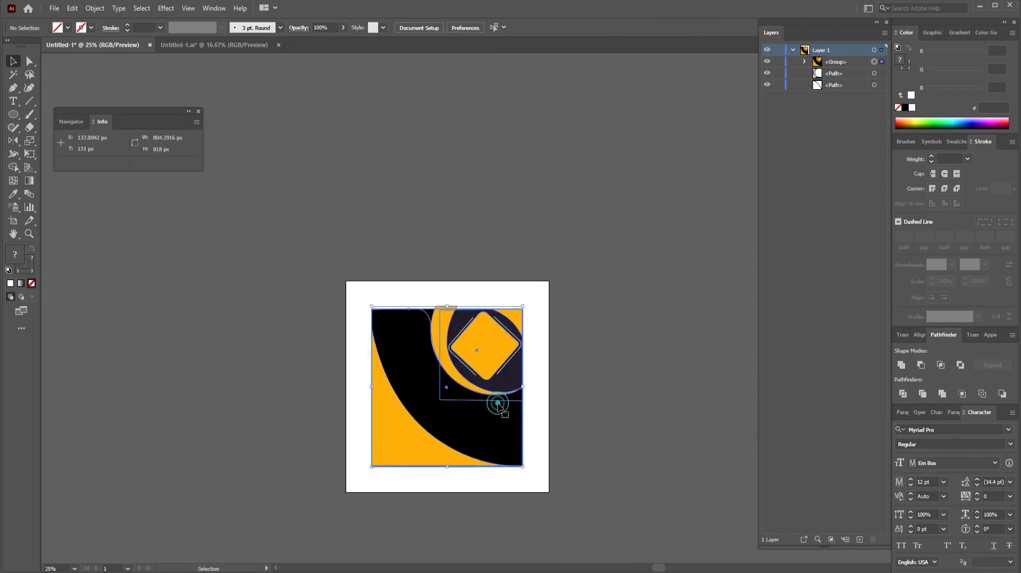
left_click_drag(523, 306, 567, 277)
key("ctrl+z")
left_click(576, 359)
left_click(483, 339)
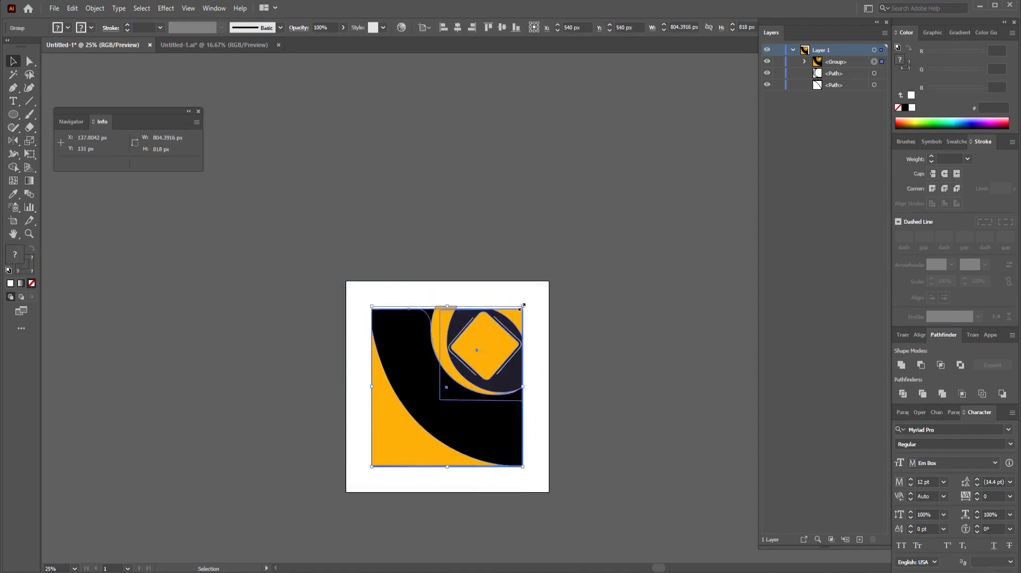
left_click_drag(523, 306, 548, 279)
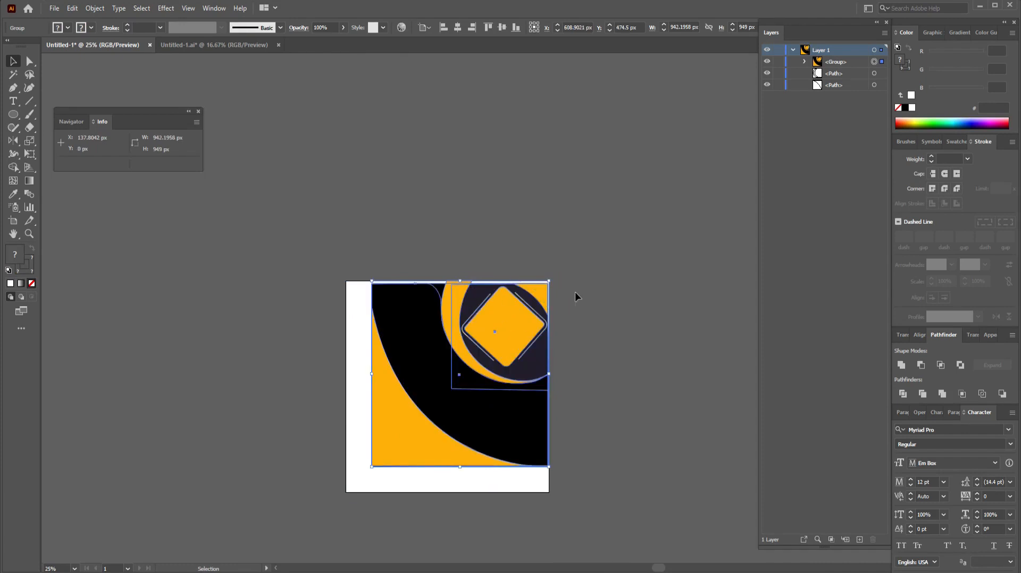
key("Up")
key("Up")
key("Up")
key("Up")
key("Up")
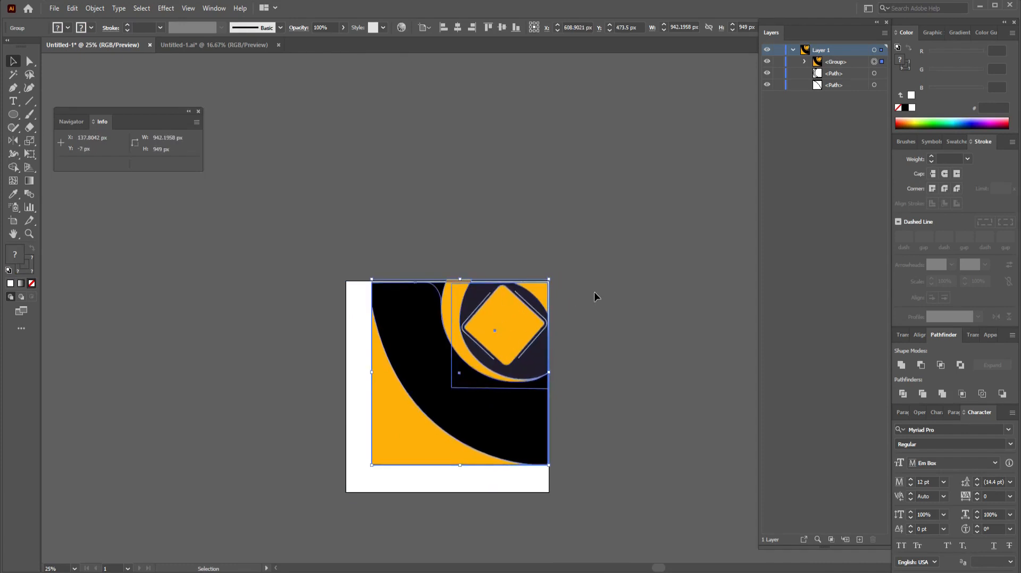
key("Up")
key("Up")
key("Up")
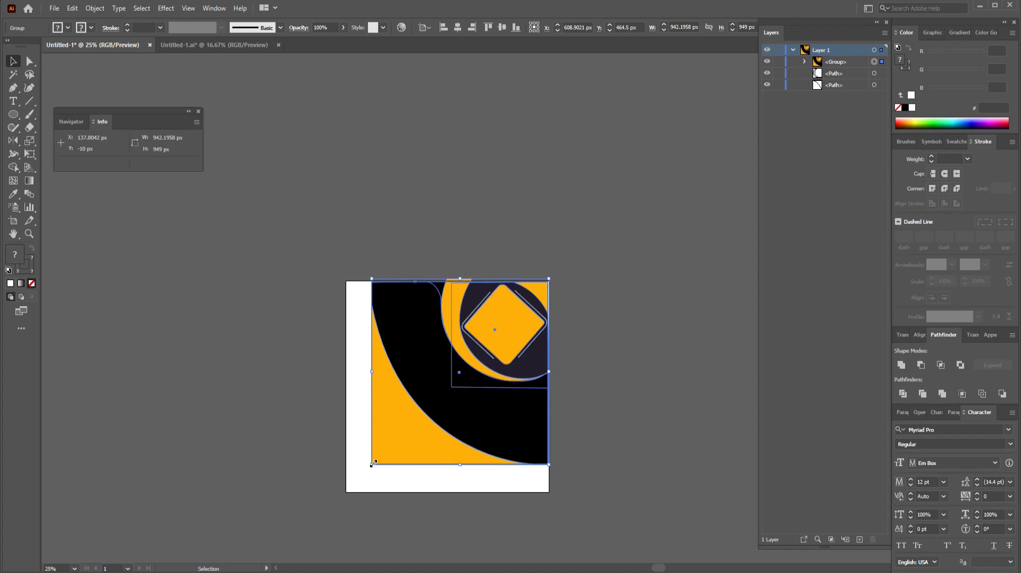
Step: Scale the group from its bottom-left corner to about 1080 × 1092 px so it fills the square
left_click_drag(367, 463, 347, 494)
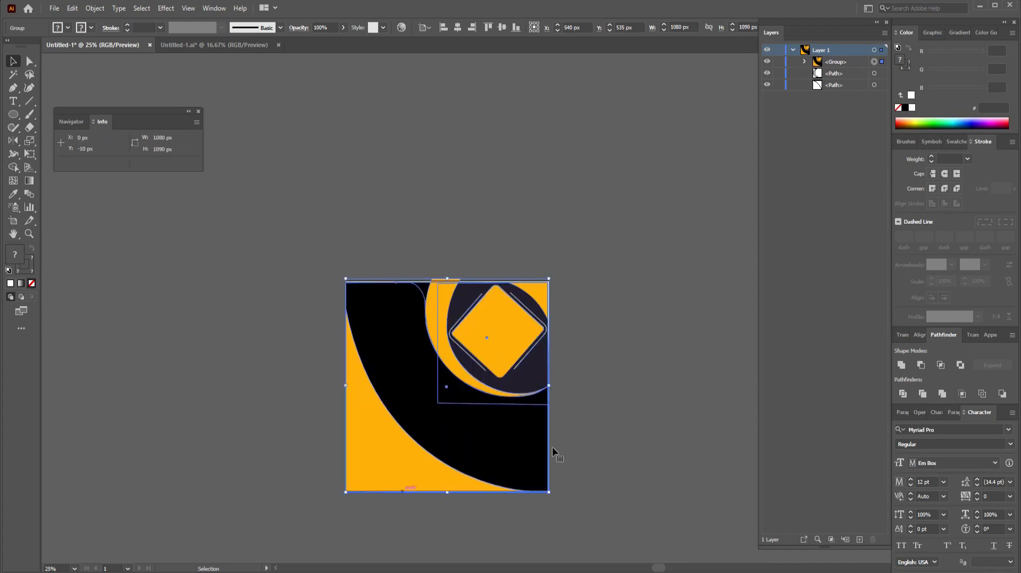
left_click(601, 438)
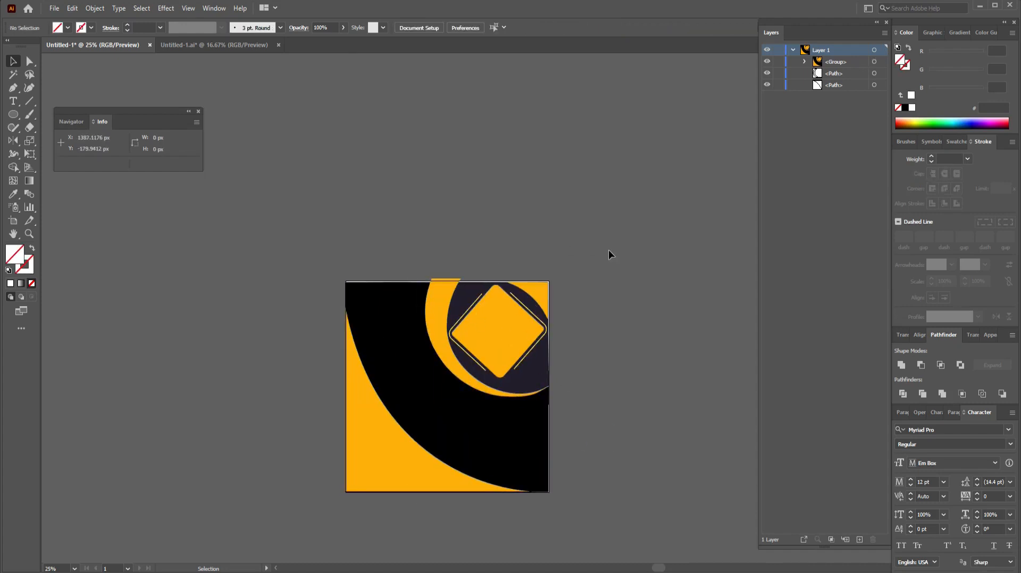
left_click(468, 468)
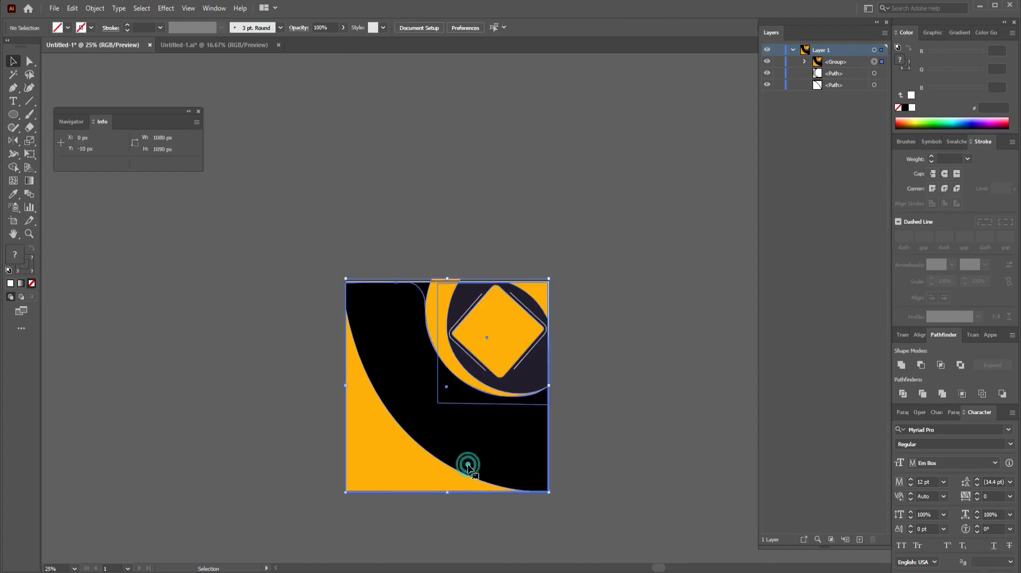
left_click(566, 453)
left_click(496, 474)
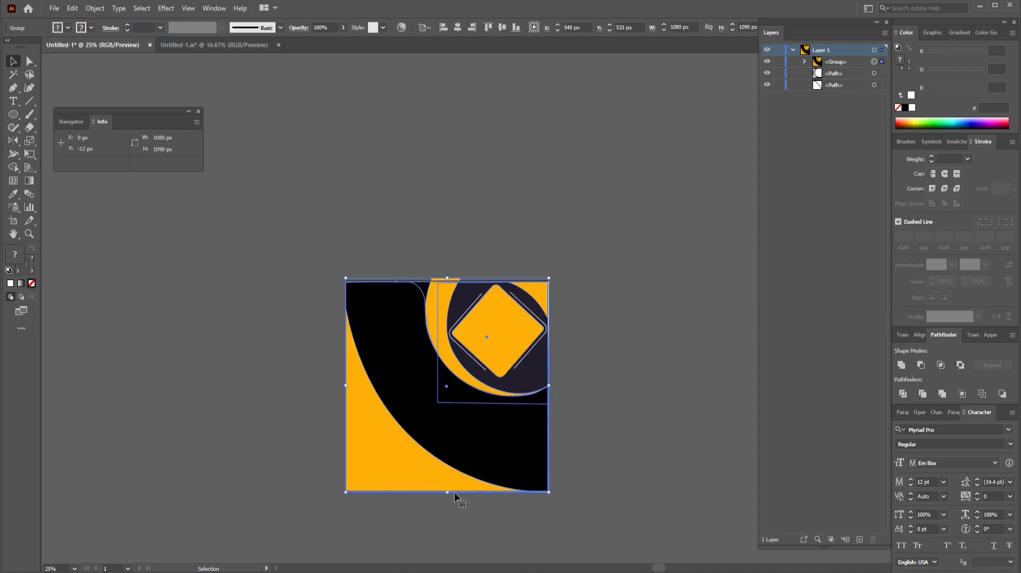
left_click(610, 443)
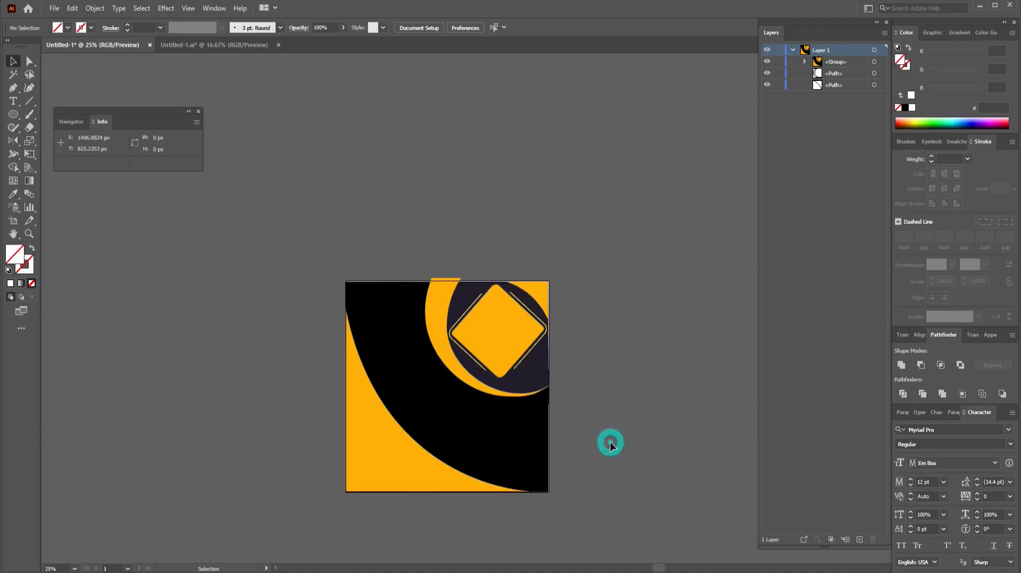
left_click(516, 429)
left_click(550, 386)
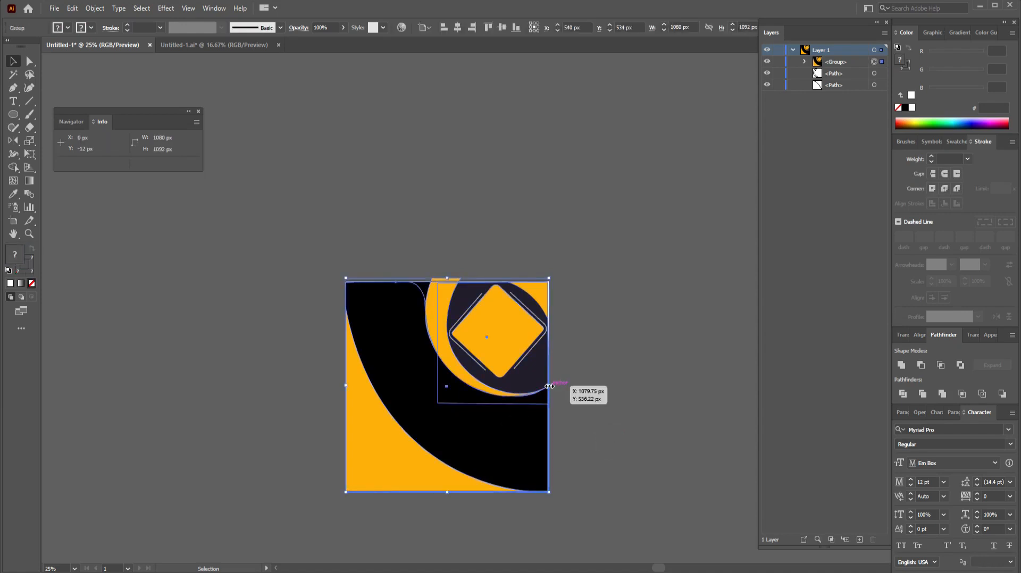
left_click_drag(549, 386, 550, 387)
left_click(586, 397)
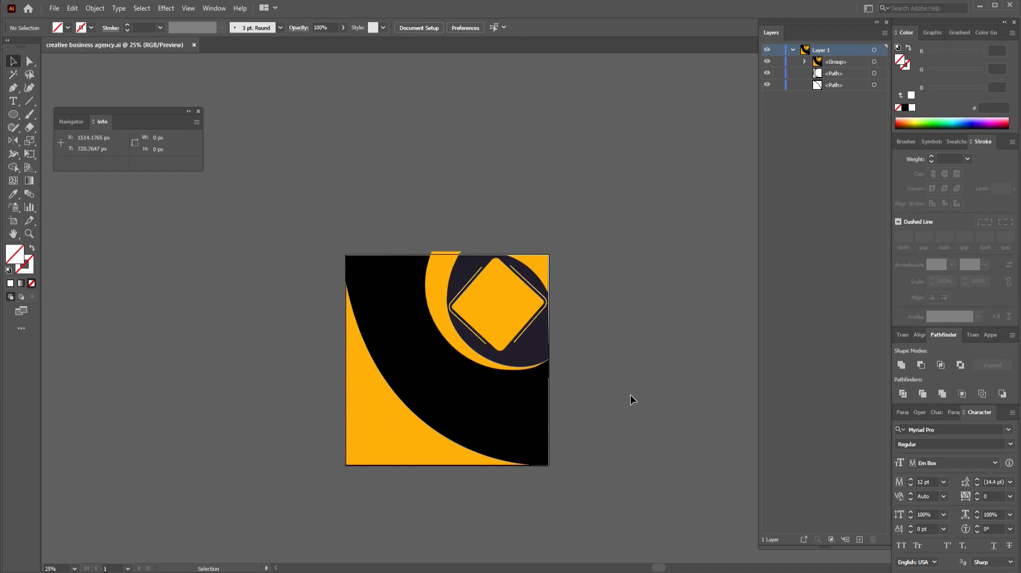
key("ctrl+equal")
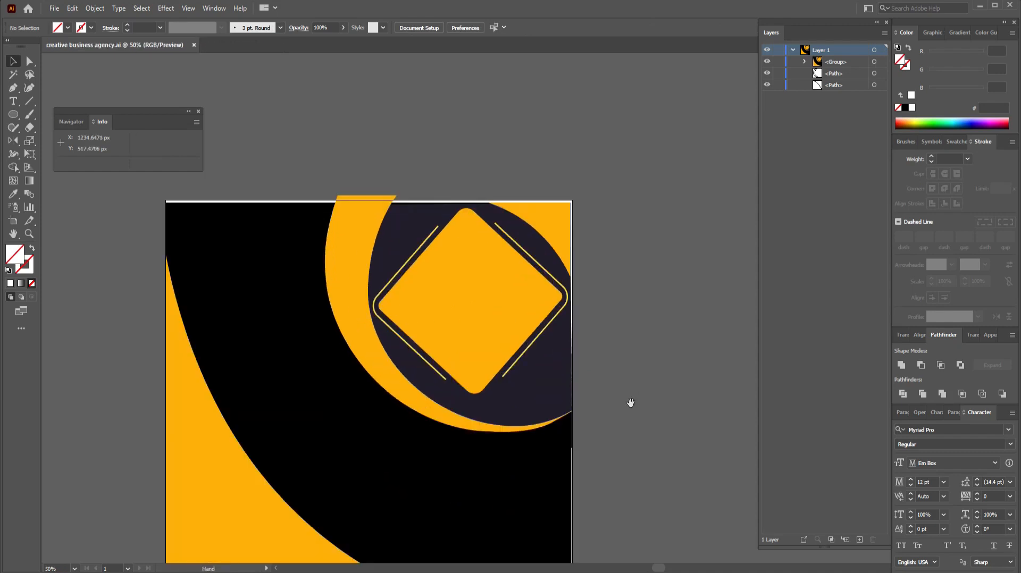
Step: Stretch the artwork group slightly past the top-right and bottom edges to about 1088 × 1098 px
left_click_drag(631, 402, 629, 357)
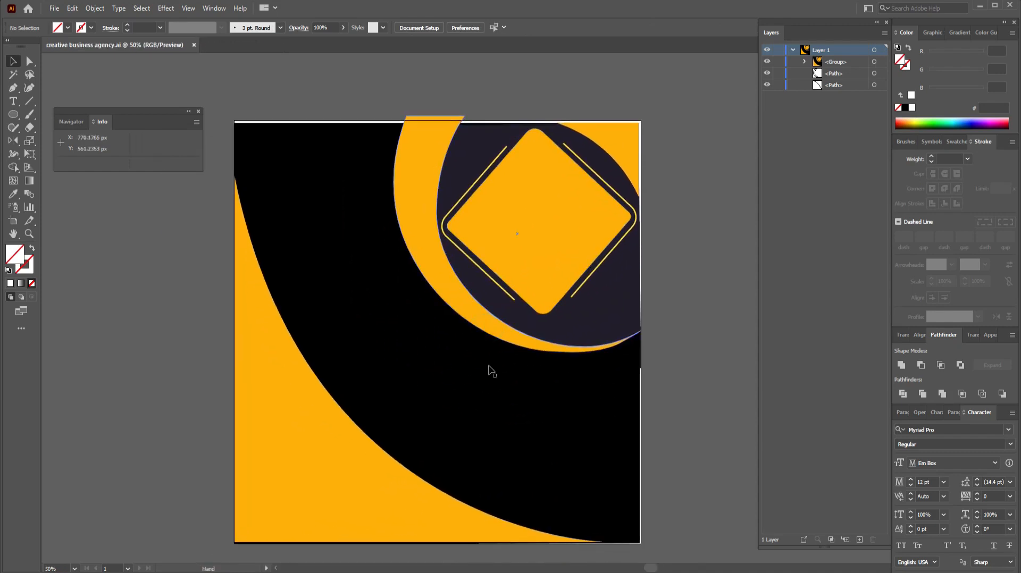
left_click(488, 367)
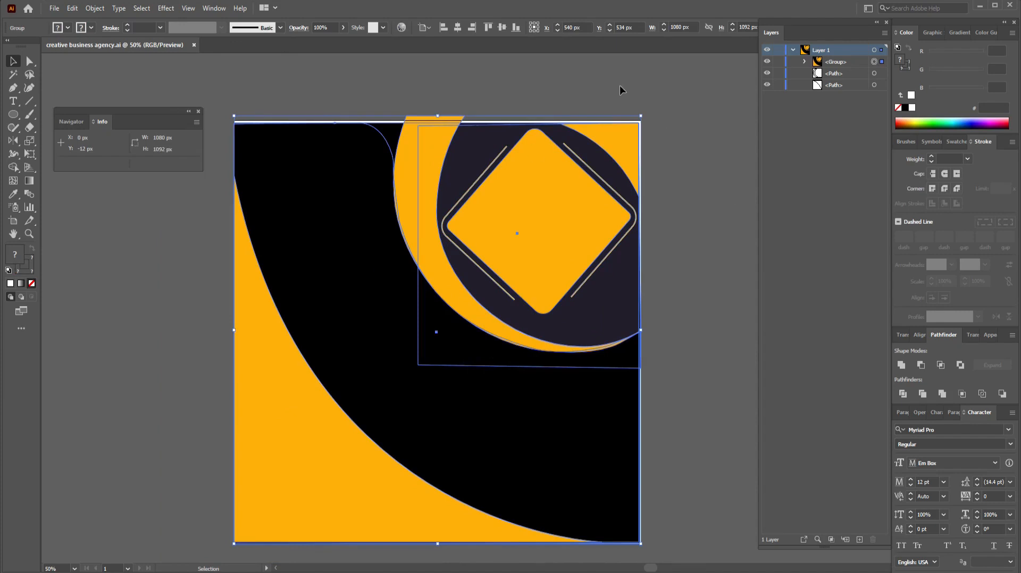
left_click_drag(644, 115, 645, 113)
left_click(709, 170)
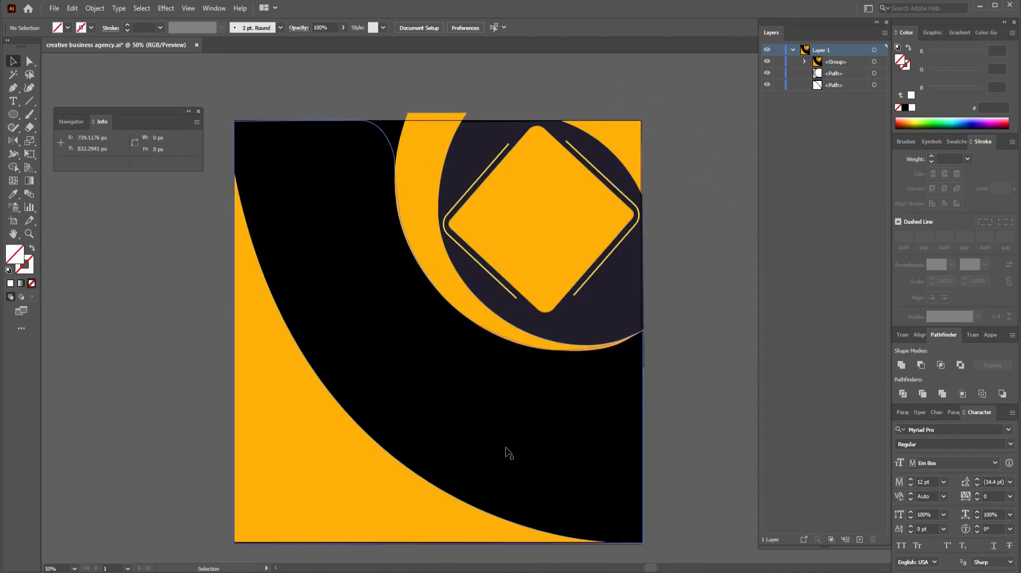
left_click(505, 448)
left_click_drag(440, 544, 440, 547)
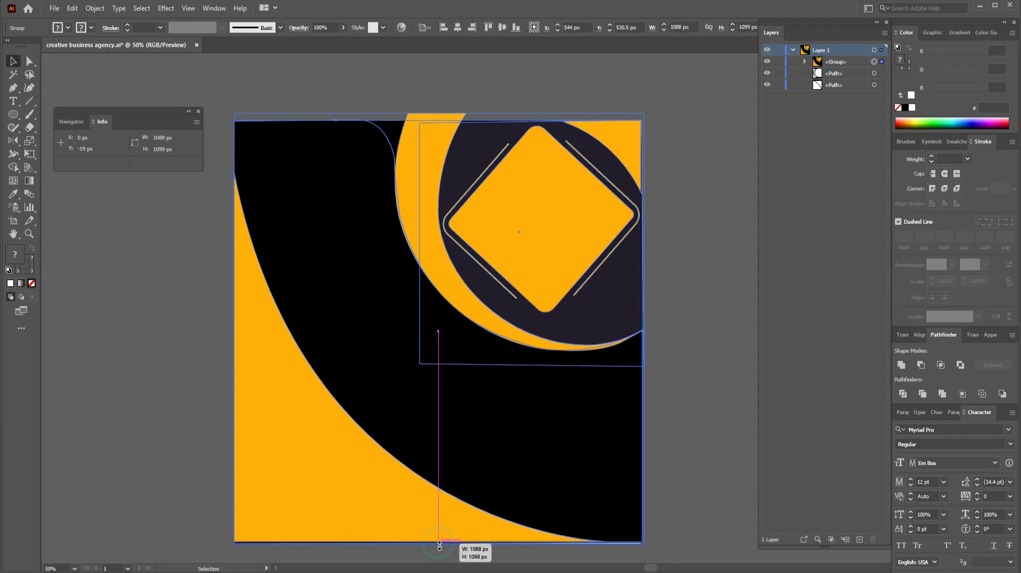
left_click(690, 461)
Step: Ungroup the artwork so its paths appear as separate objects in Layer 1
left_click(615, 460)
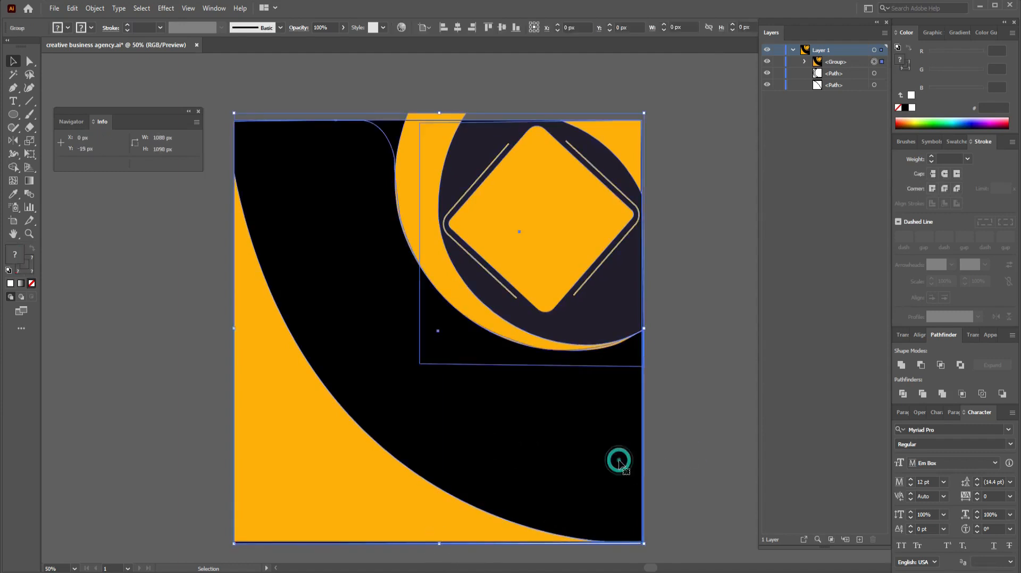
left_click(804, 62)
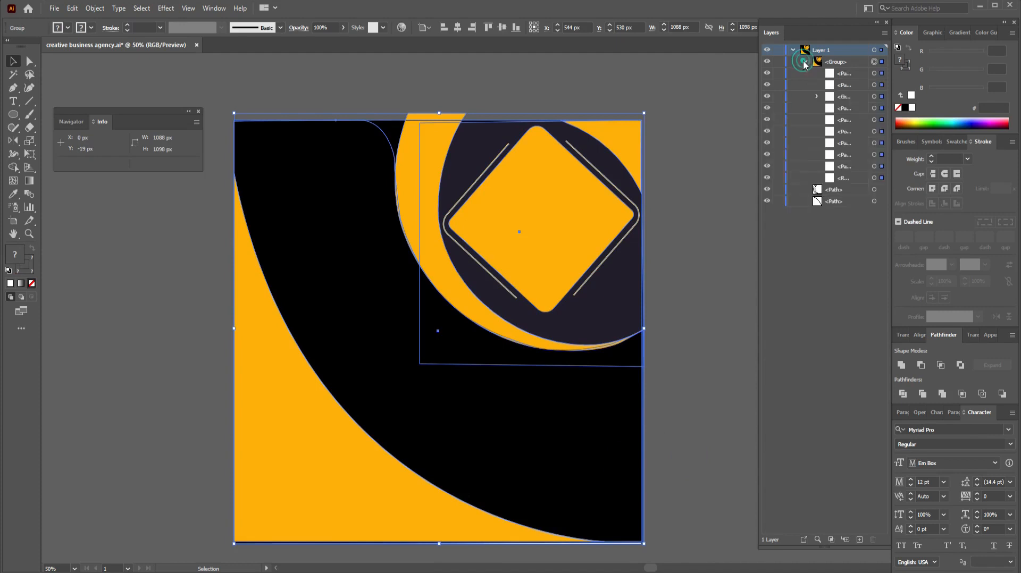
left_click(804, 62)
key("ctrl+shift+g")
left_click(742, 274)
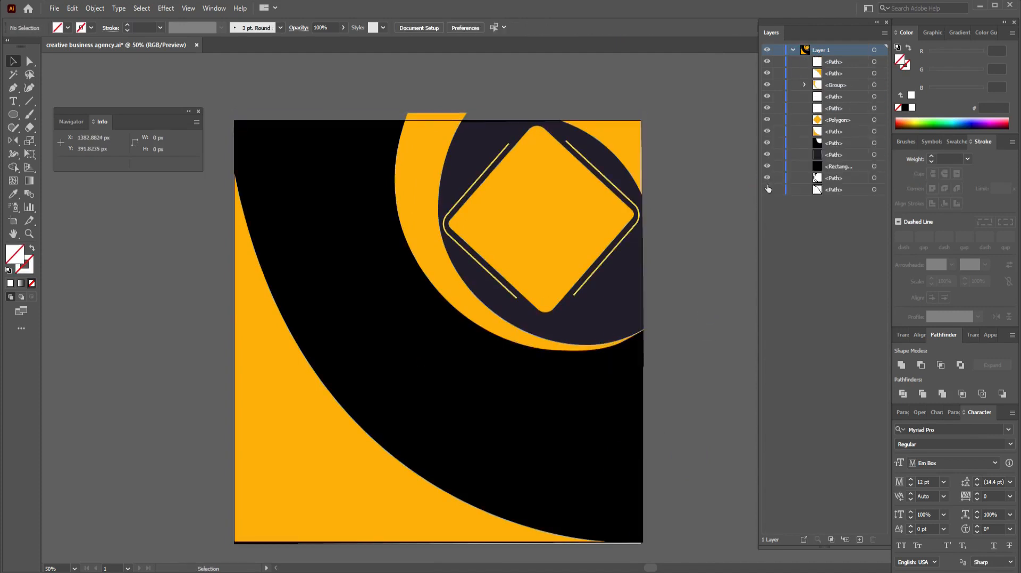
Step: Isolate the black background rectangle and extend it to the artboard's bottom edge
left_click(793, 50)
left_click(638, 335)
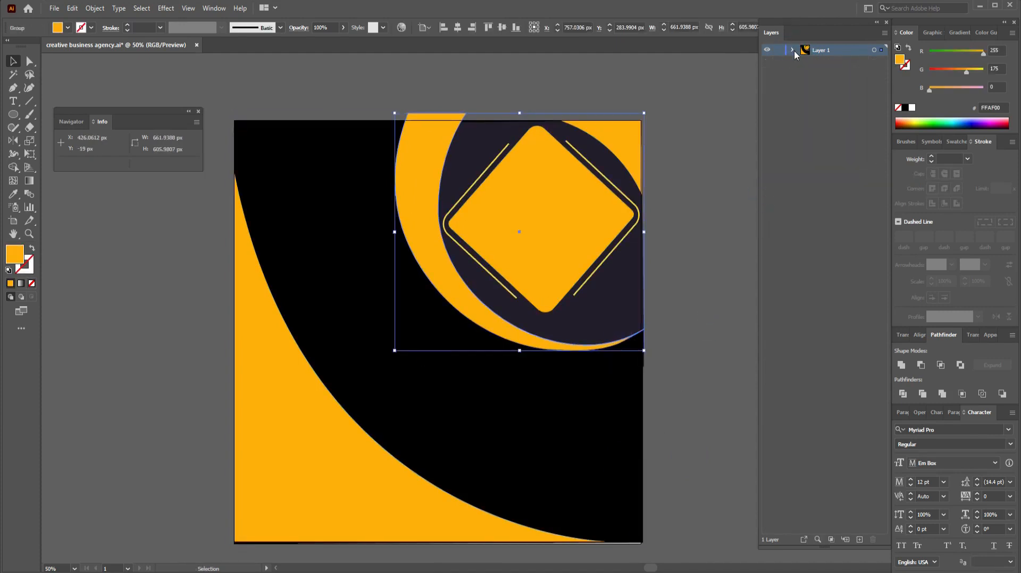
left_click(793, 49)
left_click(767, 166, "alt")
left_click(526, 242)
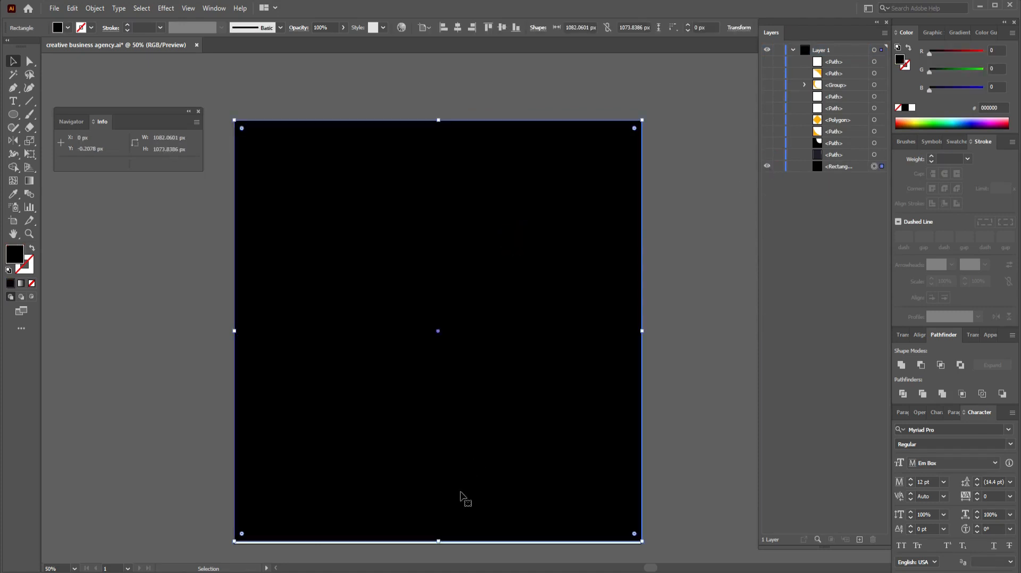
left_click_drag(440, 542, 440, 545)
left_click(658, 363)
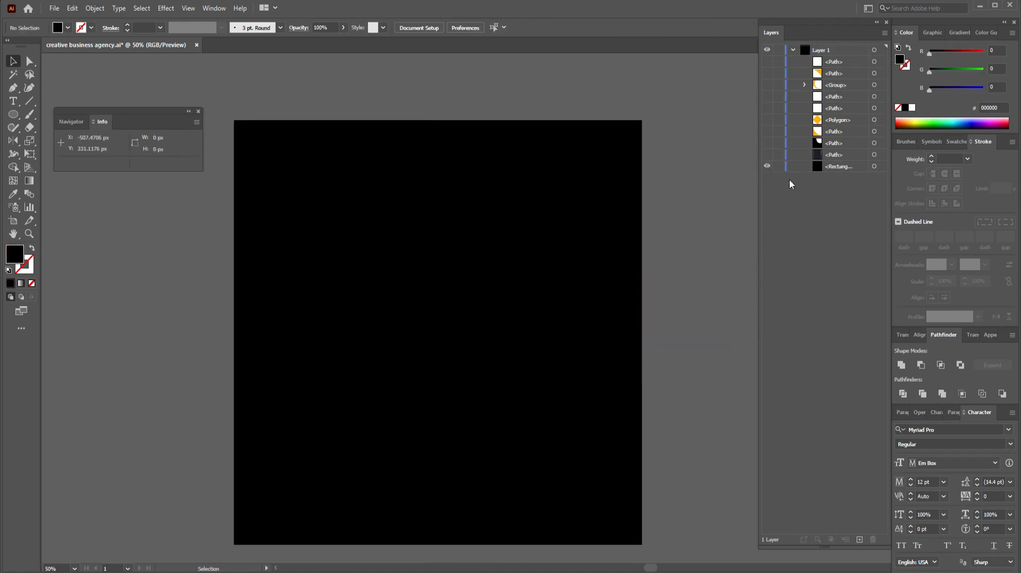
Step: Reveal the dark square and yellow curved shape, stretching the yellow curve to the artboard bottom
left_click(764, 155)
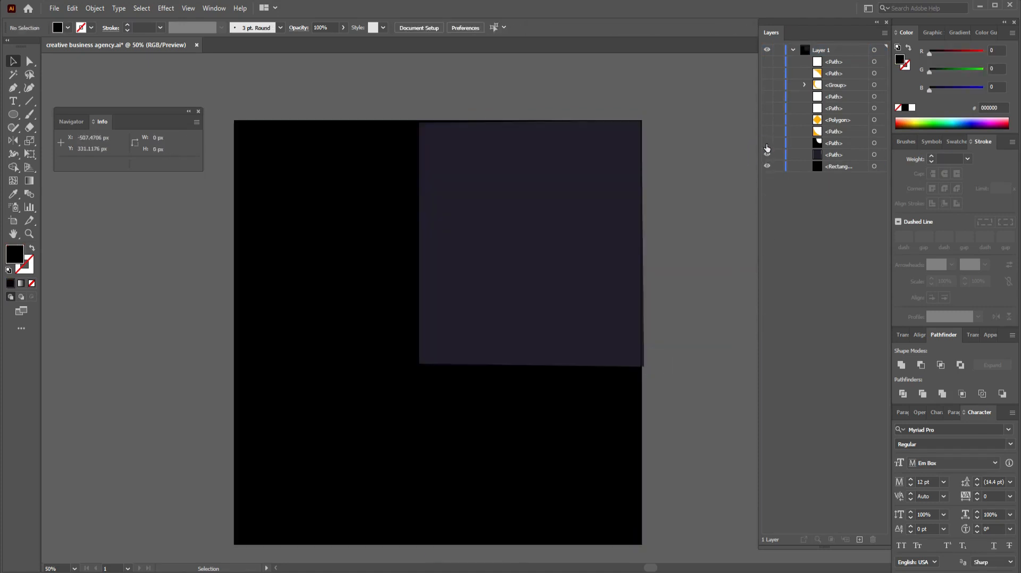
left_click(767, 144)
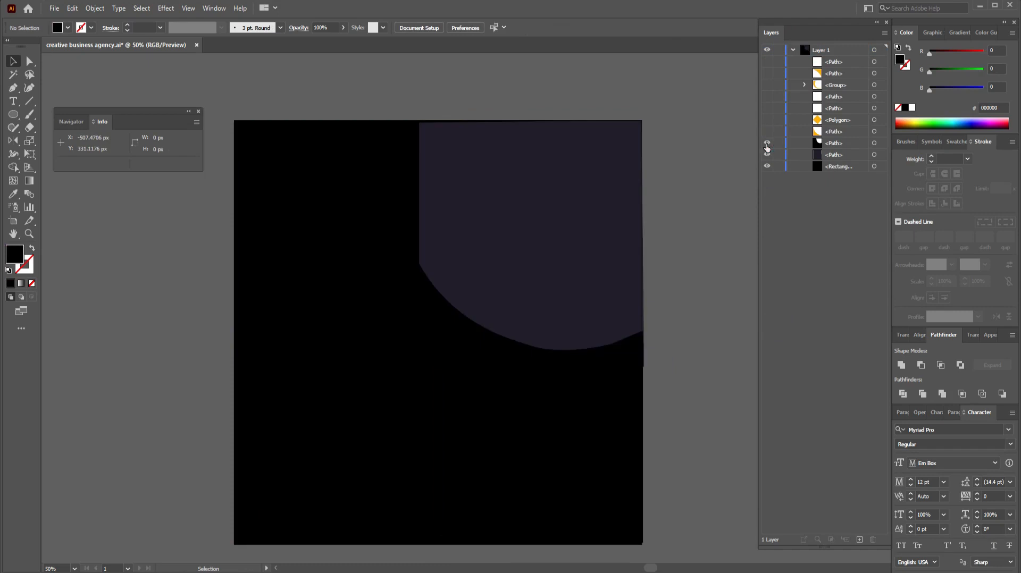
left_click(767, 147)
left_click(767, 147)
left_click(767, 147)
left_click(766, 132)
left_click(346, 481)
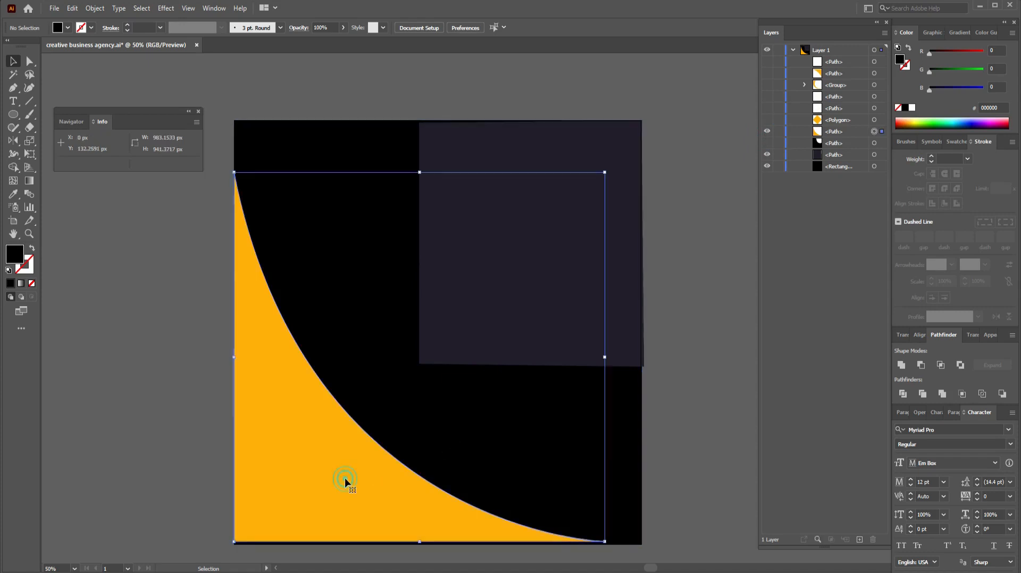
left_click_drag(419, 542, 420, 545)
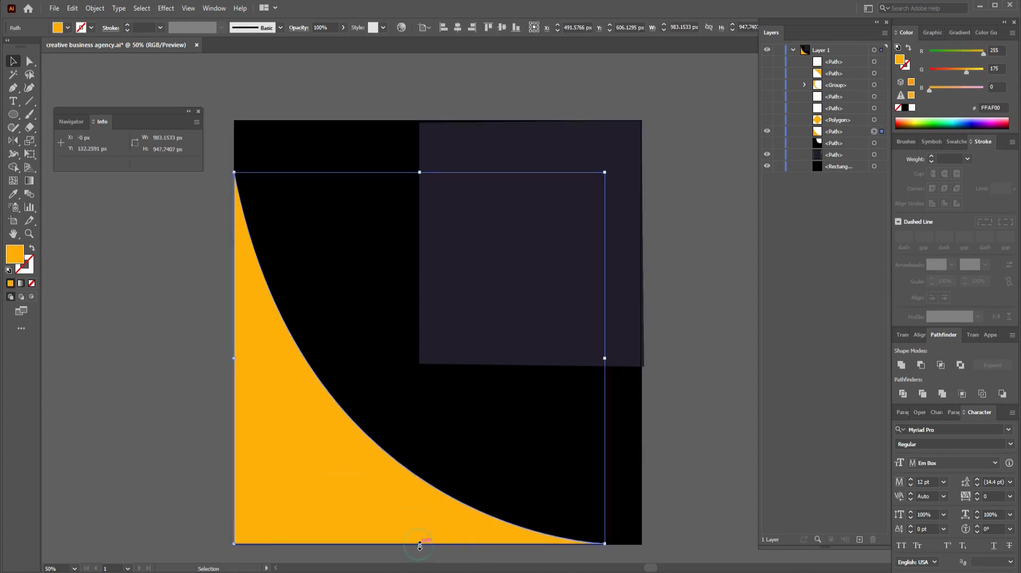
left_click(682, 442)
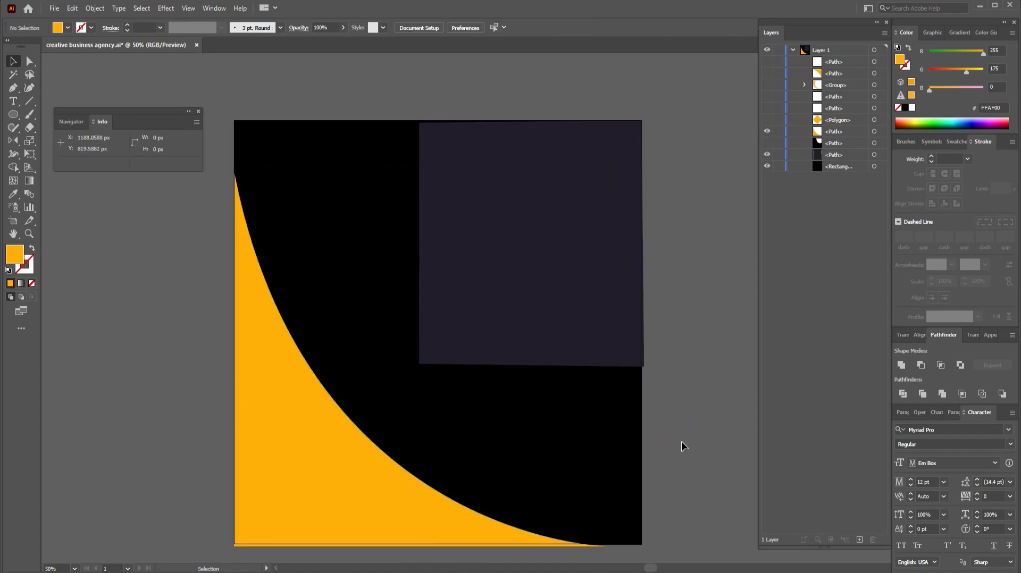
Step: Reveal the orange diamond, yellow lines, crescent and corner shape, then show everything and collapse Layer 1
left_click(767, 120)
left_click(767, 108)
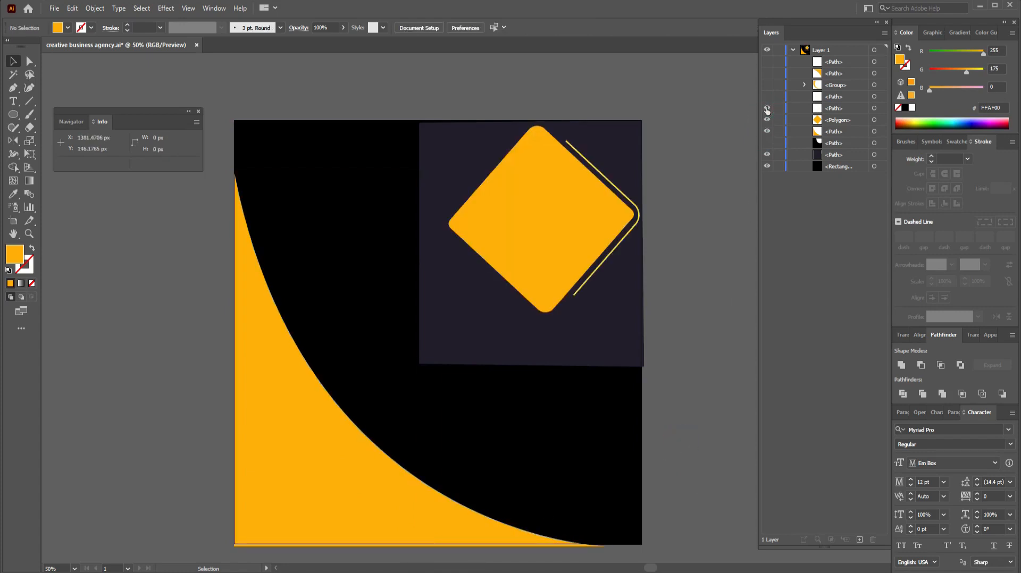
left_click(767, 97)
left_click(767, 85)
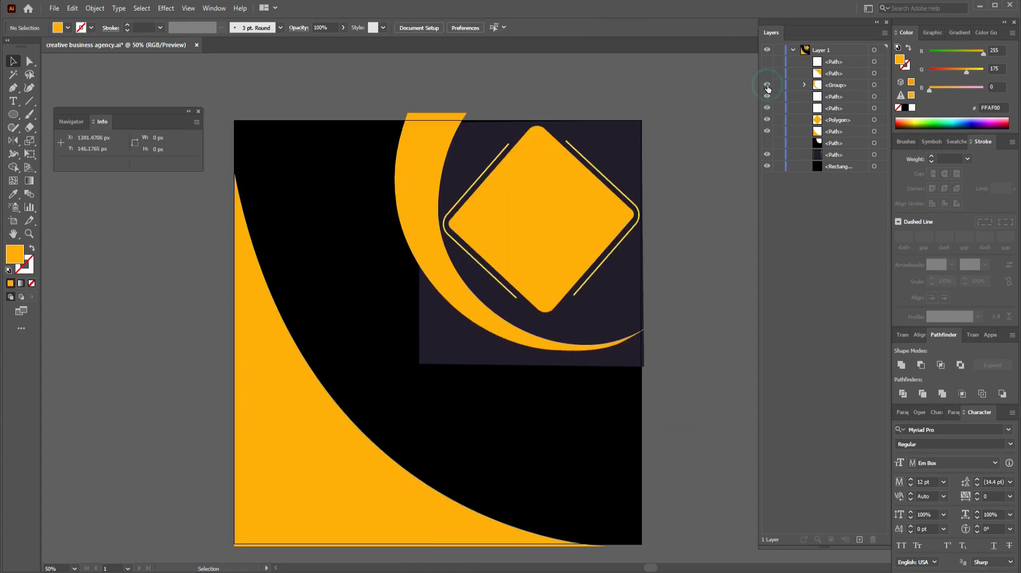
left_click(767, 74)
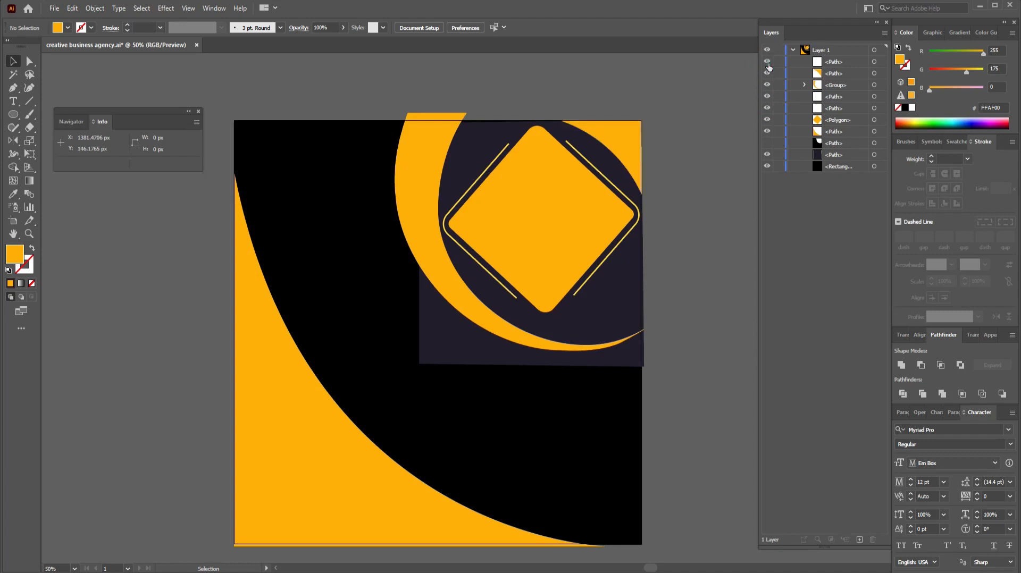
left_click(767, 143)
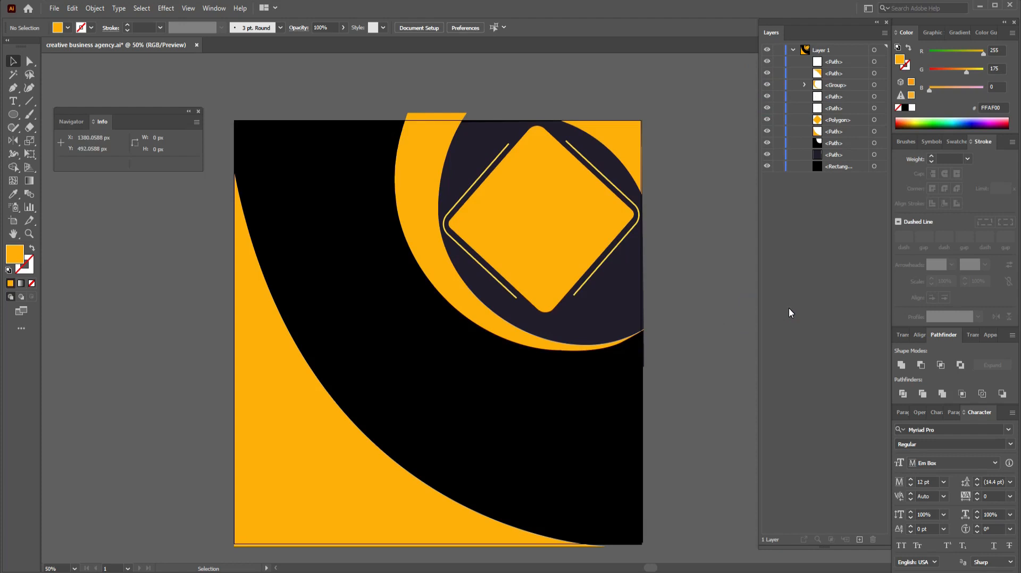
left_click(767, 61, "alt")
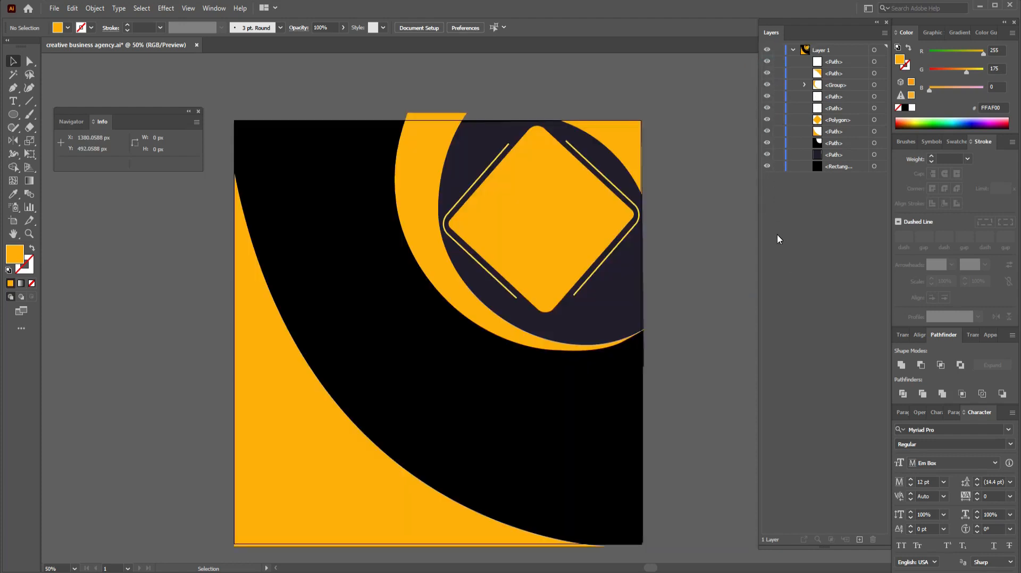
left_click(778, 235)
left_click(793, 50)
Step: Add the text 'We Are' above the artboard and scale it to headline size
scroll(338, 221, "up", 5)
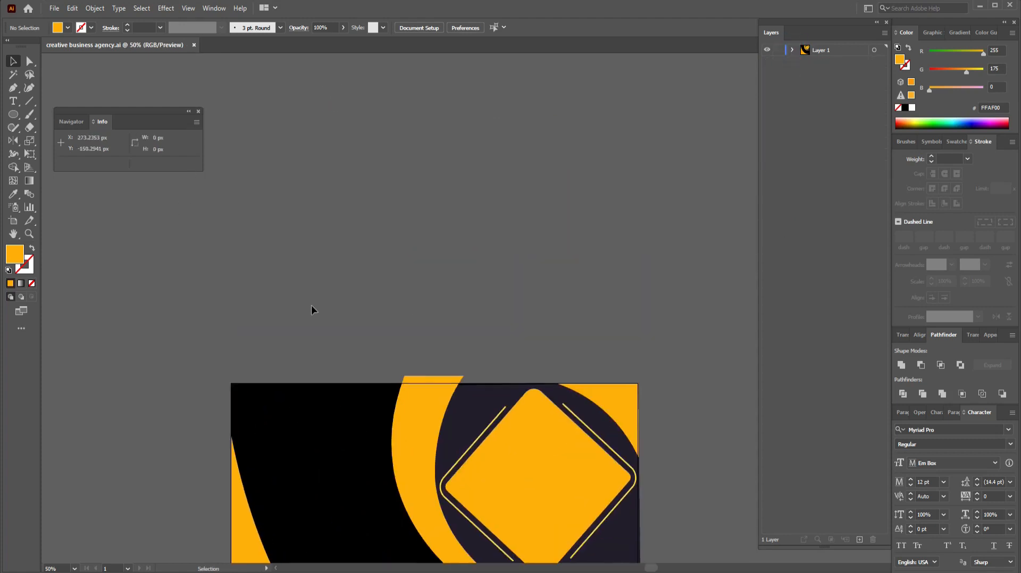
key("t")
left_click(388, 225)
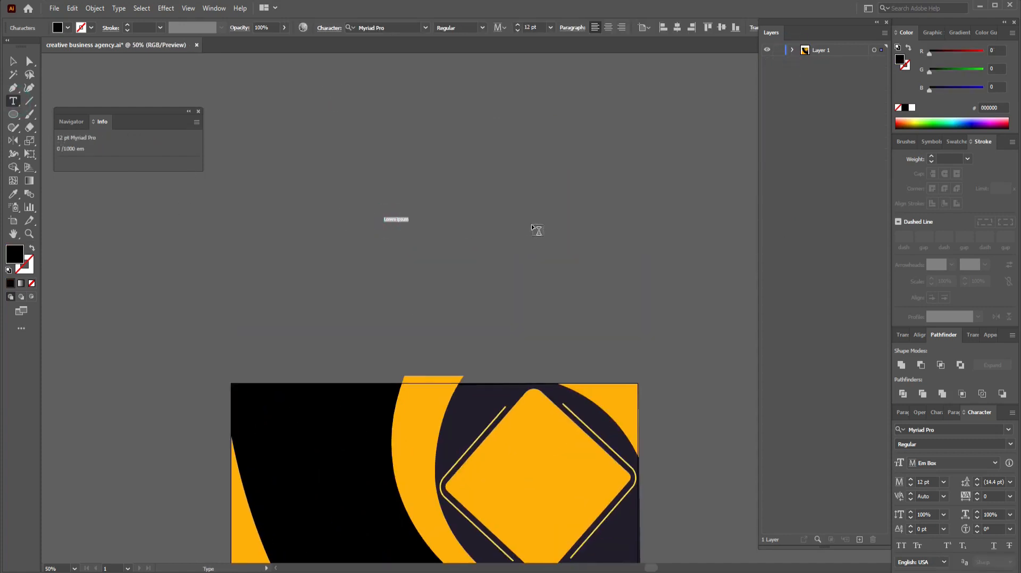
type("W")
left_click(14, 61)
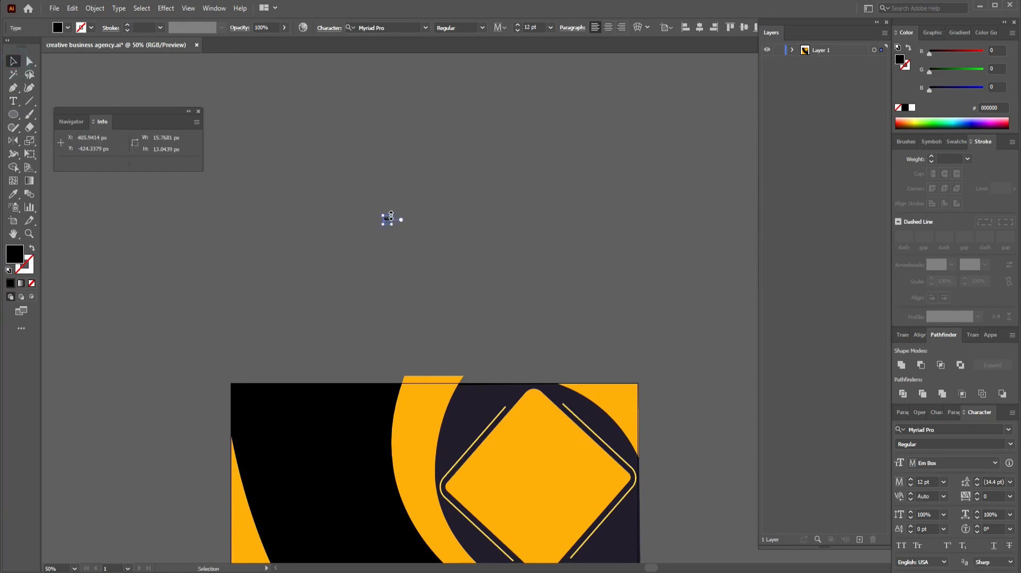
left_click_drag(391, 215, 468, 169)
left_click(485, 230)
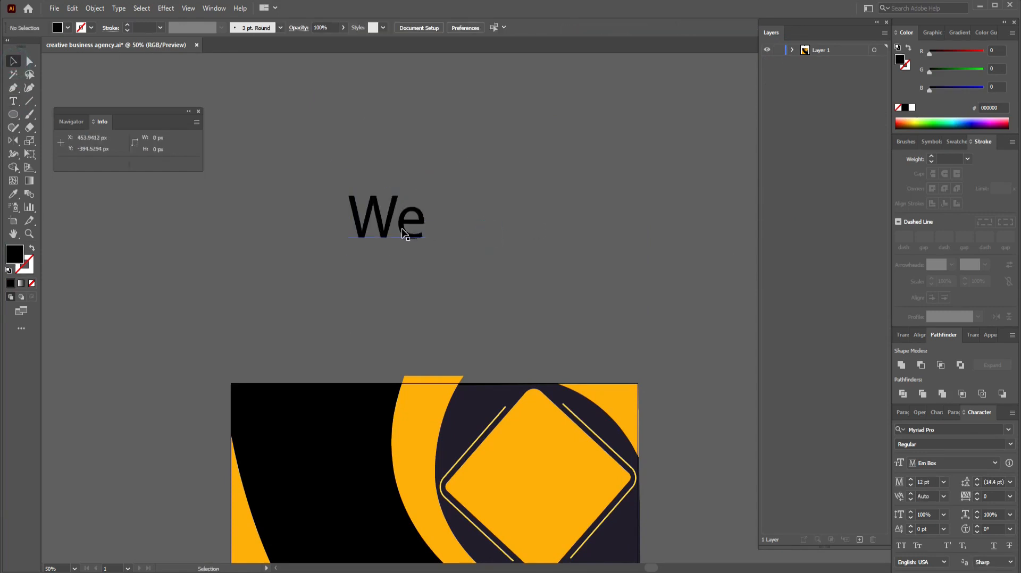
double_click(422, 221)
type("Are")
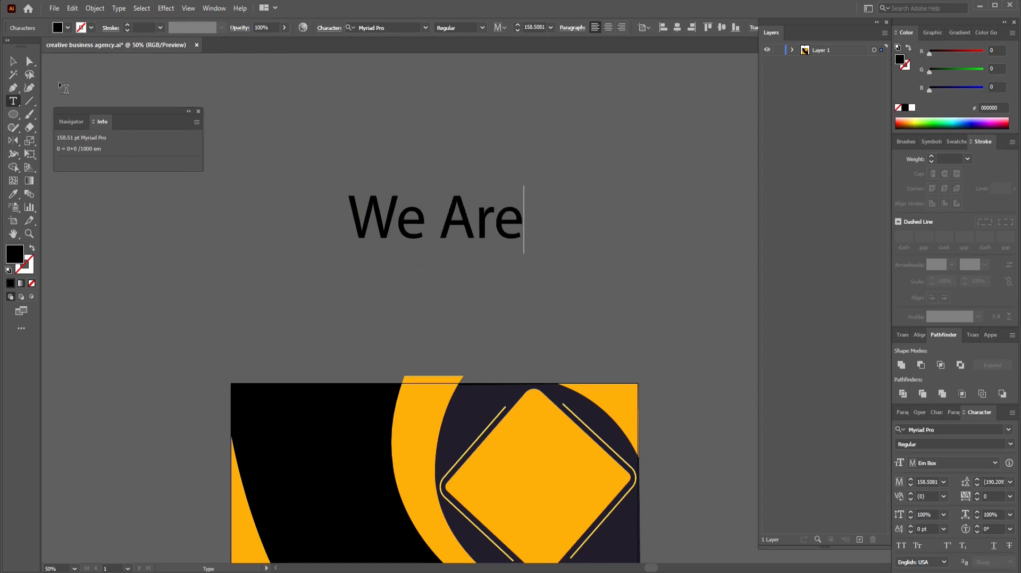
key("Escape")
Step: Duplicate the 'We Are' line into four stacked copies and retype the second as 'Creative'
left_click_drag(470, 232, 478, 276)
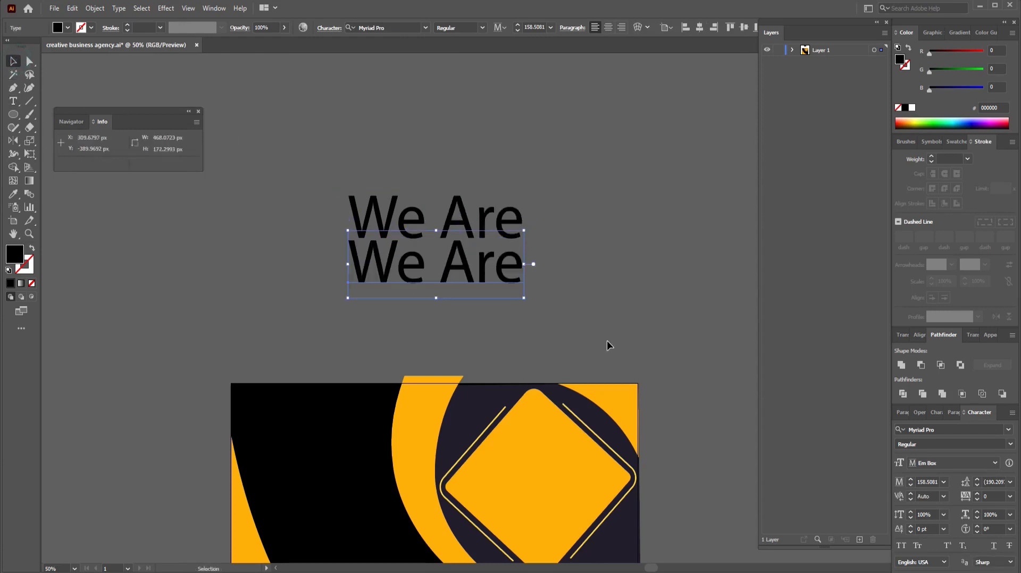
key("ctrl+d")
key("ctrl+d")
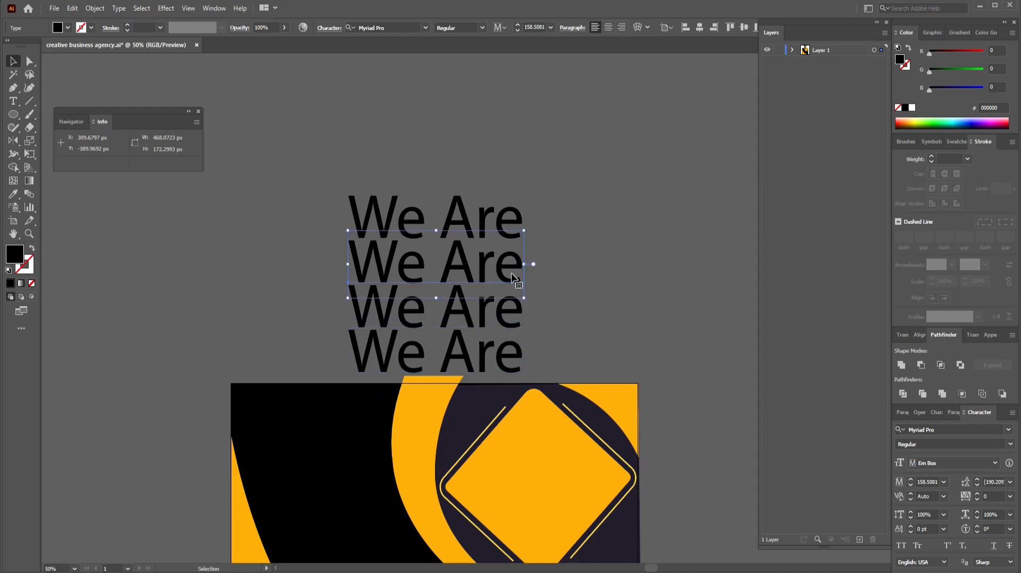
double_click(512, 273)
key("ctrl+a")
type("Creative")
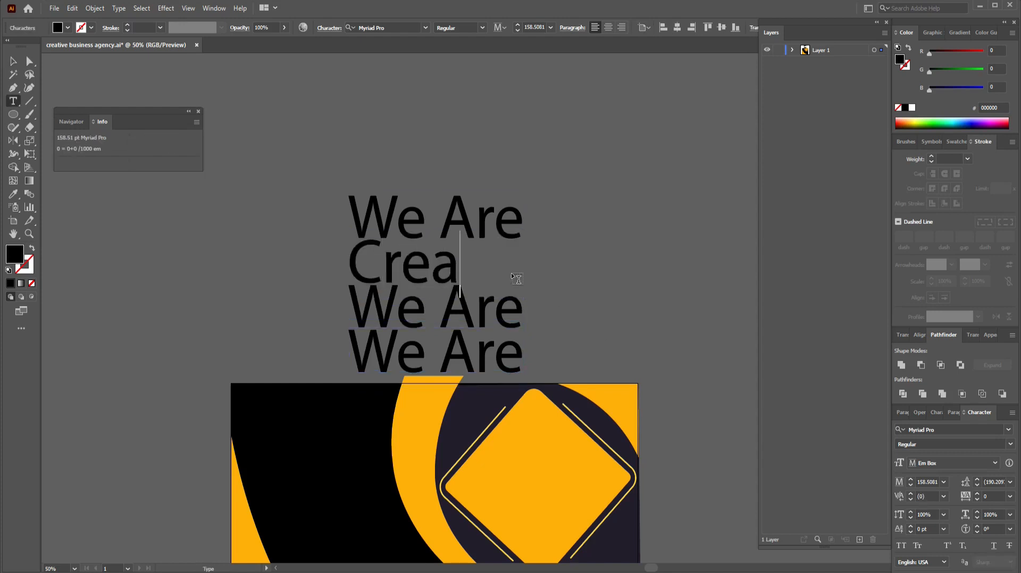
left_click(14, 61)
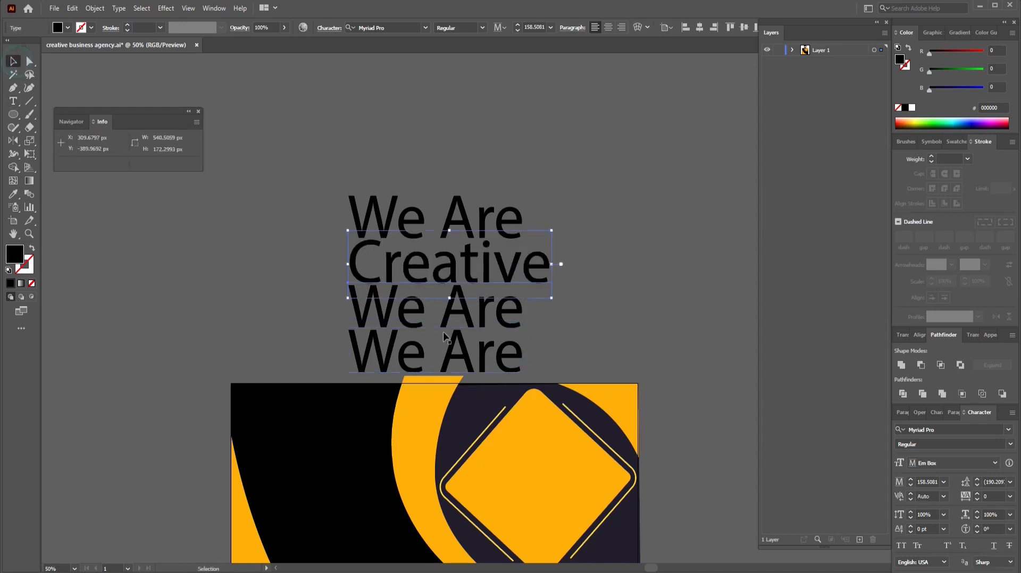
Step: Retype the third and fourth lines as 'Business' and 'Agency'
left_click(448, 317)
double_click(448, 316)
key("ctrl+a")
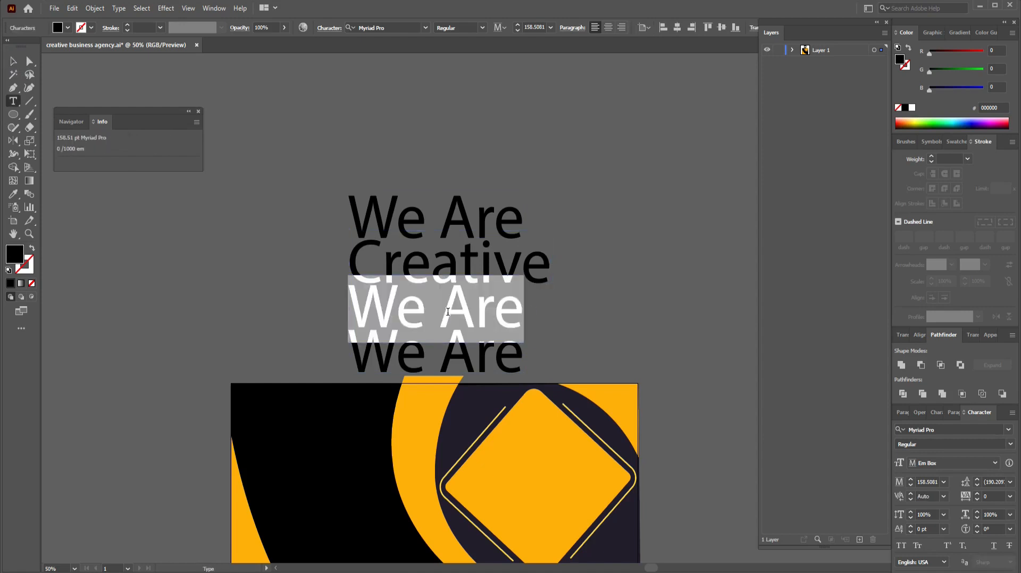
type("Business")
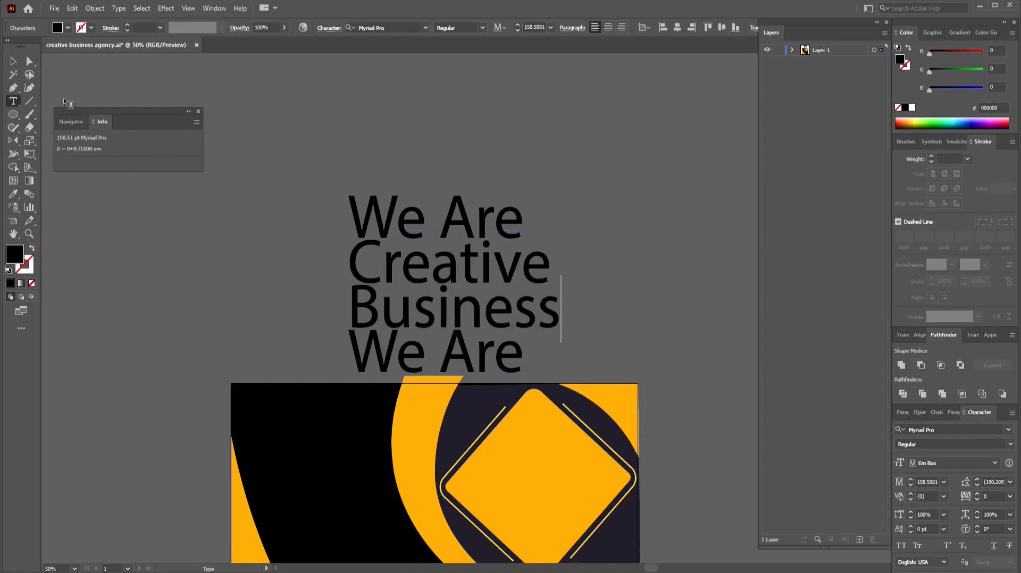
left_click(14, 61)
left_click(406, 356)
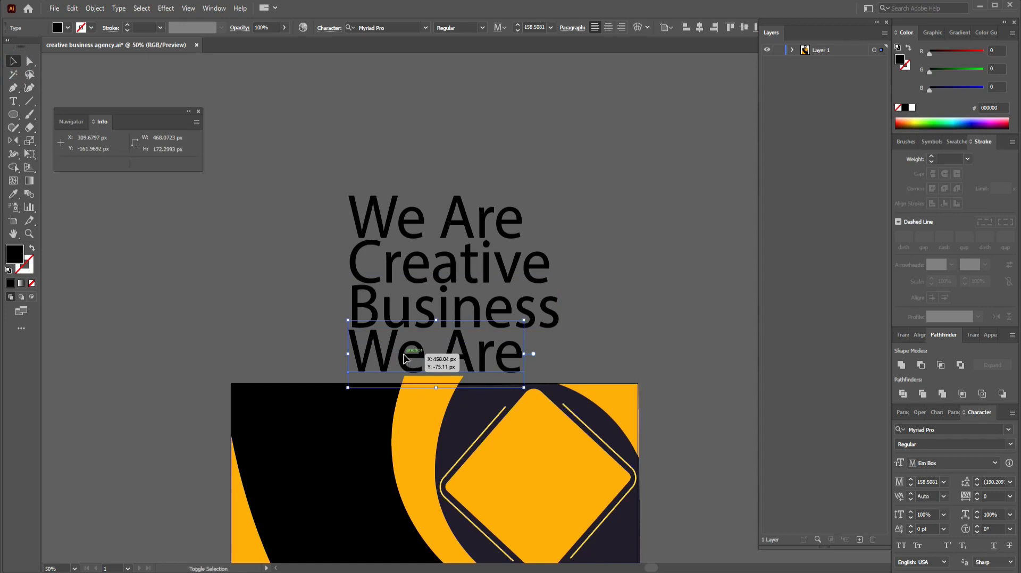
double_click(404, 355)
key("ctrl+a")
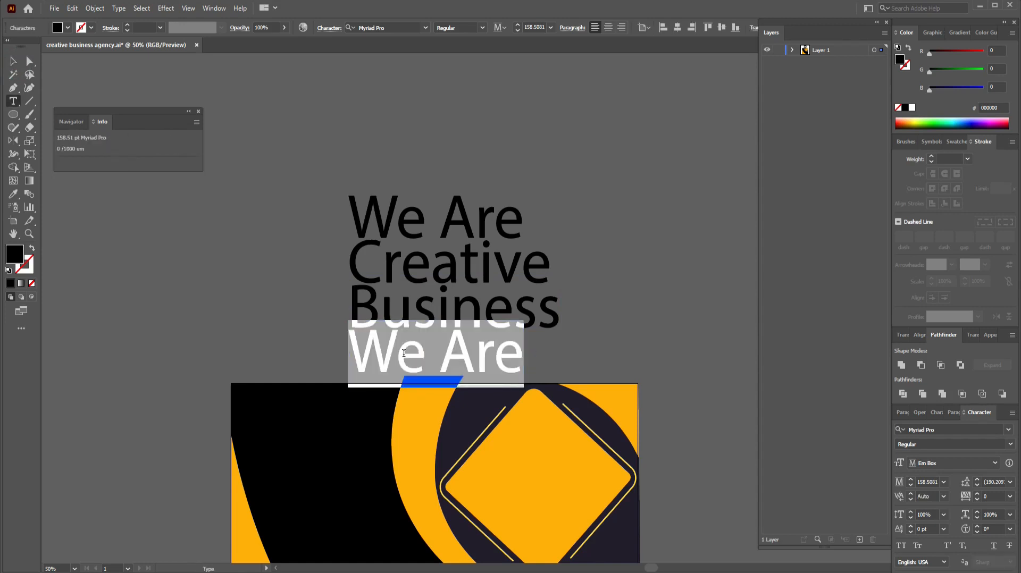
type("gency")
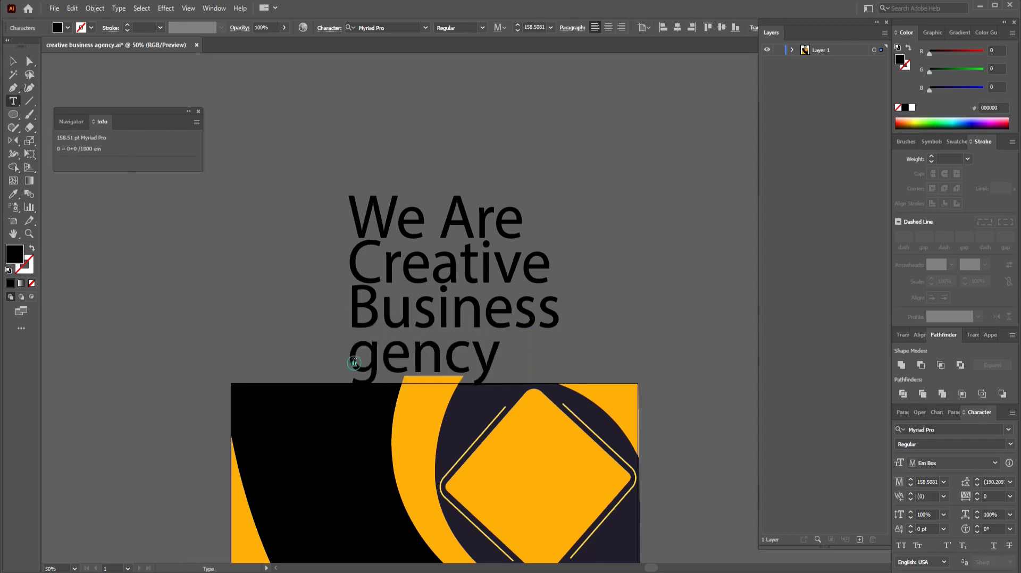
type("A")
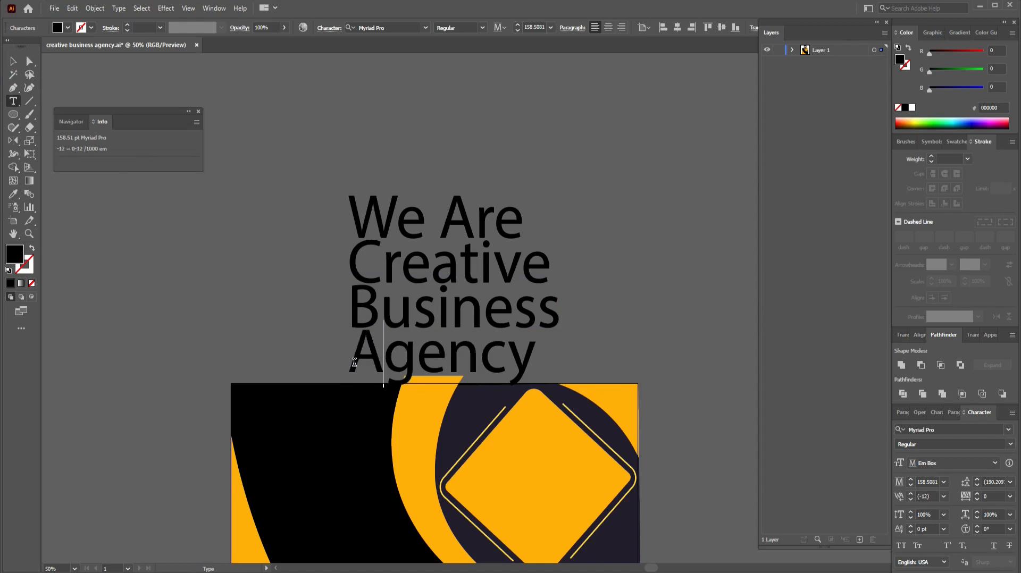
left_click(12, 62)
left_click(643, 264)
Step: Adjust the headline lines' positions, nudging the Business line slightly lower
left_click(483, 231)
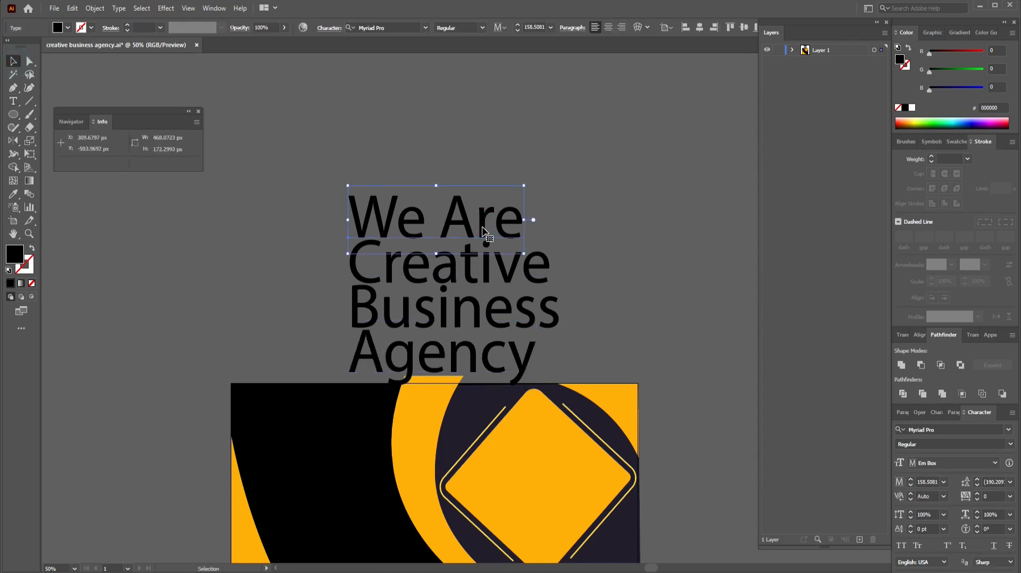
left_click(490, 272)
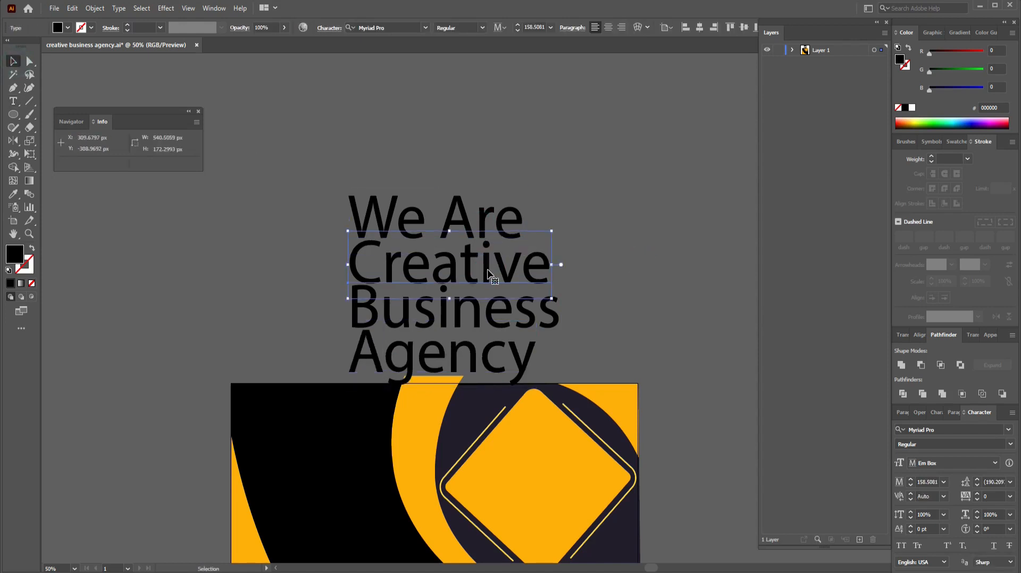
left_click(481, 317)
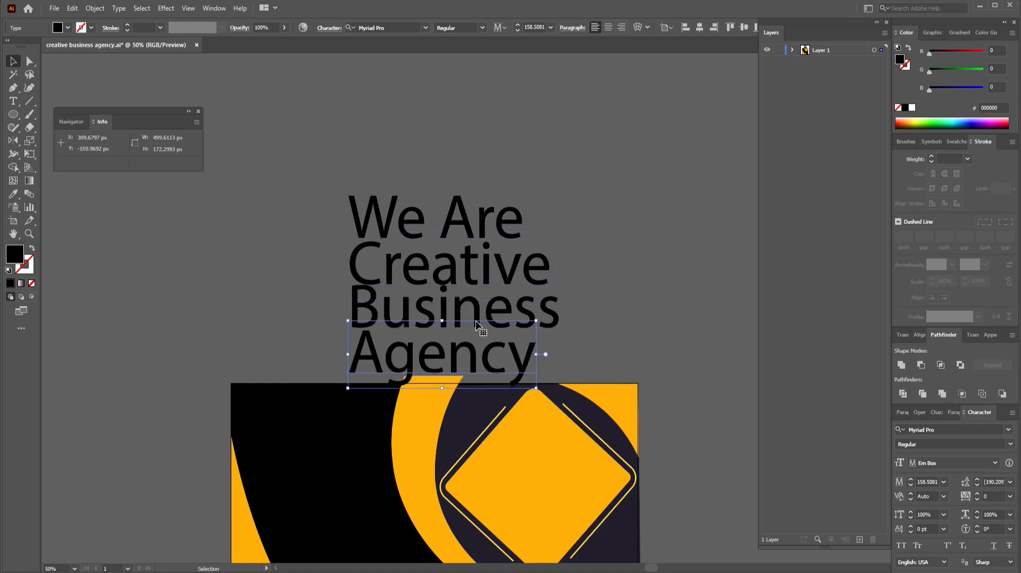
left_click(613, 318)
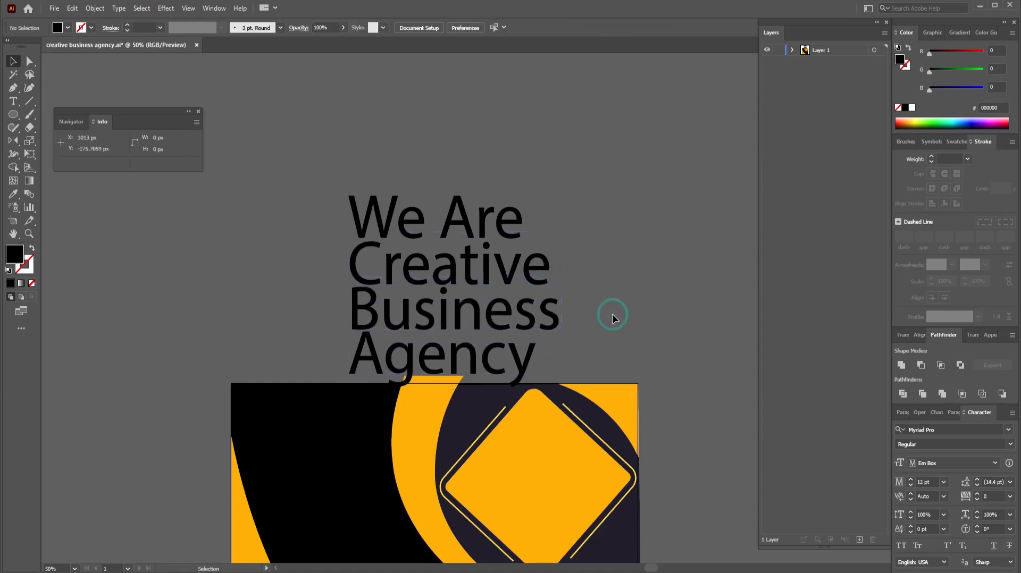
left_click(508, 276)
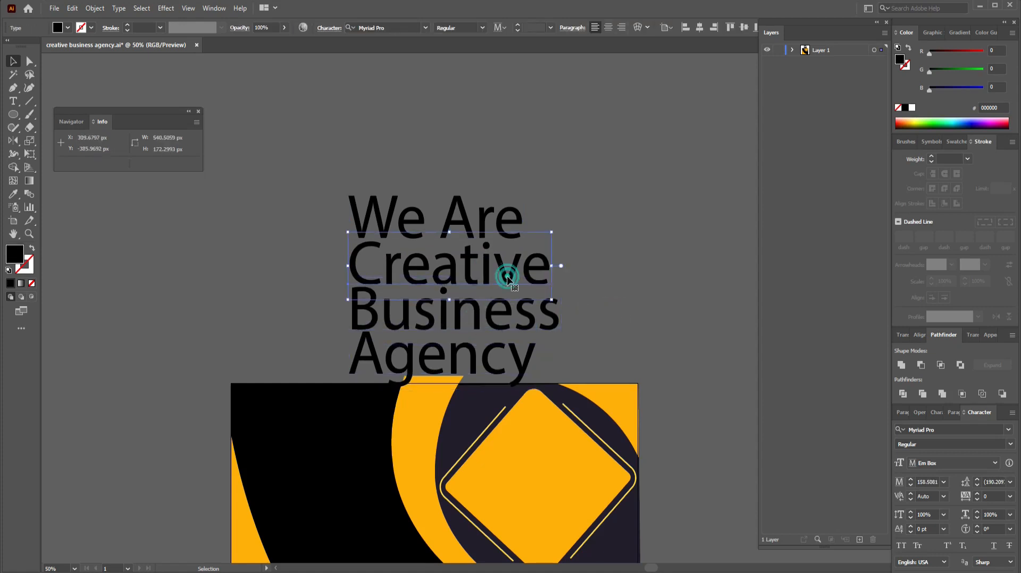
left_click(499, 328)
left_click_drag(495, 312, 495, 315)
left_click(519, 370)
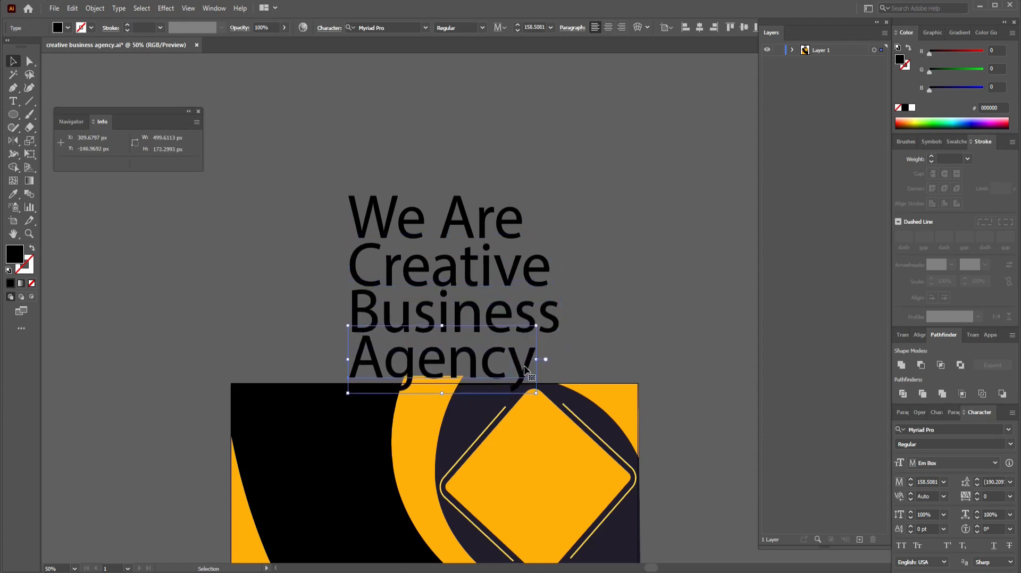
left_click(489, 227)
left_click(649, 132)
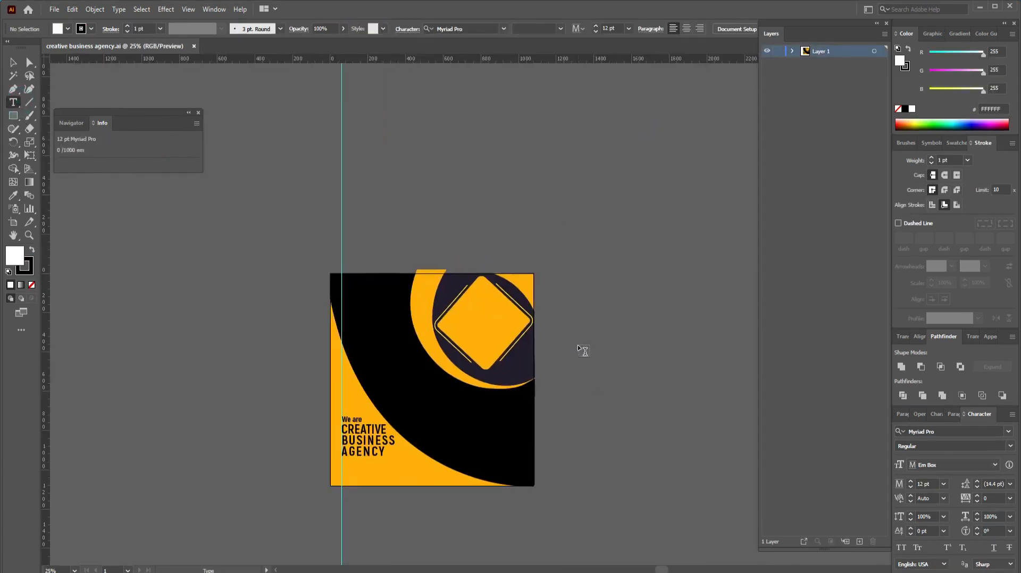
Step: Draw a white rounded rectangle beside the artboard and add a text line beneath it
left_click(13, 116)
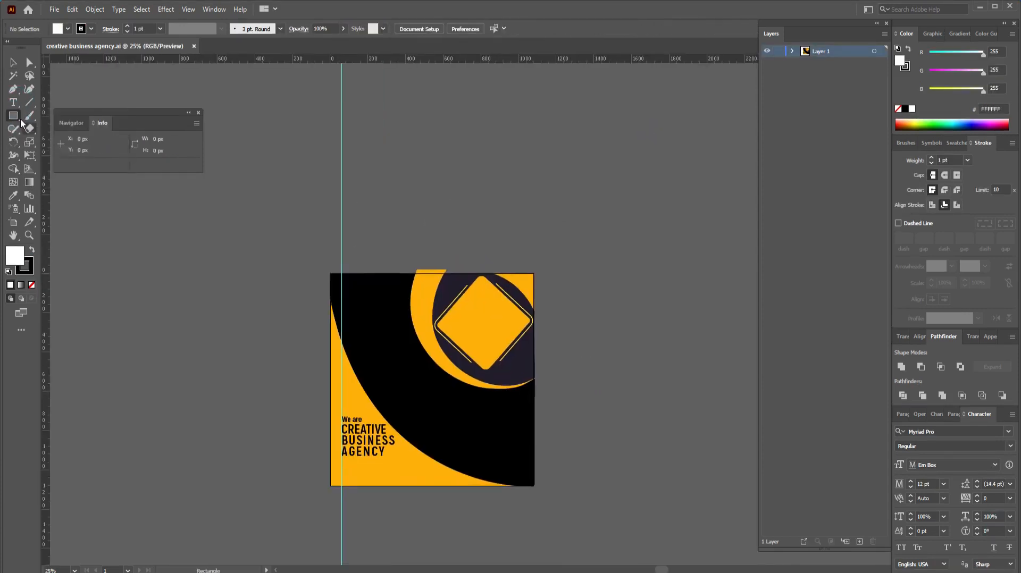
left_click_drag(20, 118, 63, 126)
left_click_drag(571, 339, 621, 360)
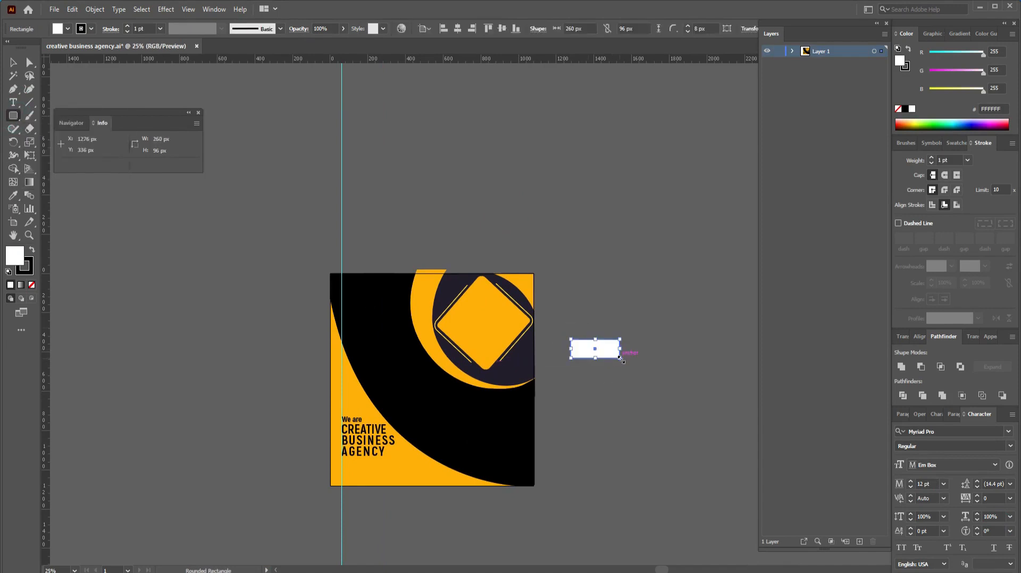
key("t")
left_click(596, 375)
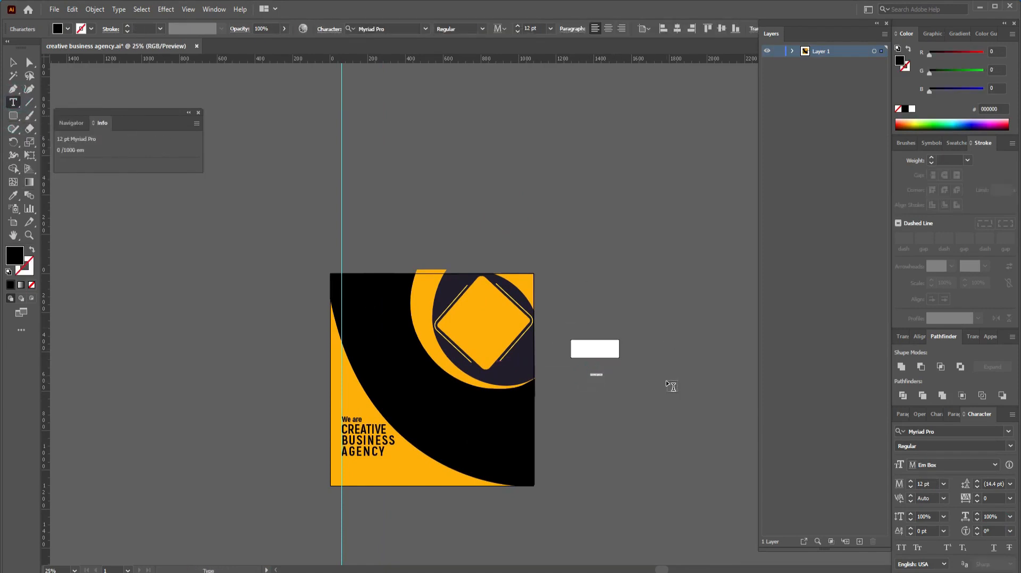
type("www")
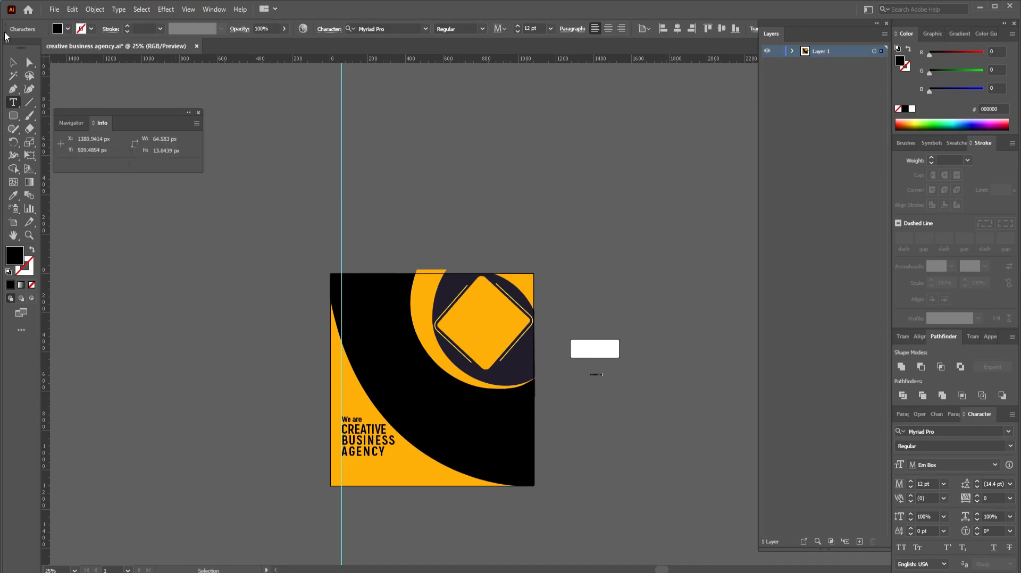
left_click(13, 63)
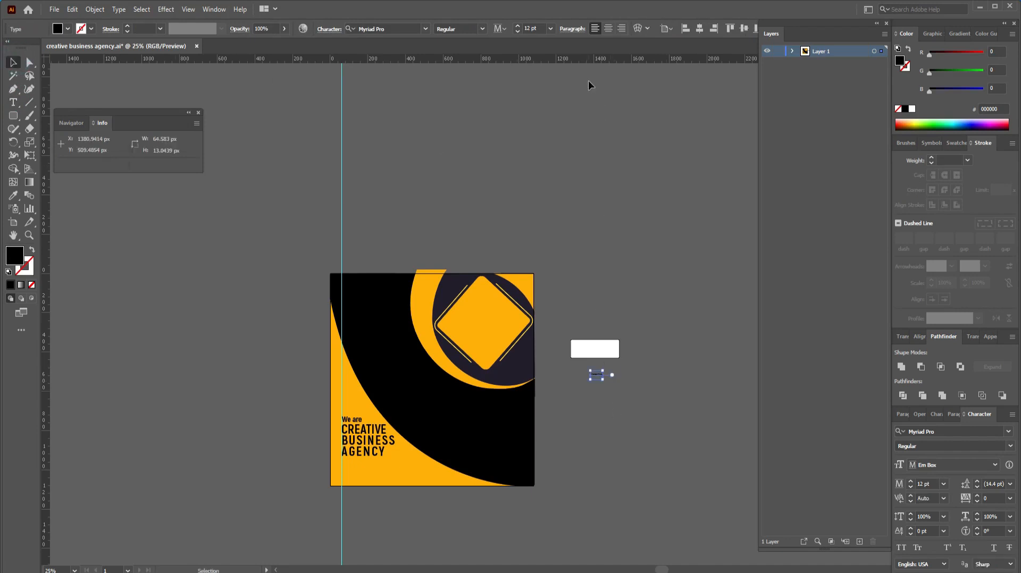
Step: Set the CONTACT US label to 30 pt and place it on the white rounded button
double_click(524, 29)
type("18")
key("Return")
double_click(534, 29)
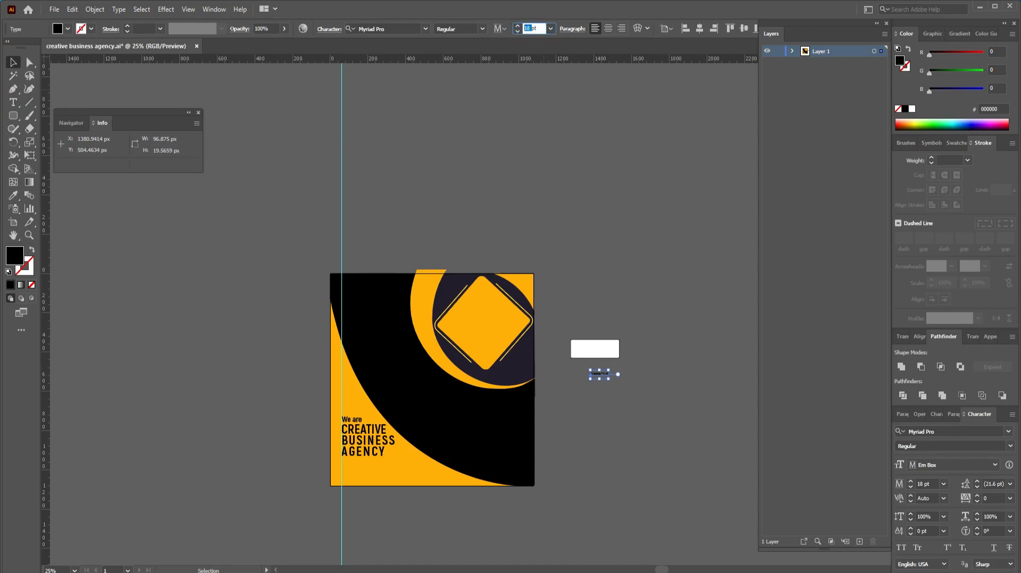
left_click(624, 218)
left_click_drag(614, 370, 603, 347)
left_click(641, 341)
Step: Select the button and its label together and move them to the artboard's bottom-left
key("ctrl+plus")
key("ctrl+plus")
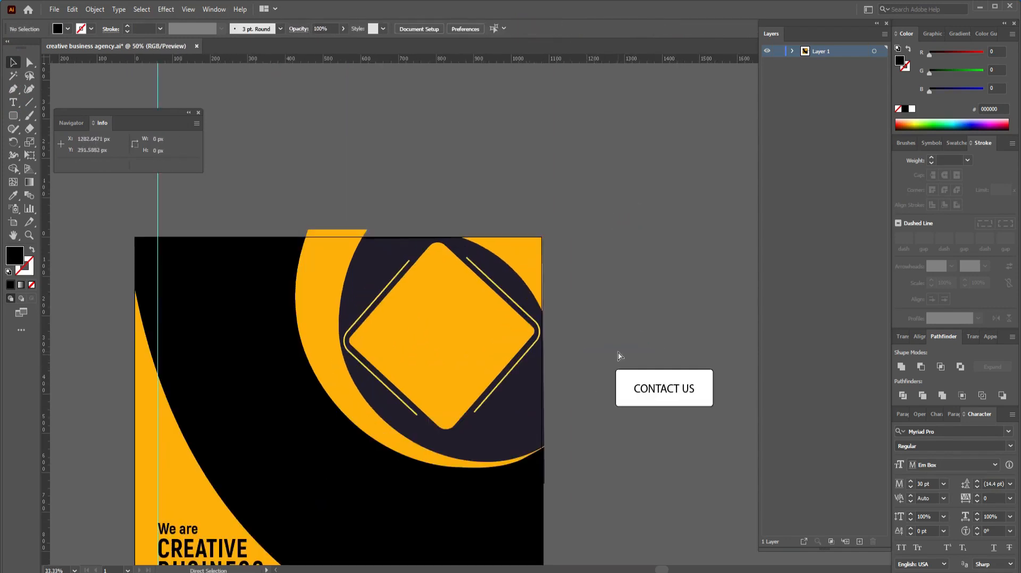
left_click_drag(607, 403, 605, 290)
left_click(705, 269)
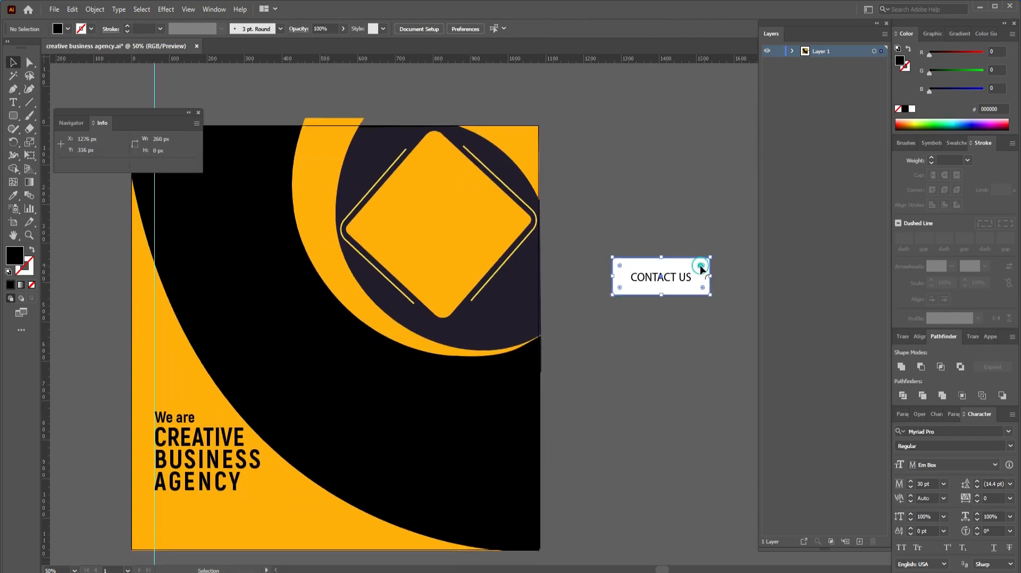
left_click(735, 296)
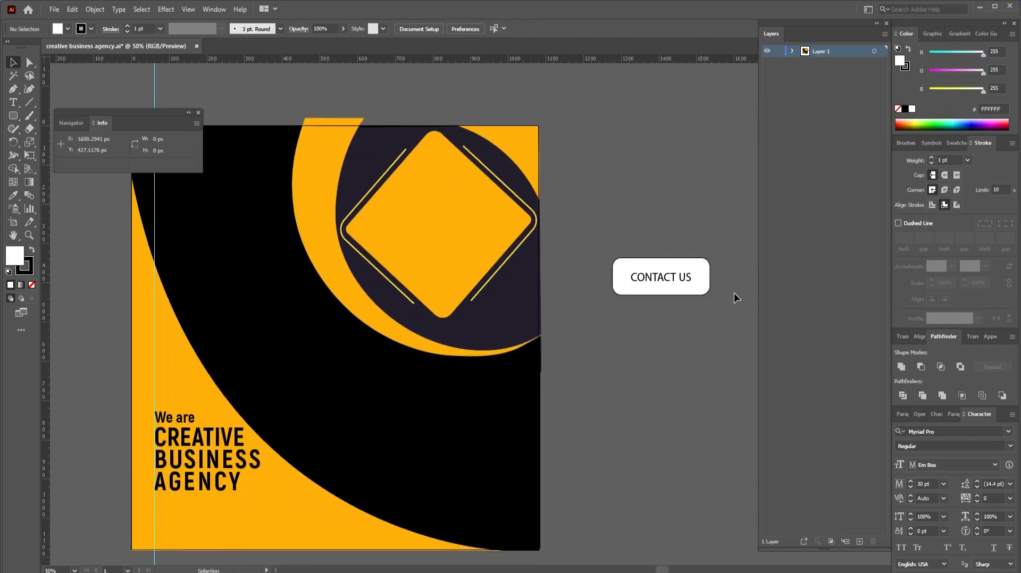
left_click_drag(729, 263, 697, 282)
left_click_drag(668, 274, 211, 519)
Step: Shrink the white button around its centre and reduce its corner rounding
left_click_drag(291, 517, 352, 487)
left_click(581, 472)
left_click(551, 482)
left_click(579, 474)
left_click(559, 474)
left_click(567, 473)
left_click(495, 491)
left_click_drag(530, 480, 534, 478)
left_click_drag(541, 472, 497, 478)
left_click(550, 474)
Step: Set the CONTACT US label to 21 pt and centre it horizontally and vertically on the button
left_click_drag(366, 487, 498, 478)
left_click(518, 32)
right_click(498, 475)
left_click(510, 545)
left_click(361, 29)
left_click(406, 30)
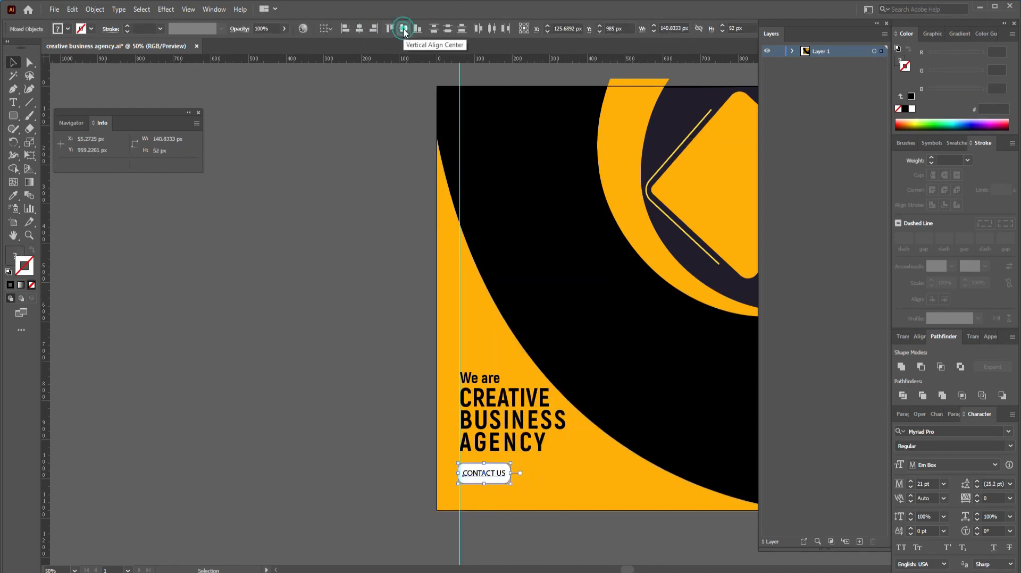
left_click(563, 481)
Step: Select the button and label together and nudge them slightly right
left_click_drag(563, 481, 493, 474)
key("ctrl+plus")
key("ctrl+plus")
key("ctrl+plus")
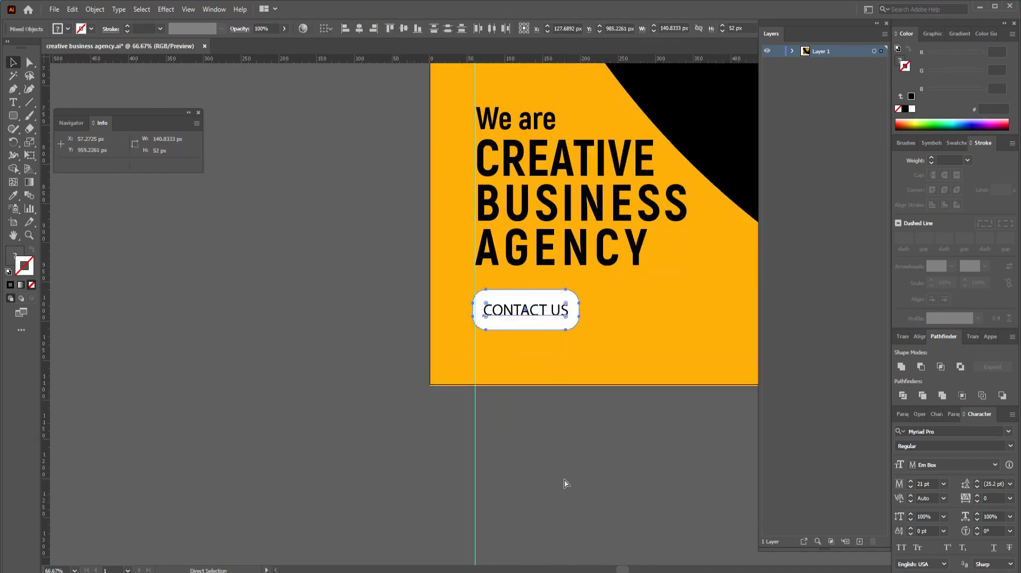
key("Right")
key("Right")
key("Right")
key("Right")
left_click(598, 420)
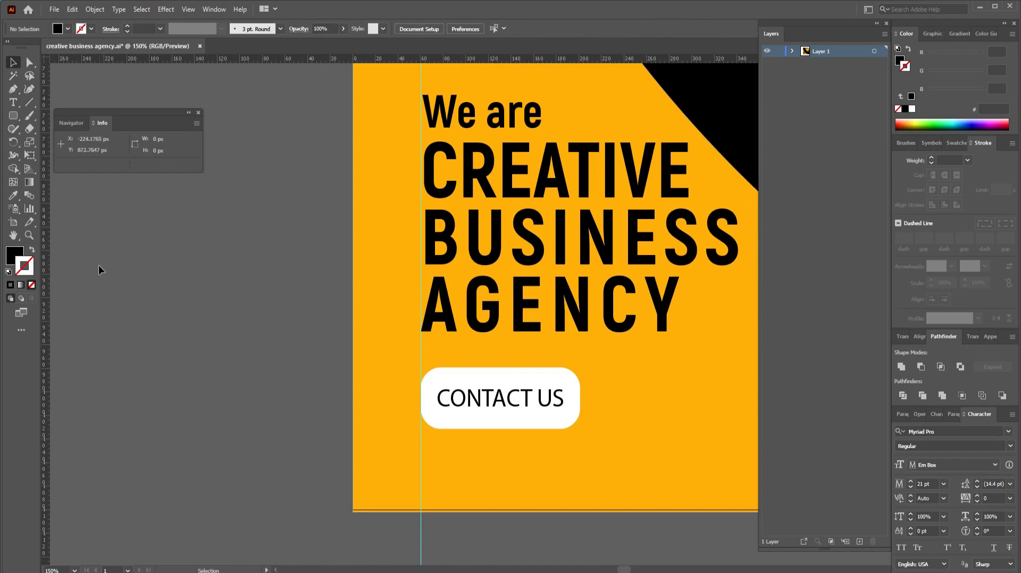
key("t")
key("ctrl+minus")
key("ctrl+minus")
left_click(314, 404)
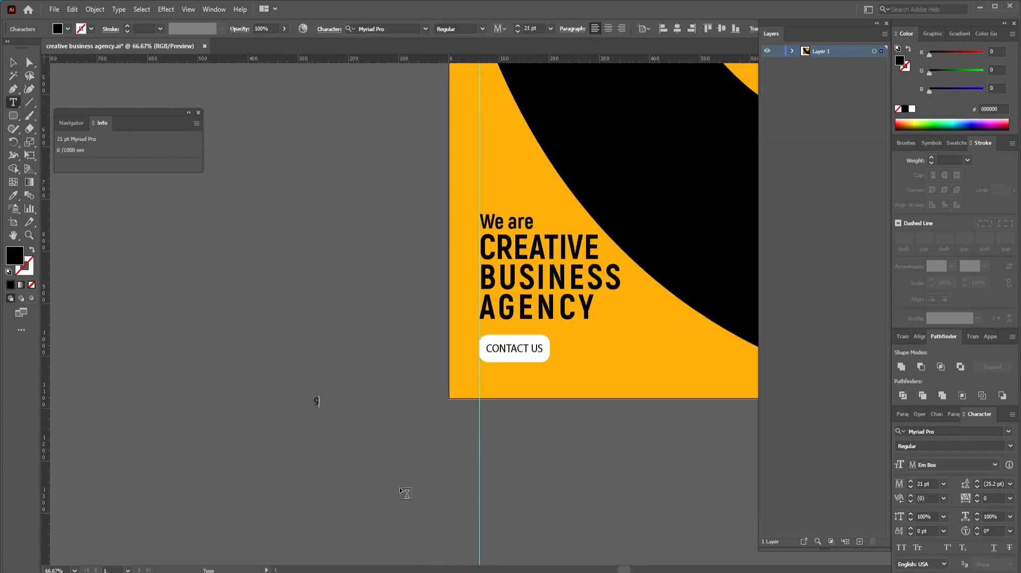
key("Escape")
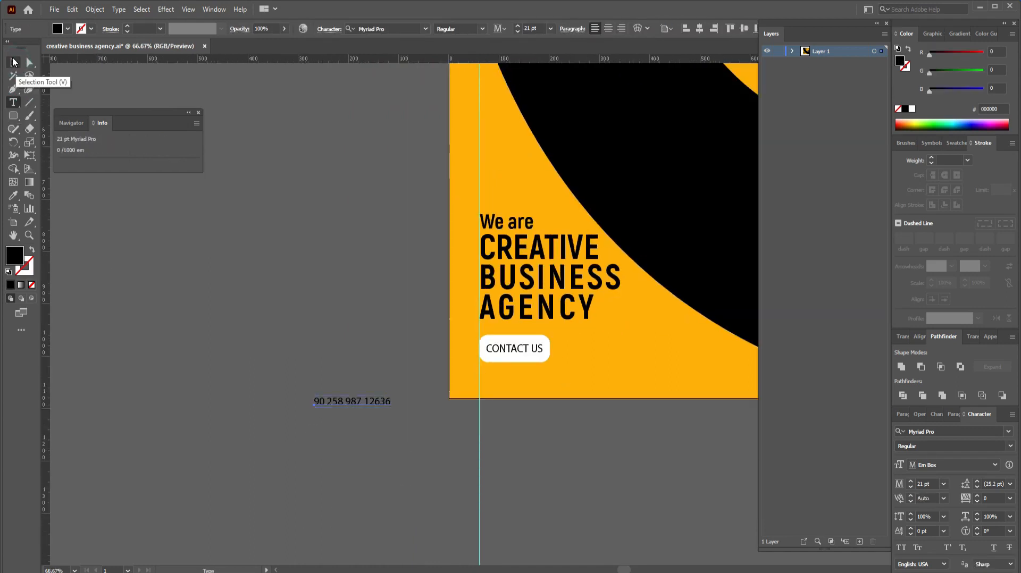
left_click_drag(375, 402, 417, 427, "alt")
left_click(14, 103)
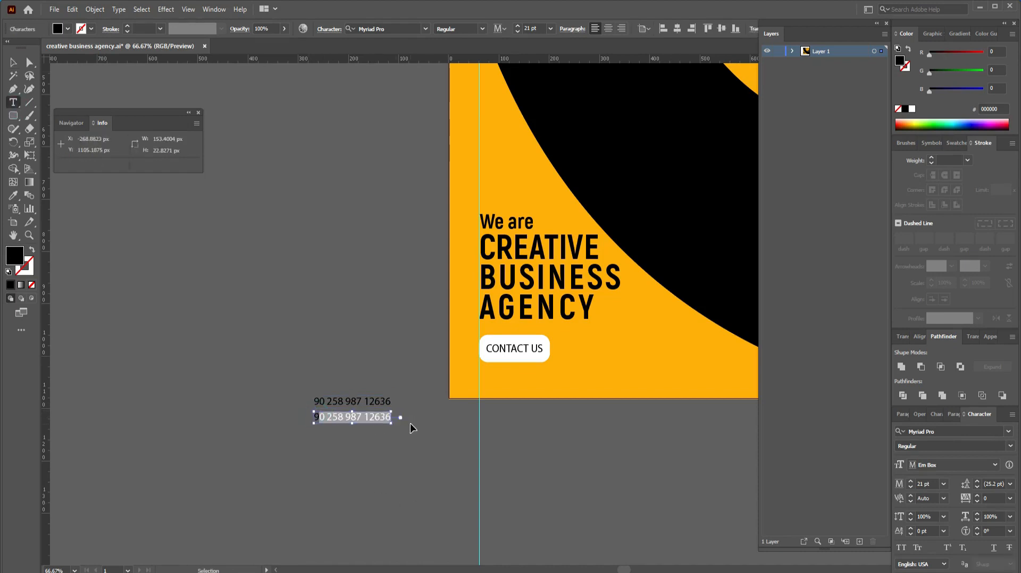
type("www.website.")
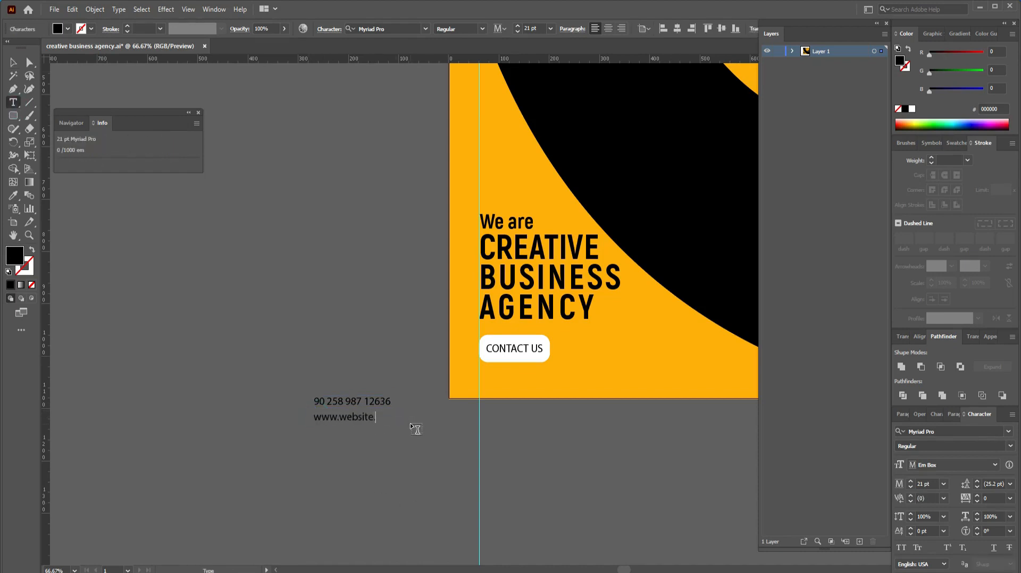
type("com")
key("Escape")
left_click(402, 406)
Step: Place the 19 pt contact details under the heading with the CONTACT US button just below
left_click(379, 404)
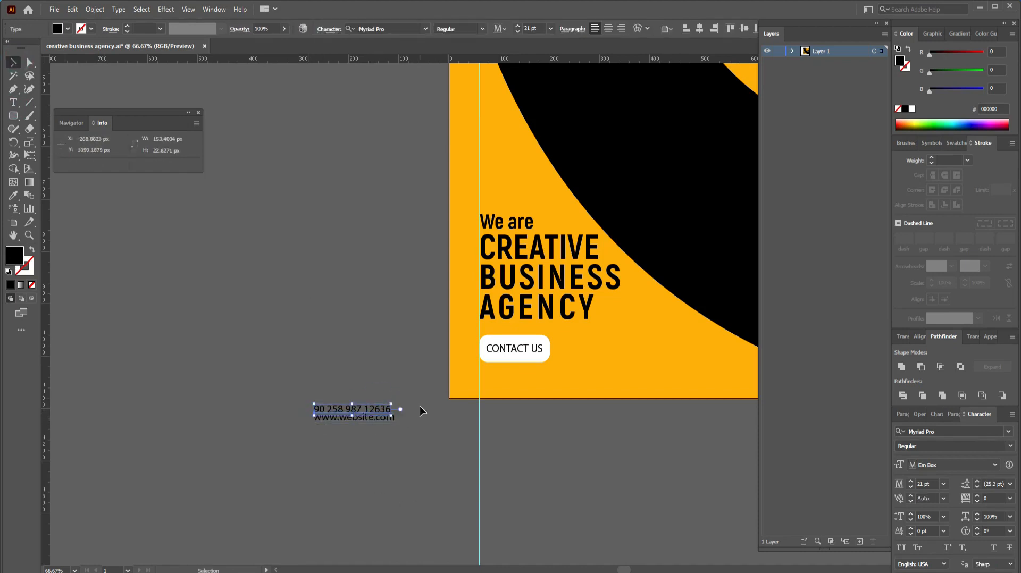
left_click_drag(352, 400, 359, 355)
left_click(509, 320)
left_click_drag(509, 320, 509, 314)
left_click_drag(533, 367, 534, 337)
left_click(517, 32)
left_click(517, 32)
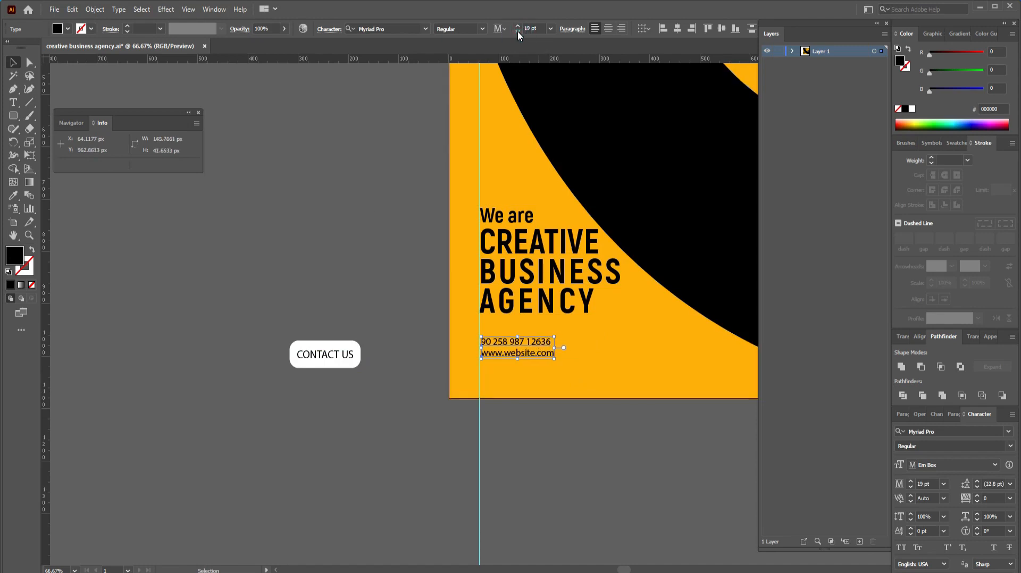
left_click_drag(330, 355, 537, 334)
left_click(537, 346)
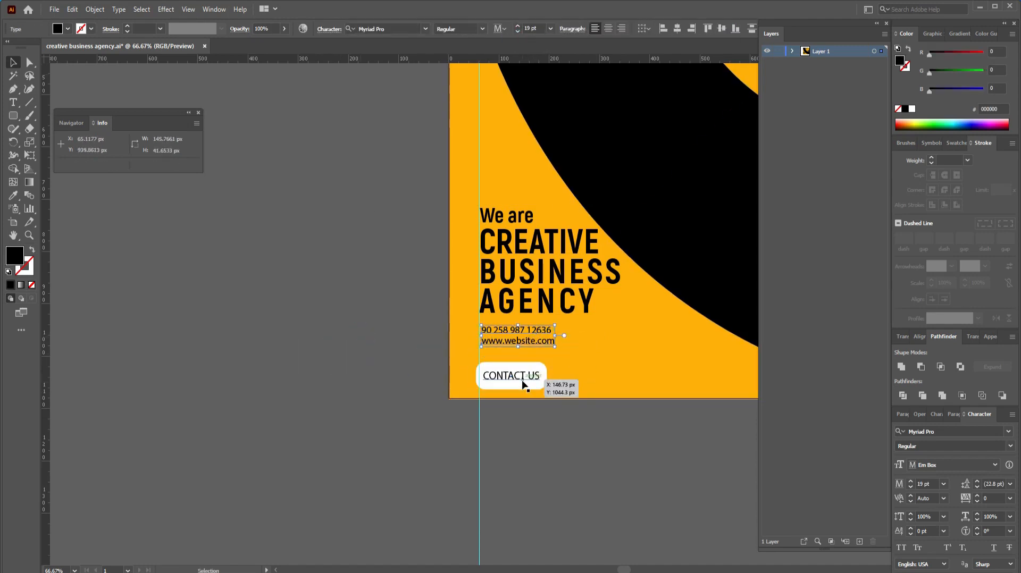
left_click_drag(521, 381, 525, 371)
left_click(566, 327)
Step: Save the poster file and select the orange diamond frame
left_click(537, 346)
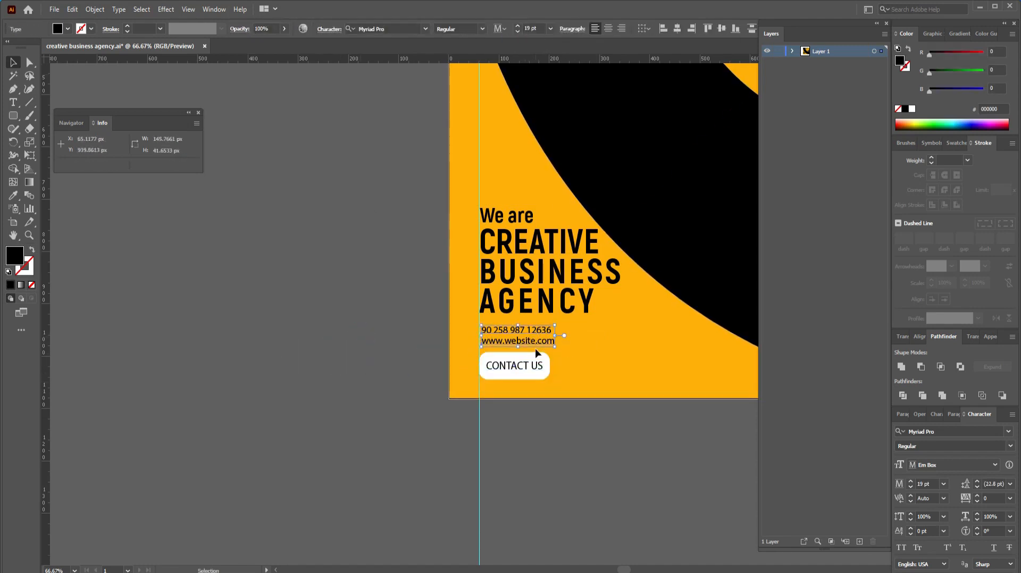
left_click(596, 405)
key("ctrl+s")
left_click_drag(756, 246, 311, 427)
left_click_drag(423, 275, 239, 442)
left_click(264, 332)
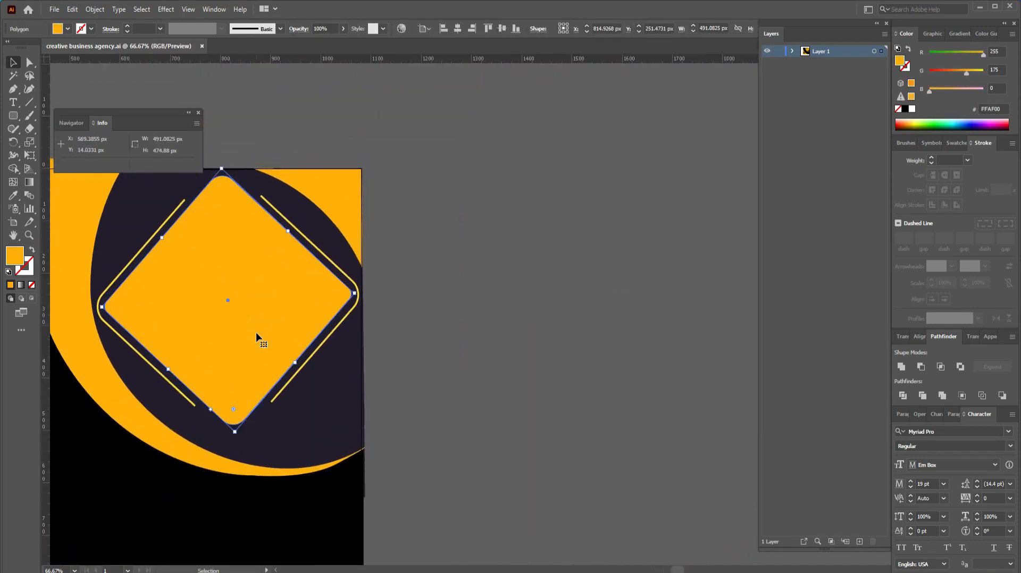
Step: Copy the orange diamond beside the poster, place the group photo over it, and embed the photo
left_click_drag(257, 337, 614, 338)
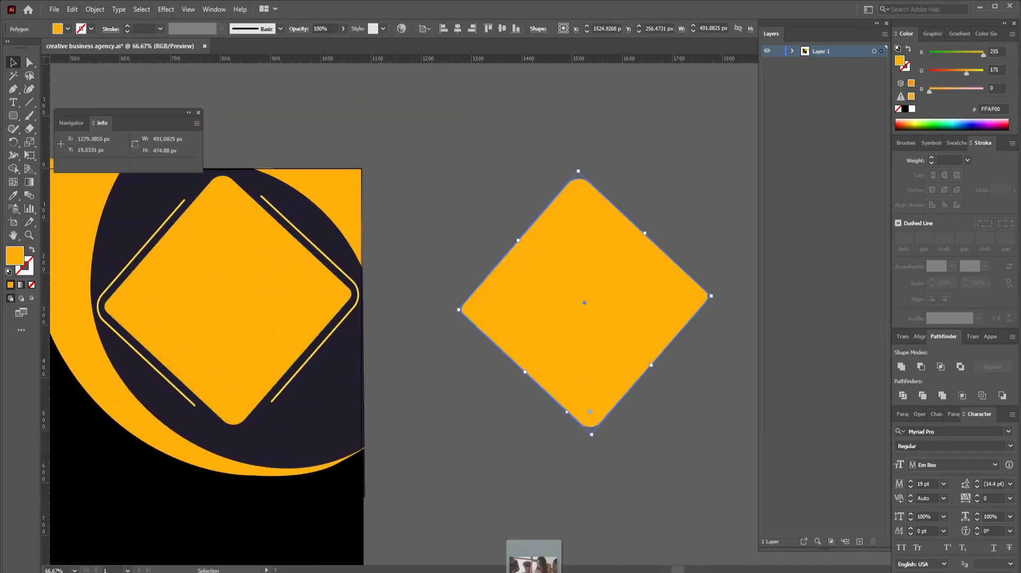
left_click_drag(534, 557, 585, 329)
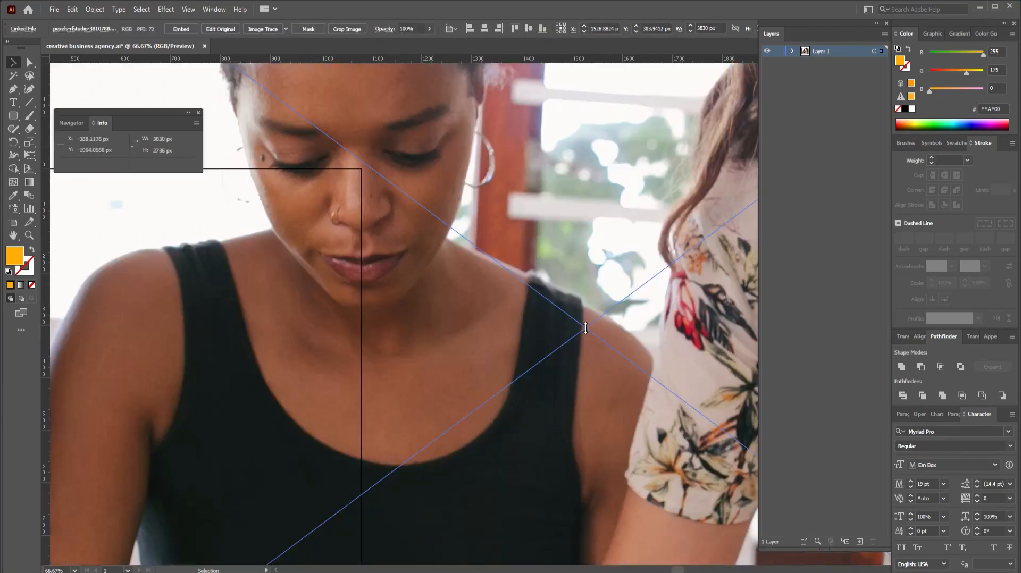
key("ctrl+minus")
key("ctrl+minus")
key("ctrl+minus")
key("ctrl+minus")
key("ctrl+minus")
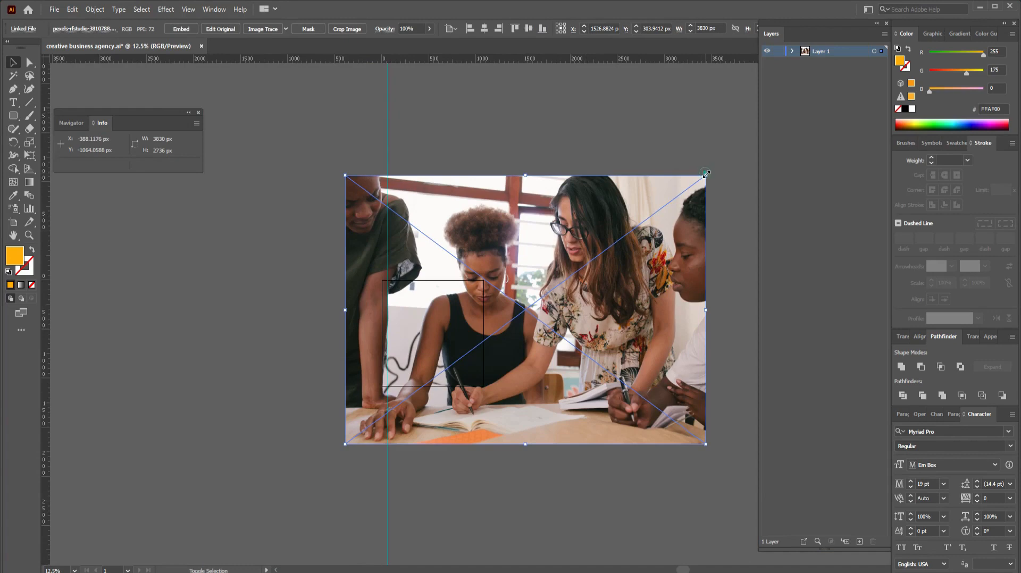
left_click_drag(706, 173, 646, 283)
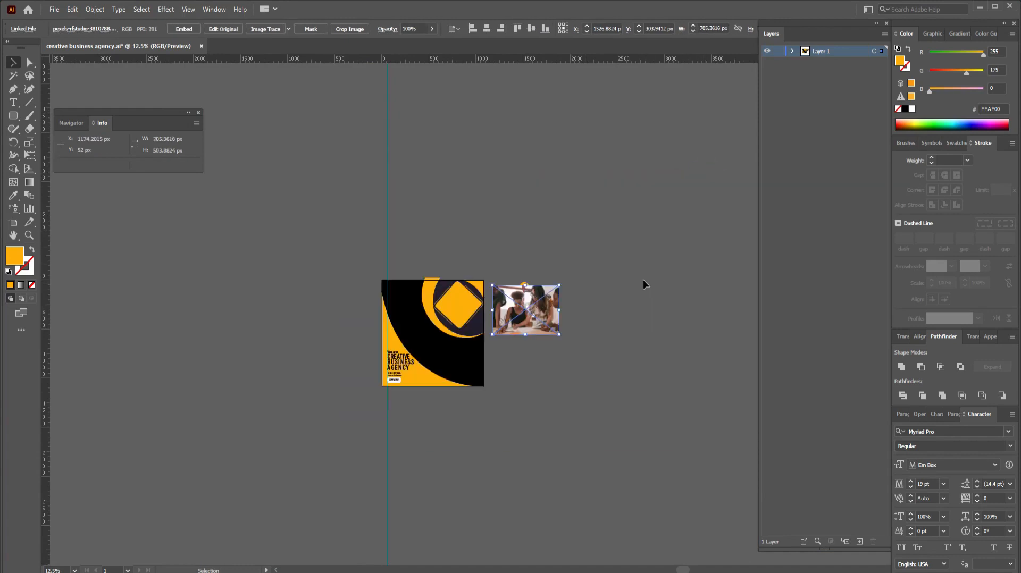
left_click(184, 30)
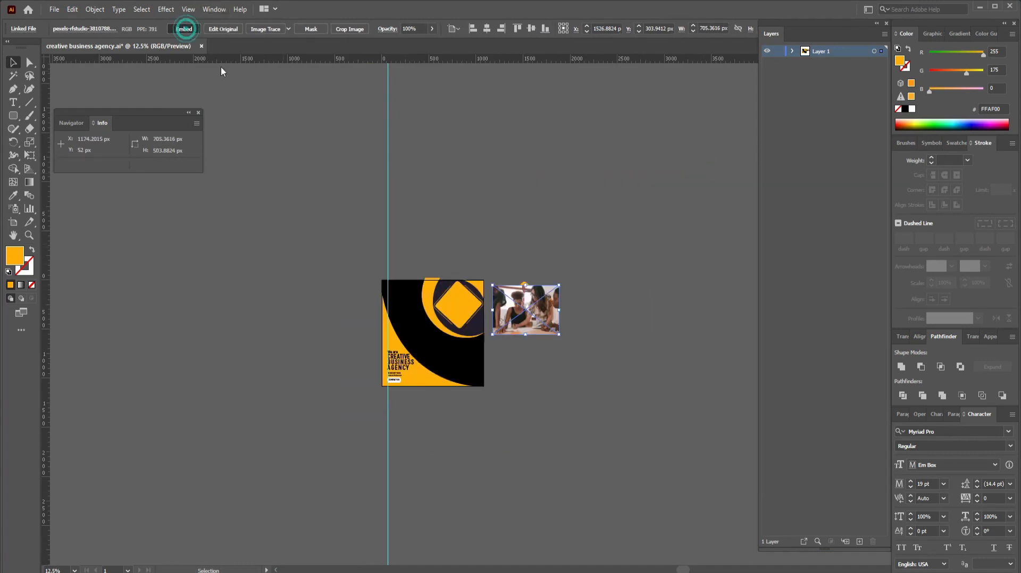
Step: Bring the diamond copy in front of the photo and shift it across the photo
left_click(675, 342)
key("ctrl+plus")
key("ctrl+plus")
key("ctrl+plus")
key("ctrl+plus")
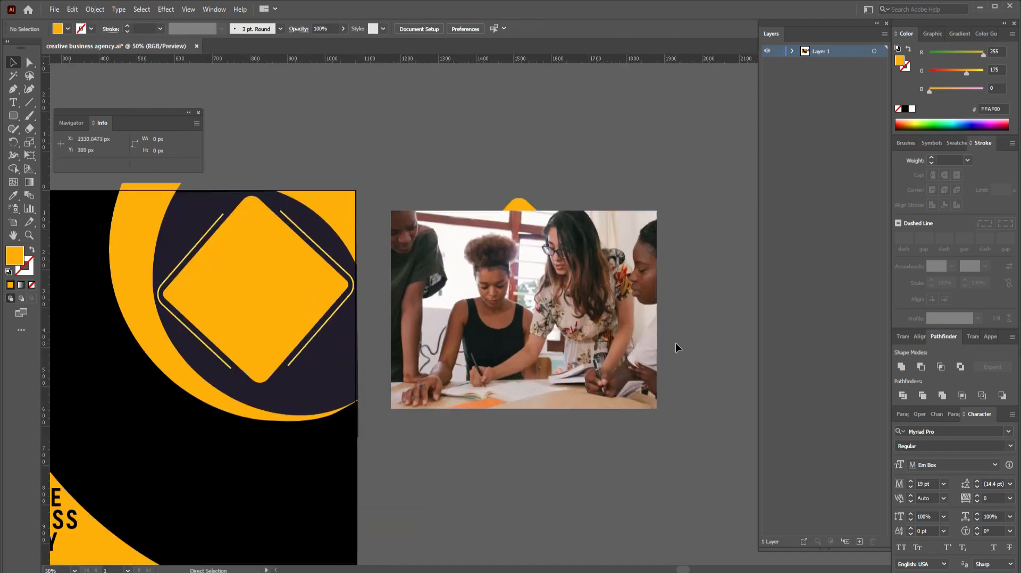
left_click(513, 205)
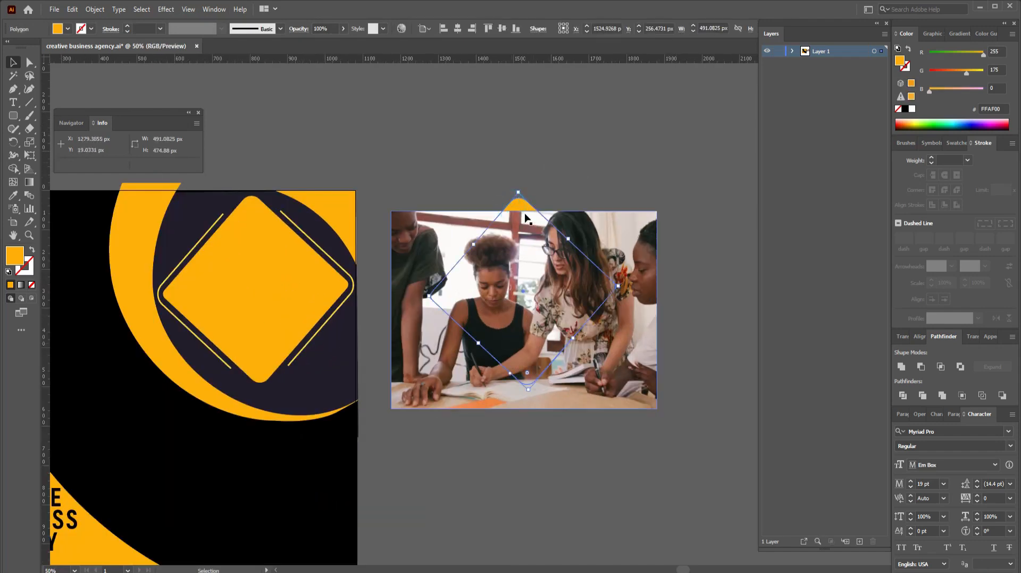
right_click(521, 207)
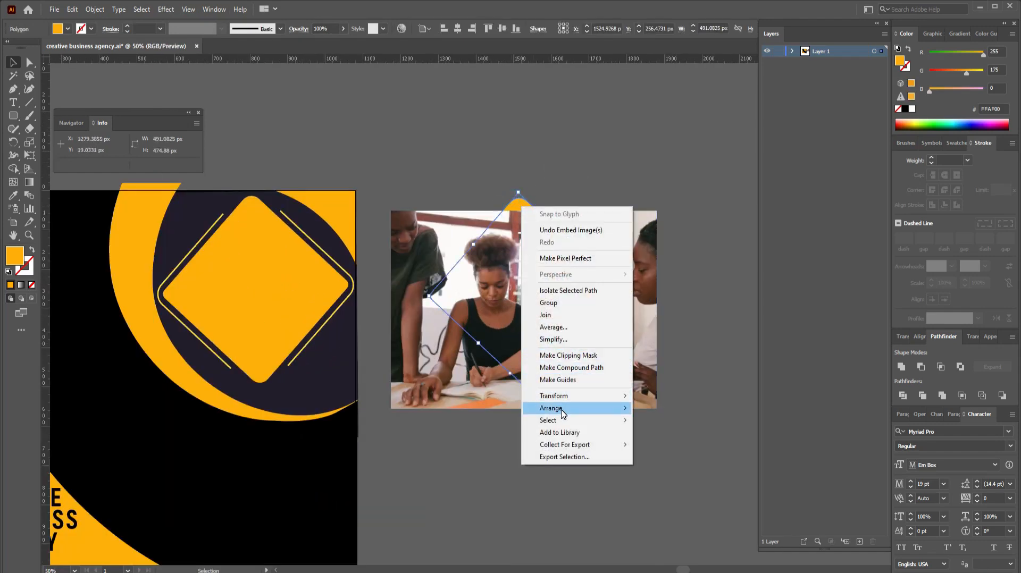
mouse_move(564, 409)
left_click(649, 408)
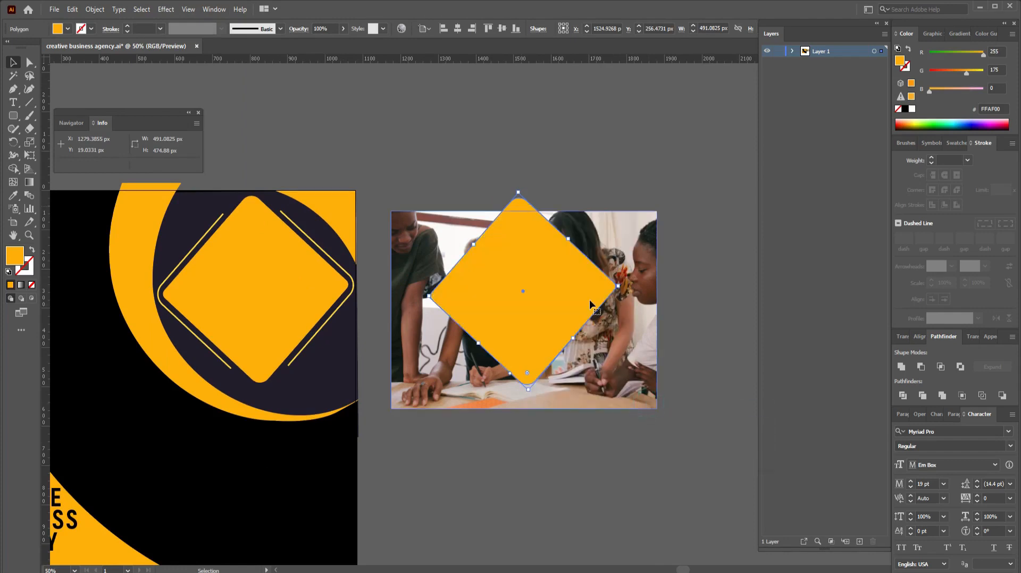
left_click_drag(566, 285, 585, 292)
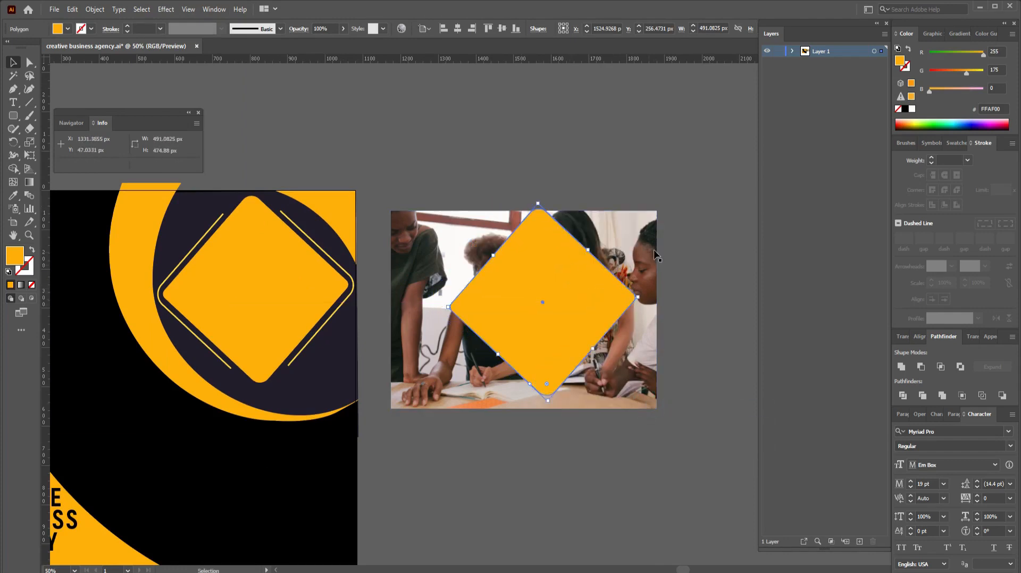
Step: Scale the photo to about 715 × 498 px behind the diamond
left_click(654, 241)
left_click_drag(660, 209, 642, 228)
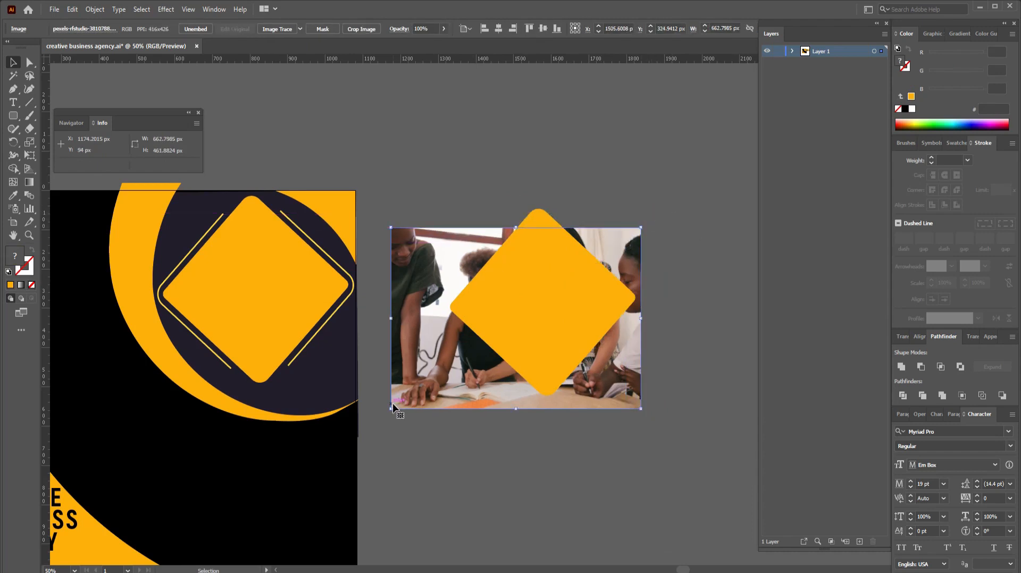
left_click_drag(391, 410, 401, 403)
left_click_drag(573, 308, 566, 317)
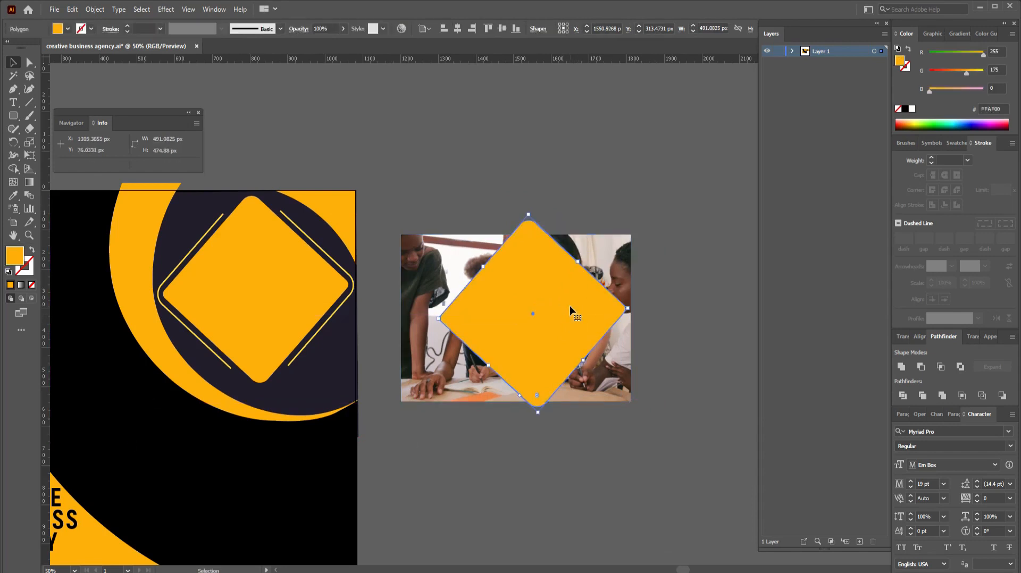
left_click(626, 246)
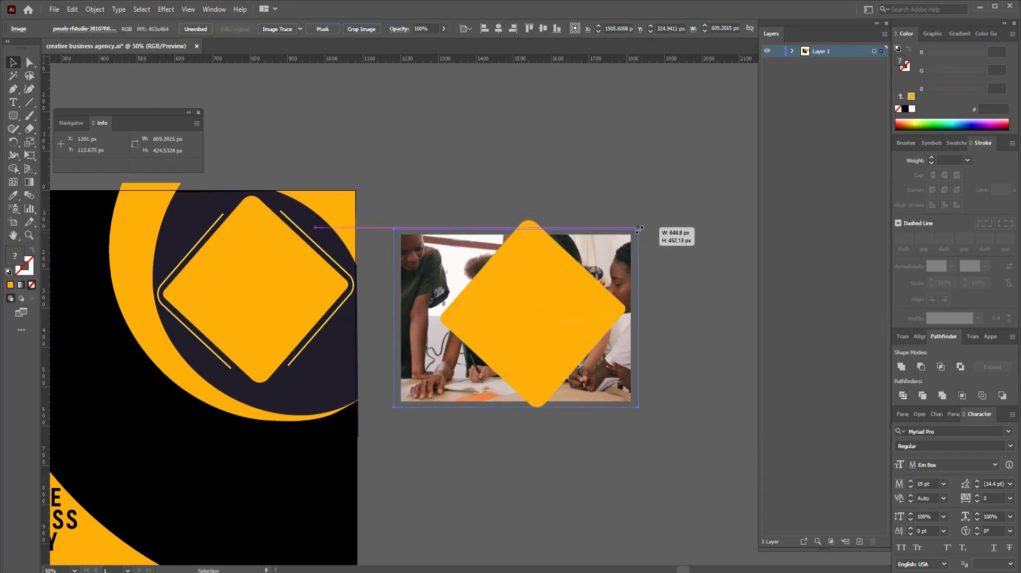
left_click_drag(631, 235, 638, 229)
left_click_drag(516, 229, 518, 224)
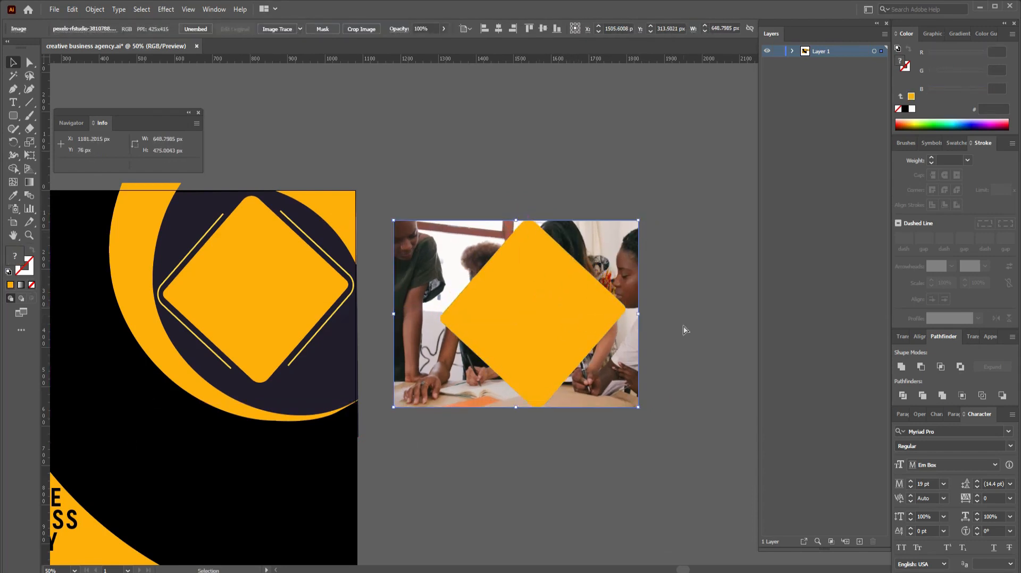
key("ctrl+z")
left_click_drag(638, 230, 650, 215)
Step: Shorten the photo's bottom edge and clip the photo to the diamond shape
key("ctrl+minus")
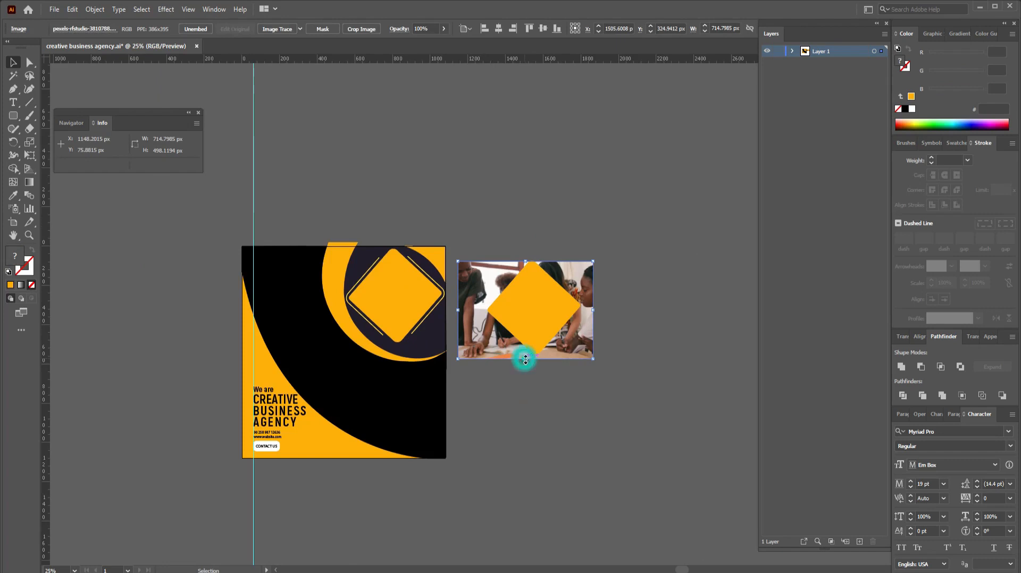
left_click_drag(525, 360, 529, 314)
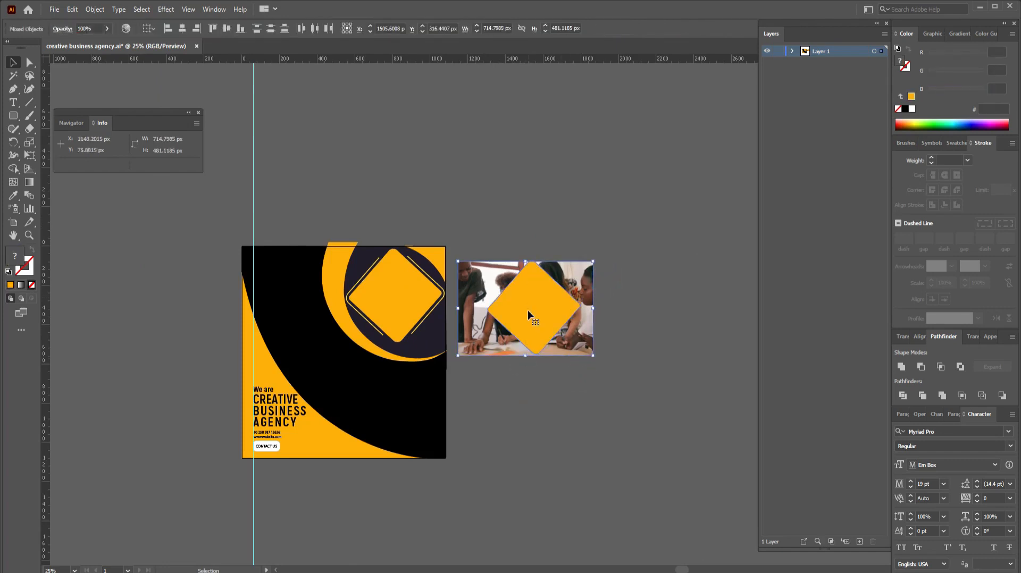
right_click(529, 315)
left_click(564, 406)
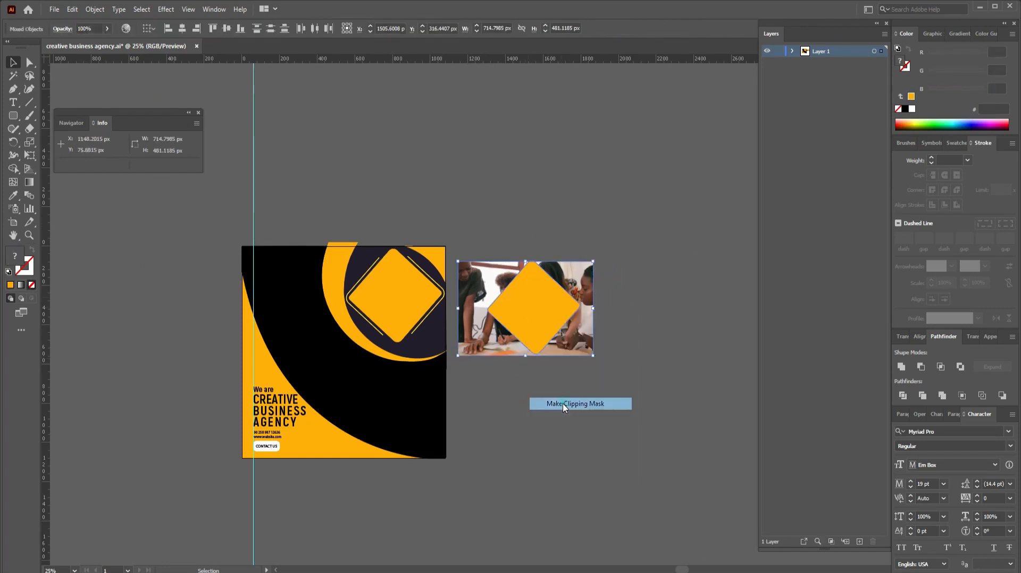
Step: Move the clipped photo group into the diamond frame at the poster's top right
left_click(562, 403)
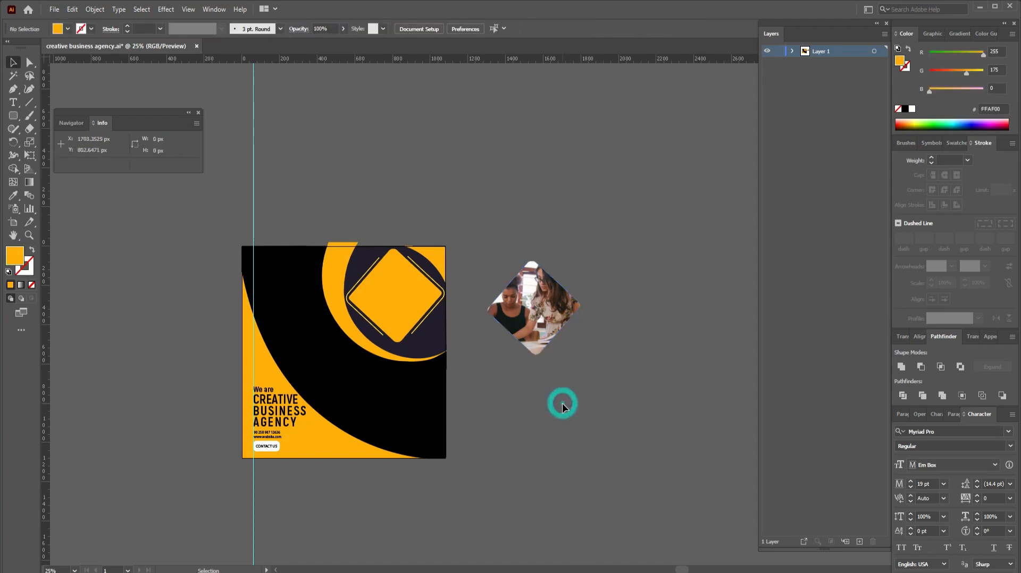
left_click(541, 309)
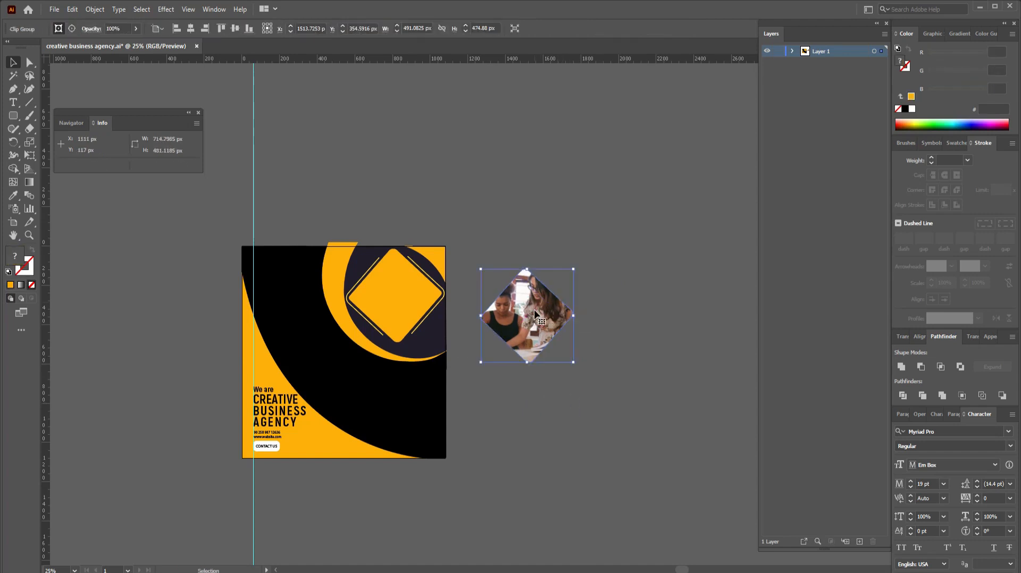
key("ctrl+equal")
key("ctrl+equal")
key("ctrl+equal")
left_click_drag(535, 311, 247, 332)
left_click(663, 384)
left_click(490, 339)
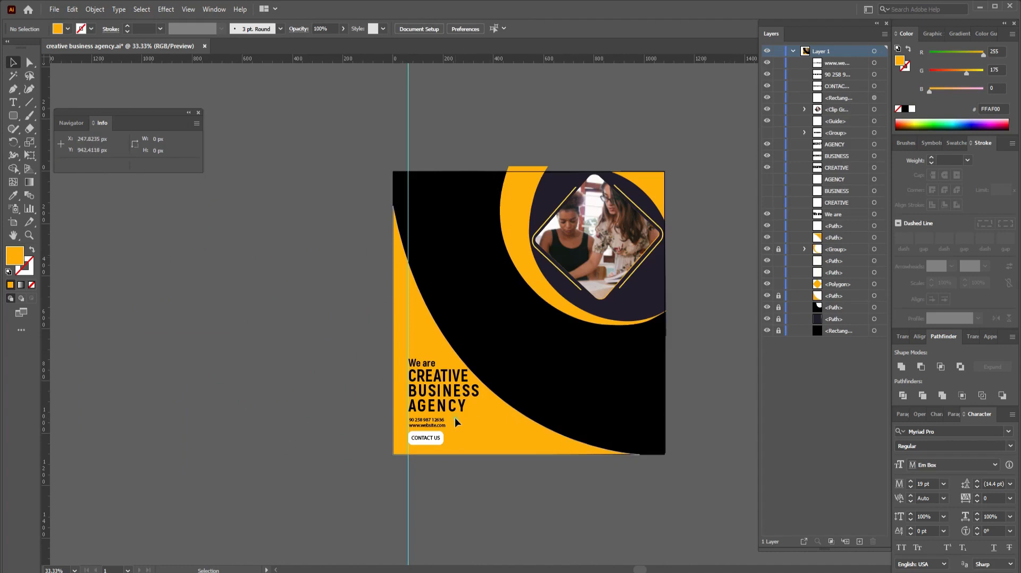
Step: Move the phone, website and CONTACT US button off the artboard to the left
left_click(432, 441)
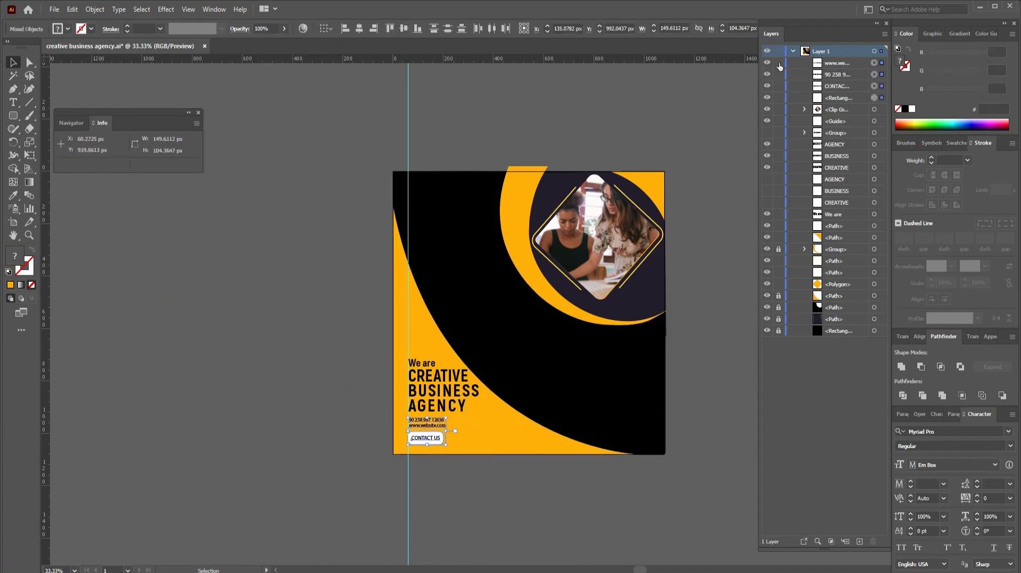
left_click(793, 51)
left_click(675, 375)
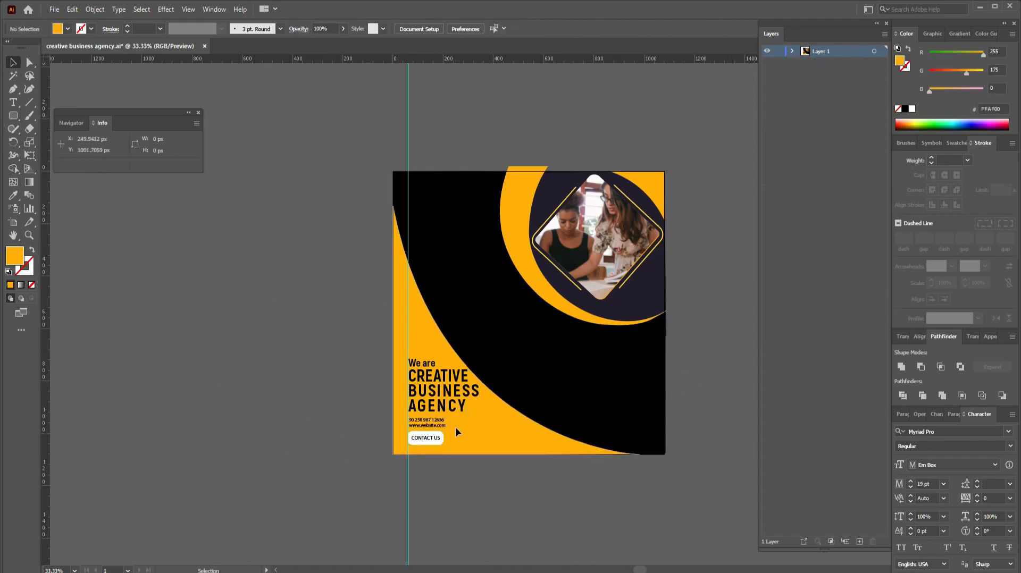
left_click_drag(427, 447, 281, 440)
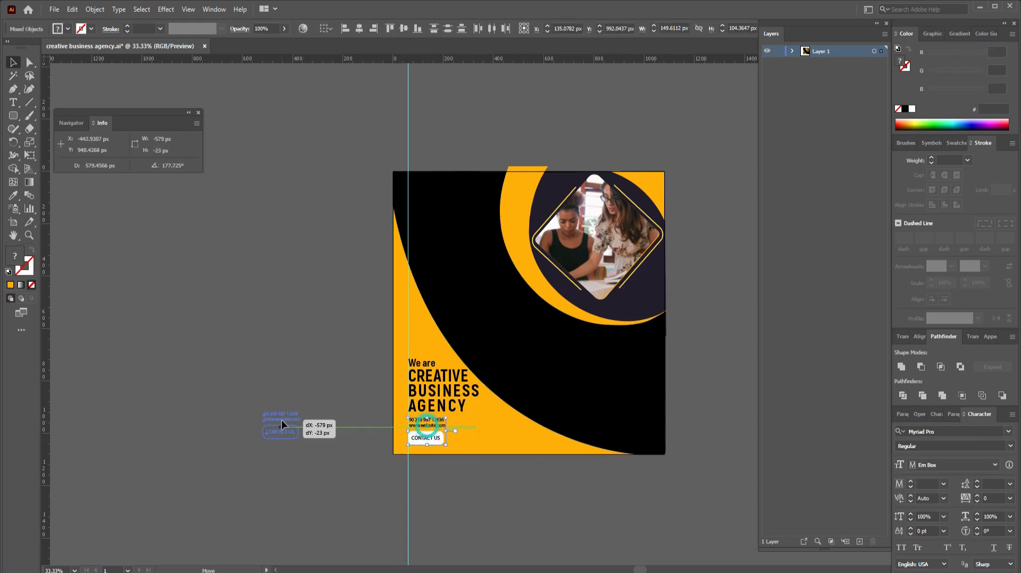
Step: Nudge the four headline lines slightly lower
left_click_drag(431, 349, 432, 423)
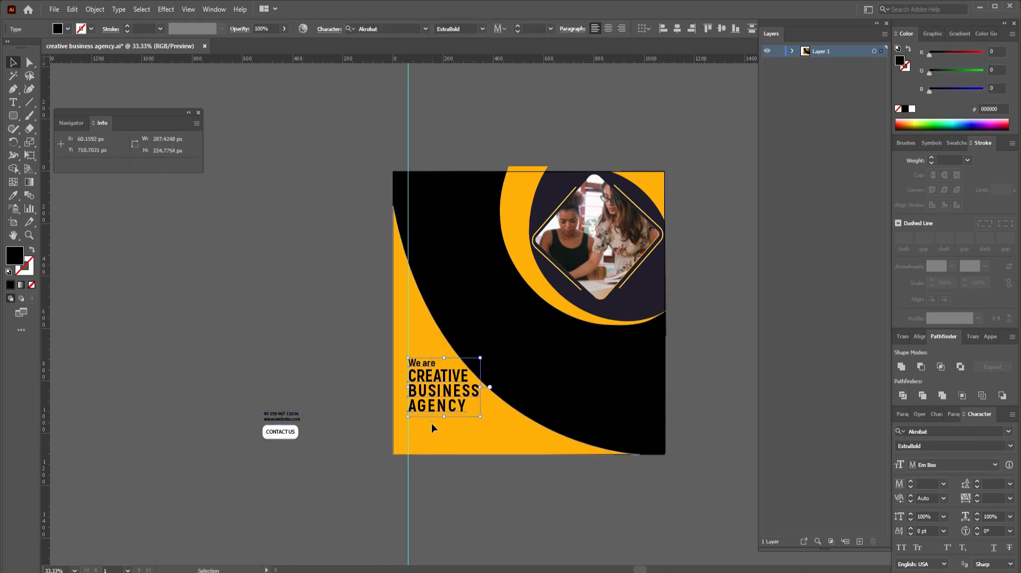
key("Down")
key("Down")
key("Down")
key("Down")
key("Down")
key("Down")
key("Down")
key("Down")
key("Down")
key("Down")
key("Down")
key("Down")
key("Down")
key("Down")
key("Down")
key("Down")
key("Down")
key("Down")
key("Down")
key("Down")
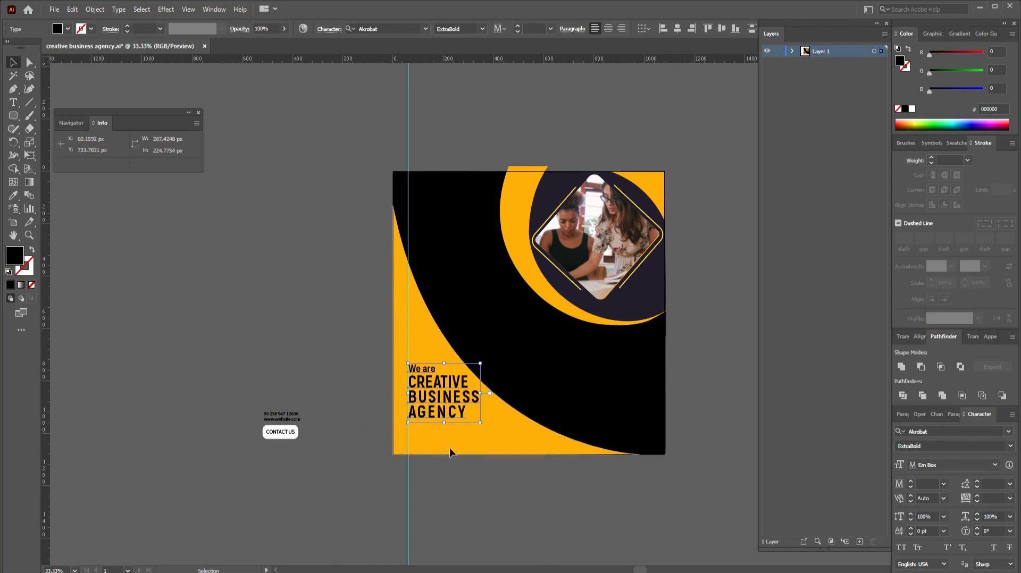
left_click(517, 497)
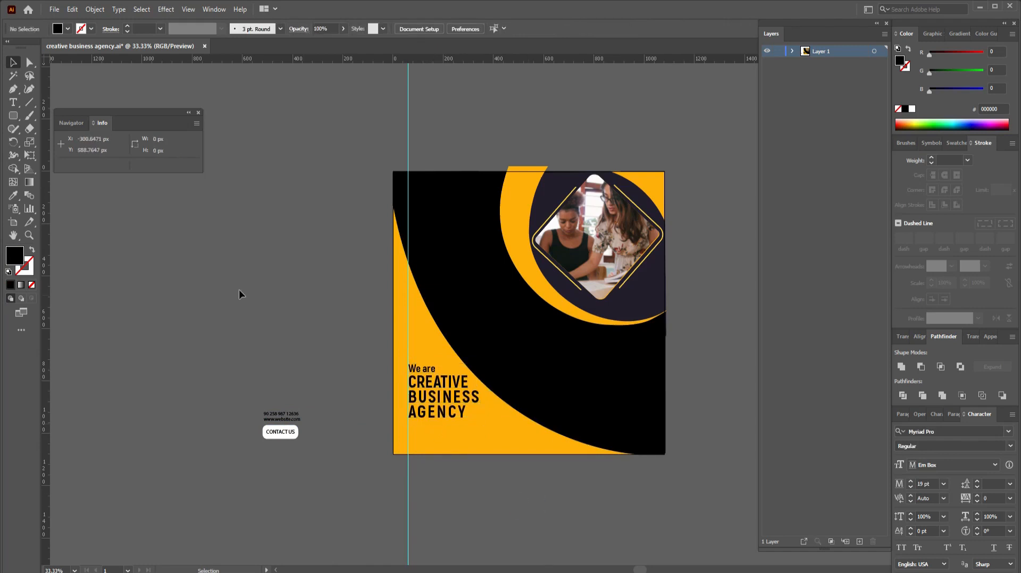
left_click_drag(17, 114, 53, 114)
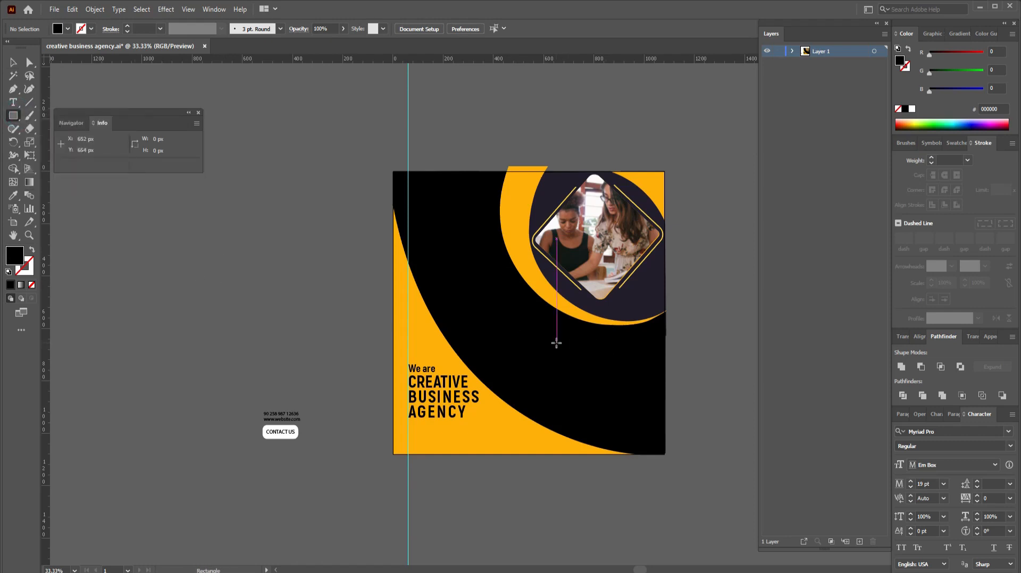
Step: Draw a rectangle below the photo frame and fill it with white Lorem ipsum area text
left_click_drag(557, 344, 654, 388)
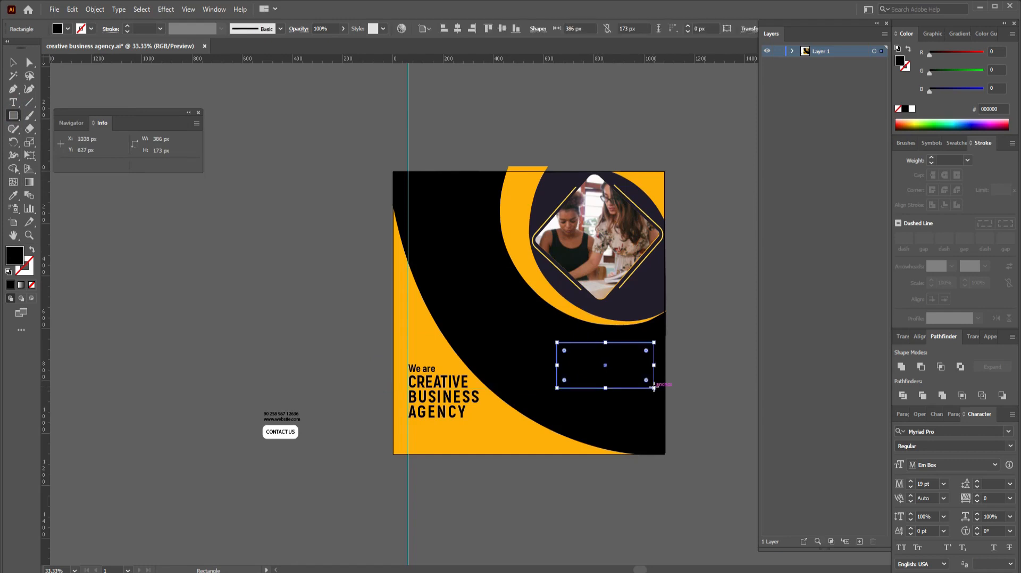
left_click(32, 249)
left_click_drag(14, 105, 59, 128)
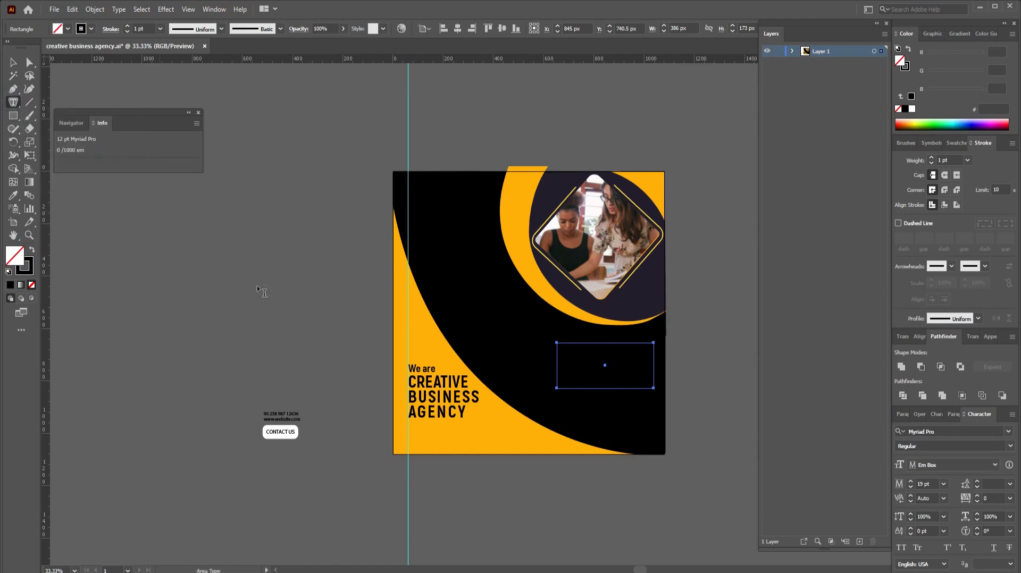
left_click(570, 351)
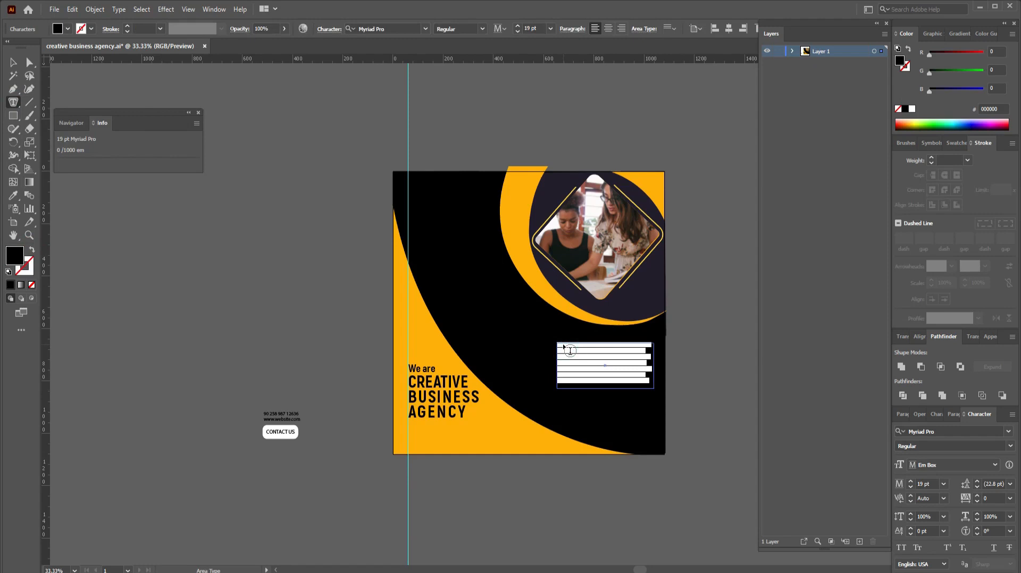
left_click(68, 30)
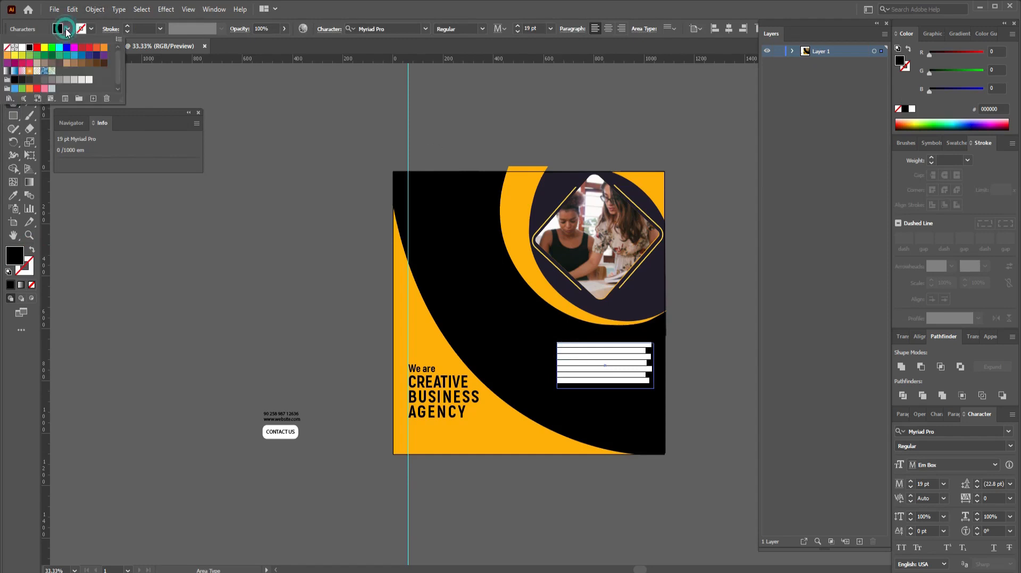
left_click(24, 48)
left_click(311, 250)
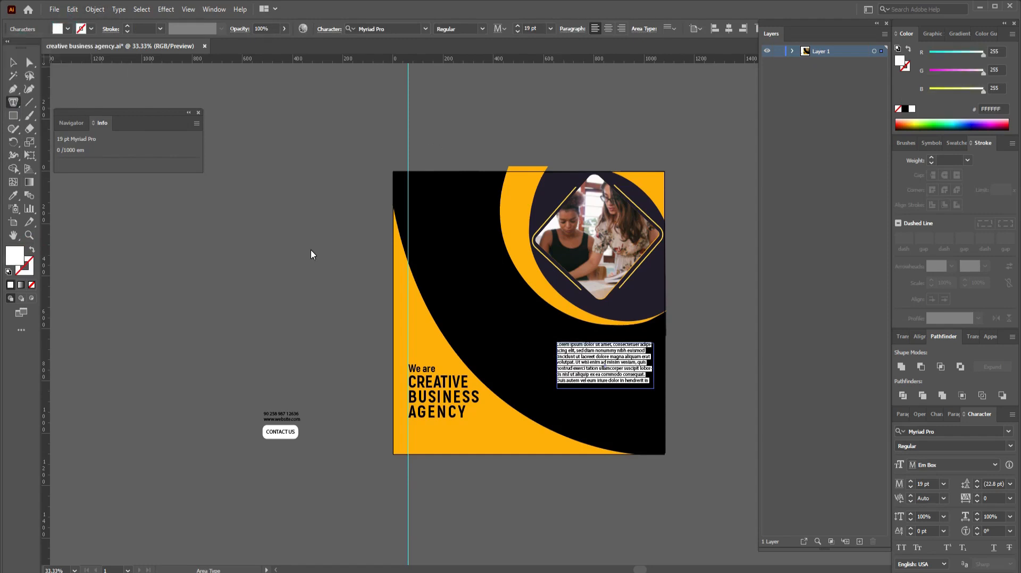
left_click(12, 63)
left_click(721, 405)
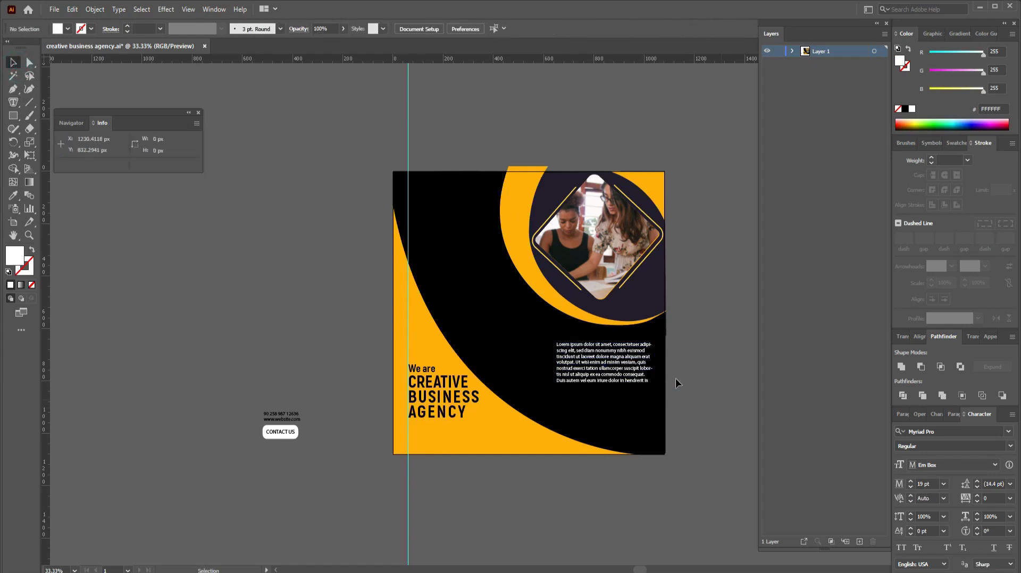
Step: Right-align the Lorem ipsum body text
left_click(637, 374)
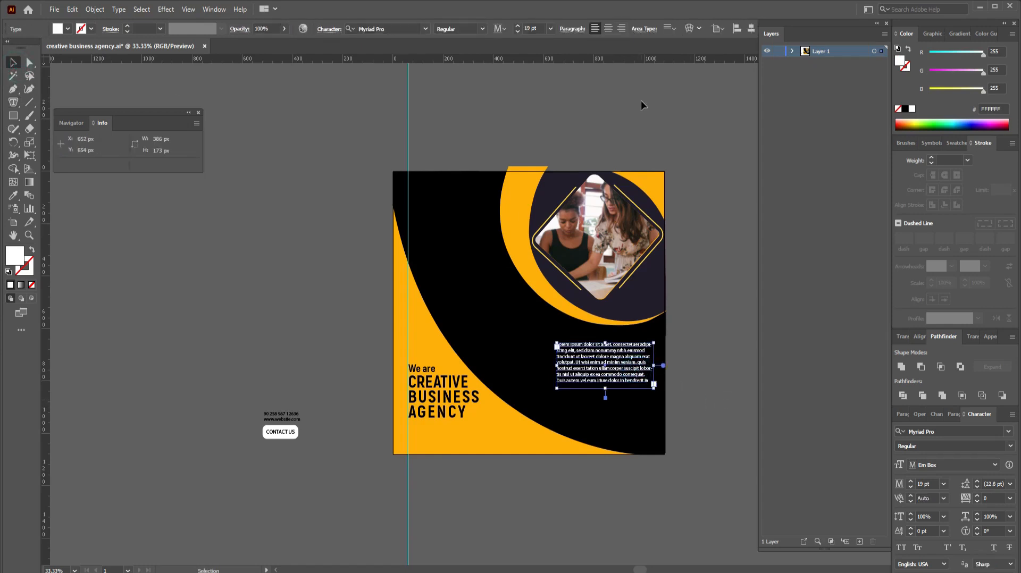
left_click(622, 29)
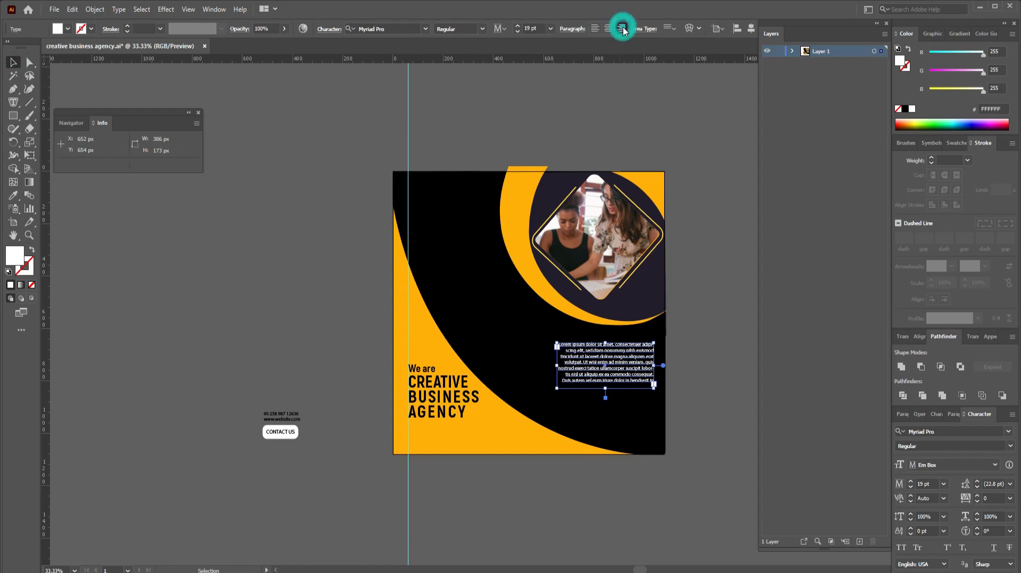
left_click(704, 368)
Step: Raise the body text's tracking to 24 in the Character panel
left_click(634, 370)
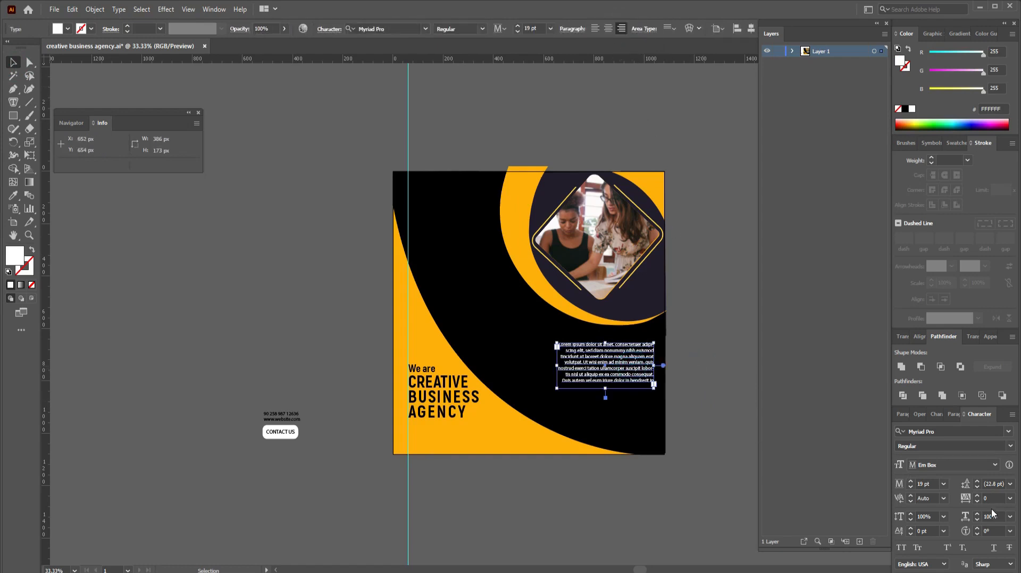
left_click(978, 495)
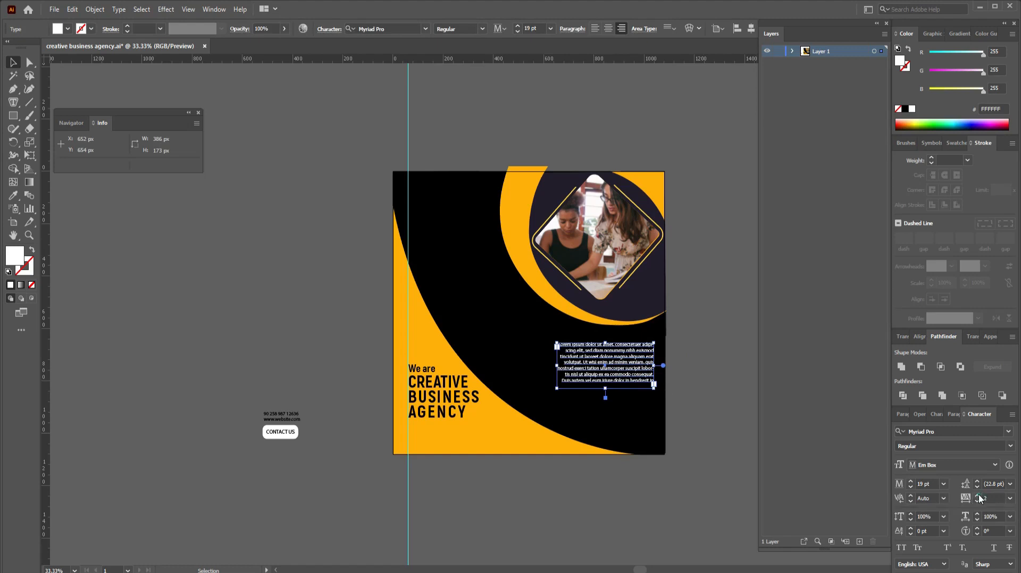
left_click(979, 495)
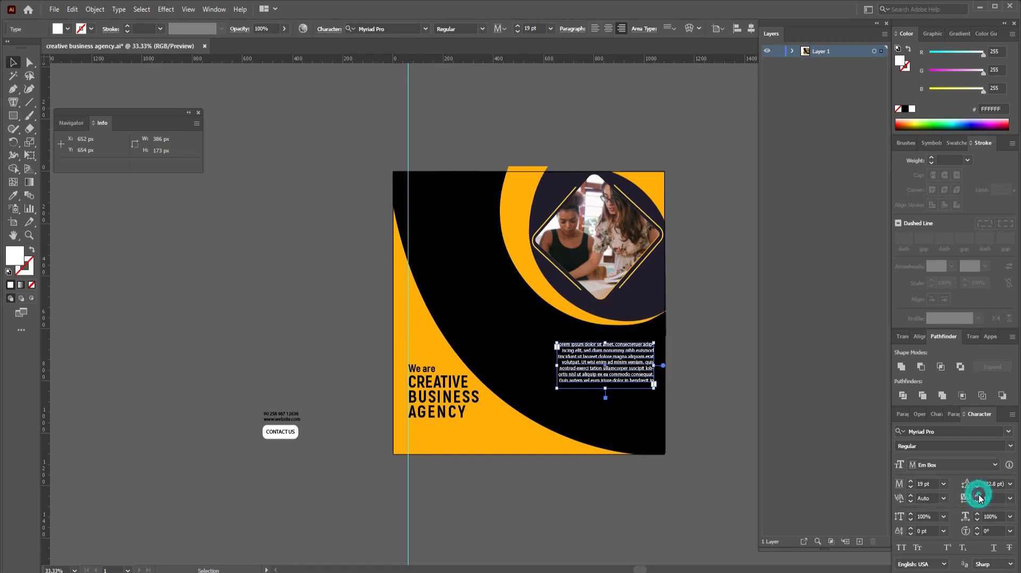
left_click(978, 496)
left_click(979, 496)
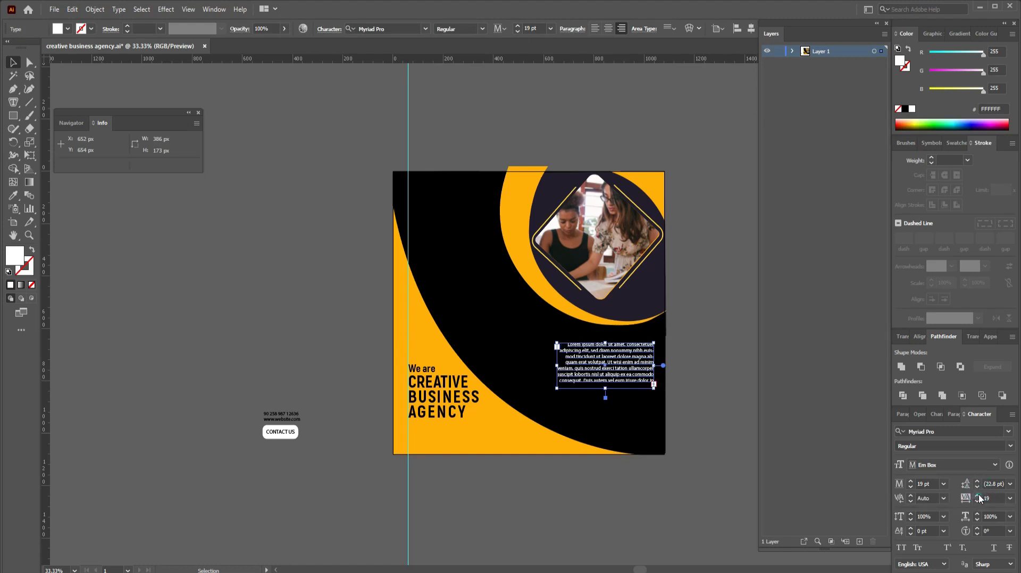
left_click(979, 496)
left_click(979, 496)
left_click(1009, 499)
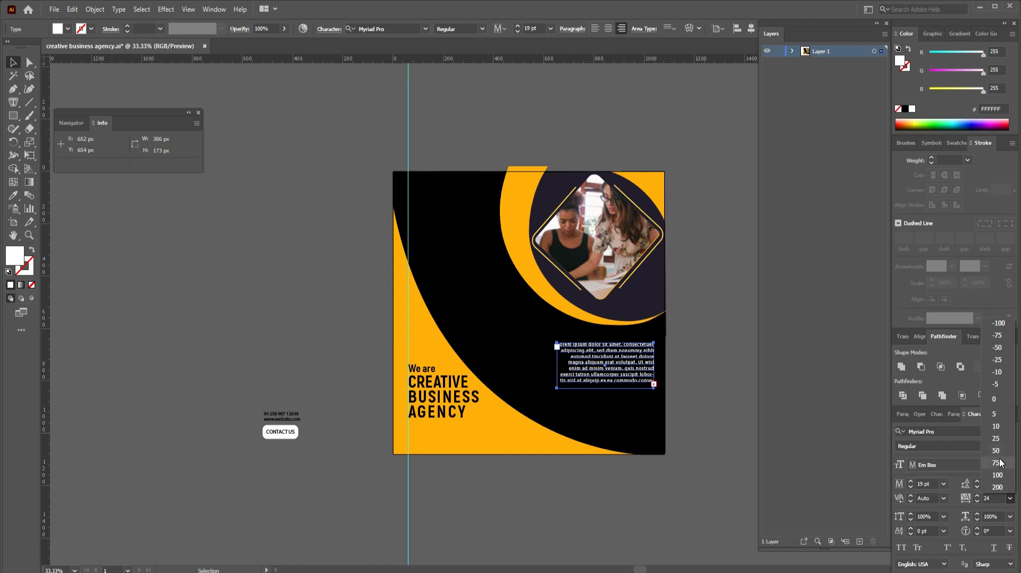
Step: Set the body text's tracking to 75 and widen its frame to 430×239 px
left_click(1001, 463)
left_click(654, 384)
left_click(655, 384)
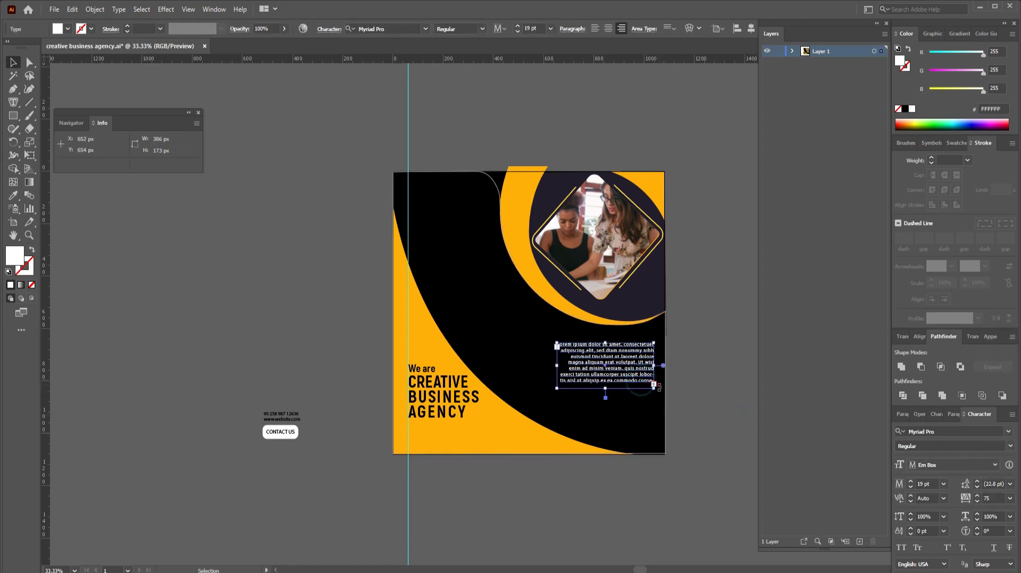
left_click_drag(658, 387, 661, 400)
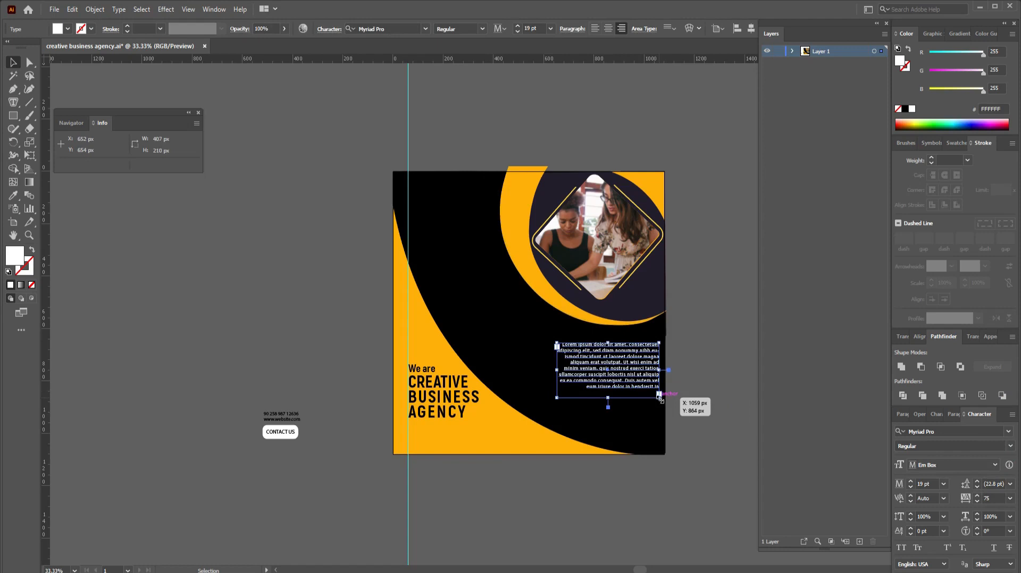
left_click_drag(556, 397, 552, 409)
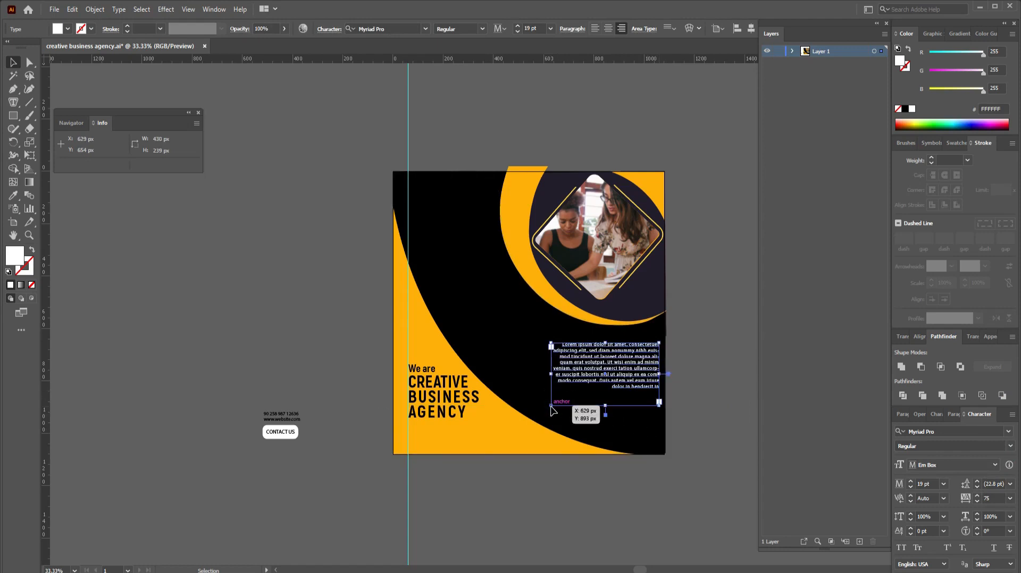
left_click_drag(552, 409, 551, 410)
Step: Centre-align the body paragraph
left_click(609, 29)
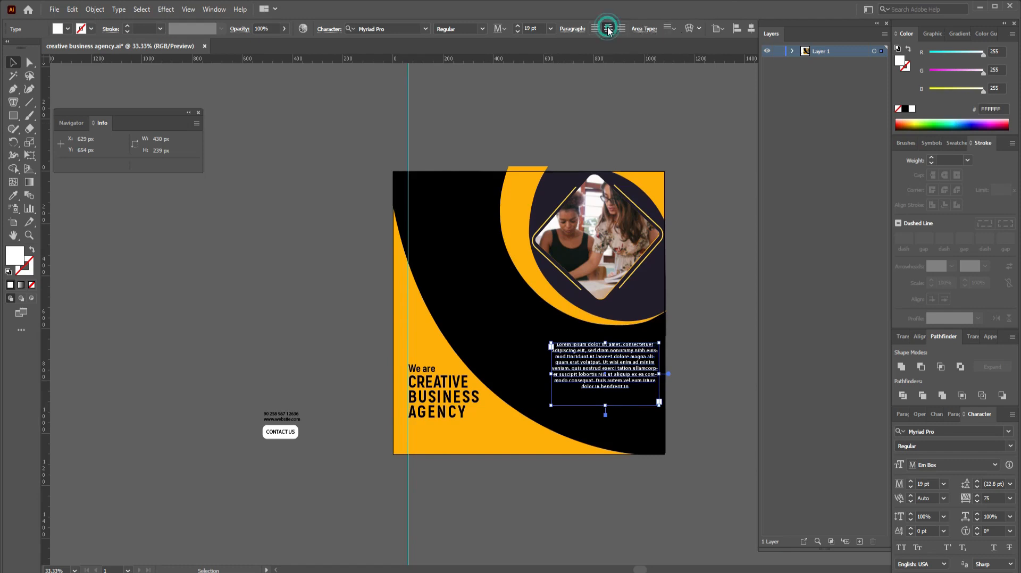
left_click(731, 377)
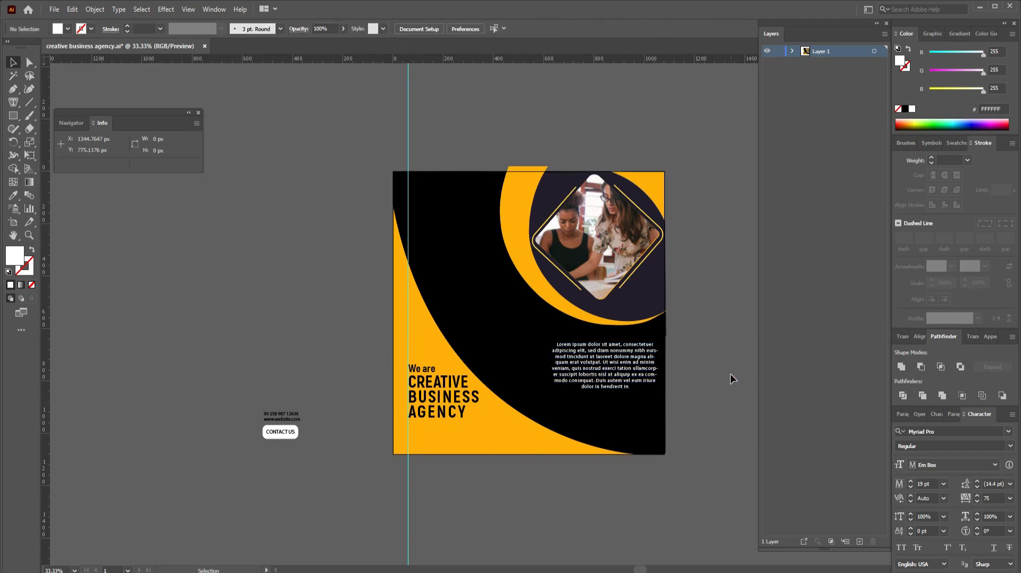
left_click(620, 376)
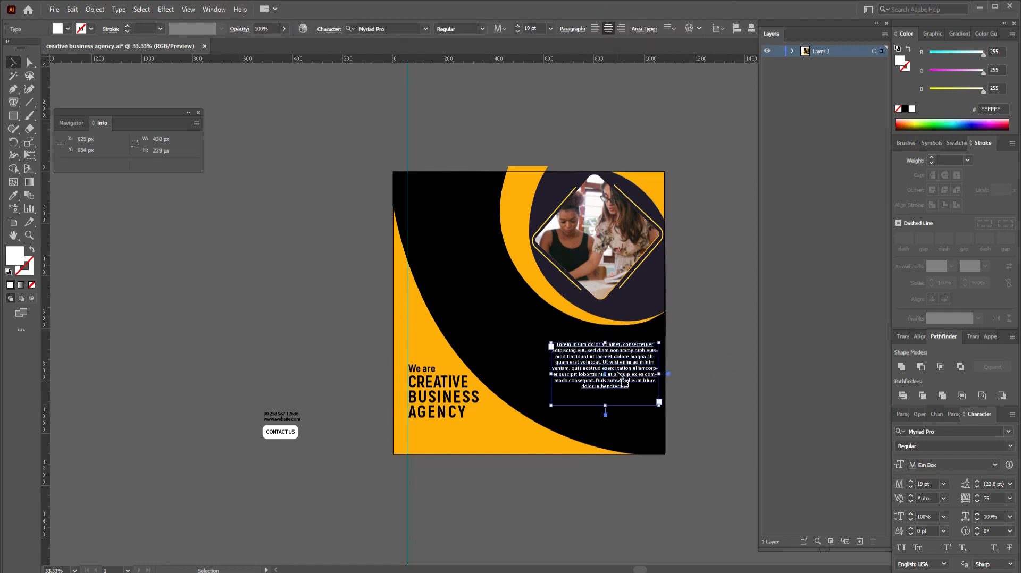
Step: Eyedrop the artwork's orange onto the body paragraph
key("i")
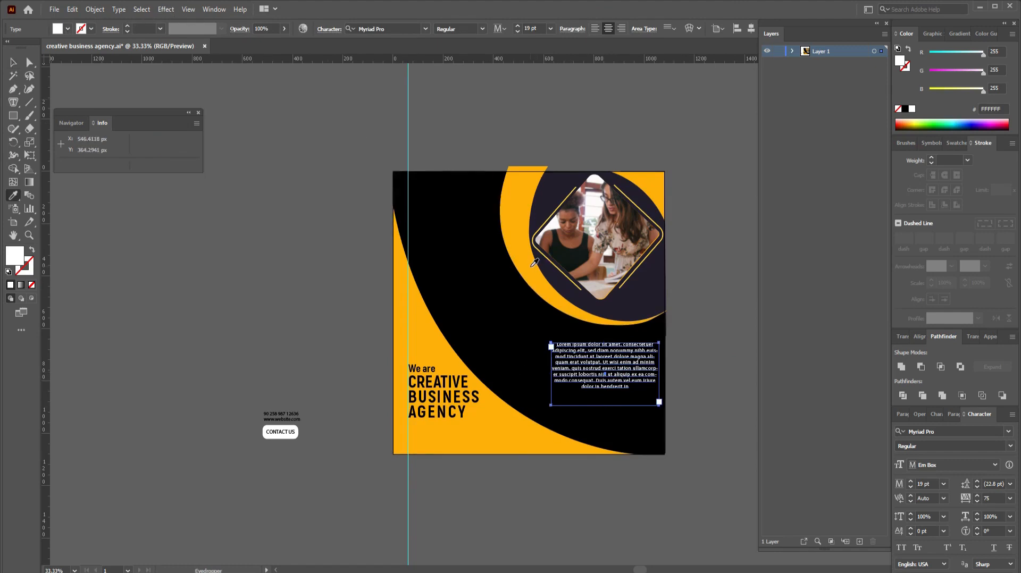
left_click(535, 263)
key("v")
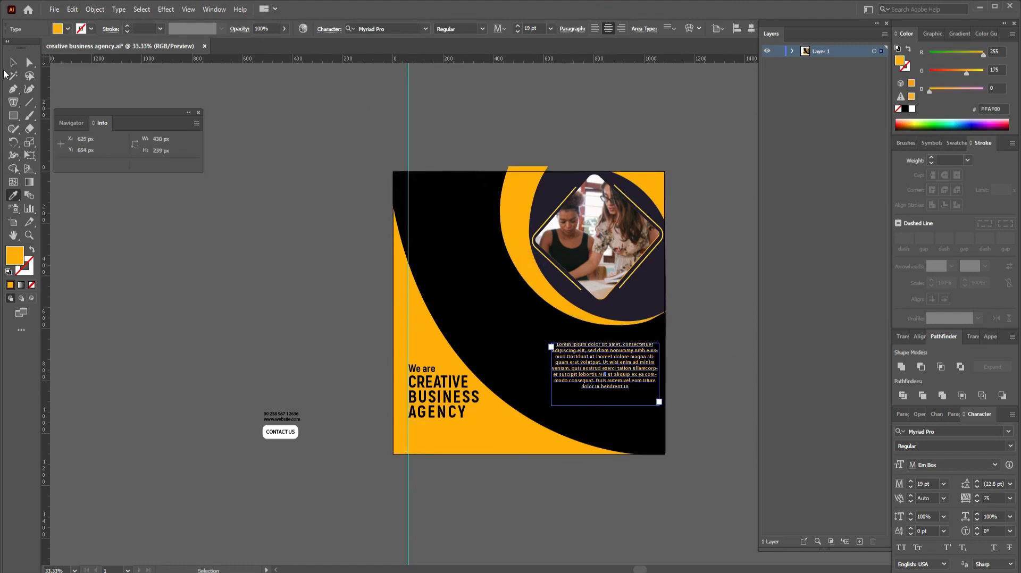
left_click(305, 140)
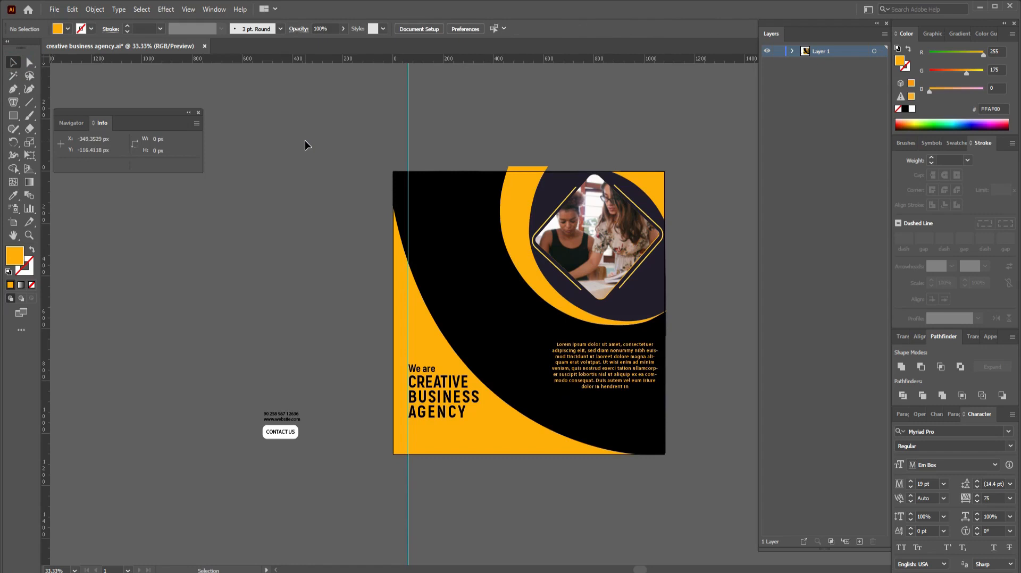
Step: Move the phone, website and Contact Us button below the paragraph and colour them orange
key("ctrl+equal")
left_click_drag(643, 281, 637, 238)
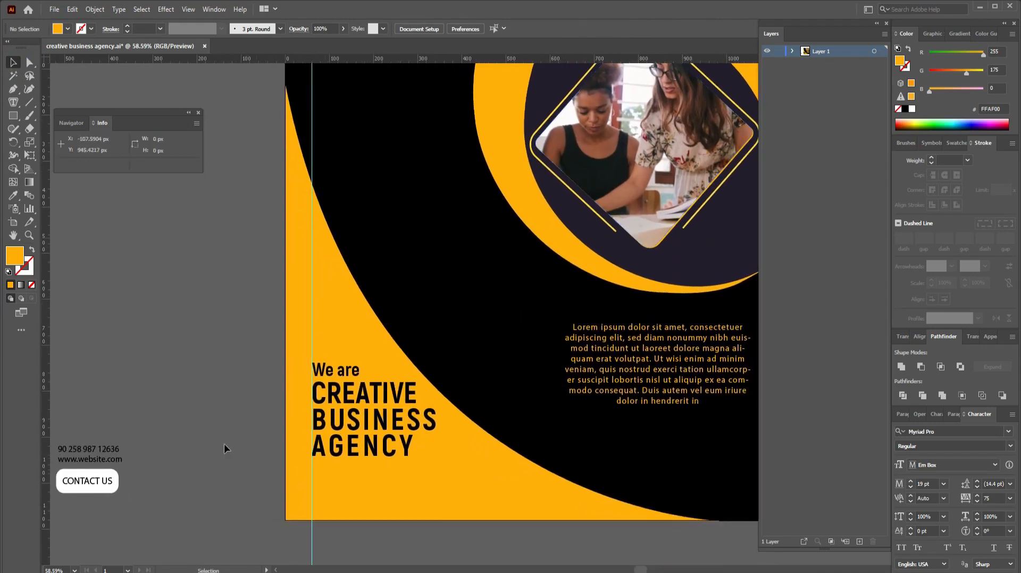
left_click_drag(105, 497, 669, 441)
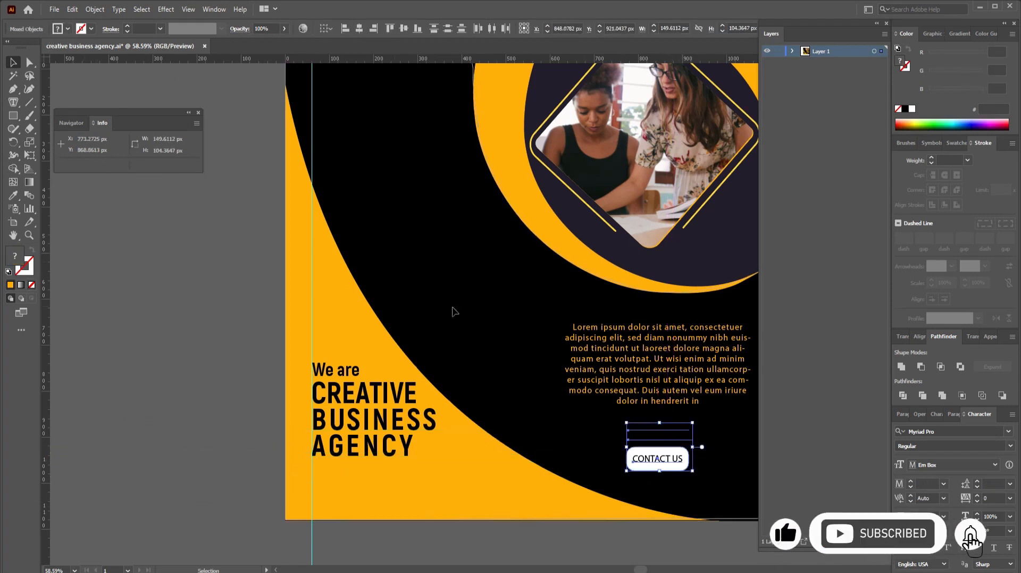
key("i")
left_click(578, 253)
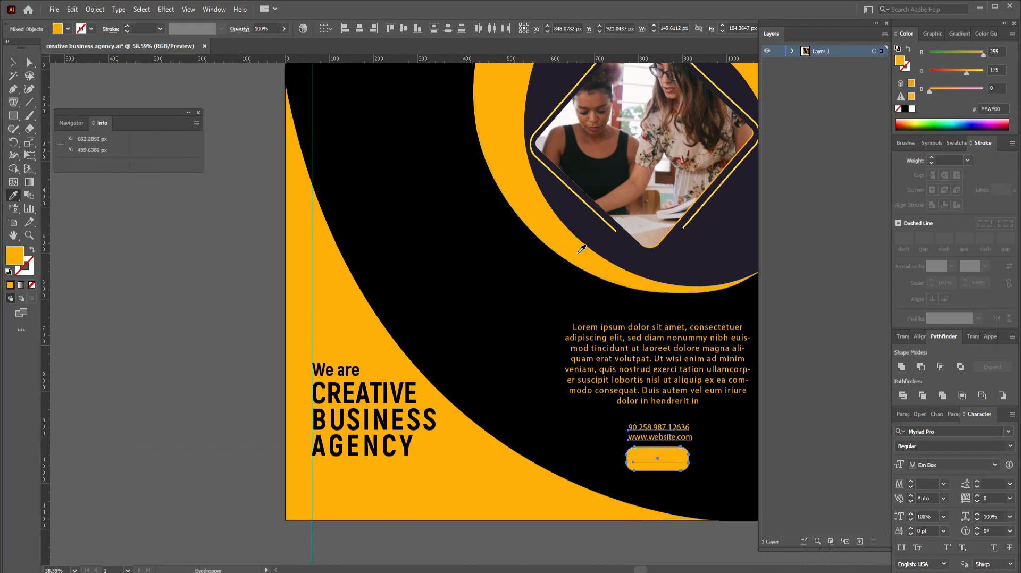
key("v")
Step: Make the CONTACT US label black, then reselect the body paragraph
left_click_drag(649, 468, 652, 465)
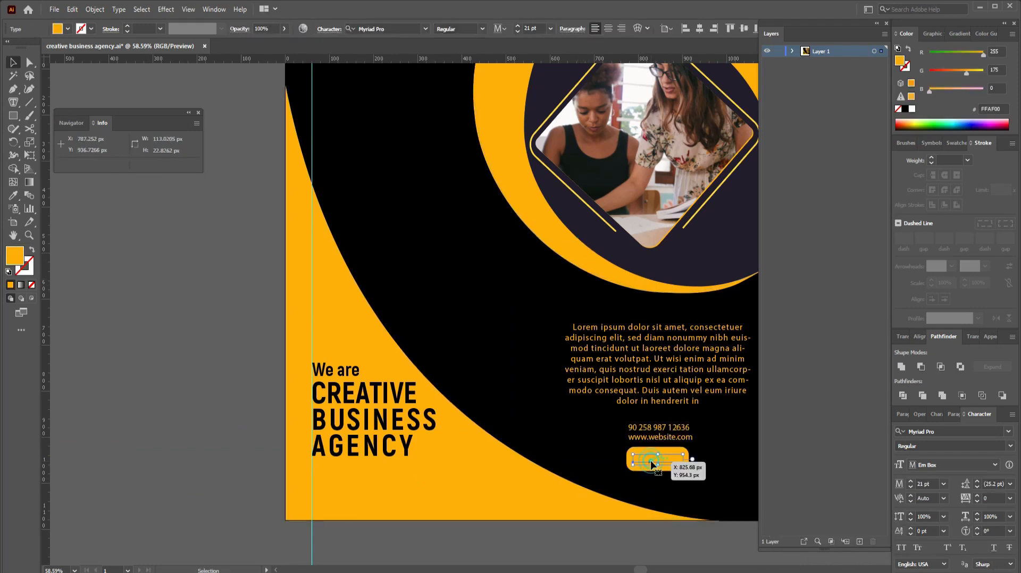
key("i")
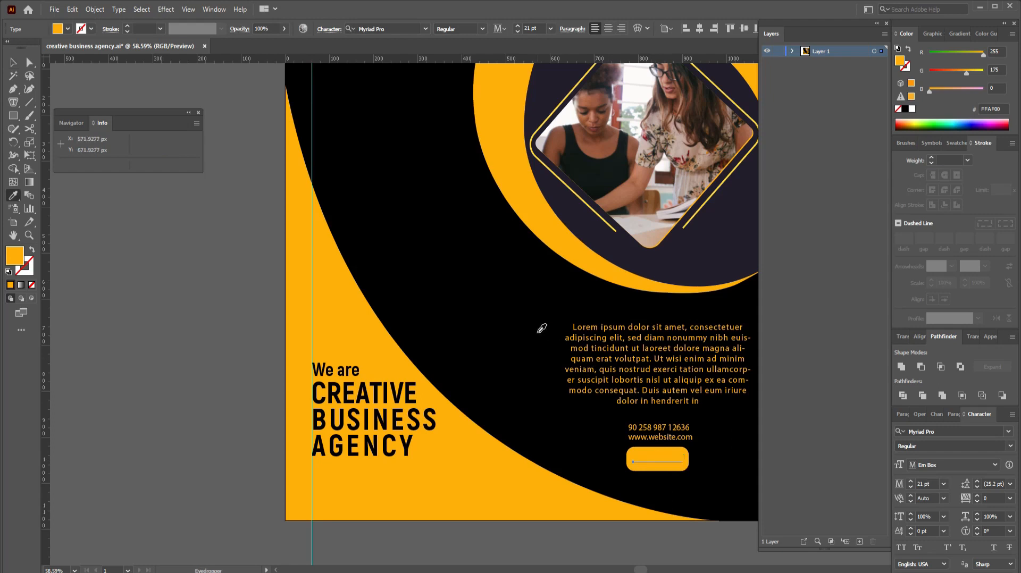
left_click(537, 329)
key("v")
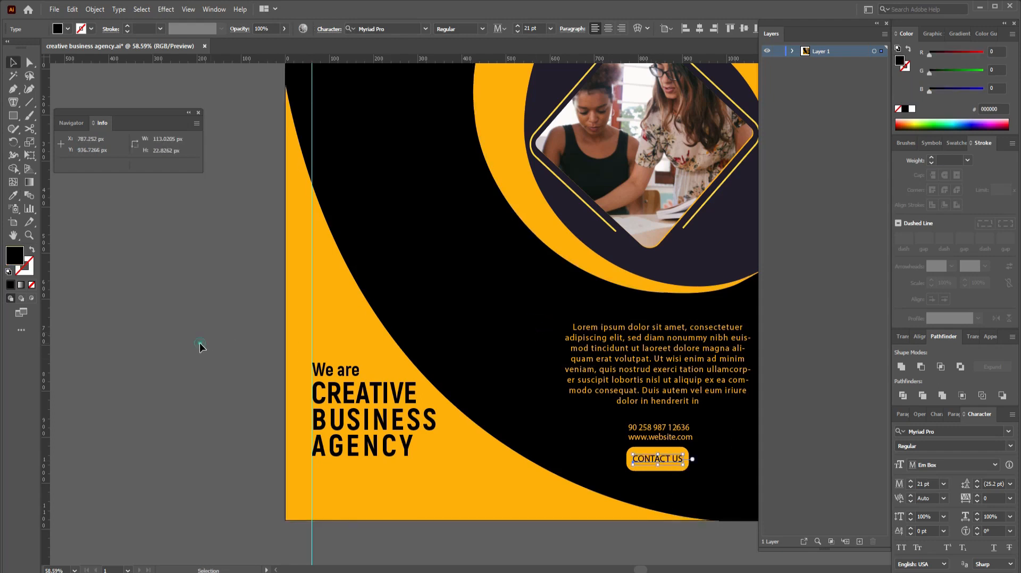
left_click(199, 342)
left_click(362, 393)
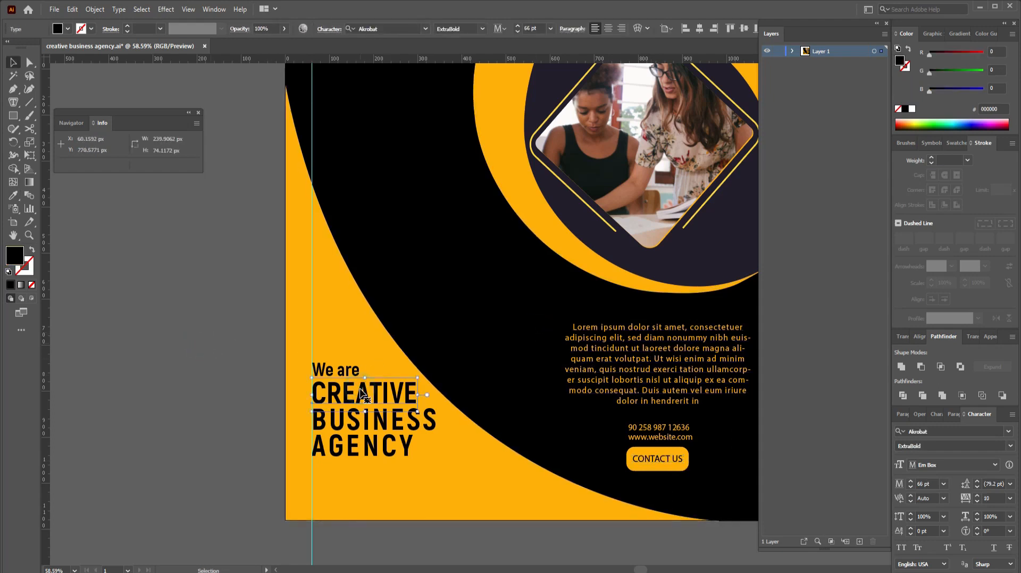
left_click(656, 375)
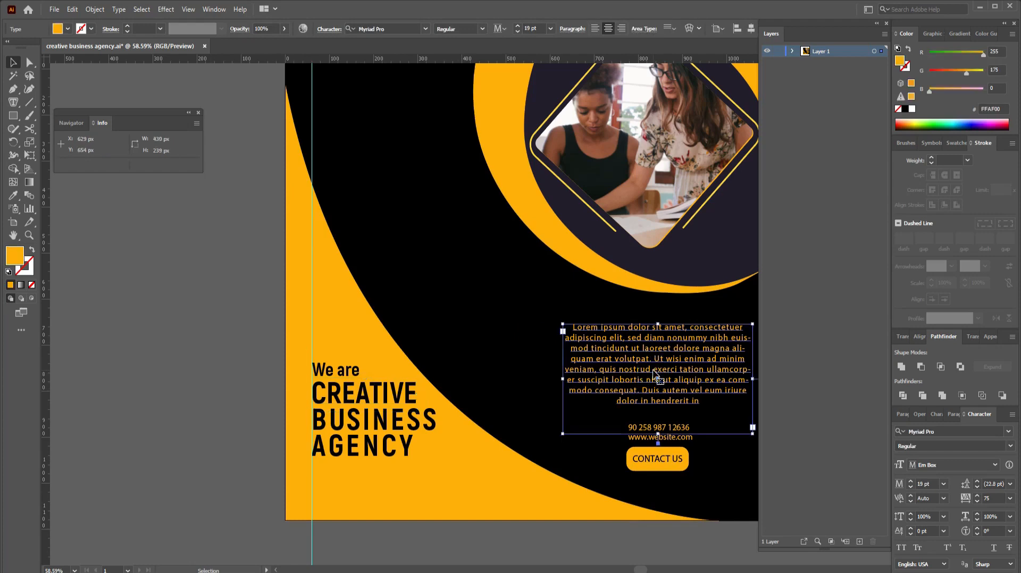
Step: Change the body paragraph's font to Akrobat ExtraBold
left_click(395, 27)
type("a")
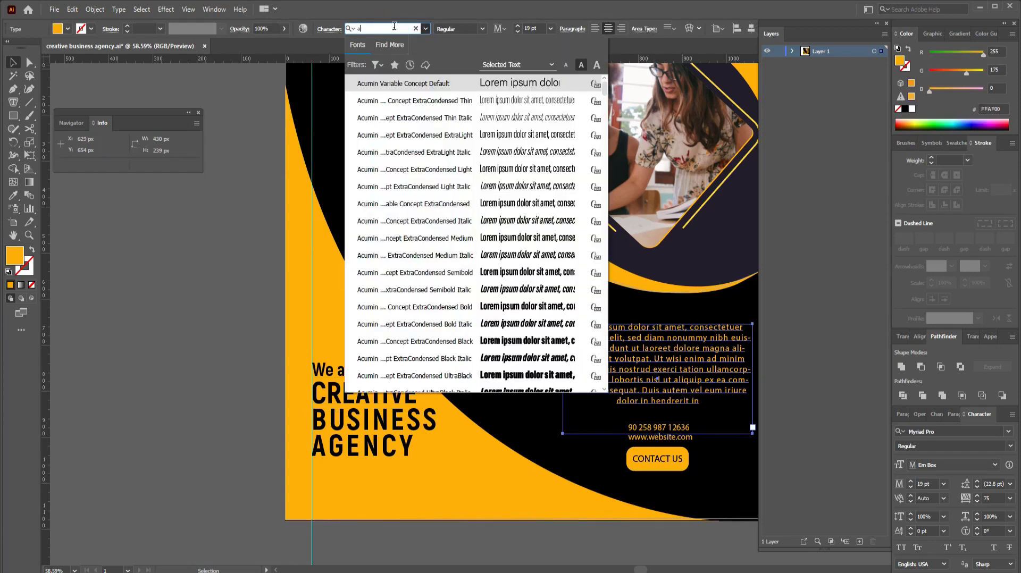
left_click(352, 422)
left_click(629, 343)
key("a")
key("o")
left_click(390, 28)
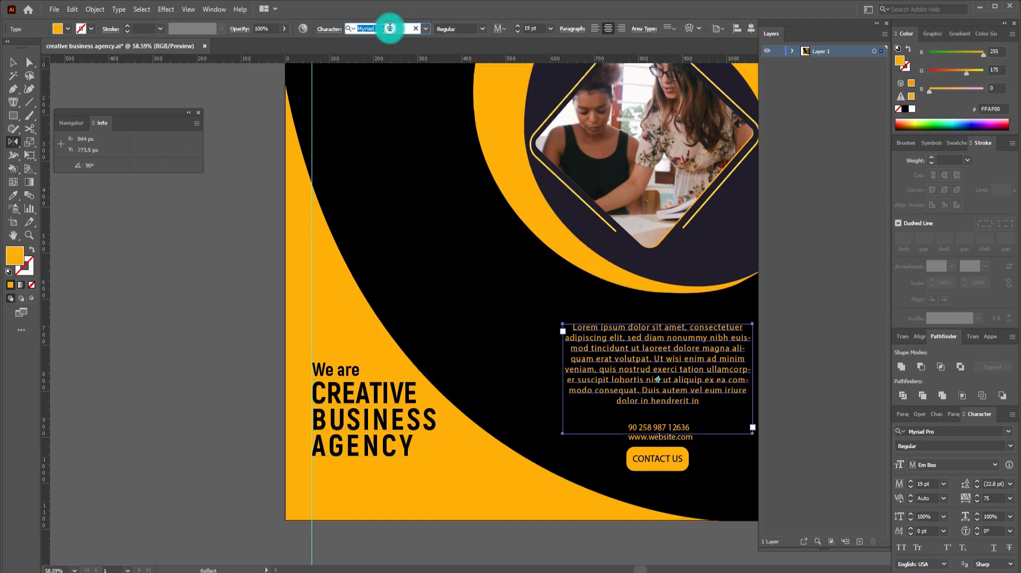
type("akr")
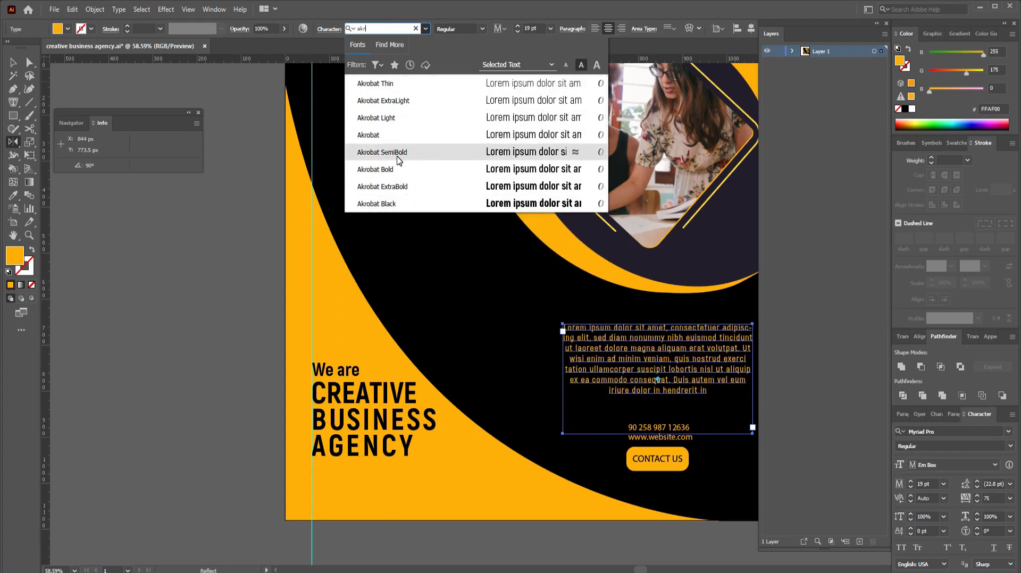
left_click(397, 186)
key("v")
Step: Eyedrop the Akrobat ExtraBold style onto the phone, website and CONTACT US texts
left_click(719, 416)
left_click(667, 430)
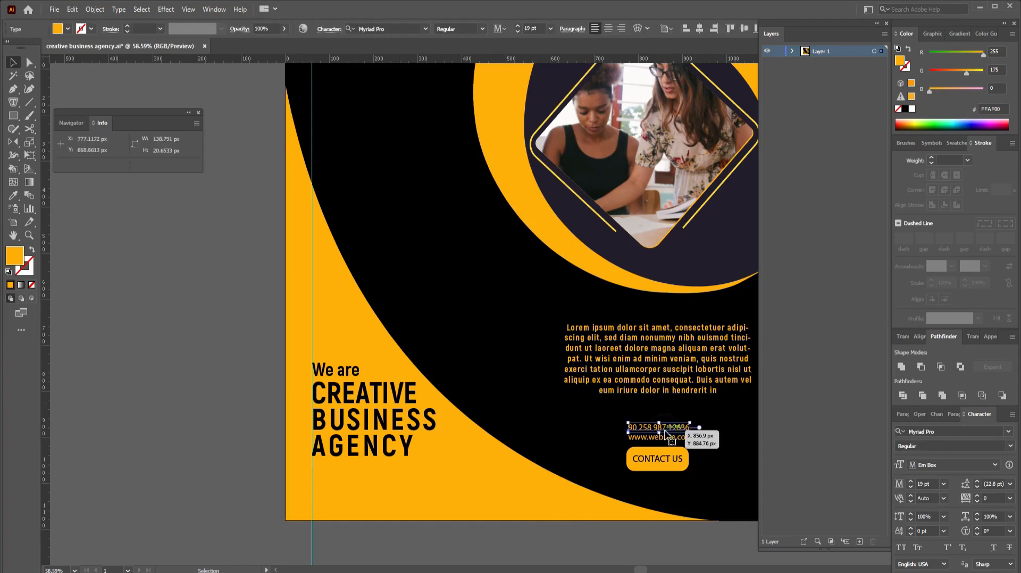
left_click(681, 435, "shift")
left_click(718, 418)
left_click(674, 428)
left_click(675, 438, "shift")
left_click(673, 461, "shift")
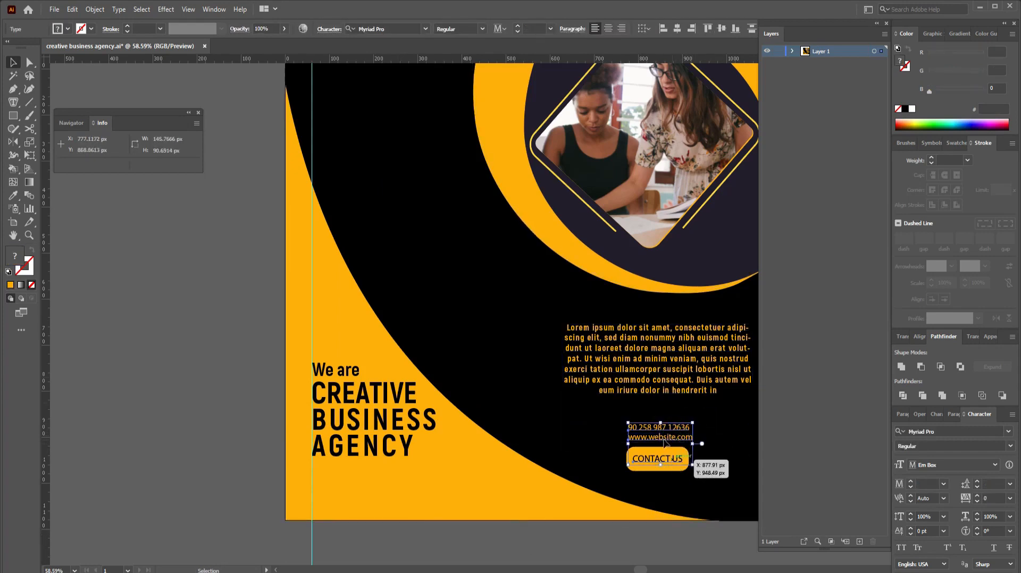
key("i")
left_click(652, 391)
left_click(12, 64)
Step: Make the CONTACT US label black and centre it horizontally on the orange button
left_click(574, 453)
left_click(619, 460)
key("ctrl+shift+]")
left_click(13, 195)
left_click(341, 181)
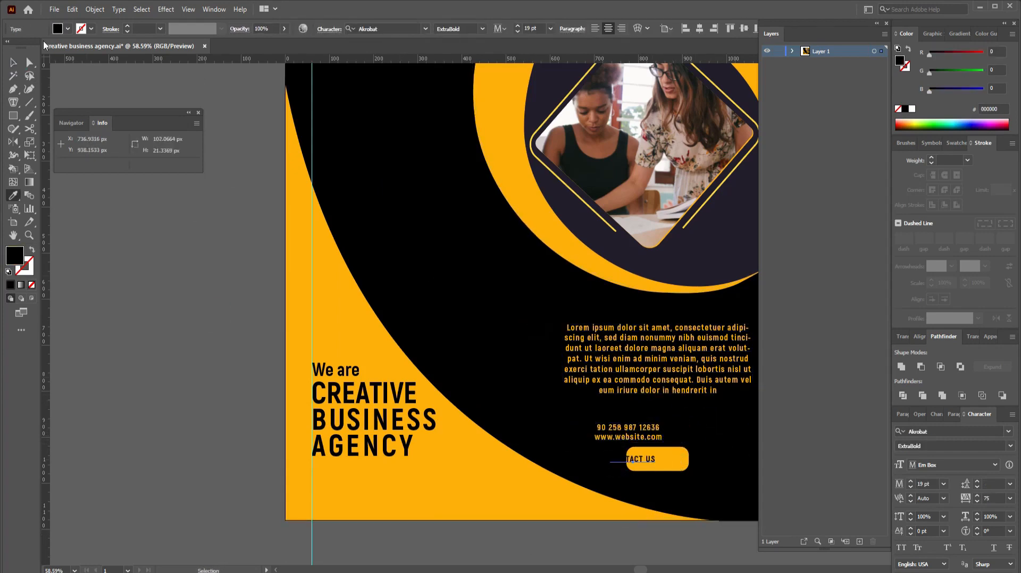
left_click(13, 63)
left_click_drag(707, 452, 643, 470)
left_click(359, 28)
left_click(684, 424)
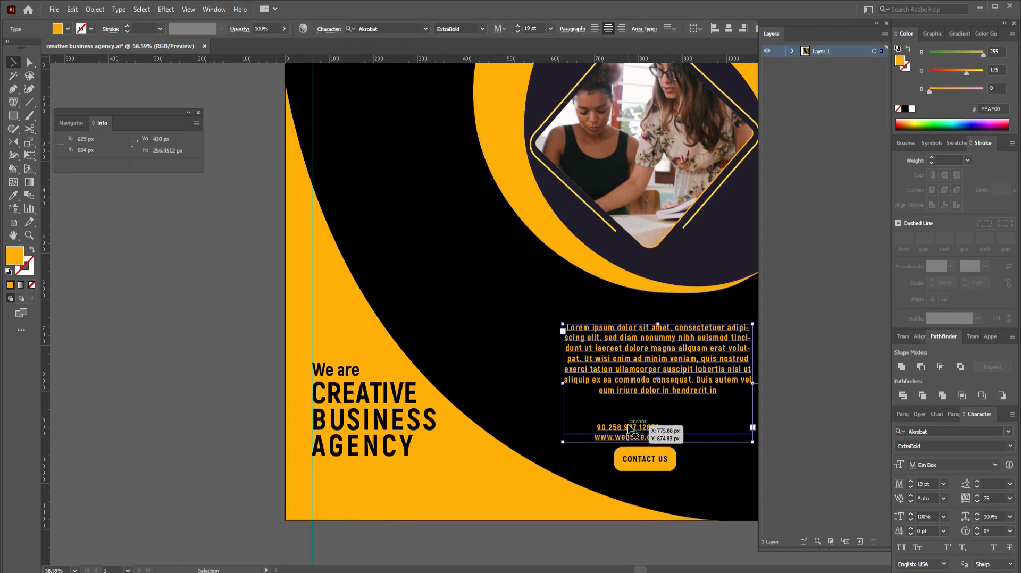
Step: Move the phone, website and button together to the right
left_click(718, 461)
left_click(668, 467)
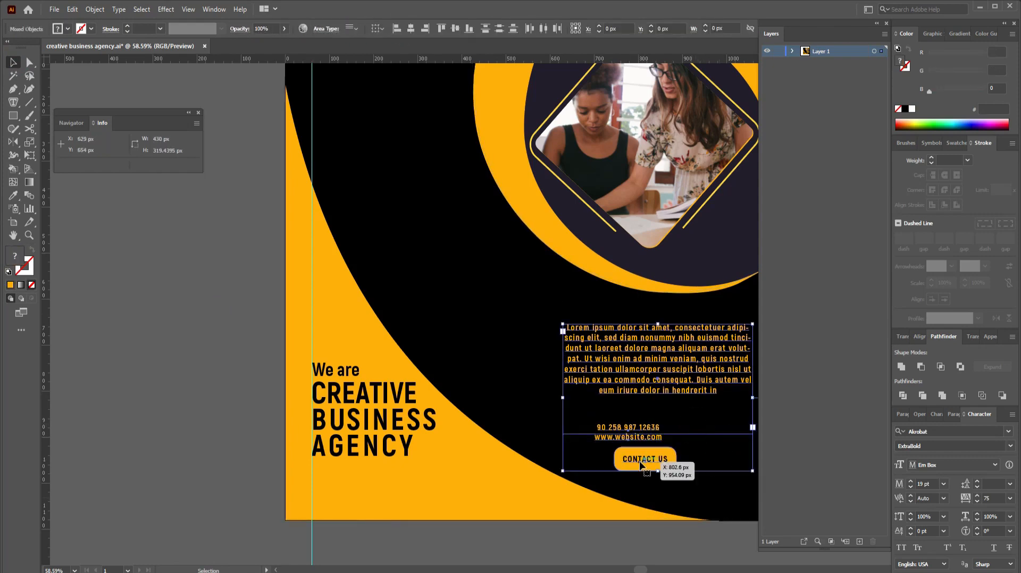
left_click(597, 305)
left_click(619, 359)
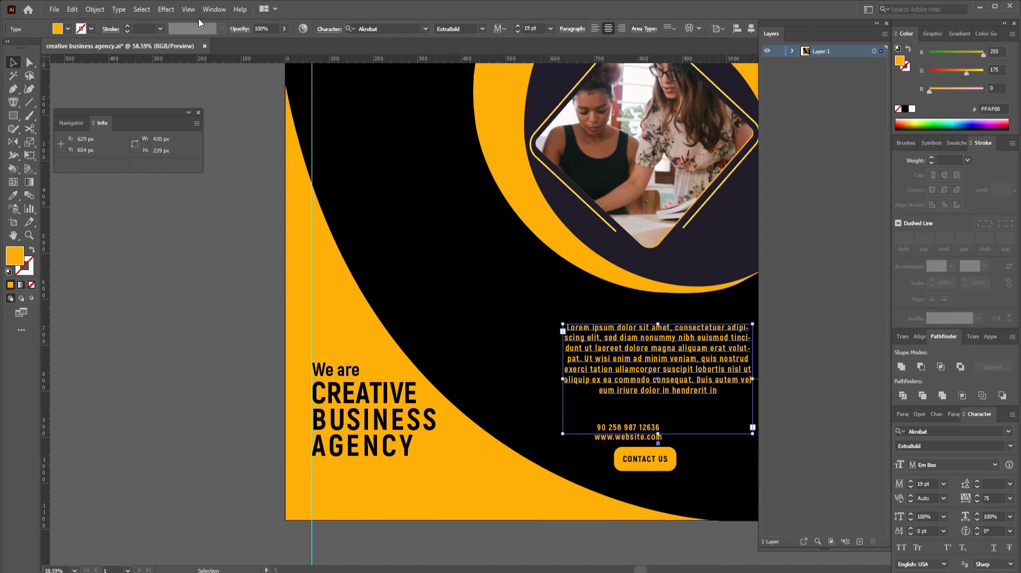
left_click(356, 273)
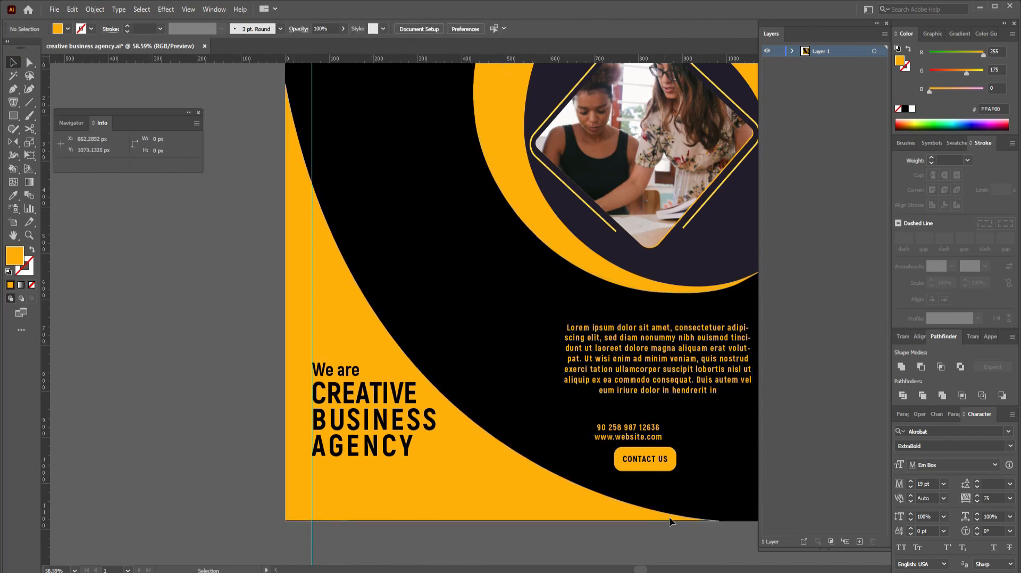
left_click_drag(605, 422, 652, 474)
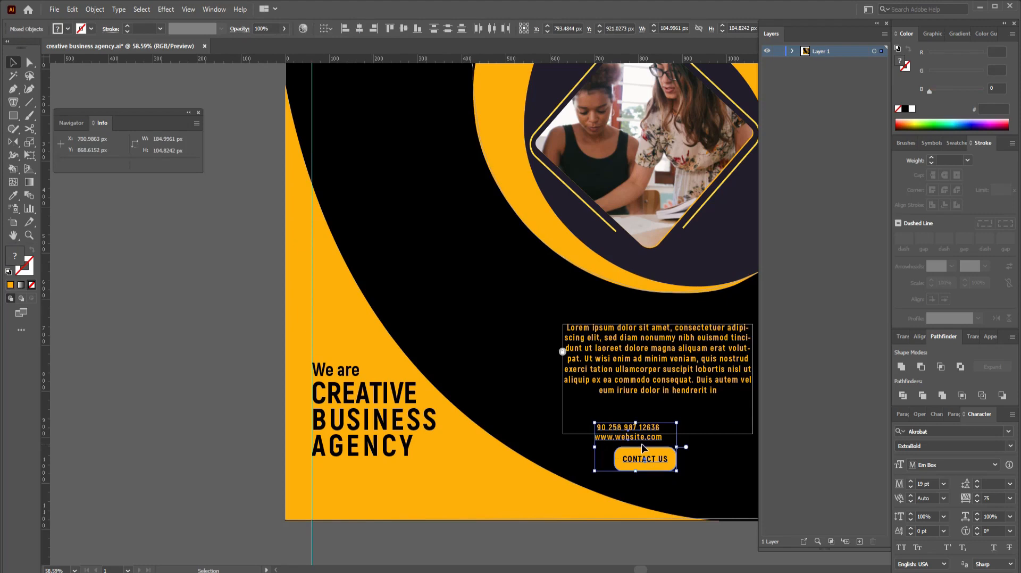
left_click_drag(647, 452, 666, 442)
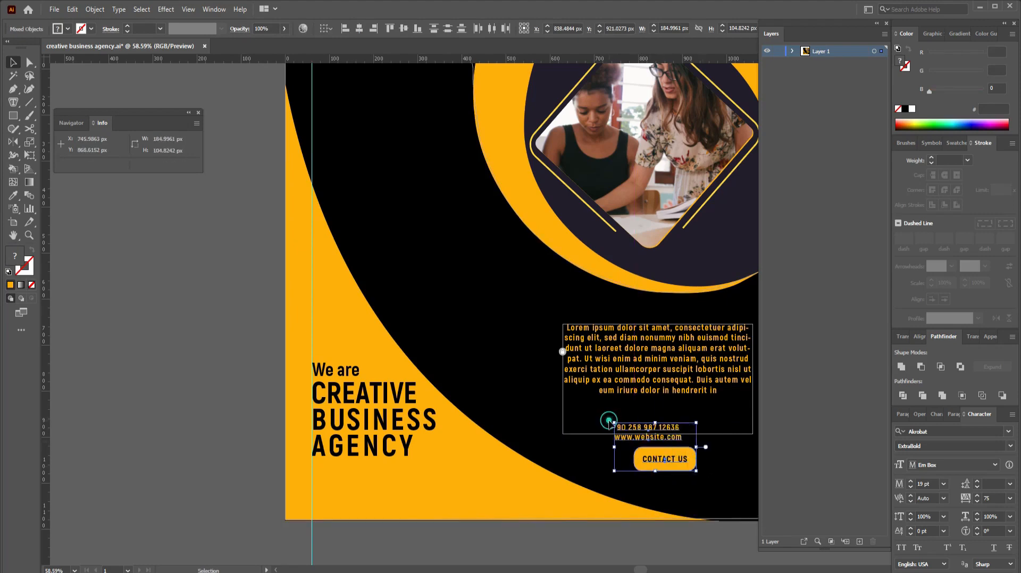
left_click(717, 451)
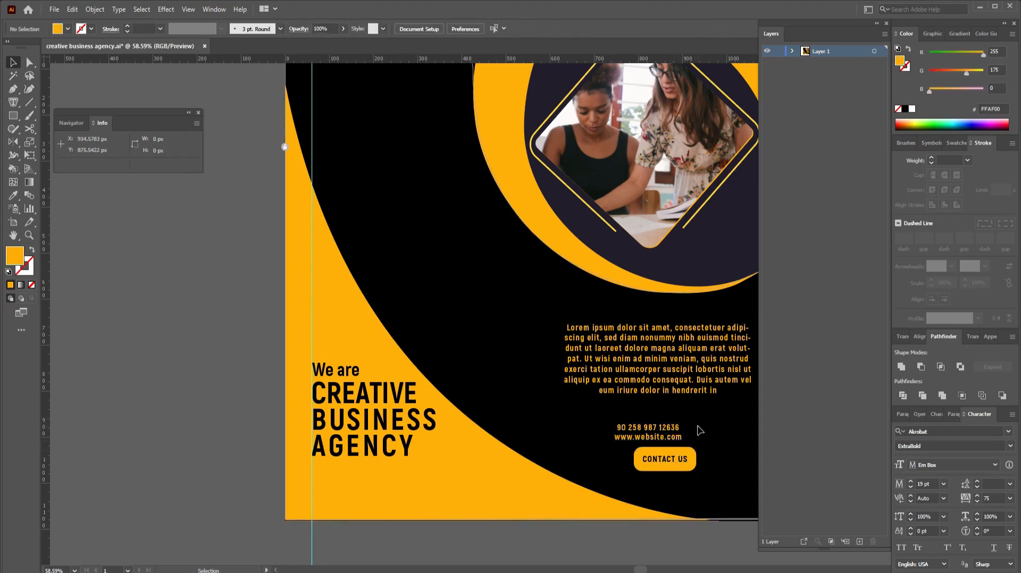
Step: Group the Contact Us button, then horizontally centre it with the paragraph and contact lines
left_click(700, 430)
left_click(712, 479)
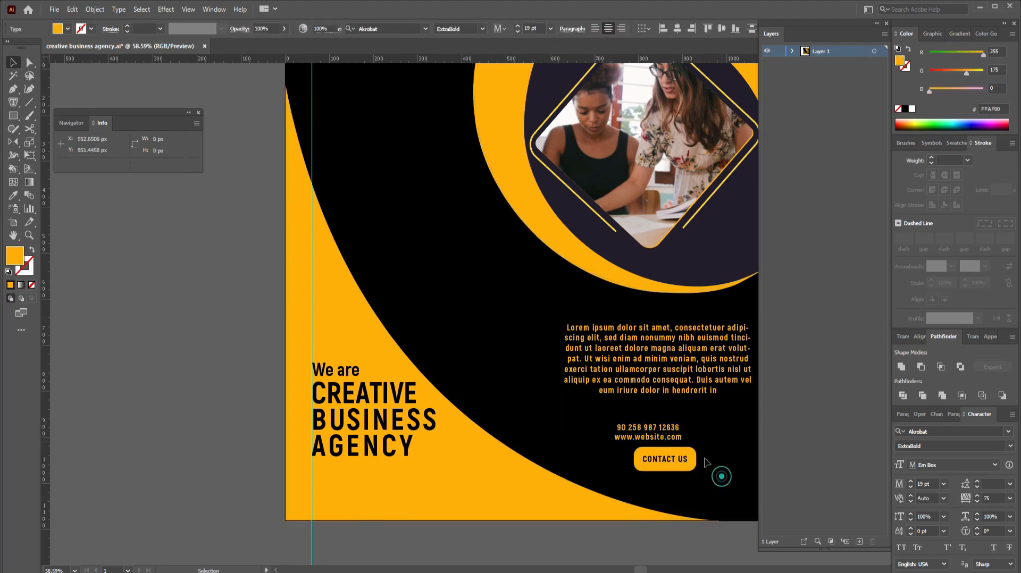
left_click(668, 470)
right_click(668, 470)
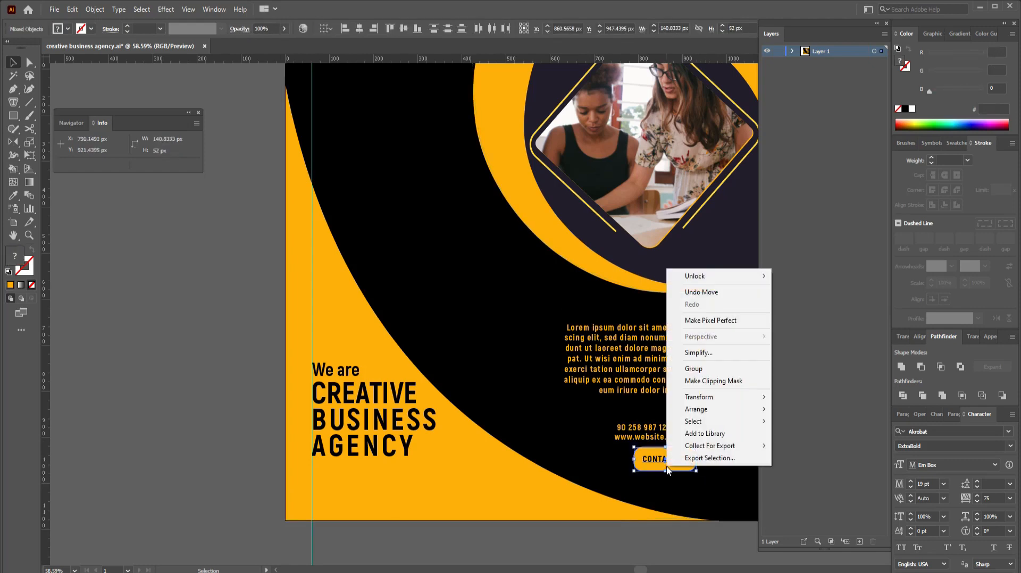
left_click(694, 369)
left_click(558, 316)
left_click_drag(564, 318, 690, 468)
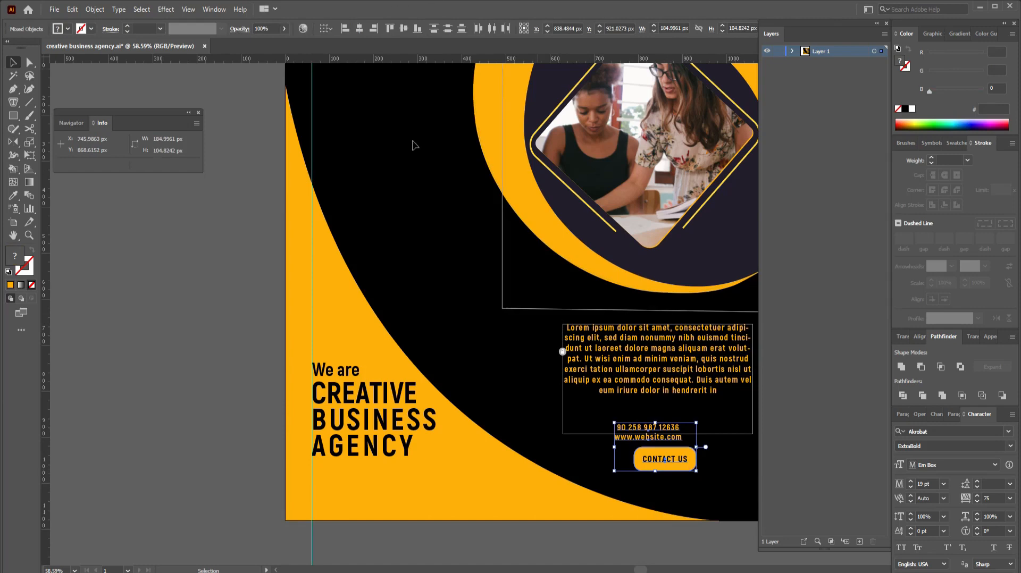
left_click(565, 352, "shift")
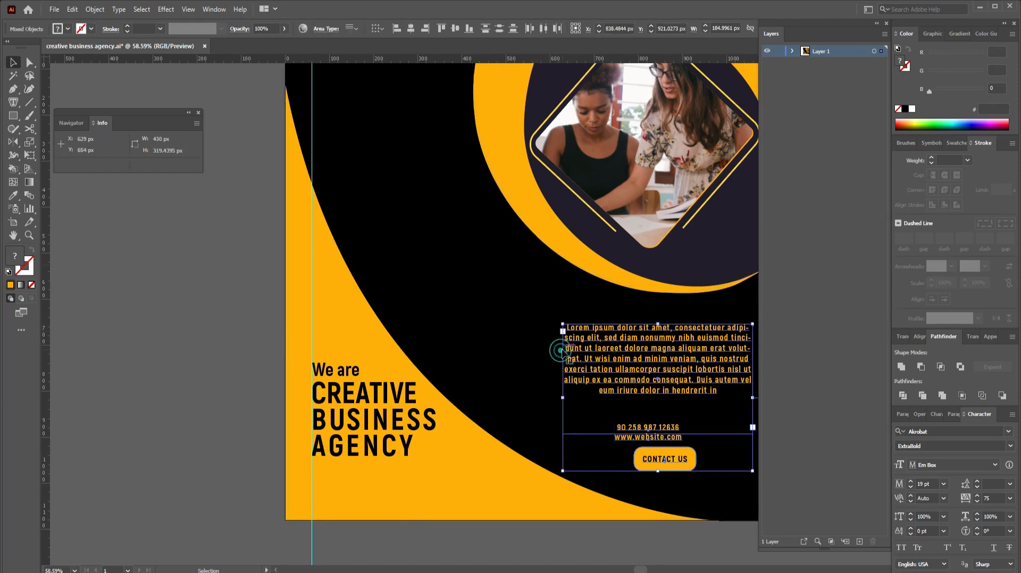
left_click(411, 31)
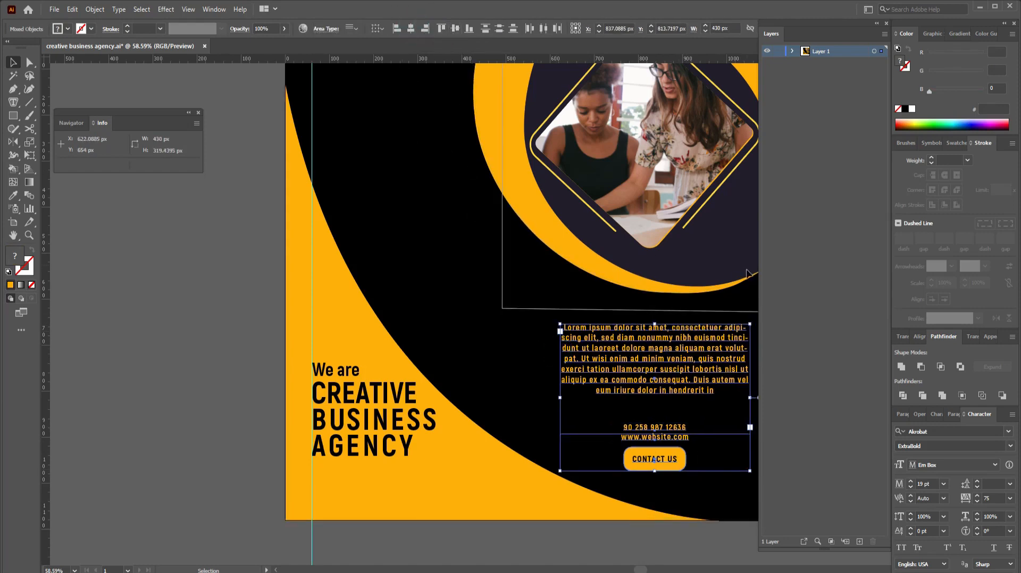
left_click(792, 388)
Step: Nudge the phone and website lines and the Contact Us button up closer to the paragraph
left_click(210, 396)
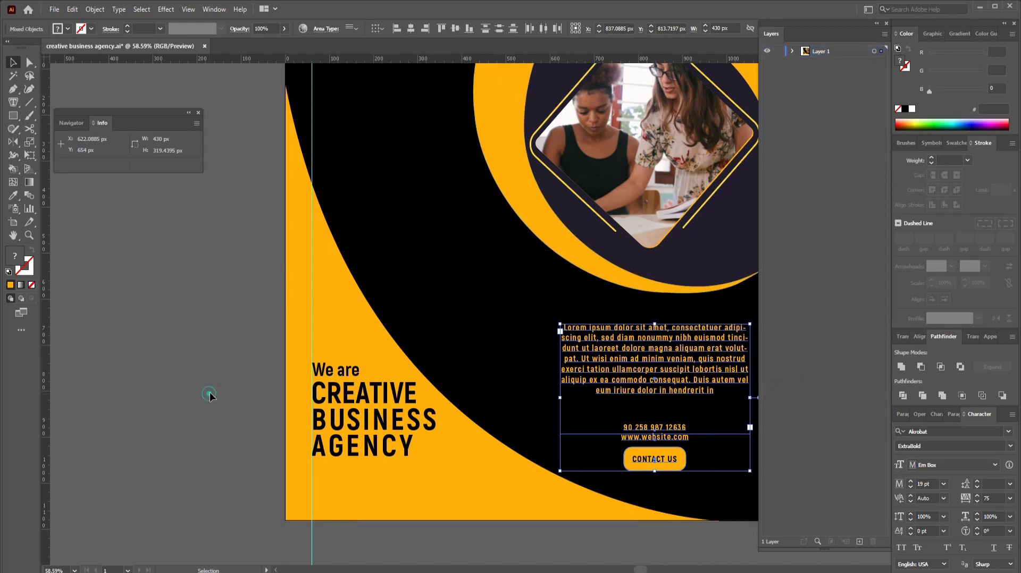
left_click(671, 442)
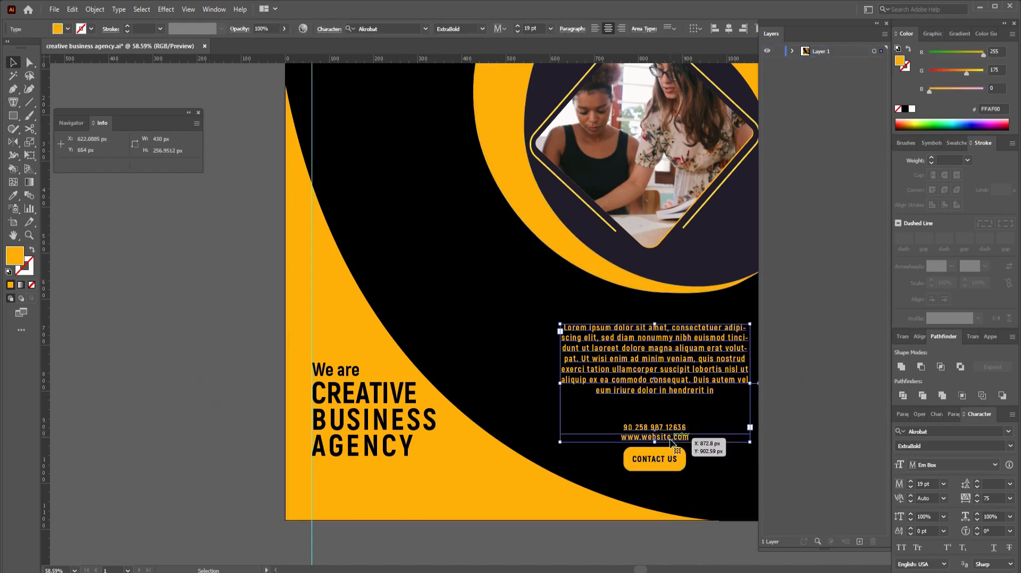
left_click(594, 357)
left_click(652, 442)
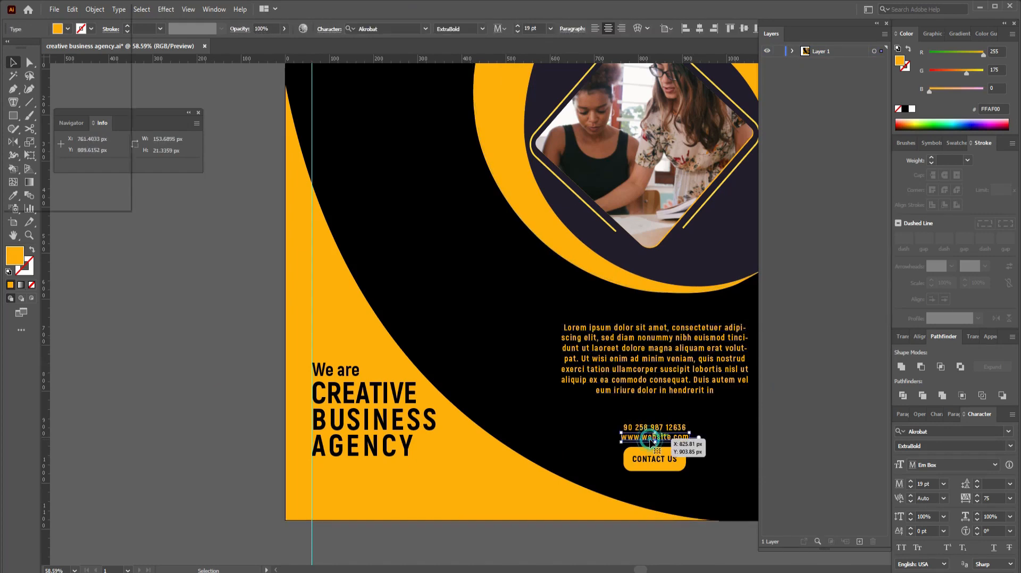
left_click(653, 430, "shift")
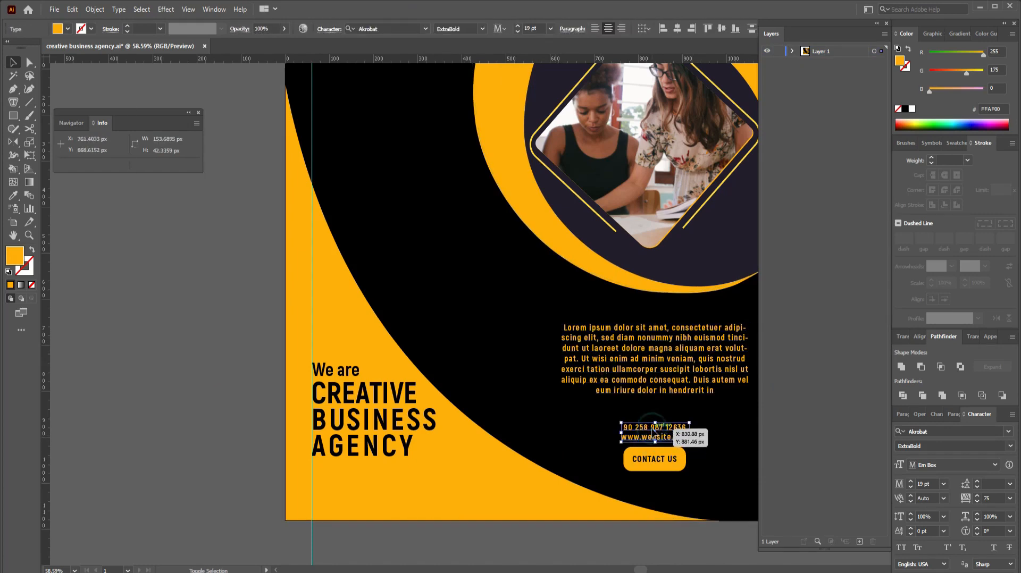
key("Up")
key("Up")
key("Up")
key("Up")
key("Up")
key("Up")
key("Up")
key("Up")
key("Up")
key("Up")
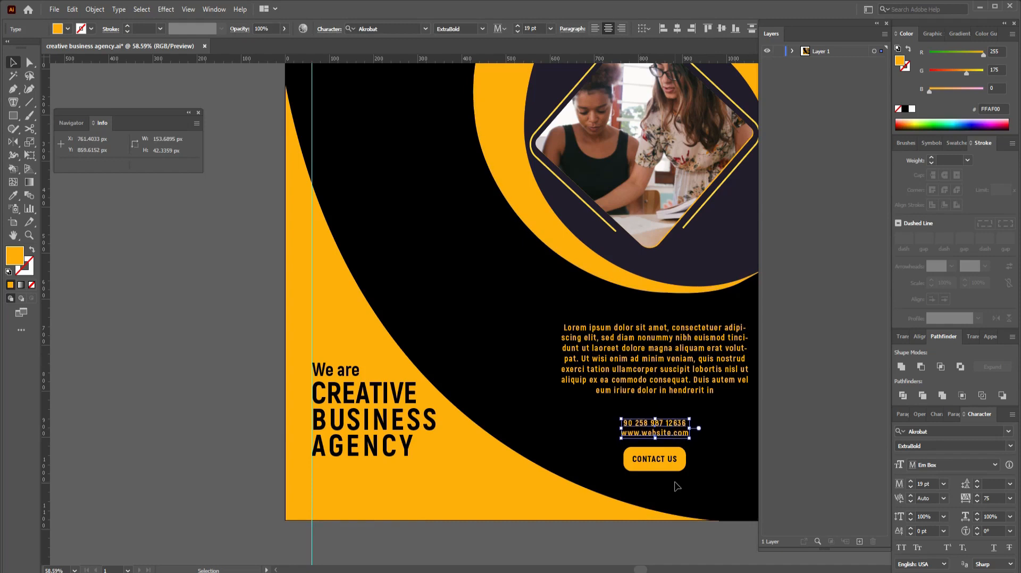
left_click_drag(702, 461, 668, 483)
key("Up")
key("Up")
key("Up")
key("Up")
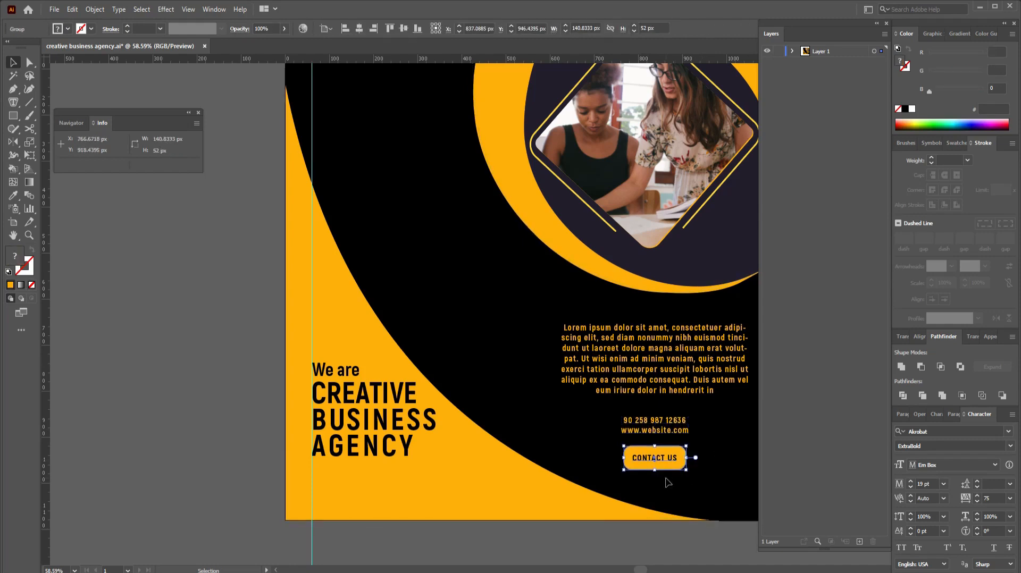
left_click(711, 488)
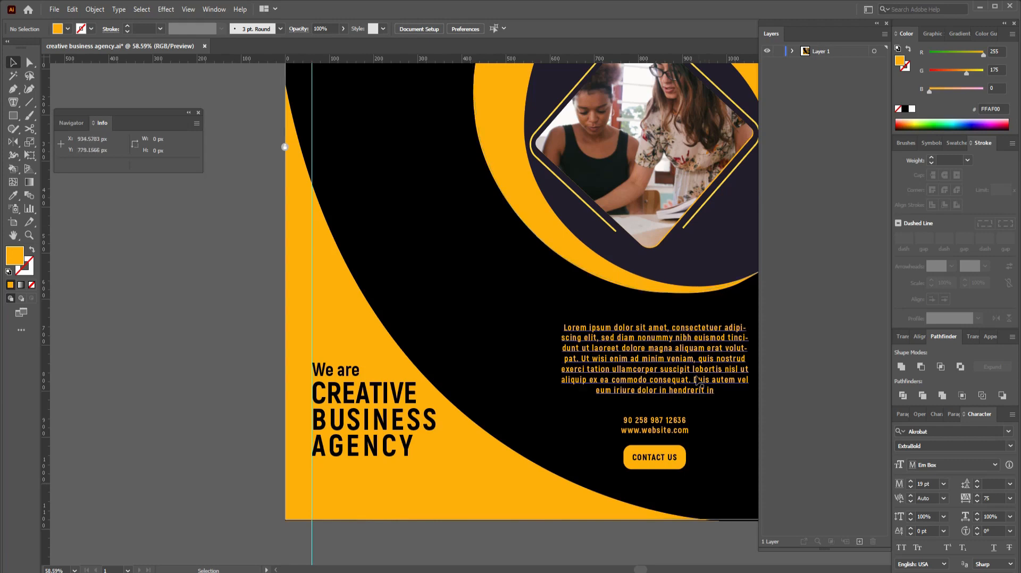
Step: Nudge the body text down and drag a copy of the phone number above it
left_click(692, 359)
key("Down")
key("Down")
key("Down")
key("Down")
key("Down")
key("Down")
key("Down")
key("Down")
key("Down")
key("Down")
key("Down")
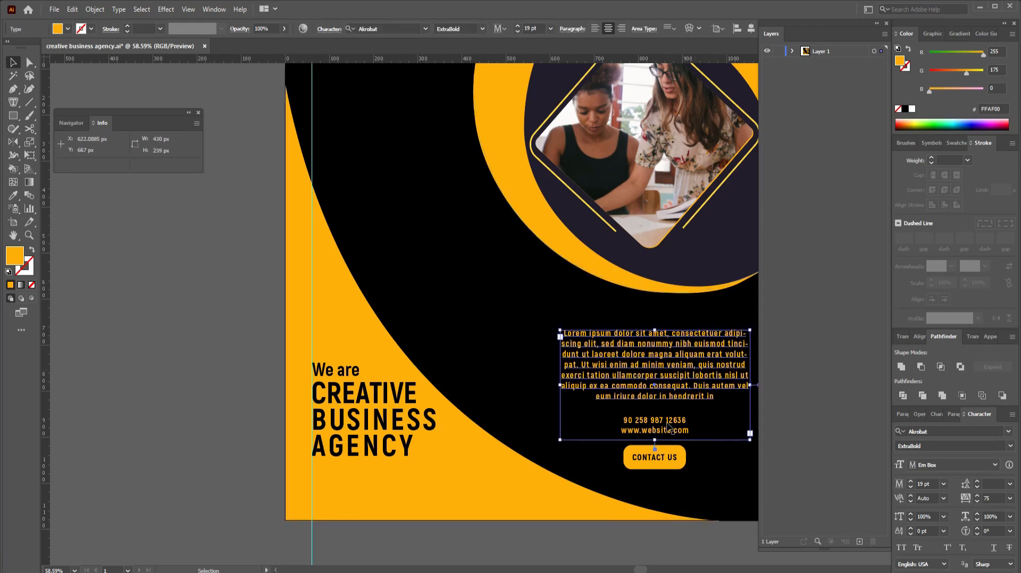
left_click(664, 425)
left_click_drag(664, 424, 661, 316)
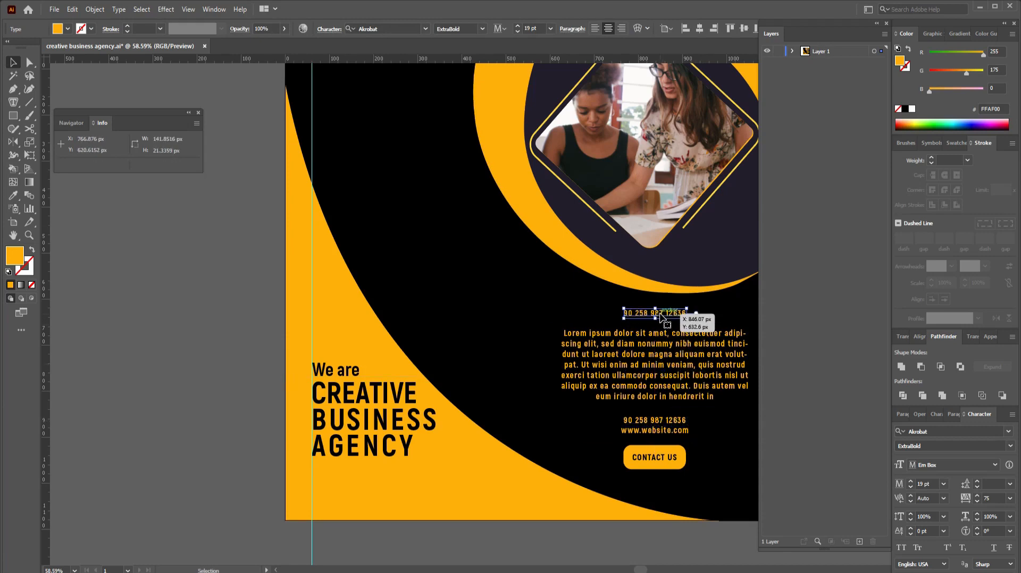
Step: Retype the copy as the 'ABOUT US:' heading and enlarge it to 22 pt
key("t")
left_click(660, 313)
key("ctrl+a")
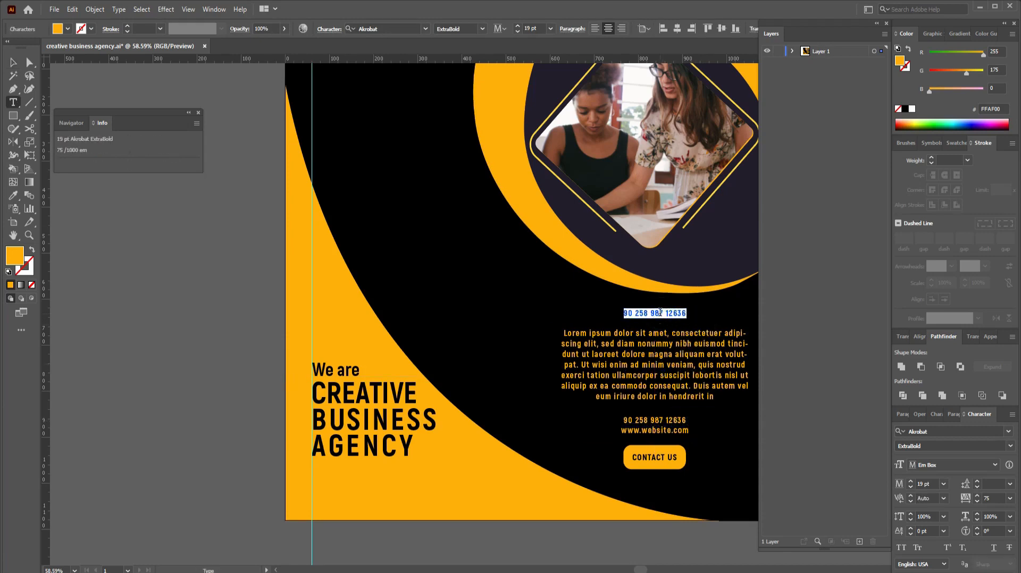
type("A")
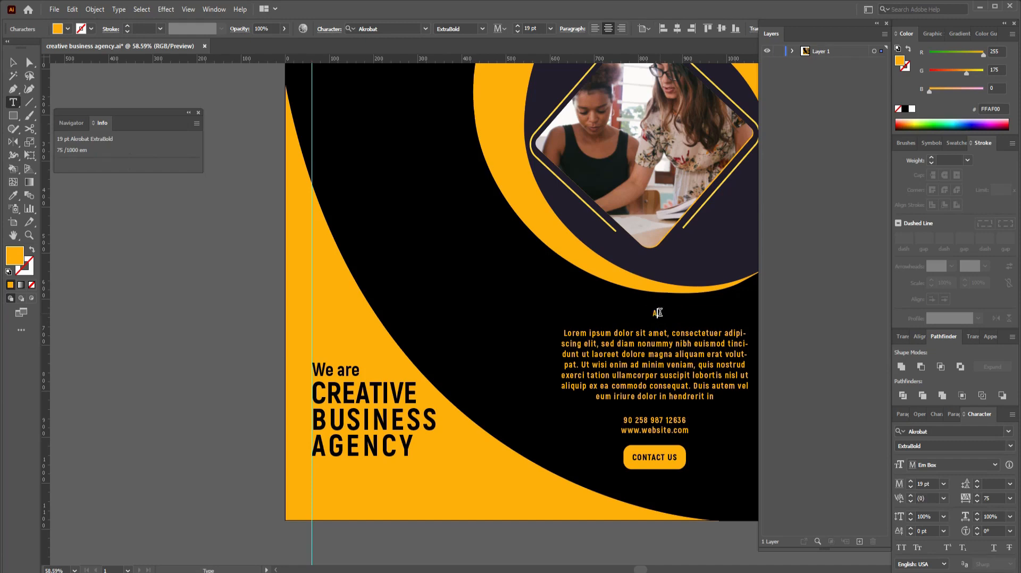
type("BOUT US:")
key("Escape")
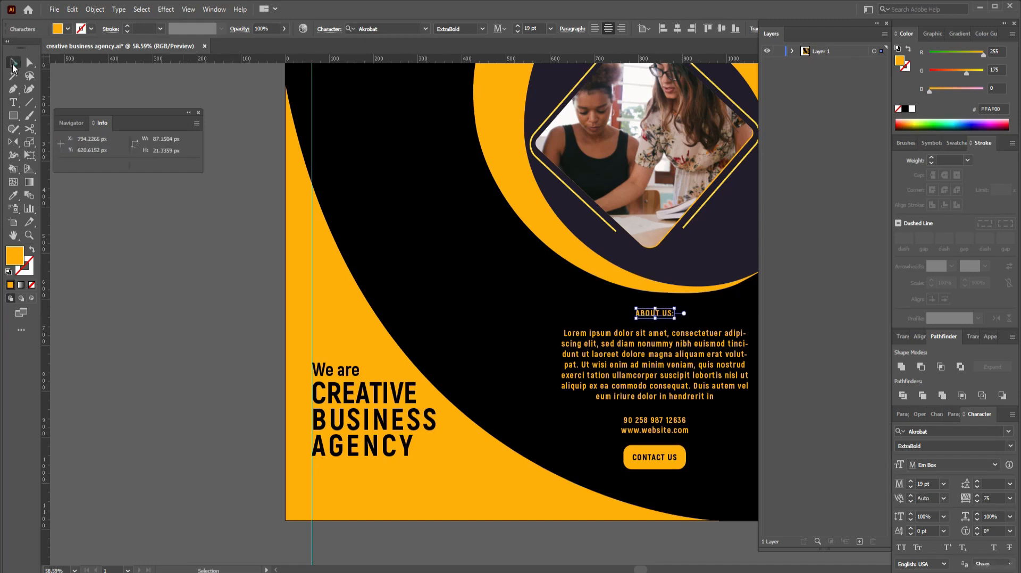
left_click(248, 343)
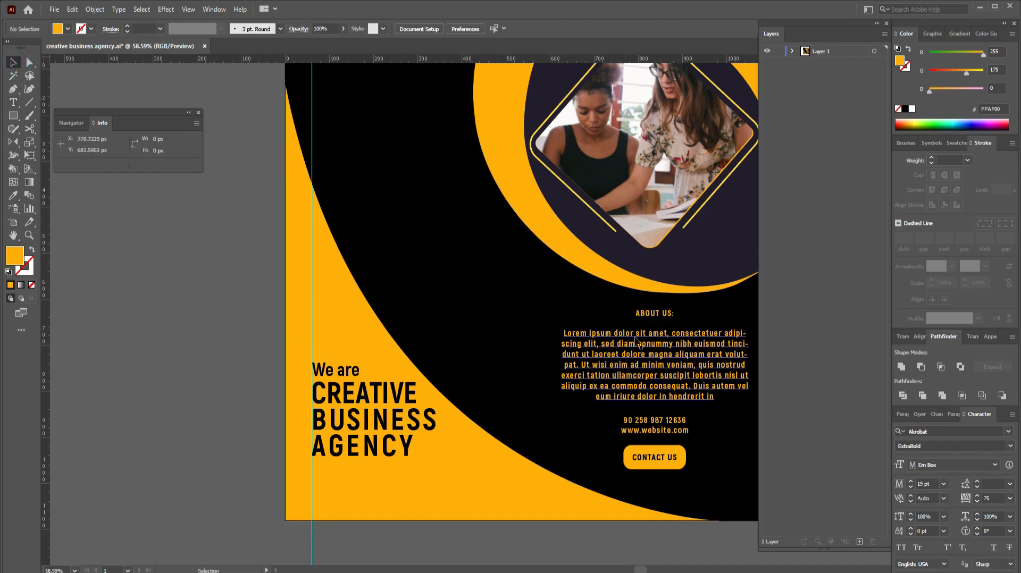
left_click(655, 313)
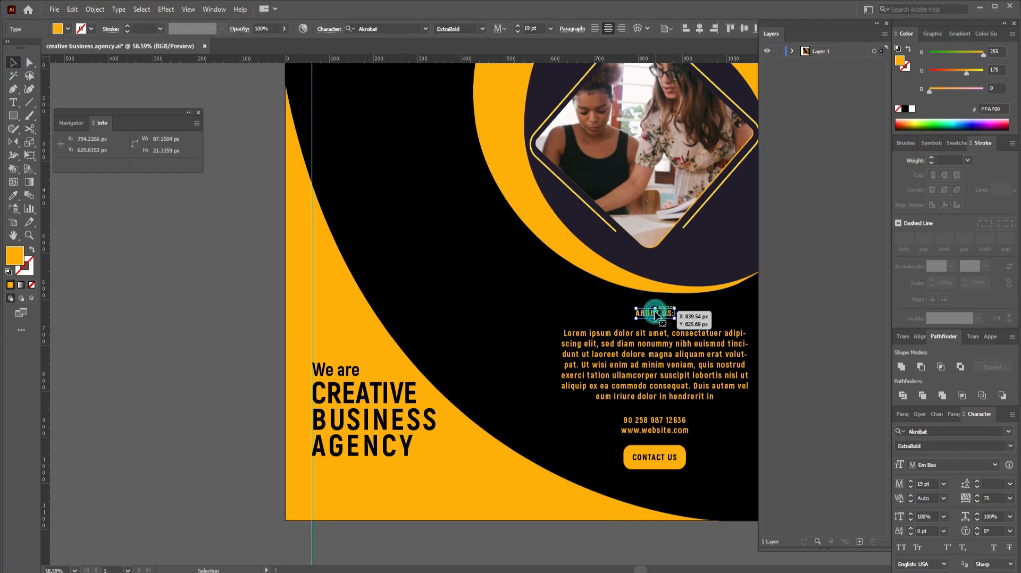
left_click(518, 25)
left_click(519, 25)
left_click(518, 25)
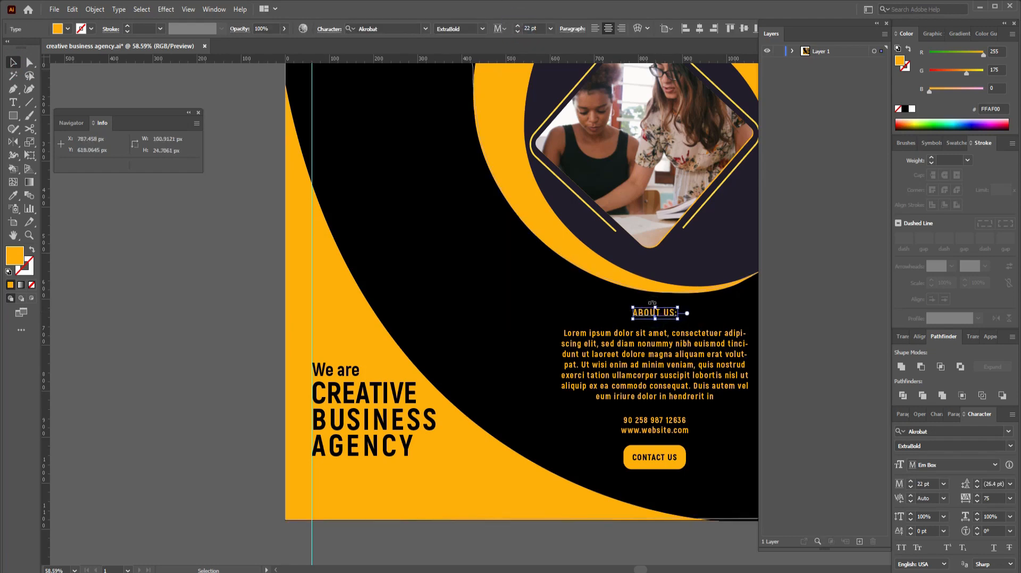
Step: Select the heading, body text and contact items as one column to check alignment
left_click(618, 304)
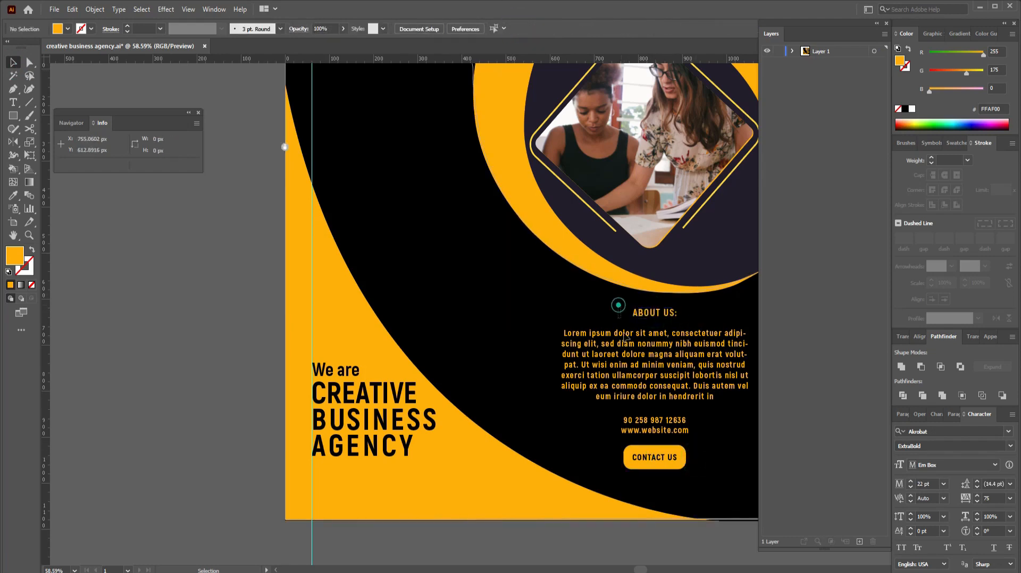
left_click_drag(619, 303, 676, 476)
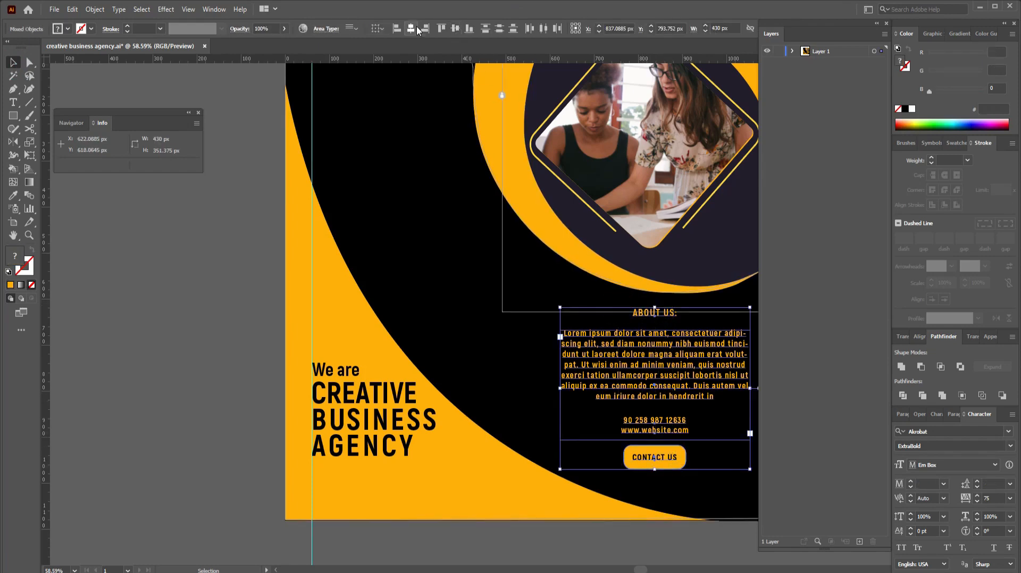
left_click(237, 285)
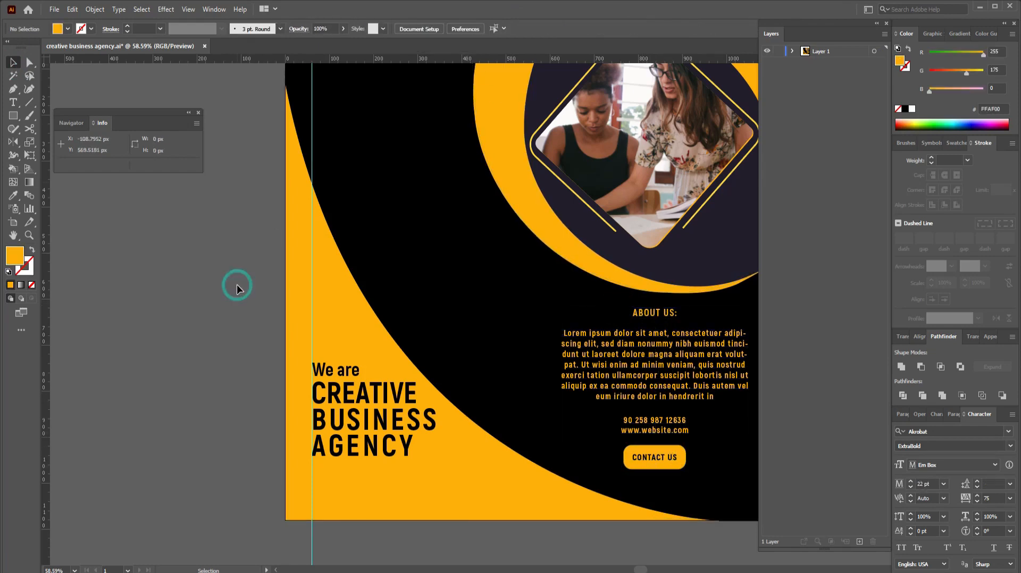
Step: Save the flyer as creative business agency.ai
key("ctrl+s")
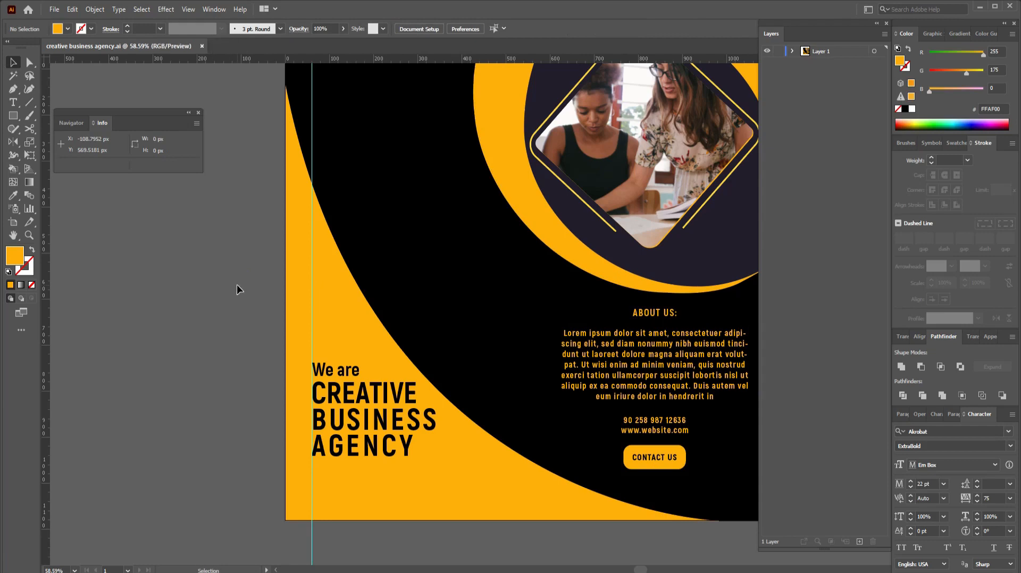
left_click(700, 418)
left_click(707, 446)
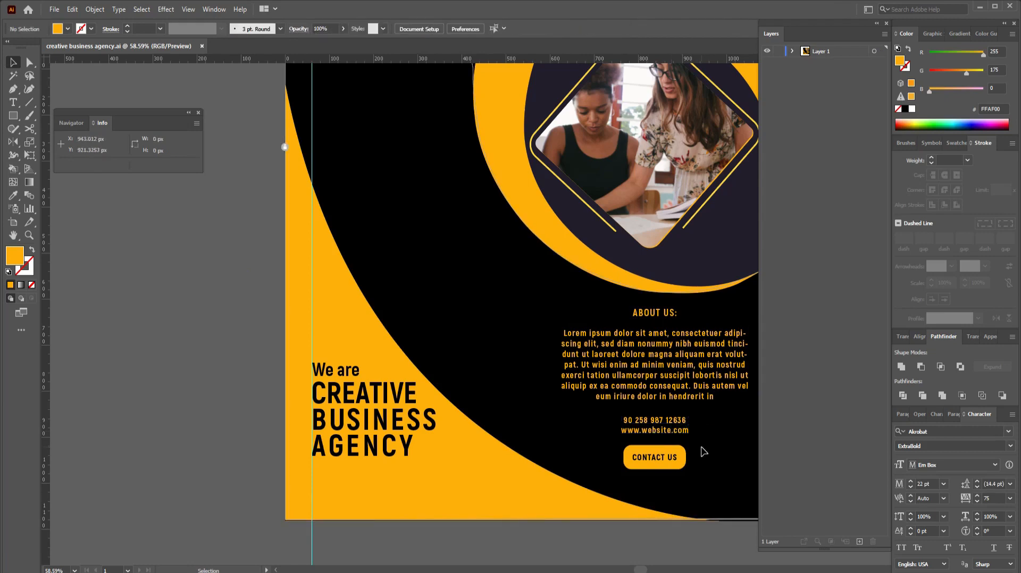
Step: Scale the CONTACT US button group down slightly
left_click_drag(702, 446, 664, 472)
left_click(703, 470)
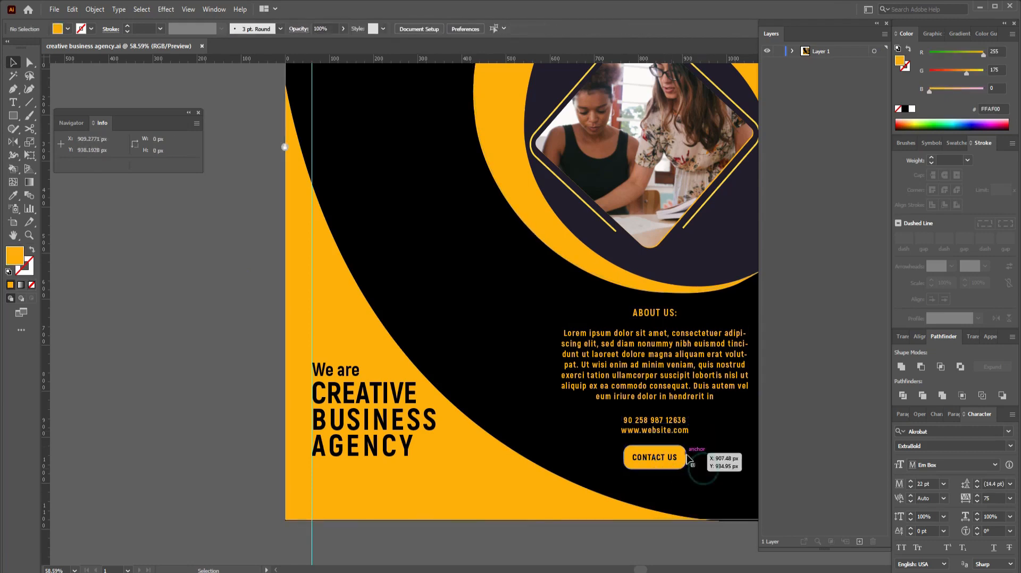
left_click(654, 458)
left_click_drag(688, 446, 683, 448)
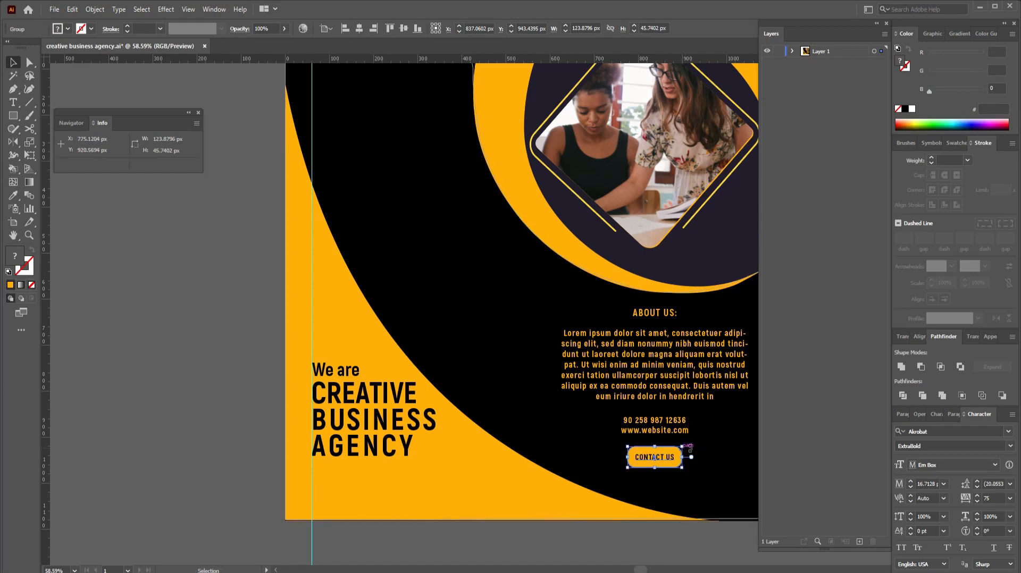
left_click(717, 454)
Step: Check the centred About Us block and zoom out to the whole artboard
left_click_drag(719, 306, 632, 469)
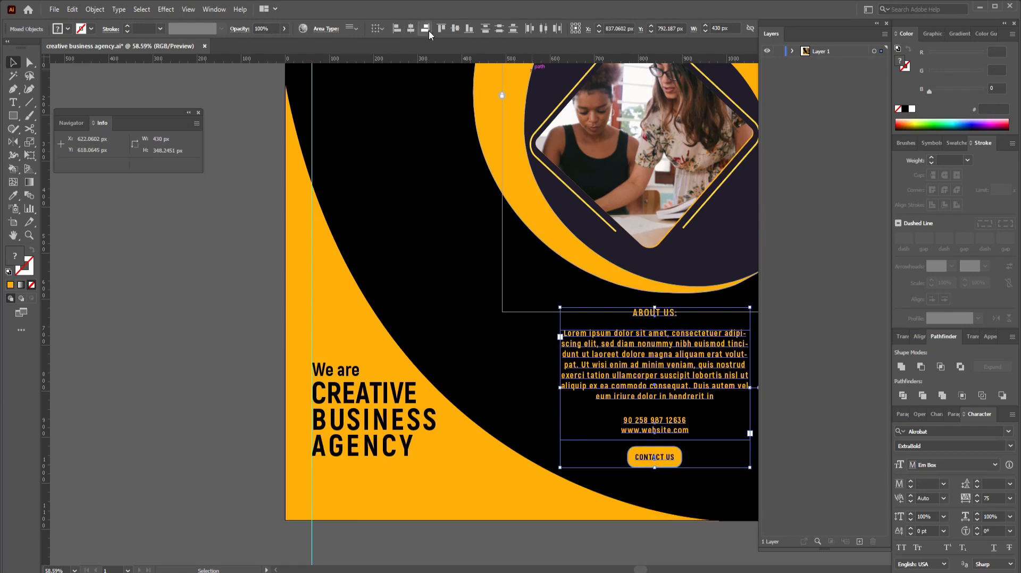
left_click(186, 324)
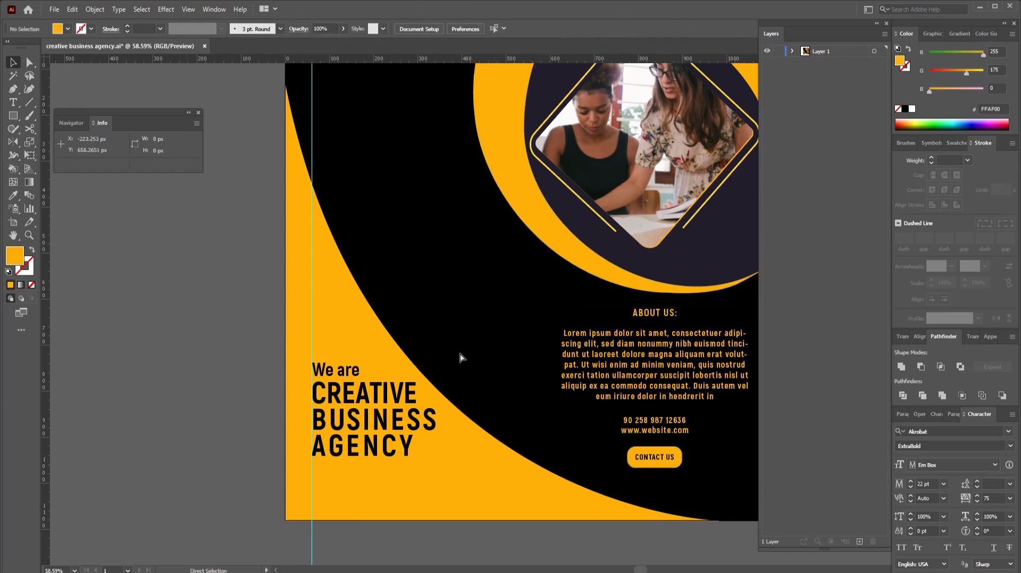
left_click_drag(470, 337, 422, 367)
key("ctrl+minus")
key("ctrl+minus")
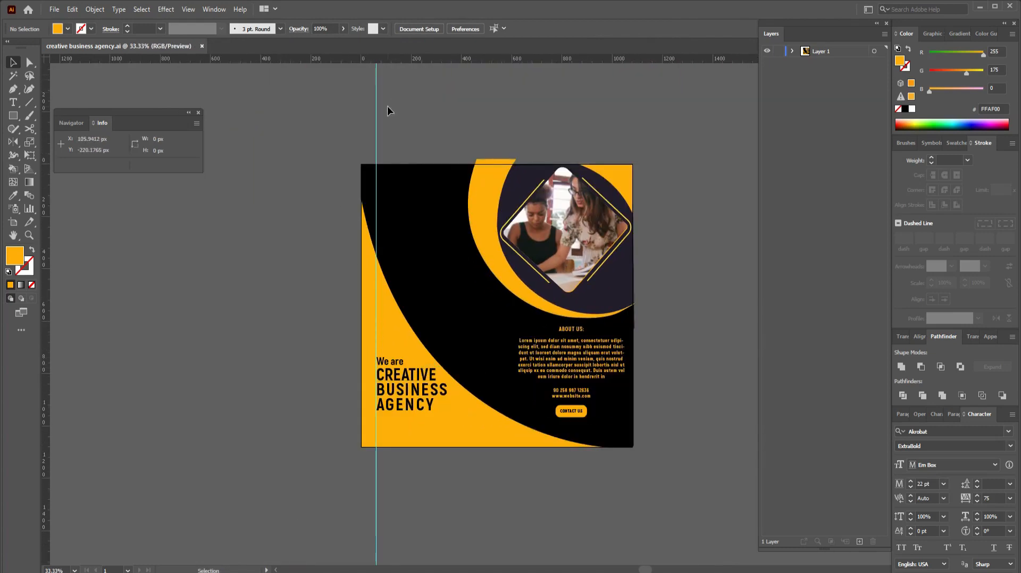
Step: Delete the vertical guide and draw a 1080×1080 px square
left_click_drag(387, 107, 356, 124)
key("Delete")
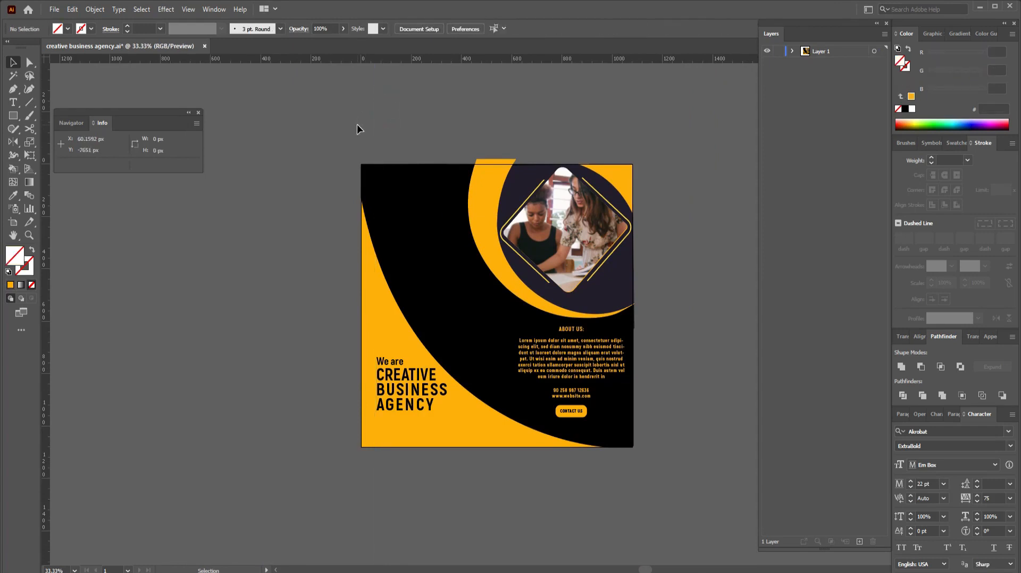
left_click(13, 116)
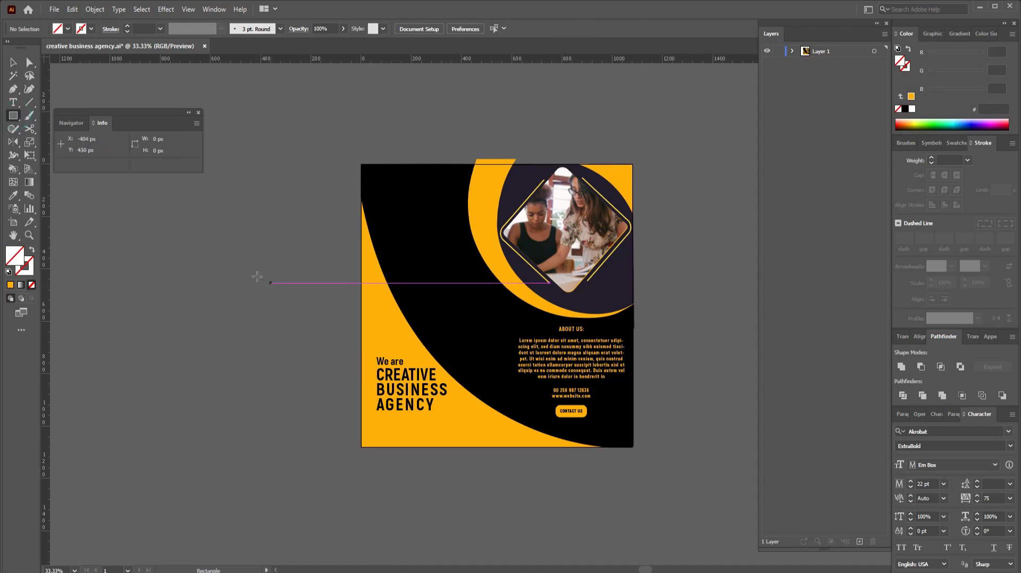
left_click(256, 280)
double_click(498, 270)
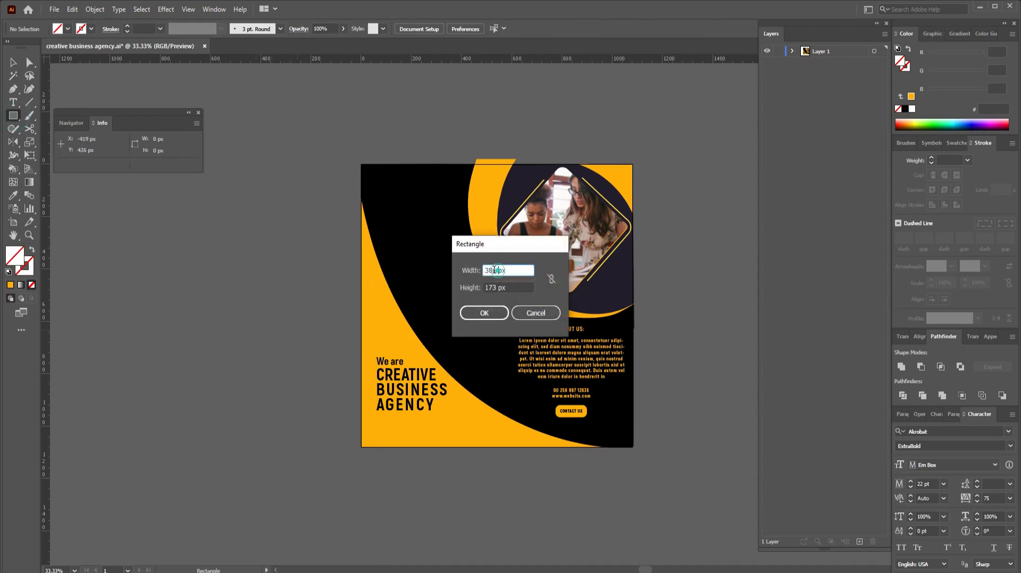
type("1080")
double_click(497, 287)
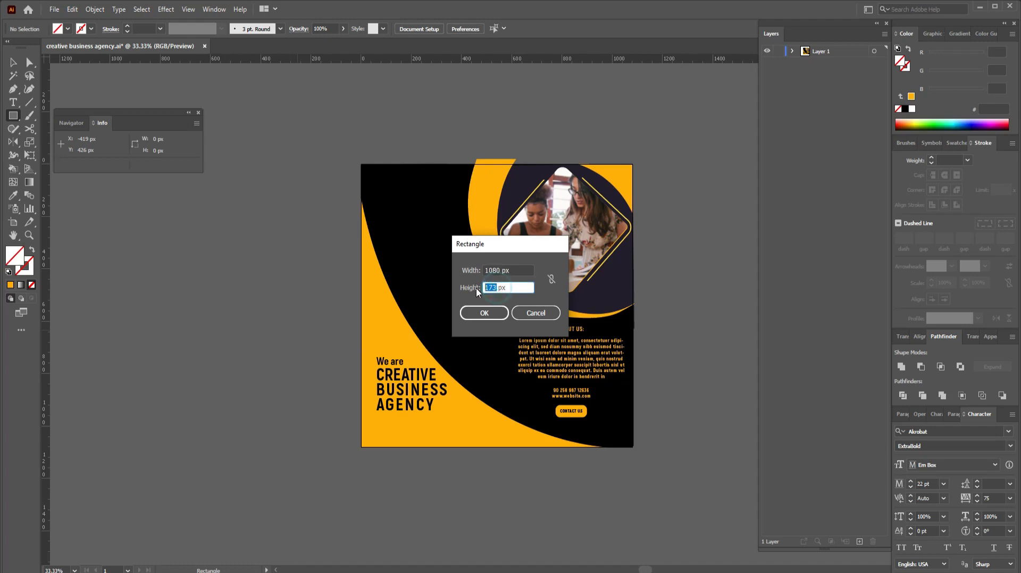
type("1")
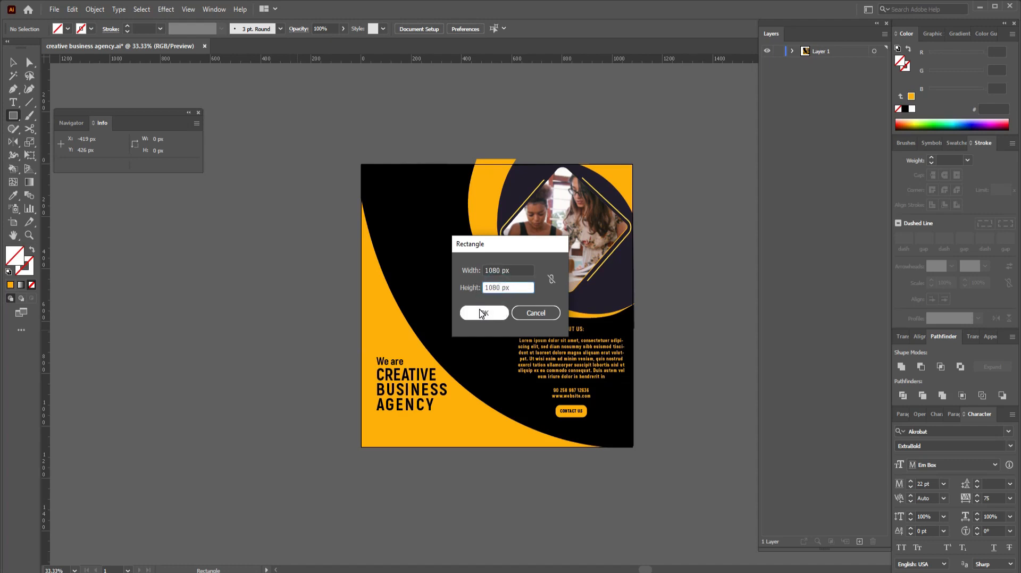
left_click(482, 313)
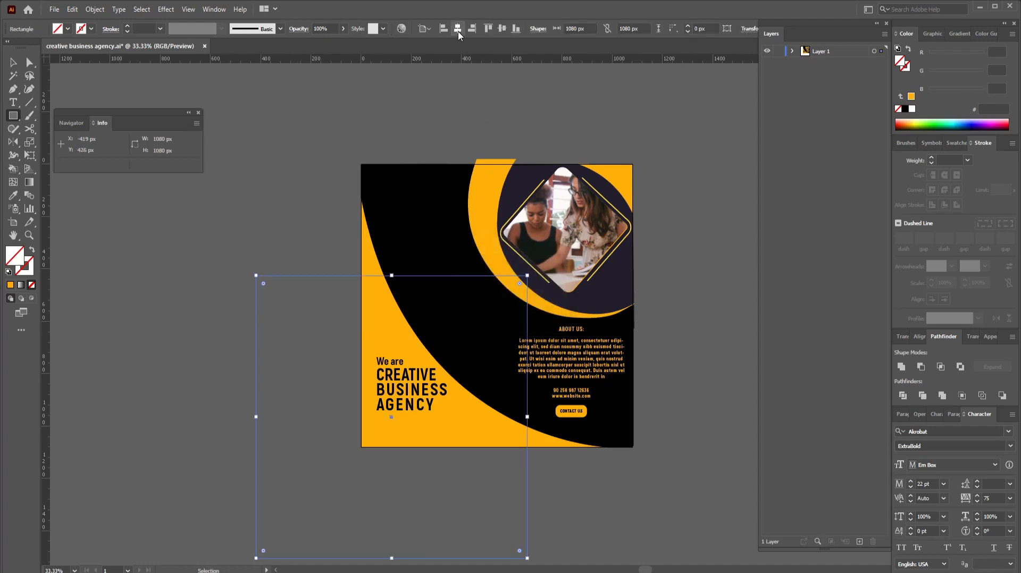
Step: Centre the square on the artboard and unlock all locked objects
left_click(458, 28)
left_click(502, 28)
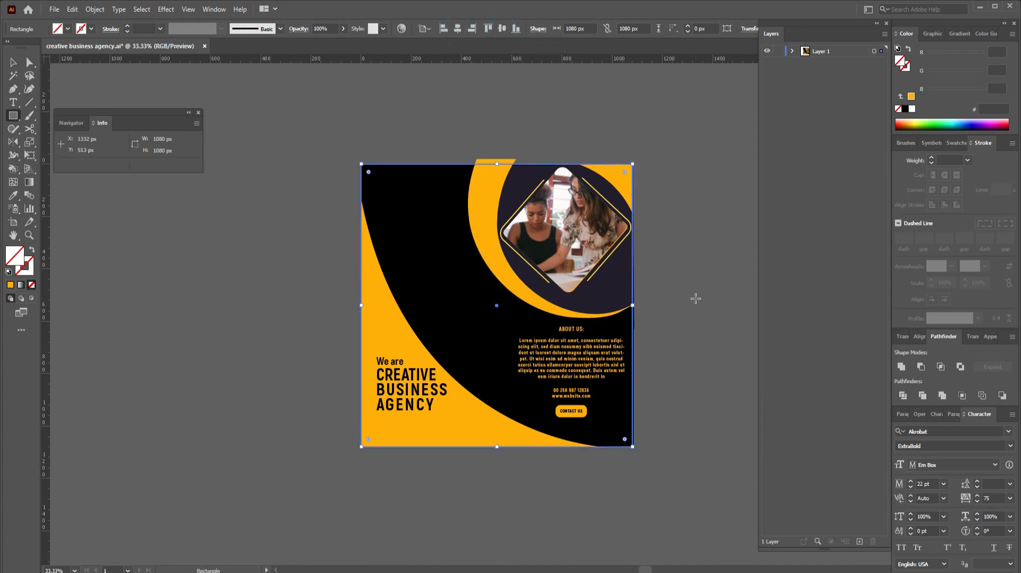
key("v")
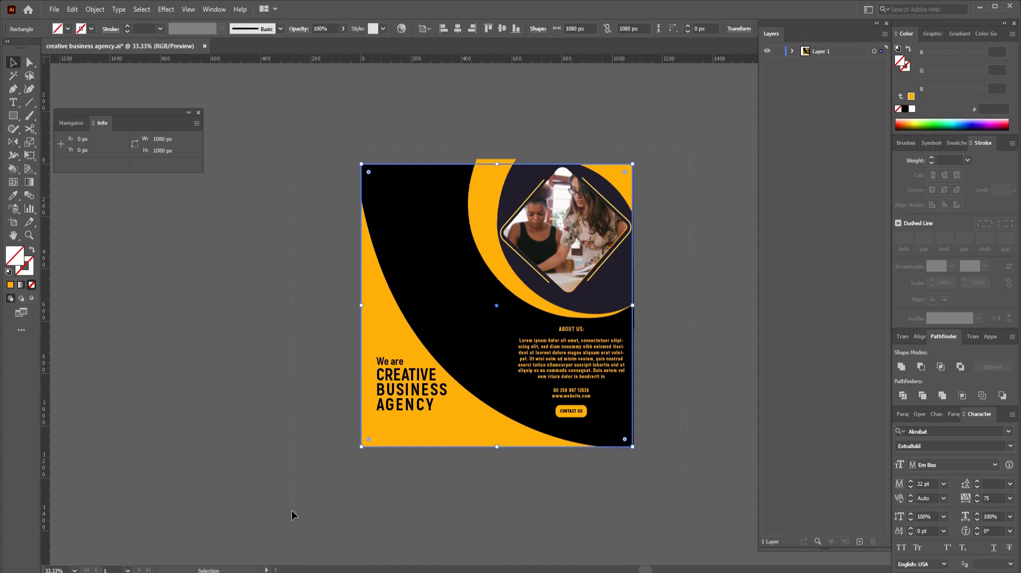
left_click_drag(340, 490, 633, 306)
right_click(546, 321)
left_click(361, 261)
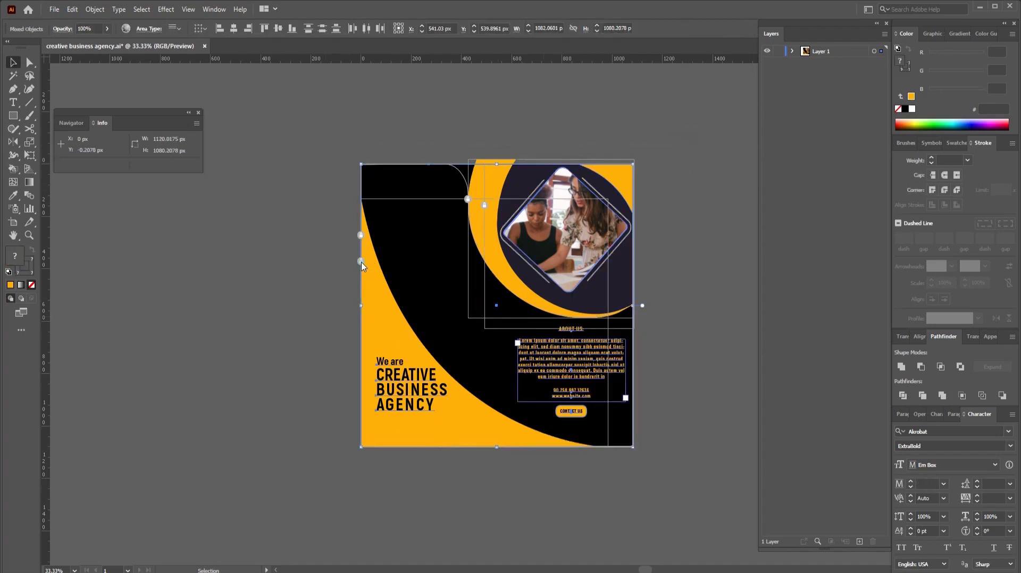
left_click(361, 235)
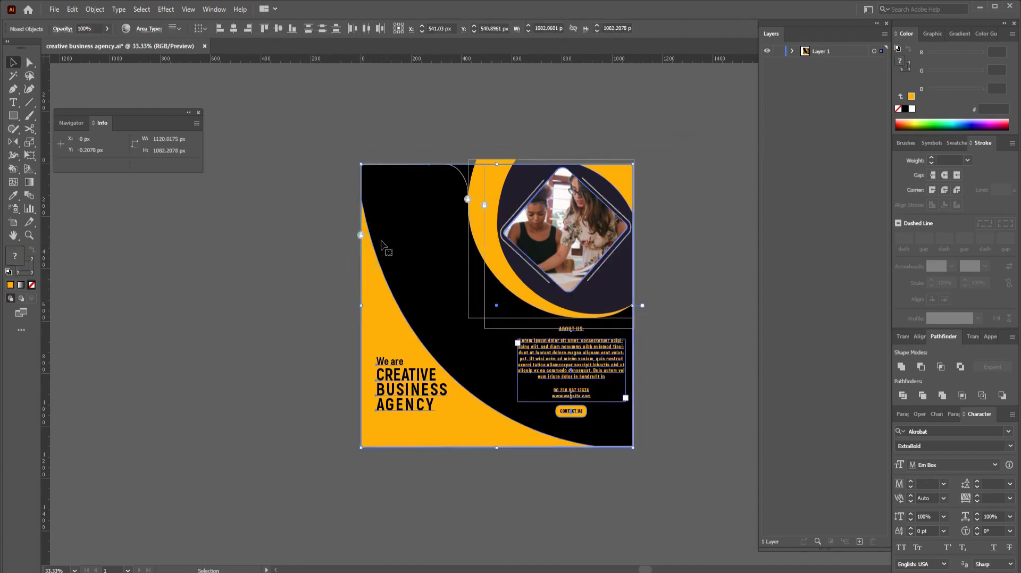
left_click(672, 201)
Step: Select all artwork and make a clipping mask with the square, then inspect the edges
left_click_drag(687, 141, 314, 508)
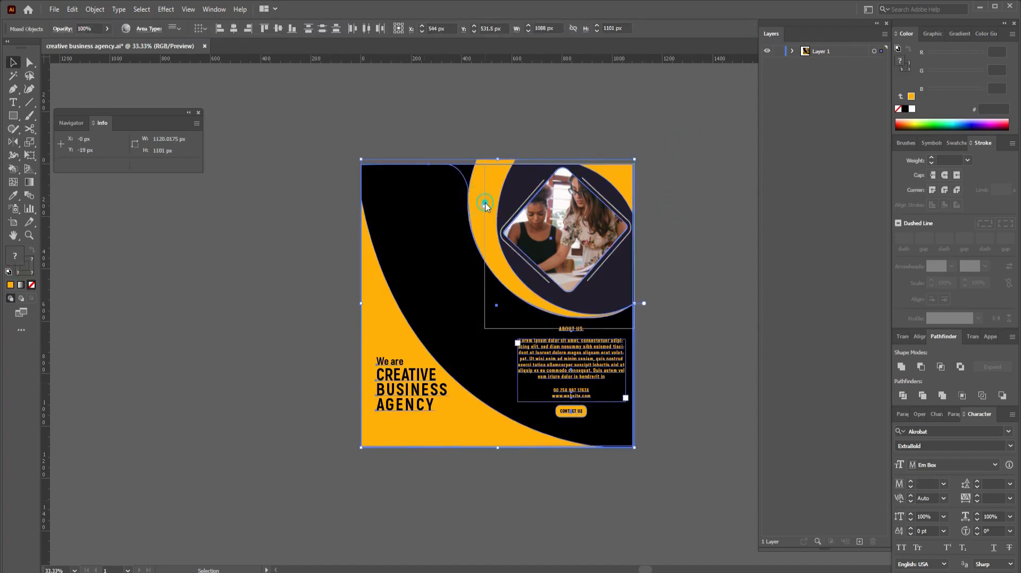
left_click(716, 137)
key("ctrl+a")
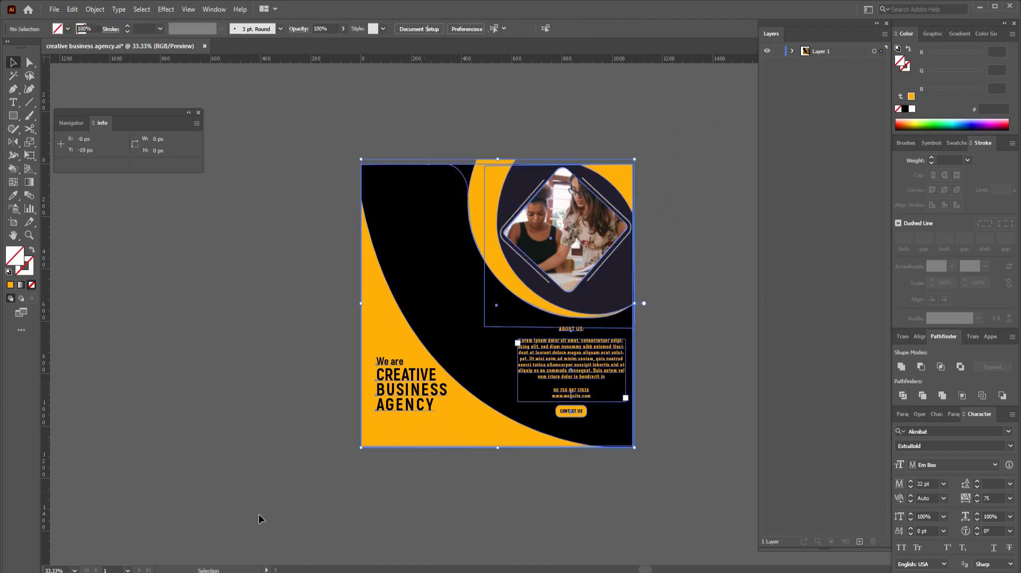
right_click(442, 359)
left_click(489, 455)
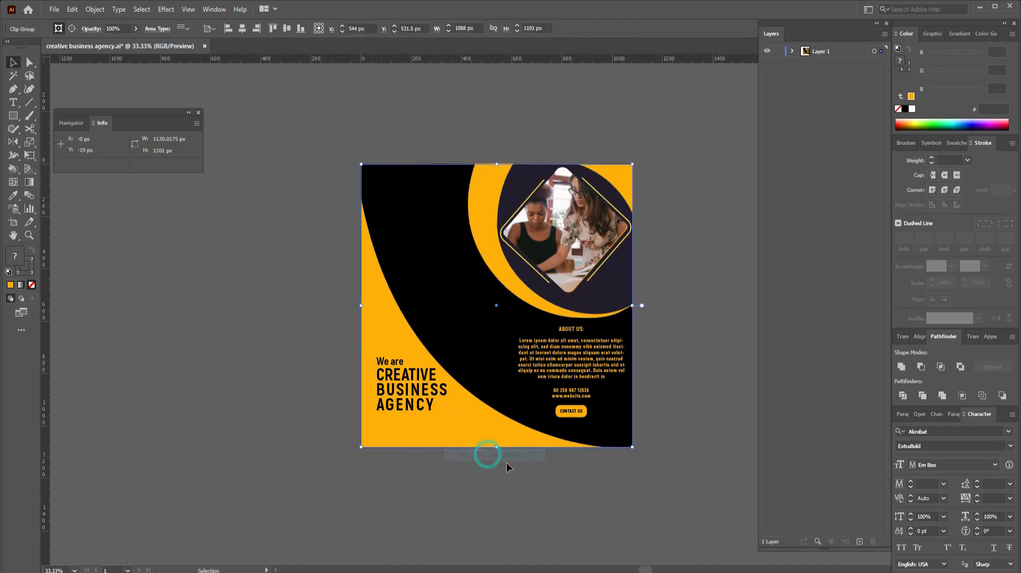
left_click(572, 486)
left_click(682, 344)
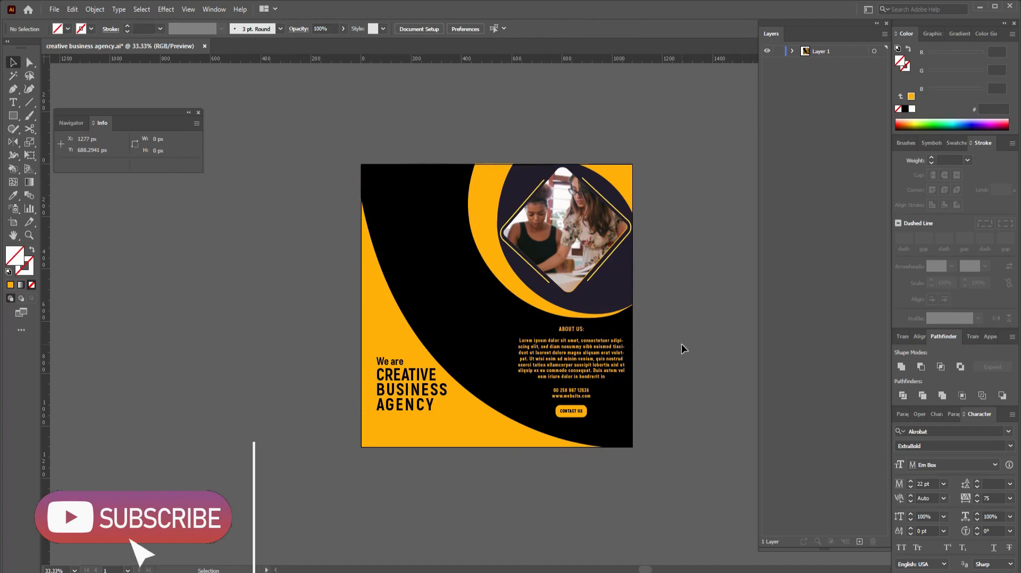
key("ctrl+1")
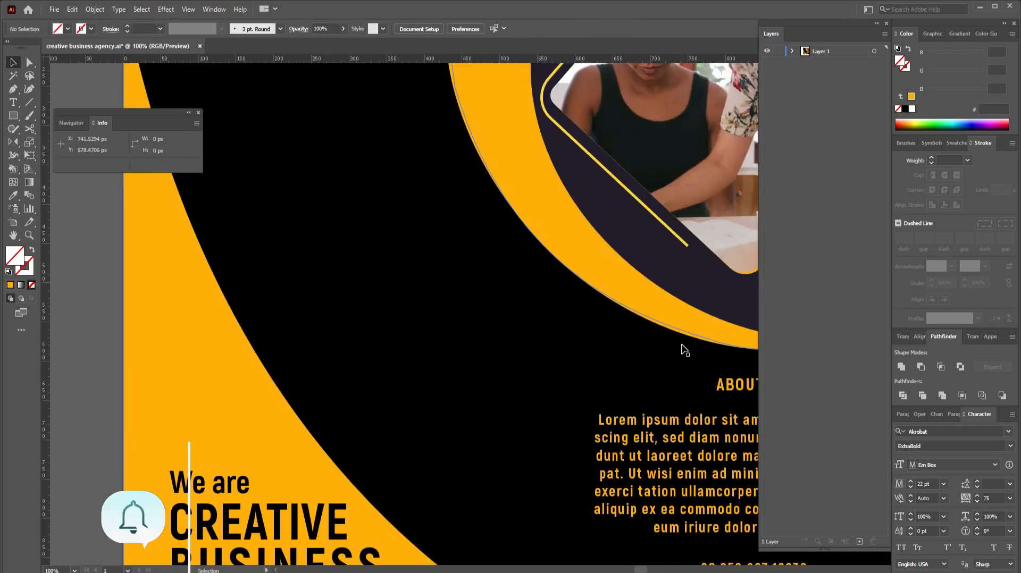
key("ctrl+0")
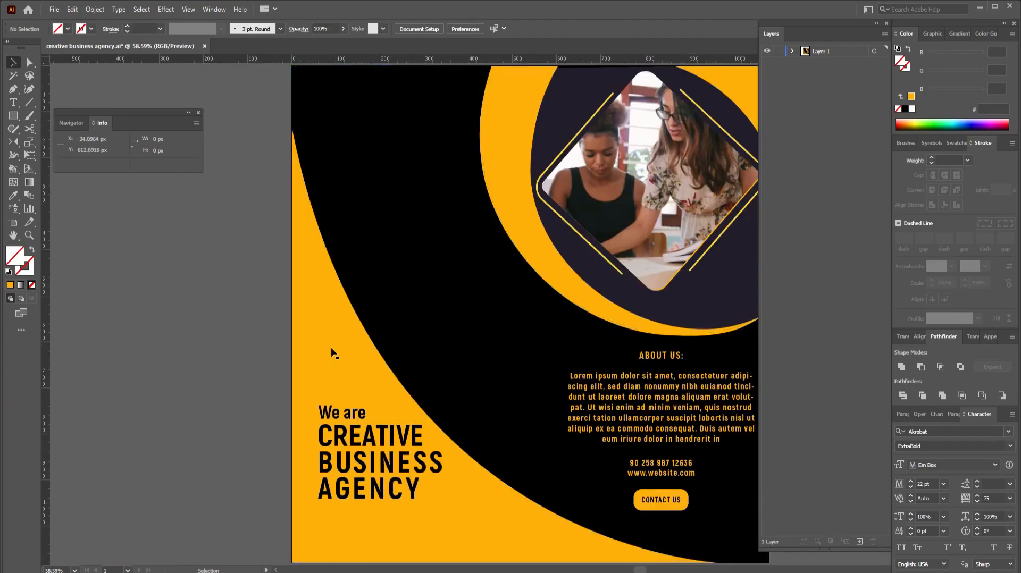
left_click_drag(642, 350, 582, 351)
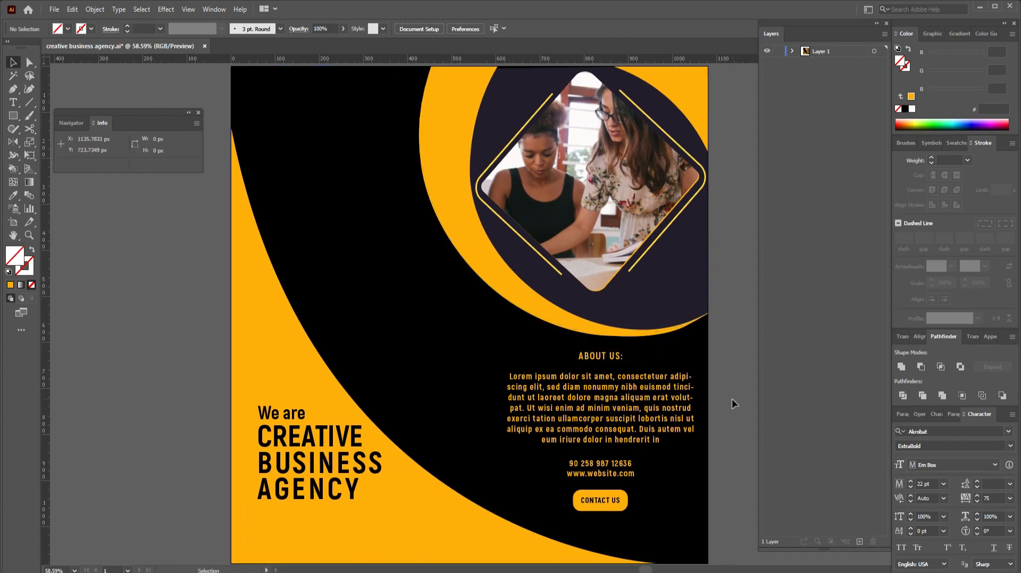